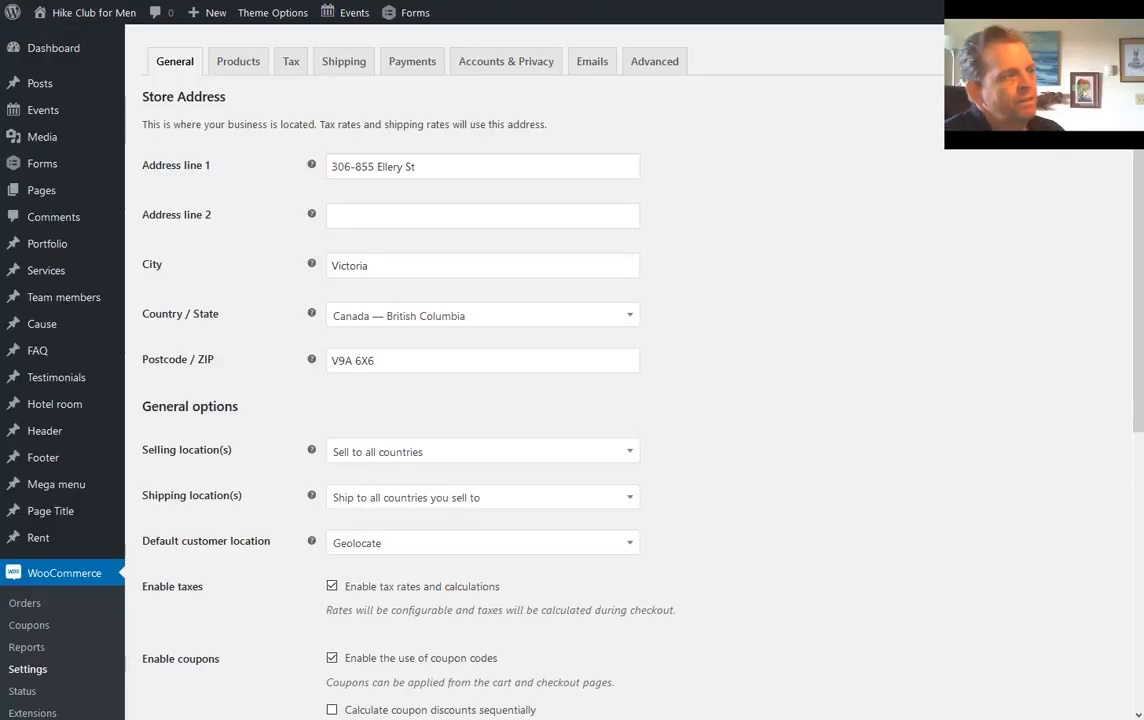
Review the store's General, Products and Tax settings in WooCommerce
scroll(95, 510, "down", 2)
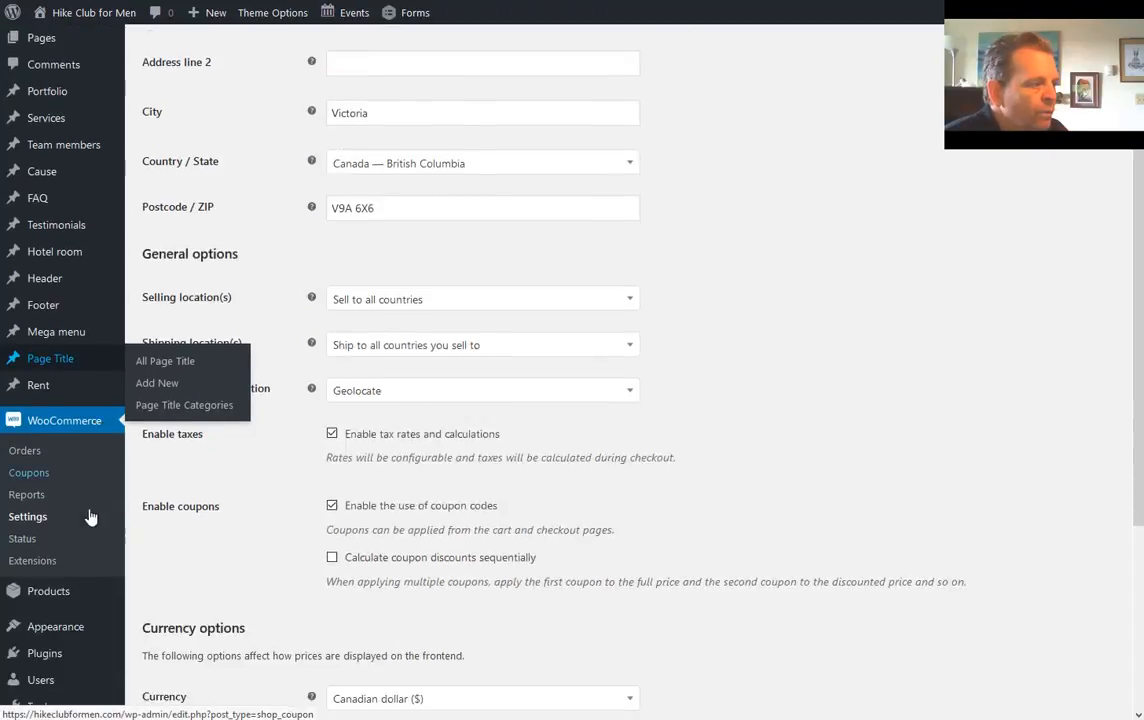
scroll(134, 387, "up", 3)
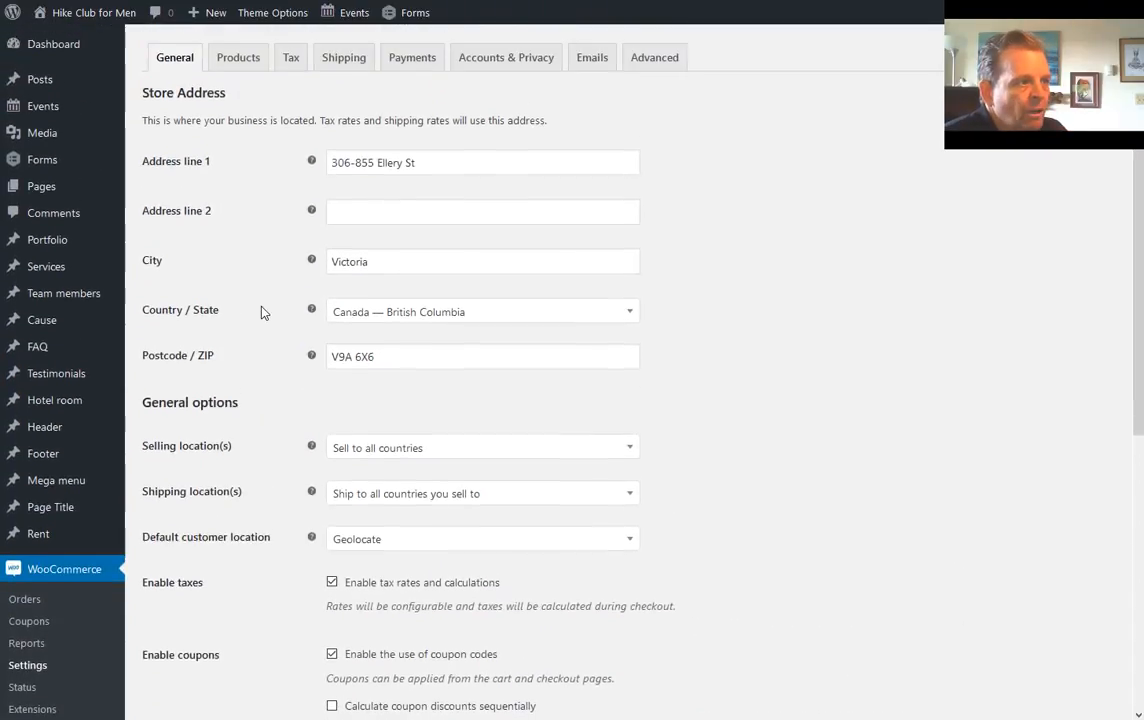
left_click(240, 70)
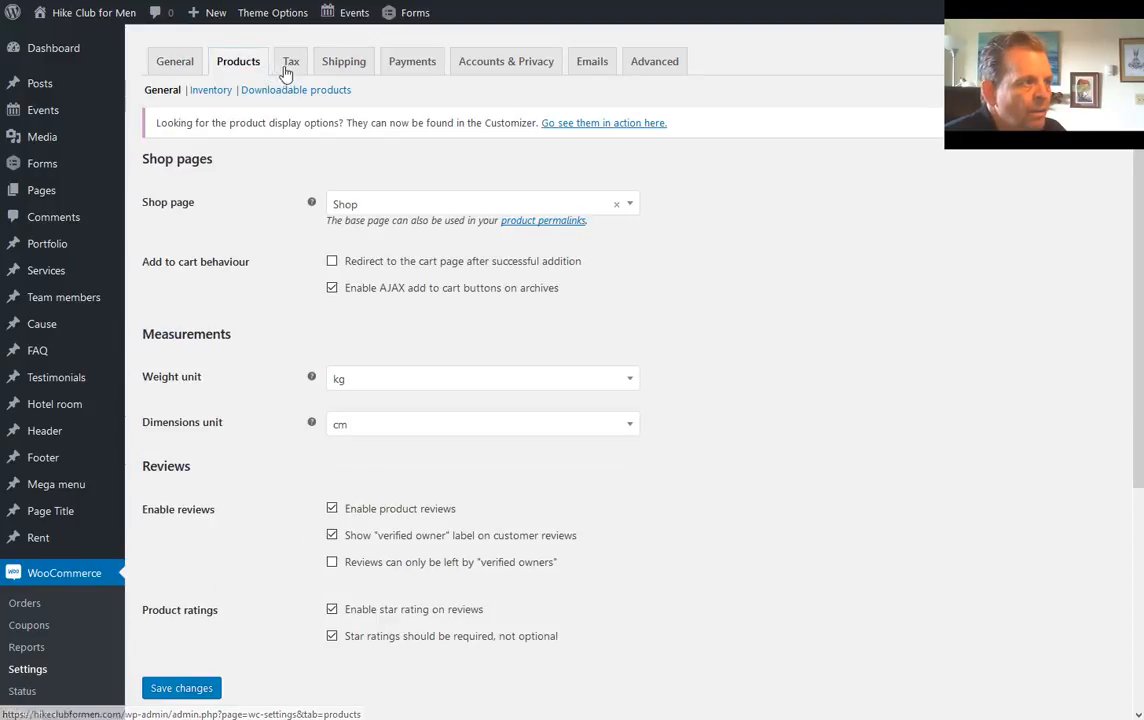
left_click(289, 70)
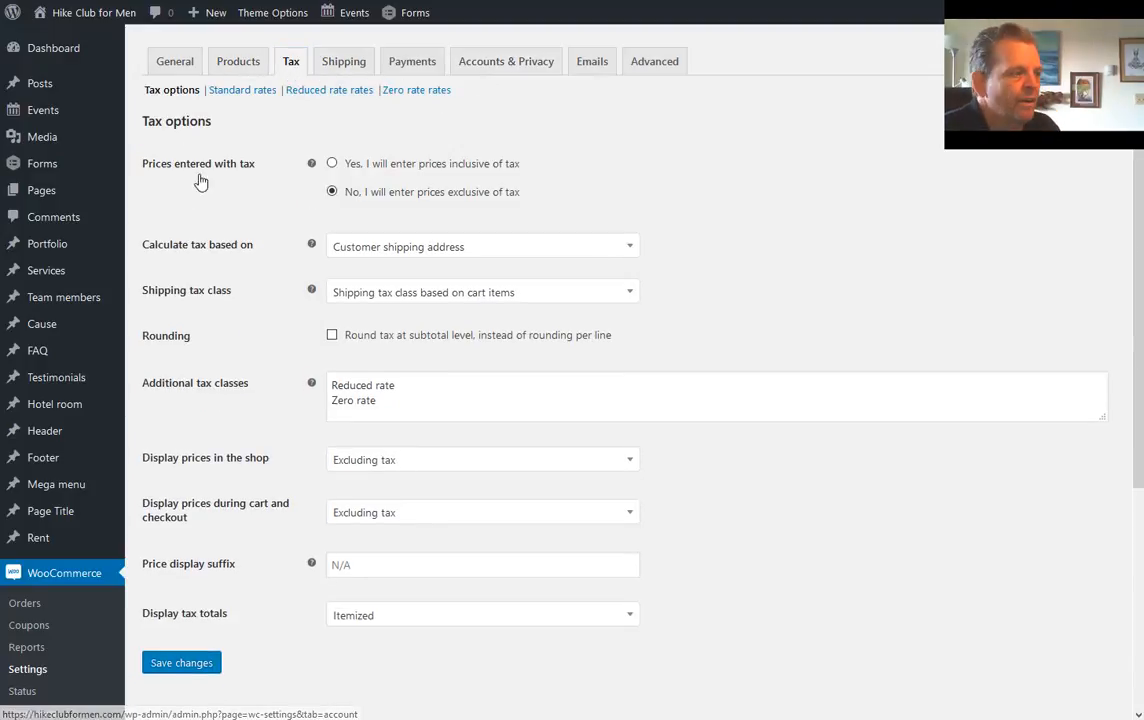
scroll(102, 370, "down", 3)
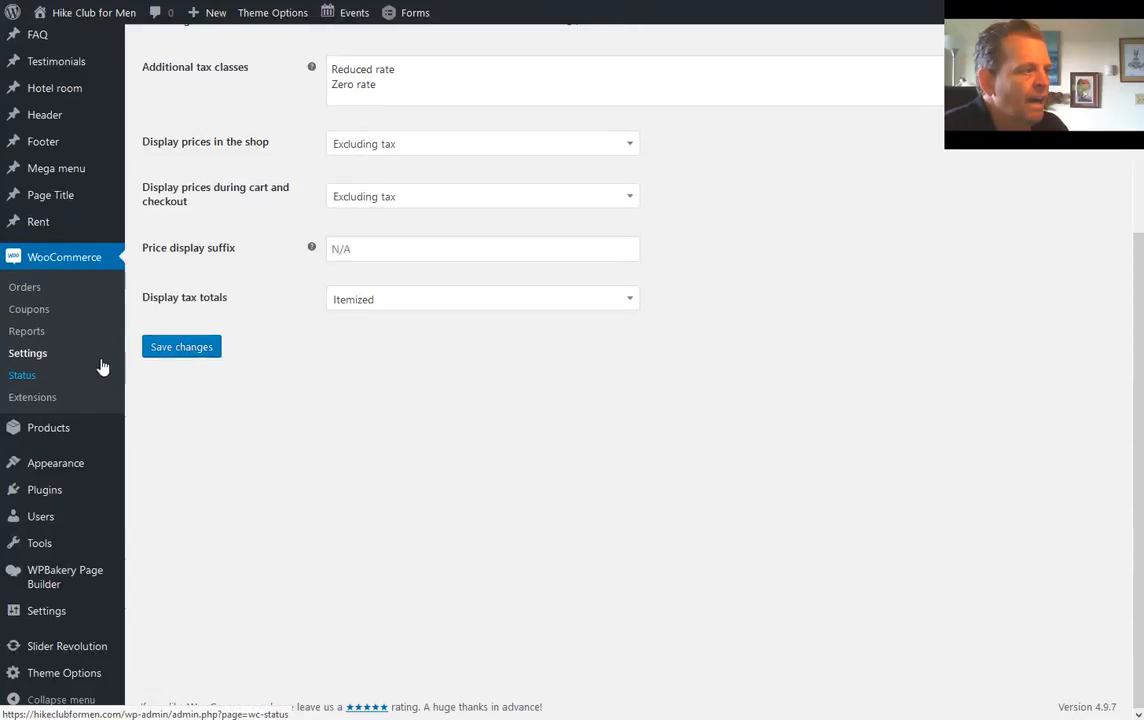
Open the list of all products and start creating the store's first product
mouse_move(76, 434)
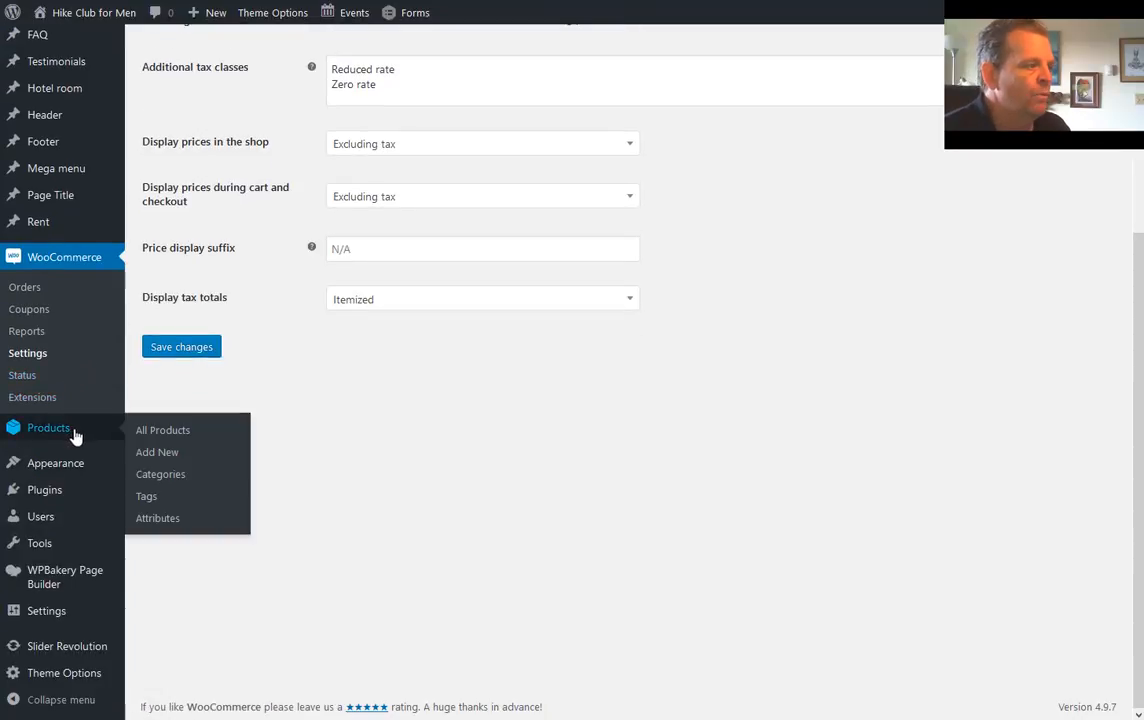
left_click(148, 433)
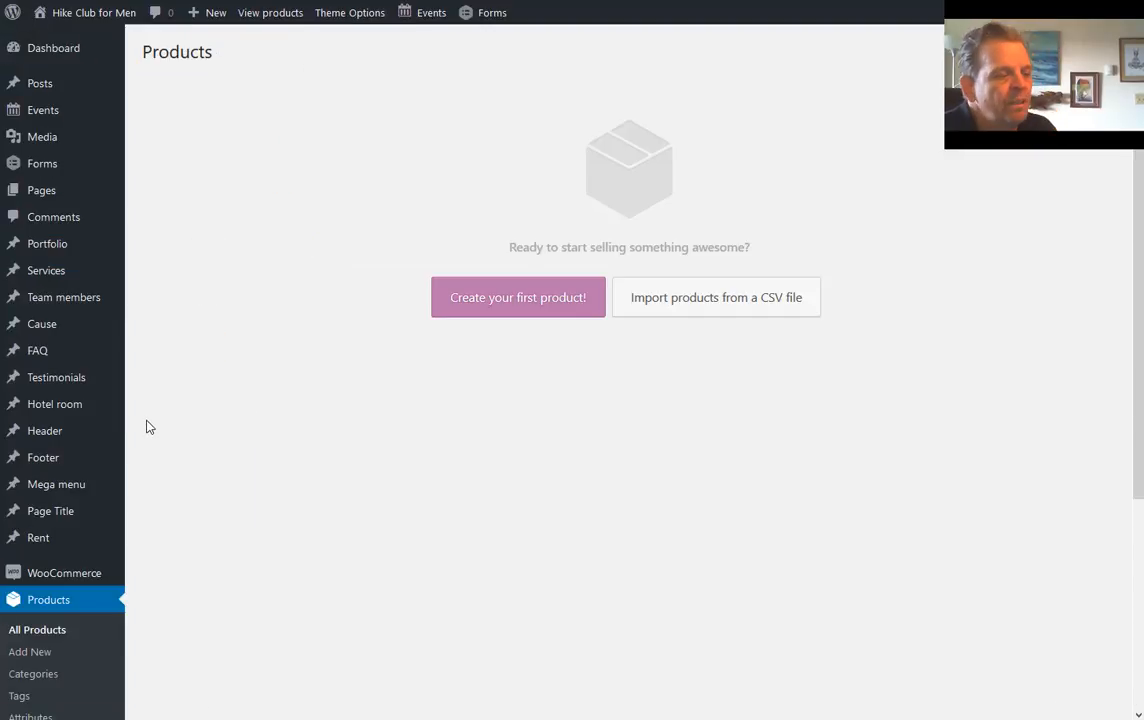
mouse_move(121, 427)
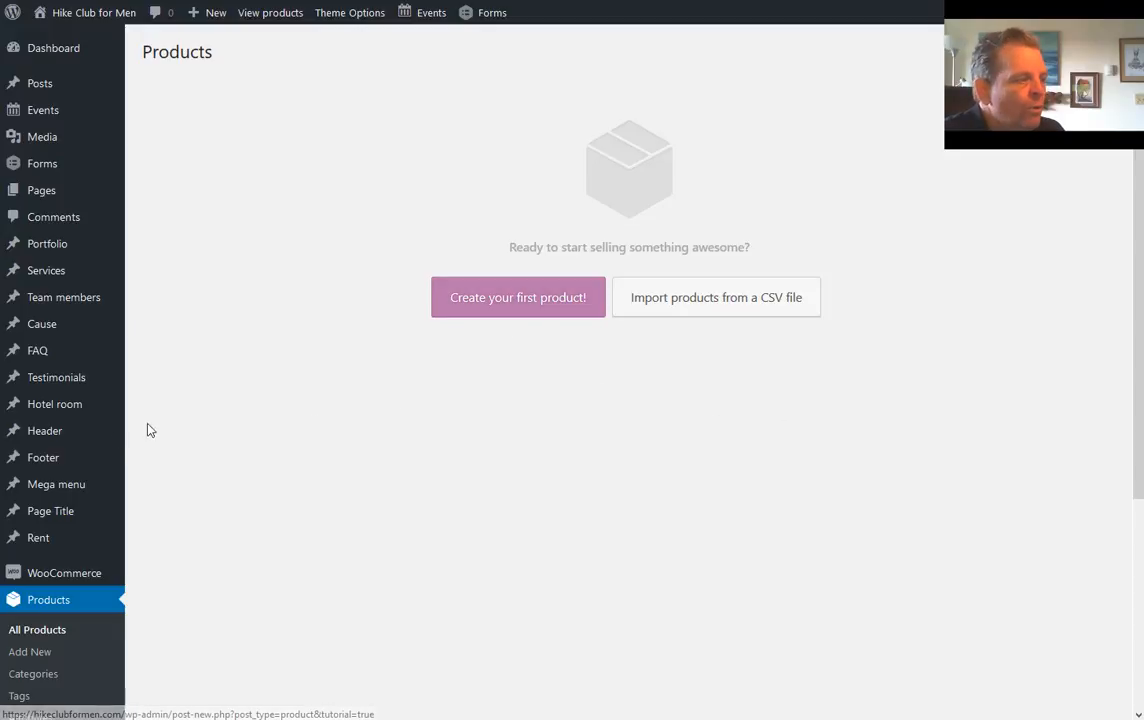
scroll(130, 430, "down", 1)
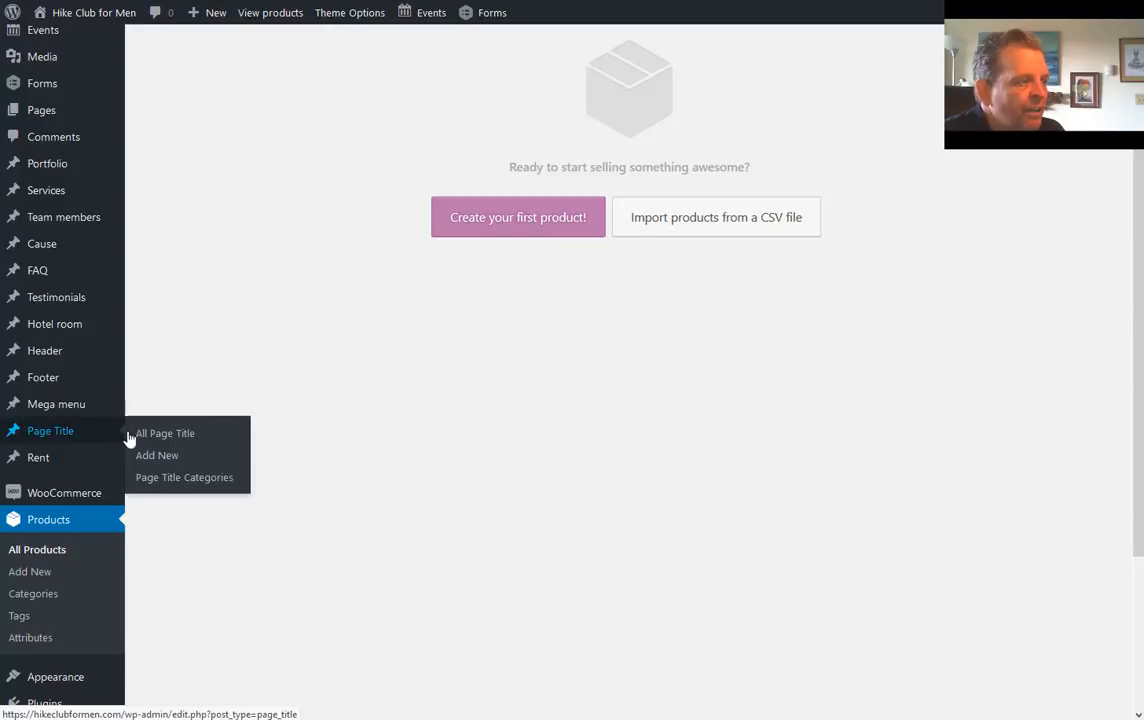
scroll(129, 498, "down", 1)
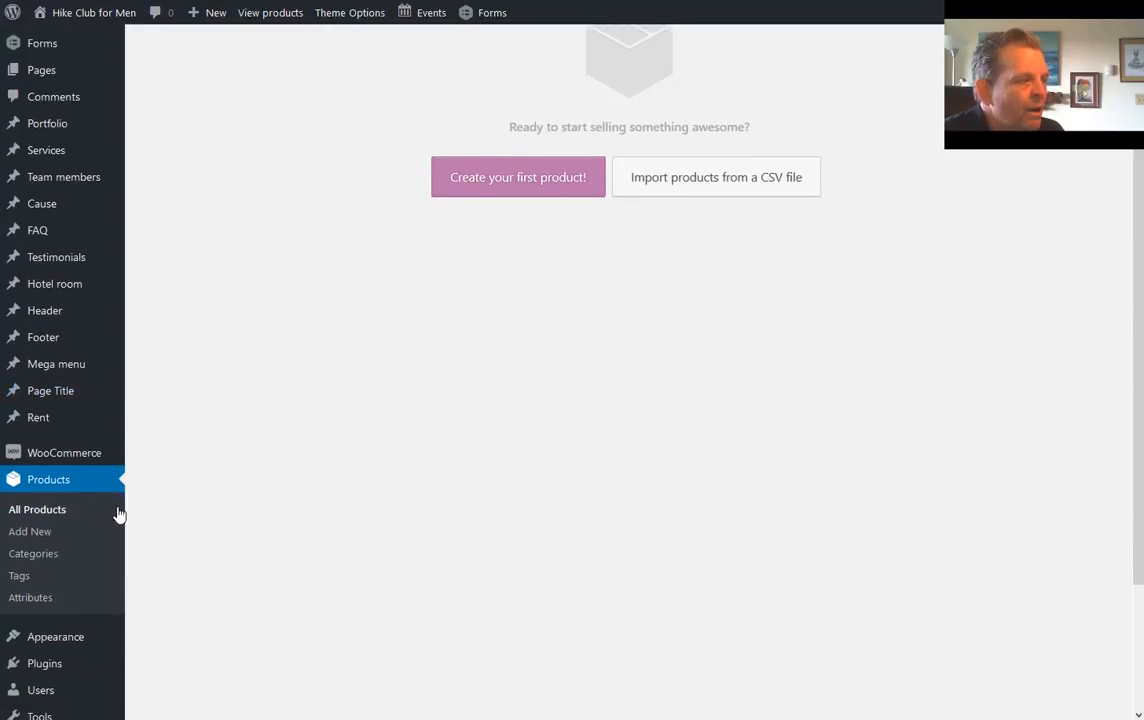
left_click(519, 190)
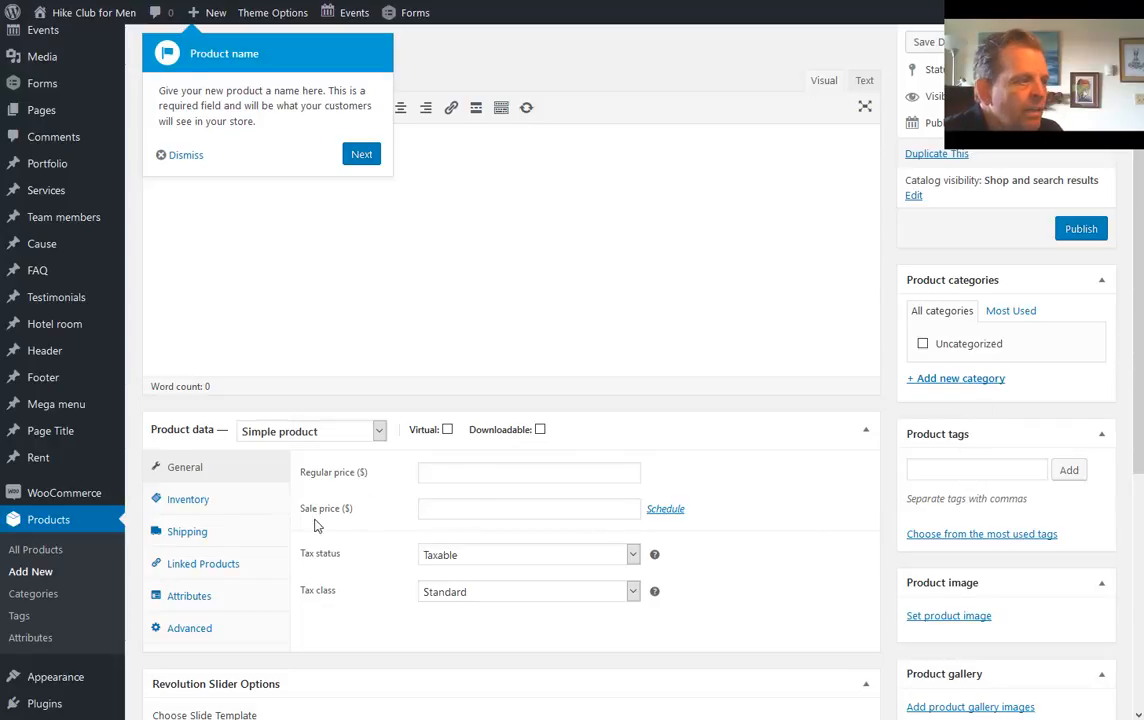
On the new product's page, dismiss the guided tour and expand the description editor's formatting tools
left_click(194, 597)
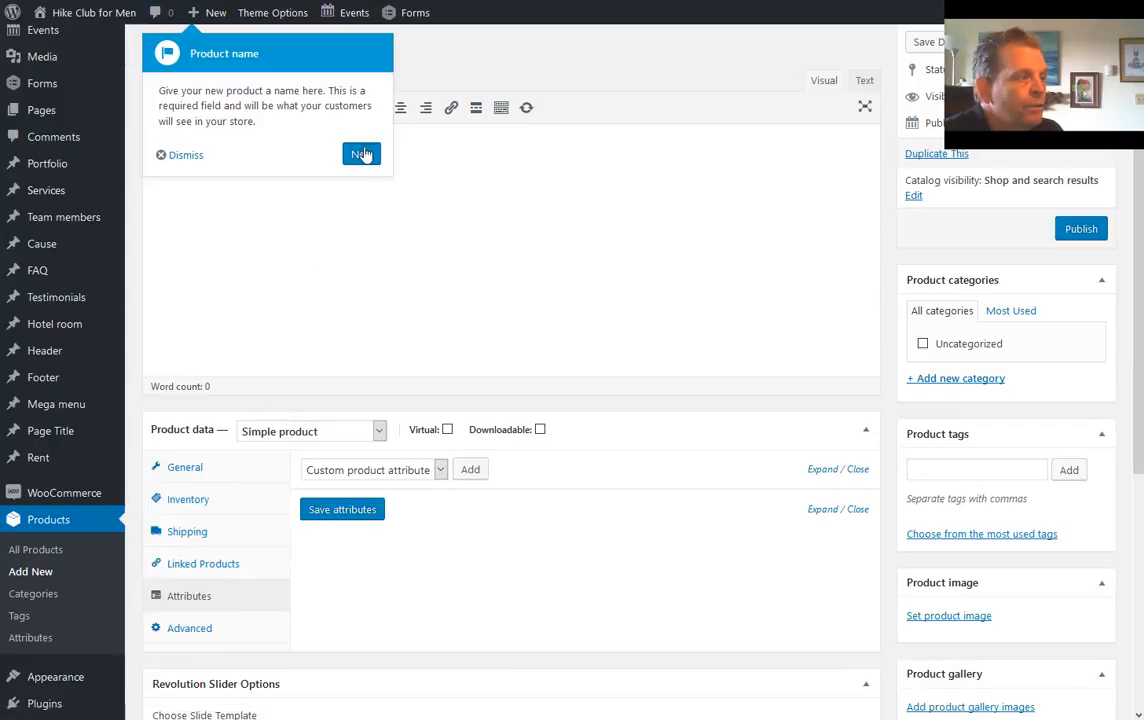
left_click(362, 154)
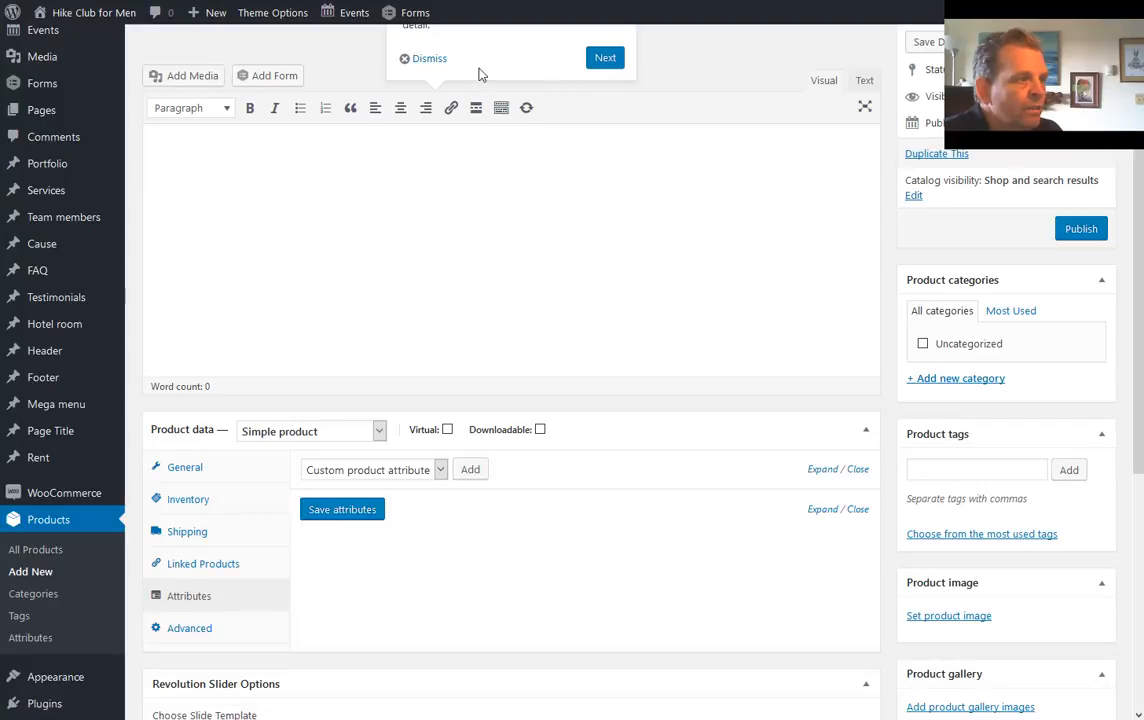
left_click(432, 59)
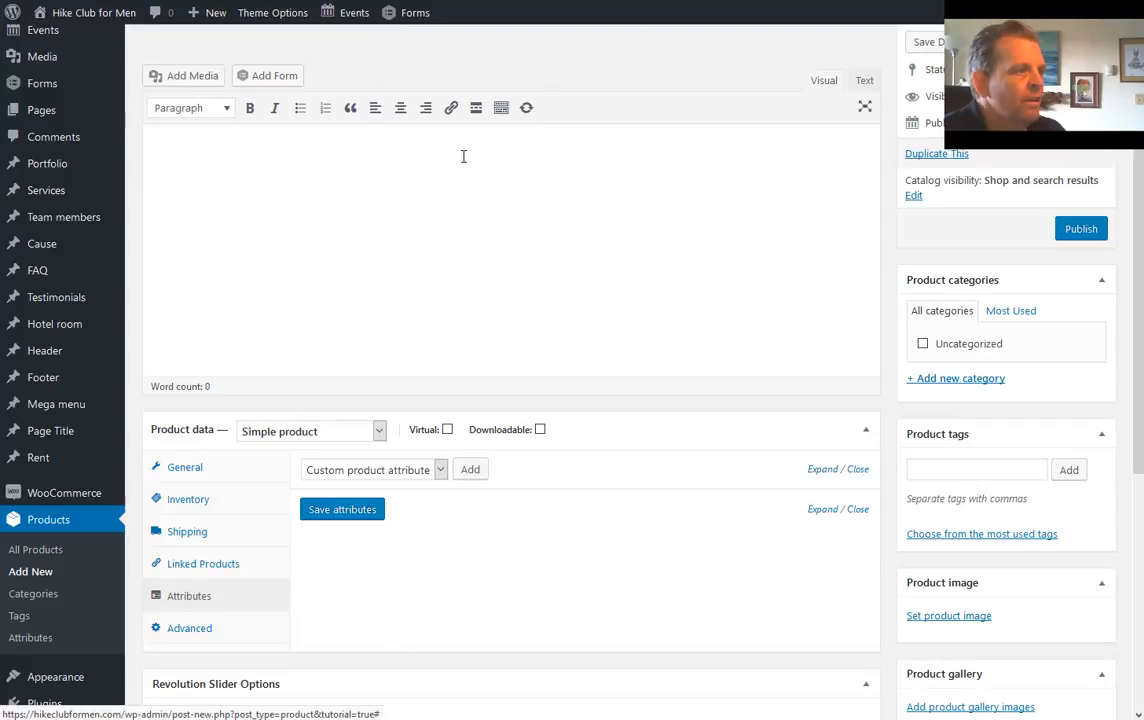
left_click(501, 107)
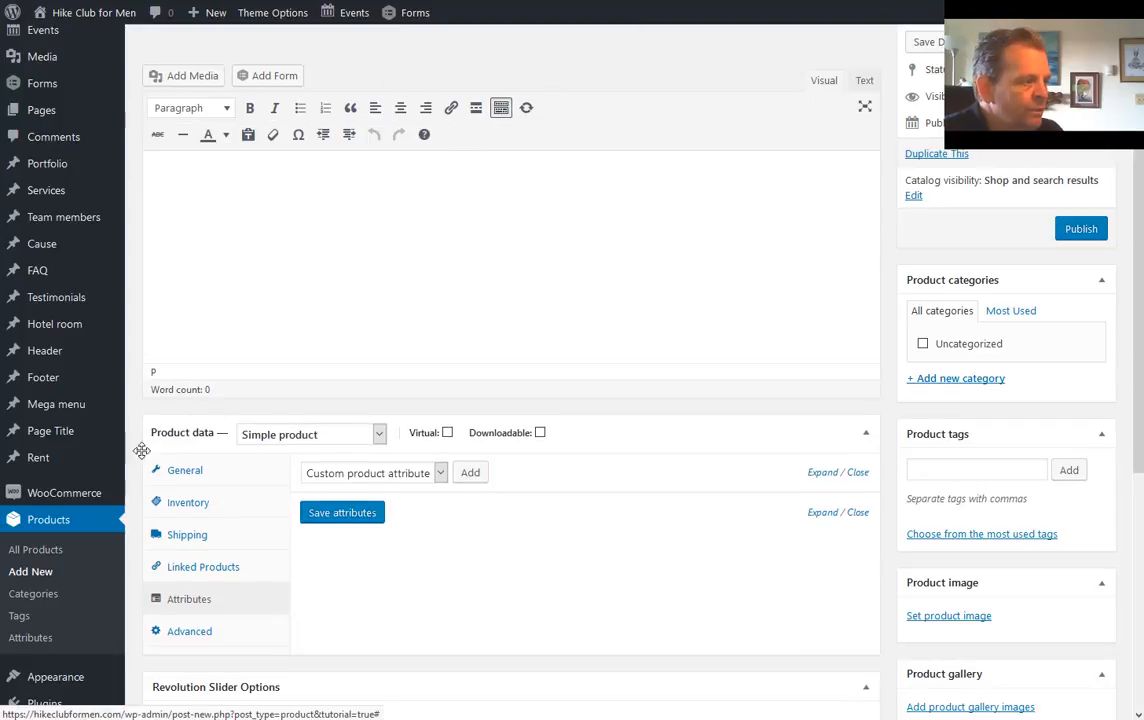
Rename the Uncategorized product category to General Products, clear its slug and update the category
scroll(80, 455, "down", 1)
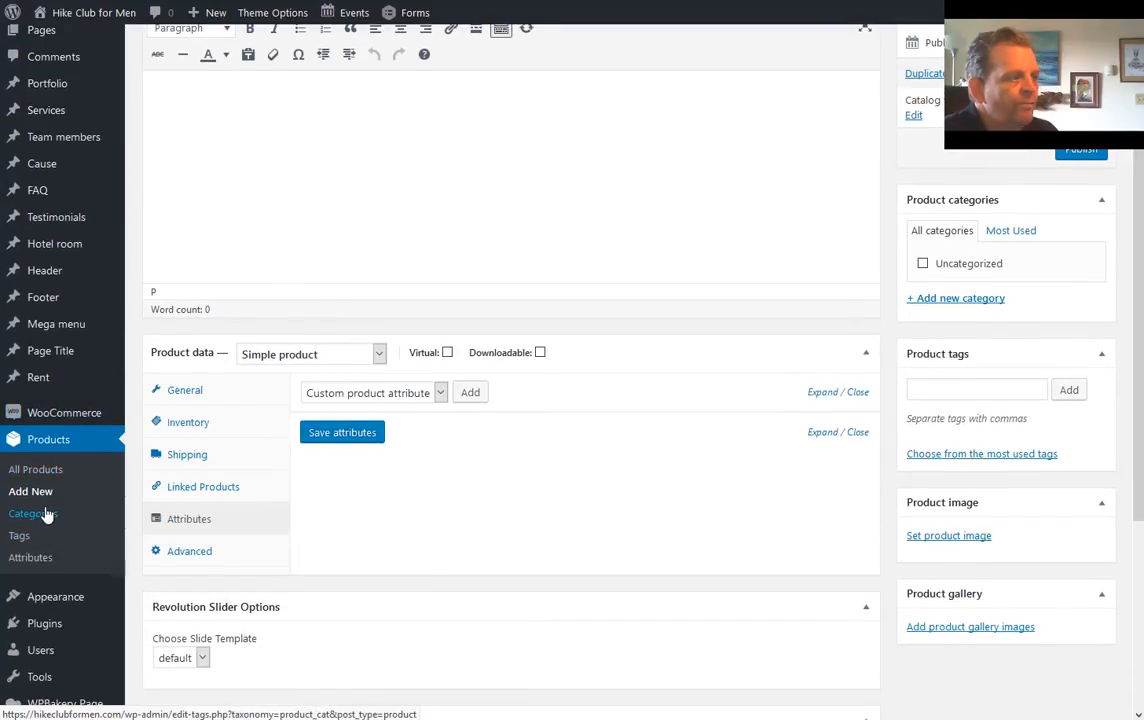
left_click(45, 514)
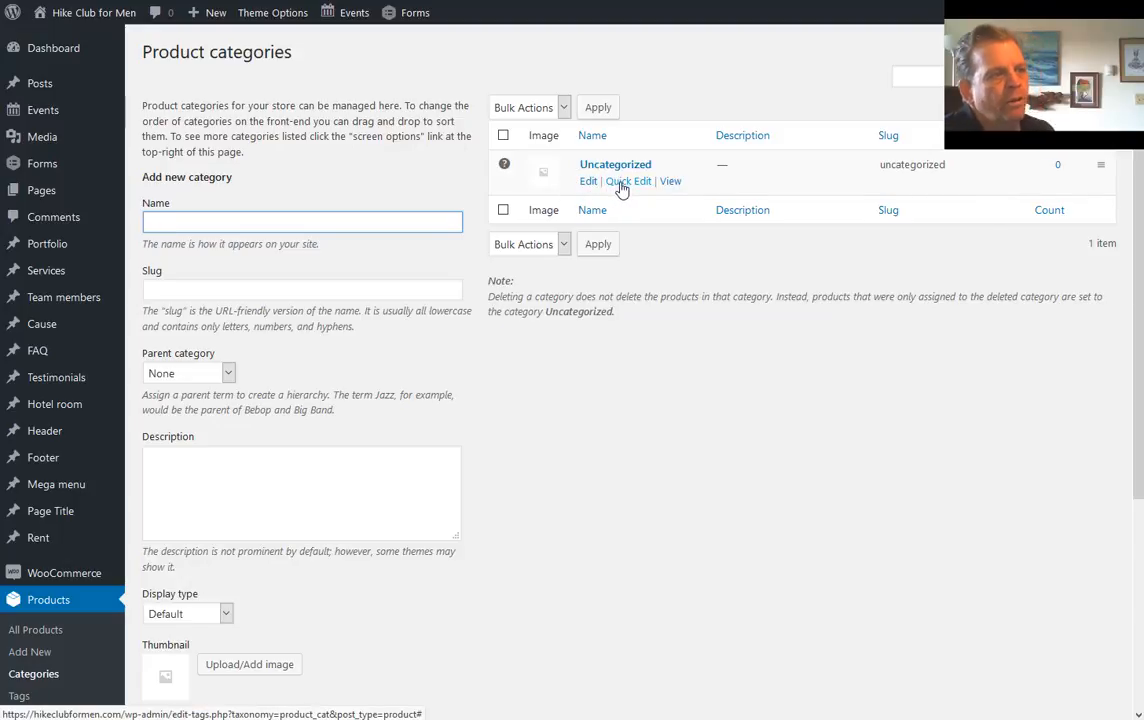
left_click(620, 185)
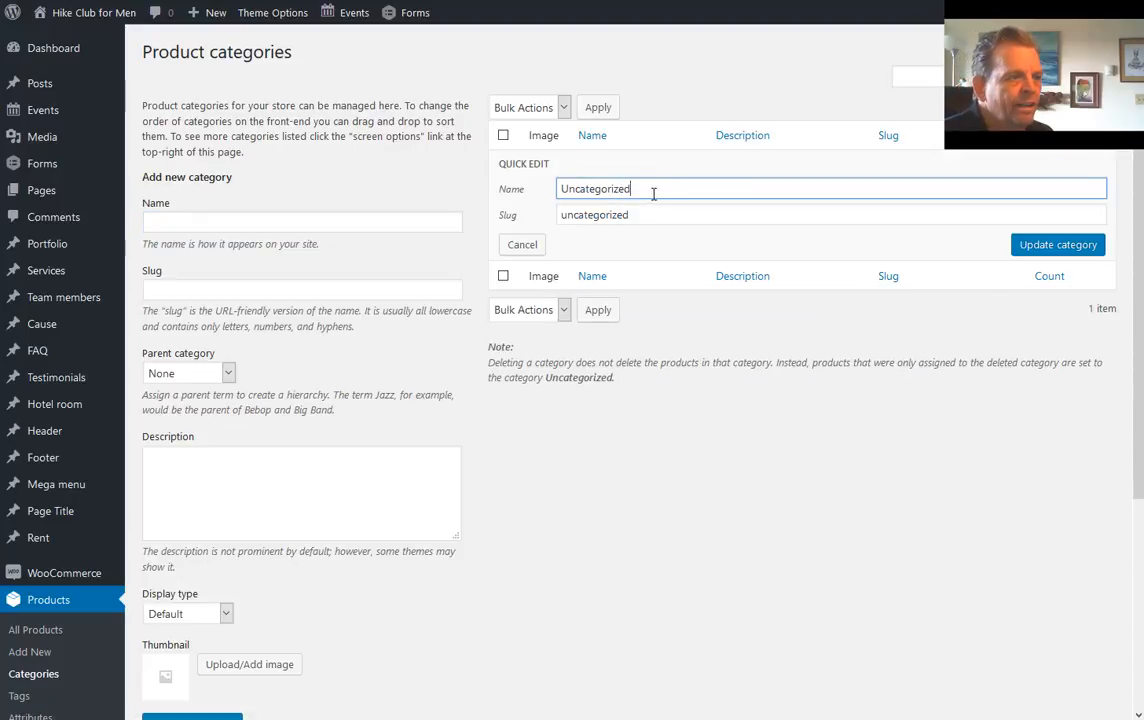
left_click_drag(653, 194, 548, 198)
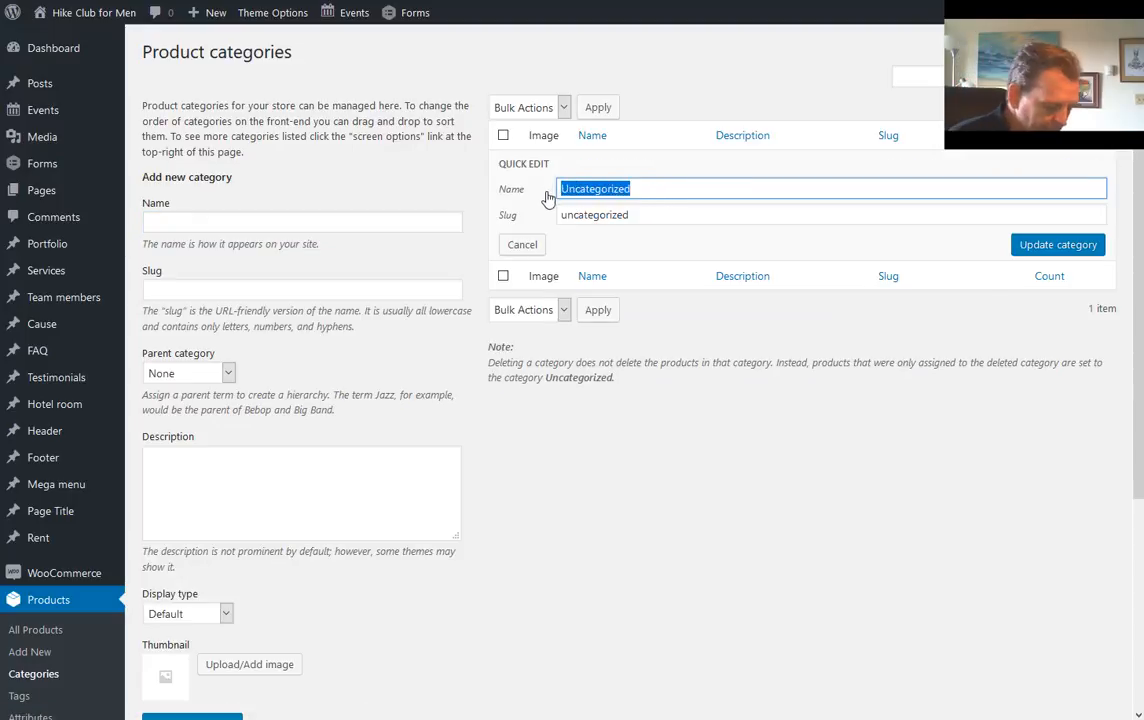
type("General Products")
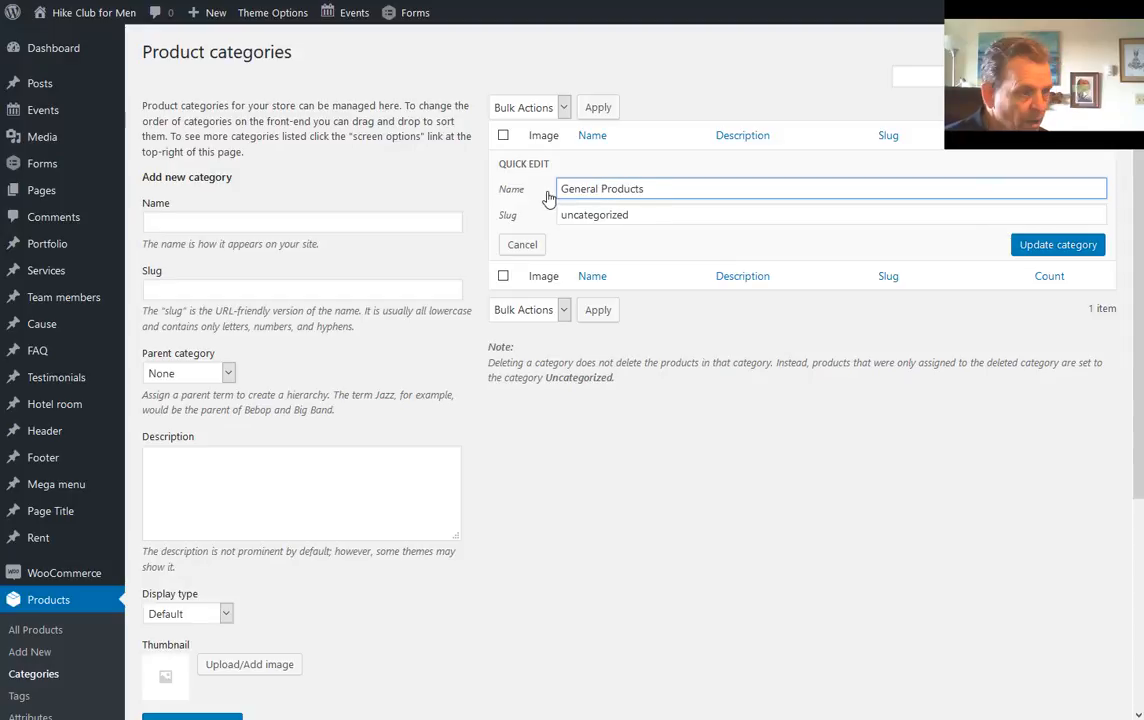
left_click_drag(711, 212, 503, 214)
key("BackSpace")
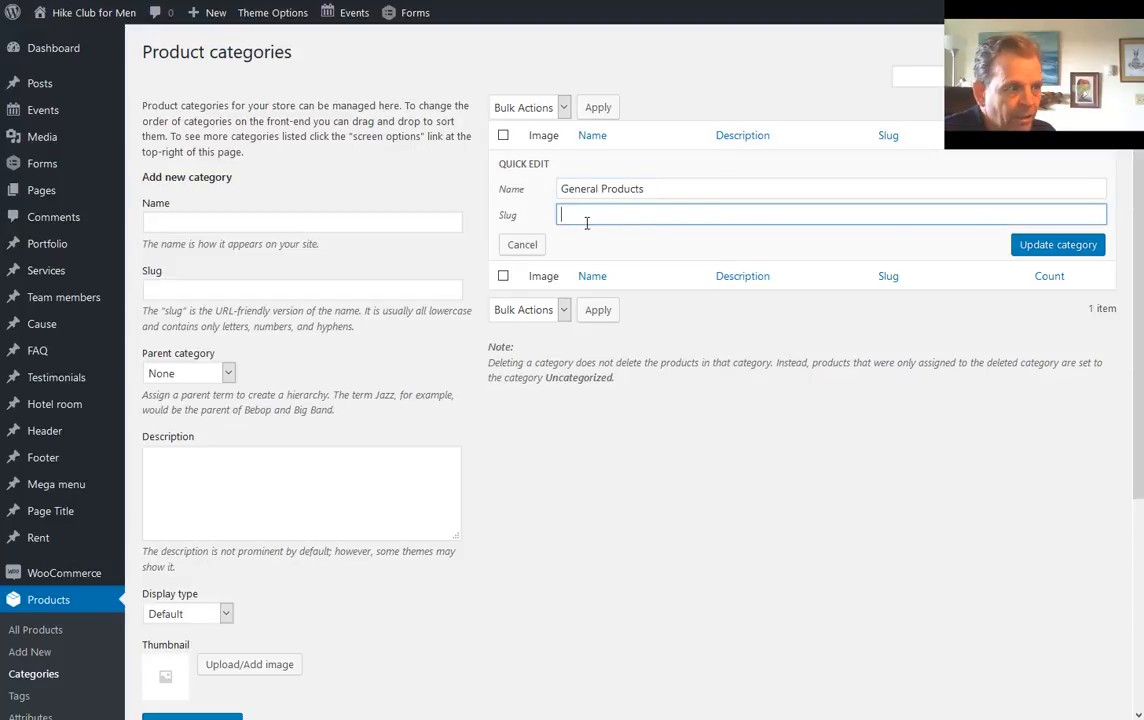
left_click(1042, 250)
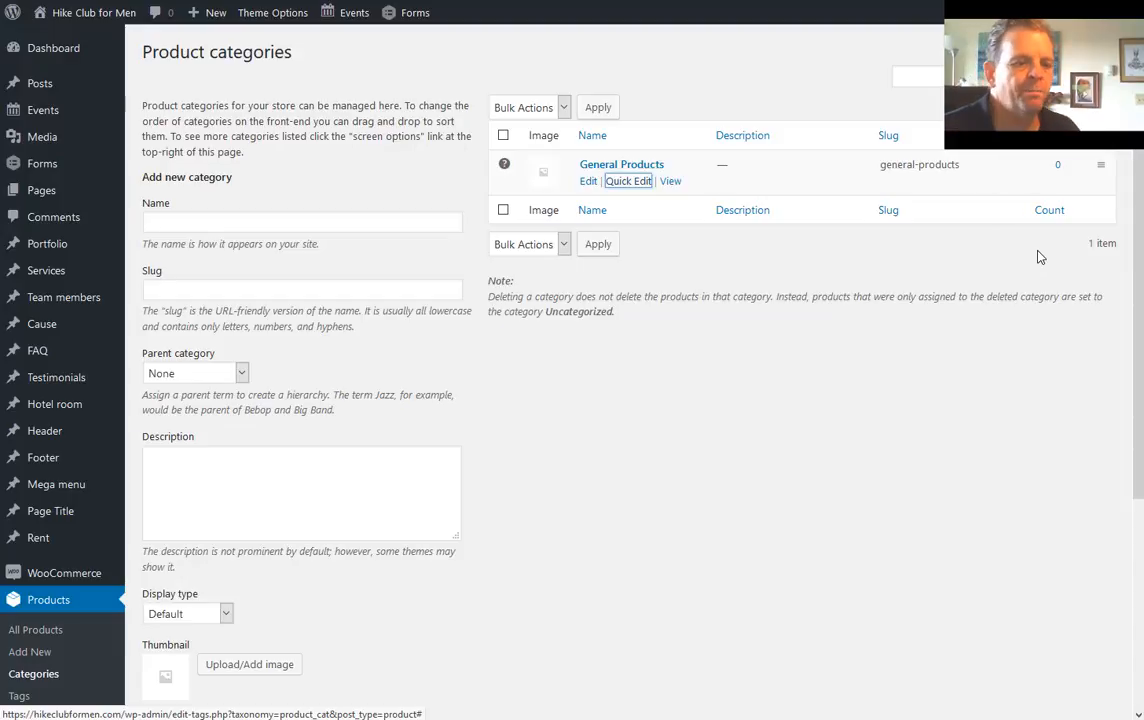
Fill in a new product category named Mugs with no parent and the description "Coffee Mugs"
left_click(405, 223)
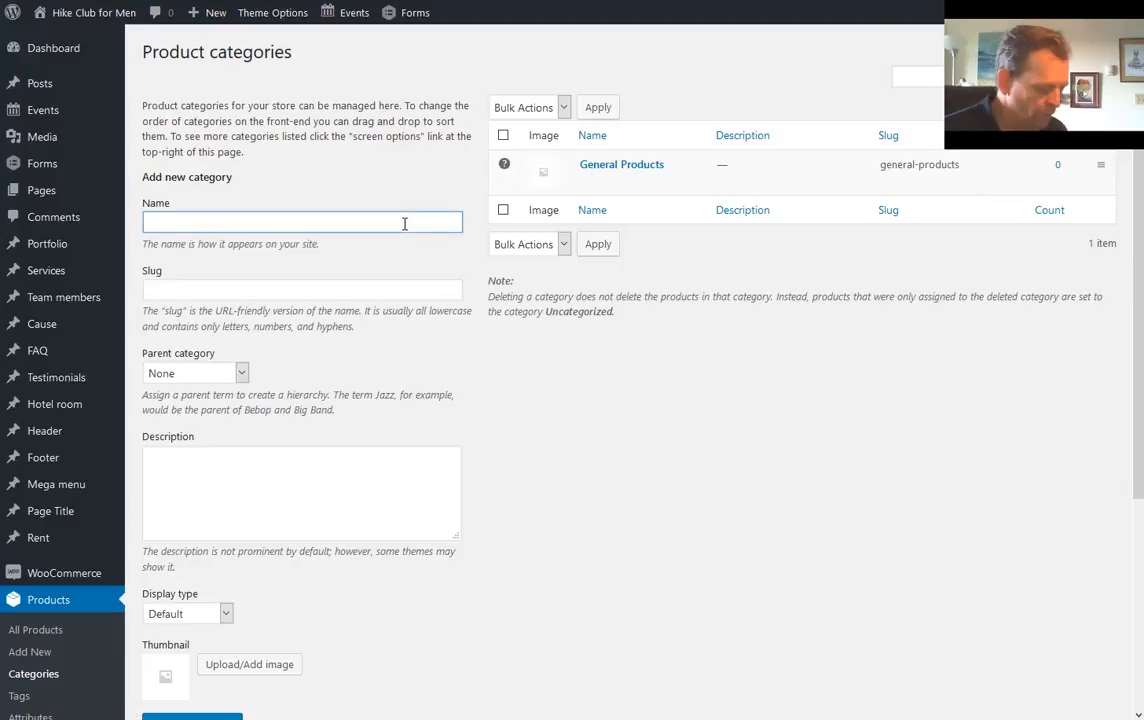
type("Mugs")
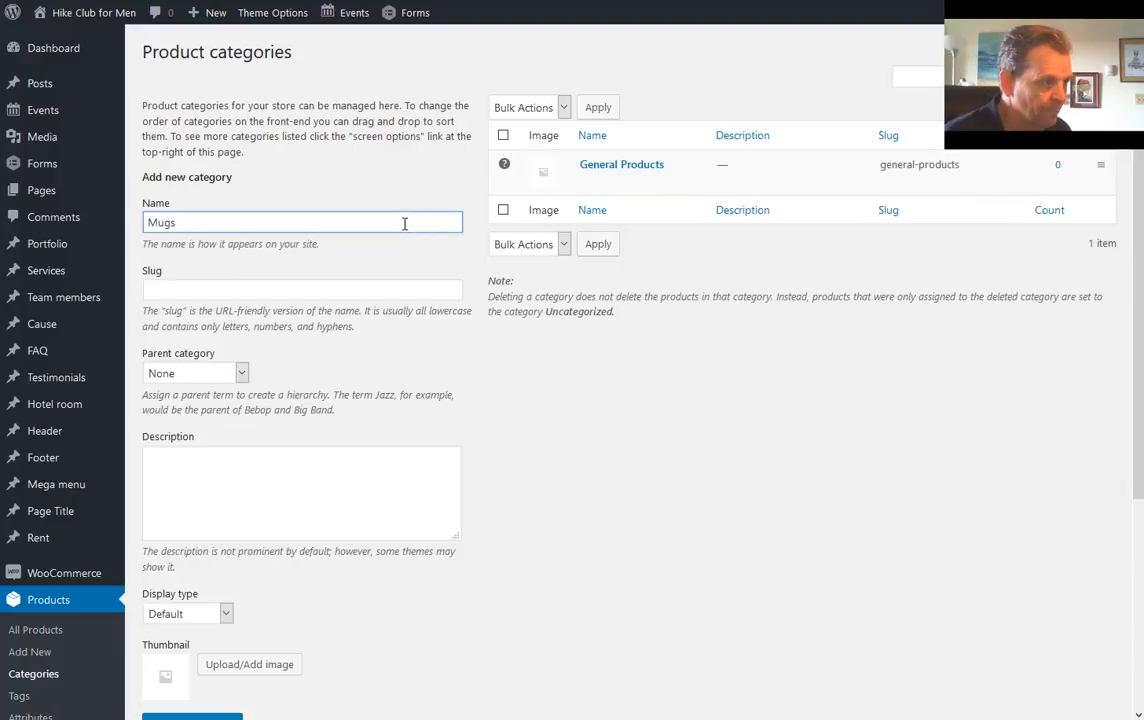
left_click(190, 288)
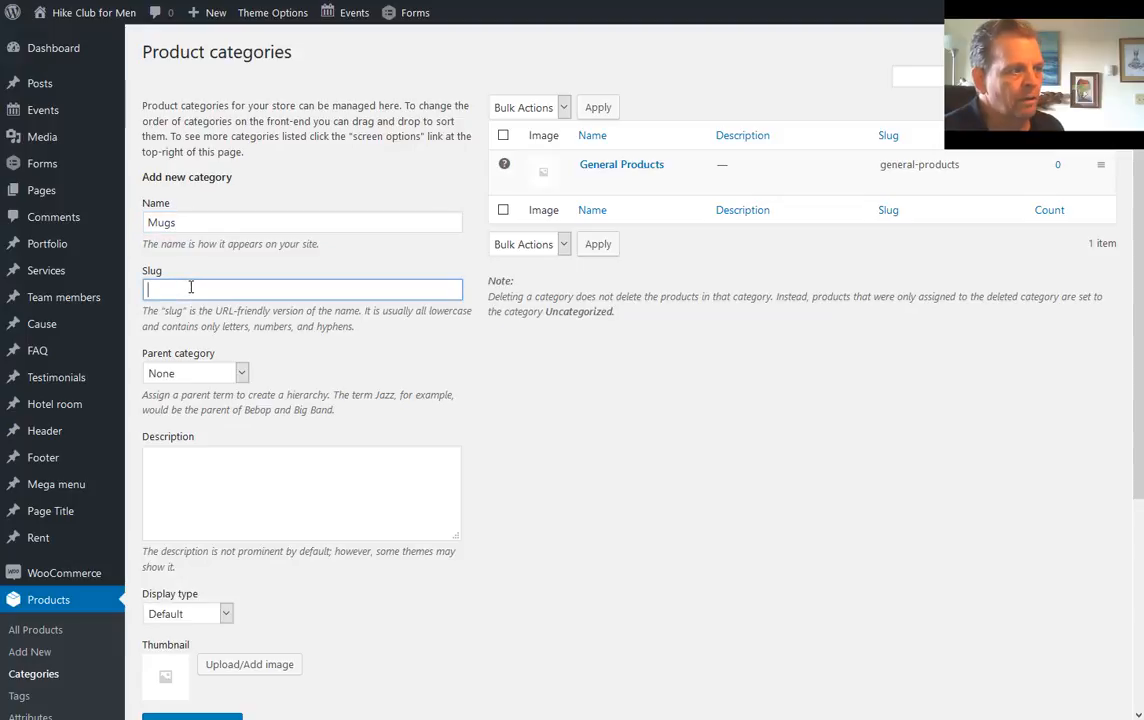
left_click(238, 374)
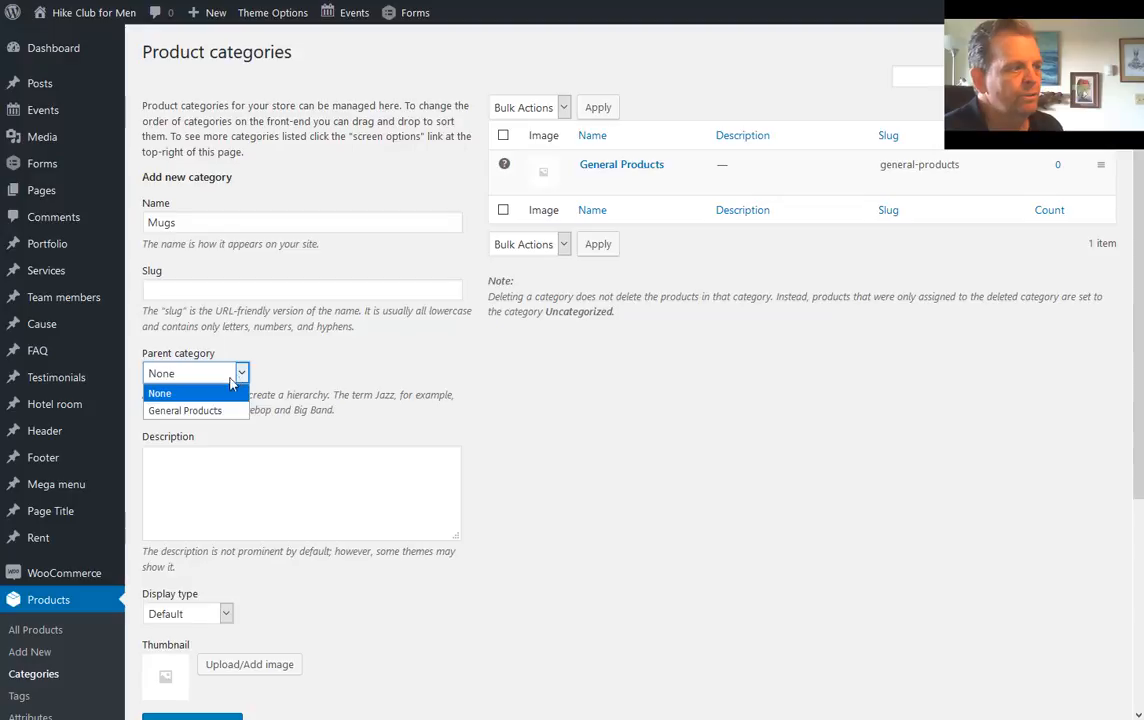
left_click(223, 375)
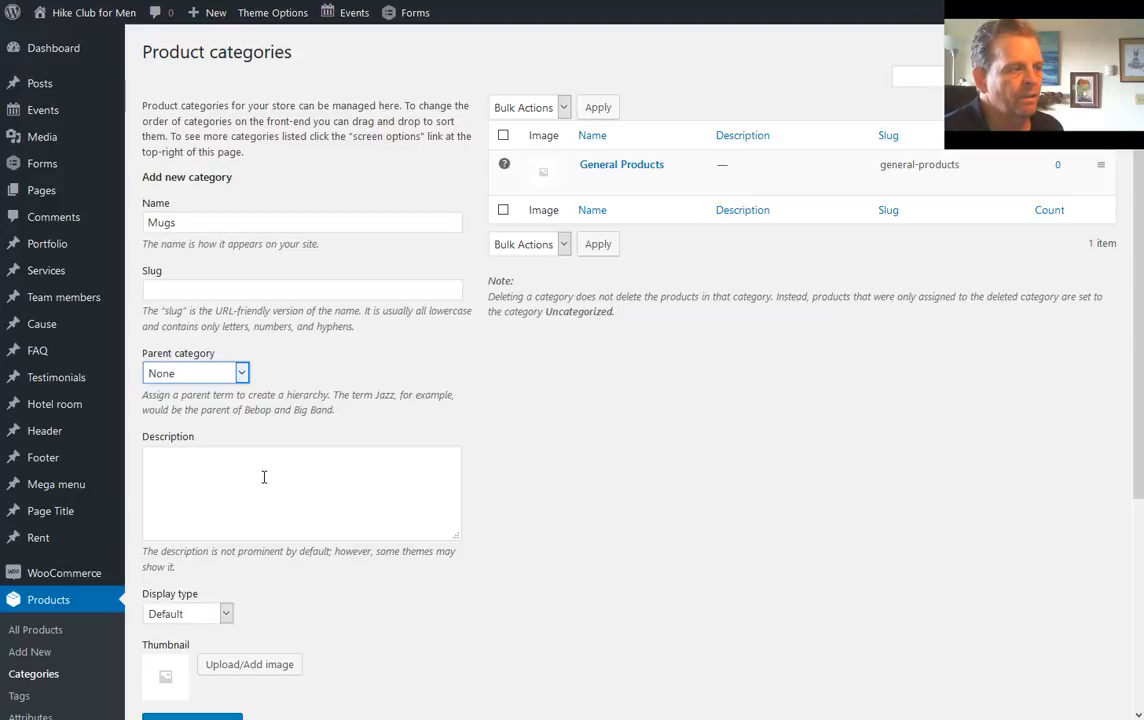
left_click(264, 477)
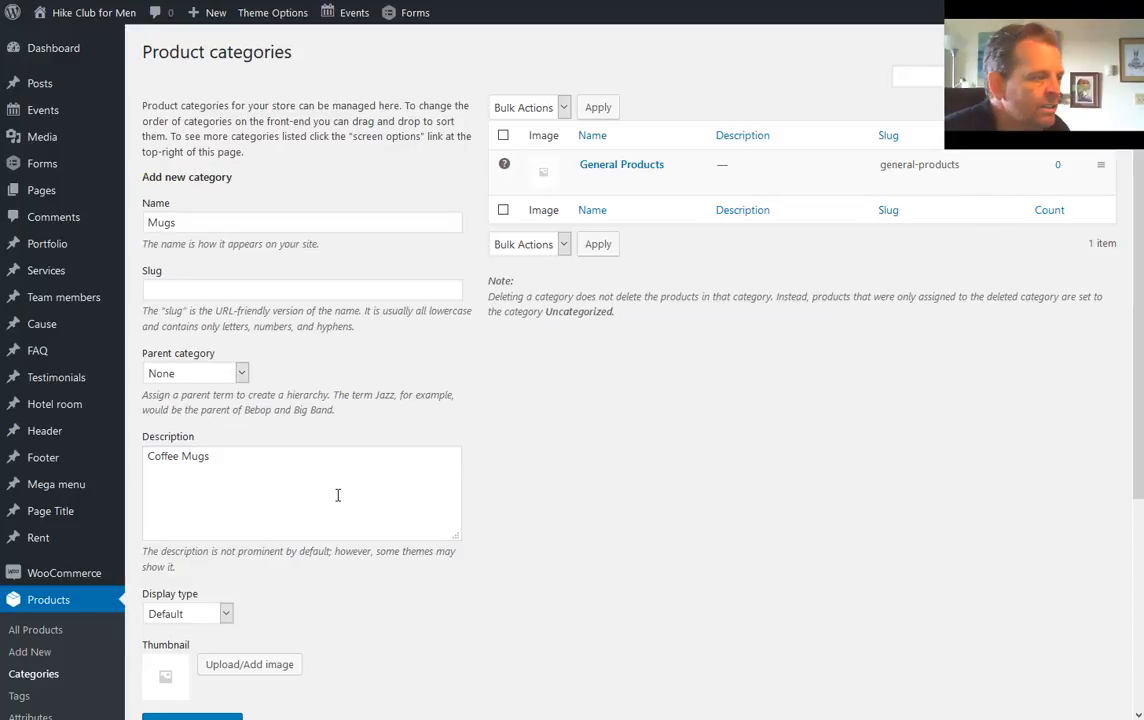
Upload the mug1preview image as the Mugs category's thumbnail and add the new category
scroll(294, 514, "down", 3)
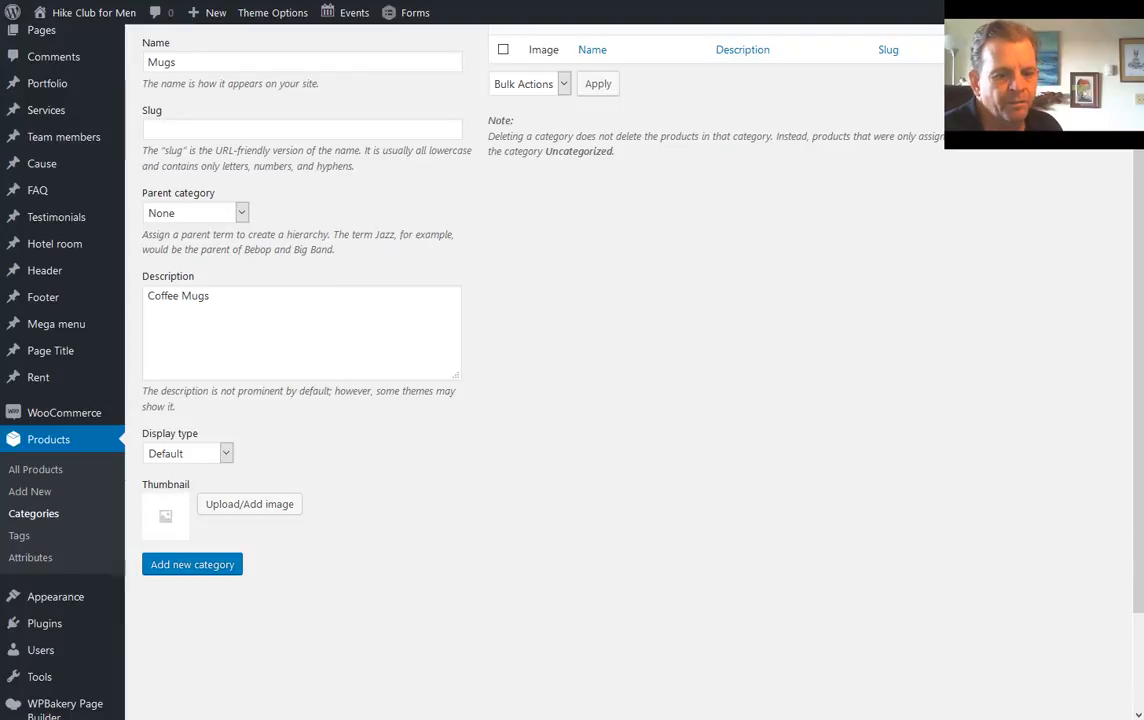
left_click(252, 505)
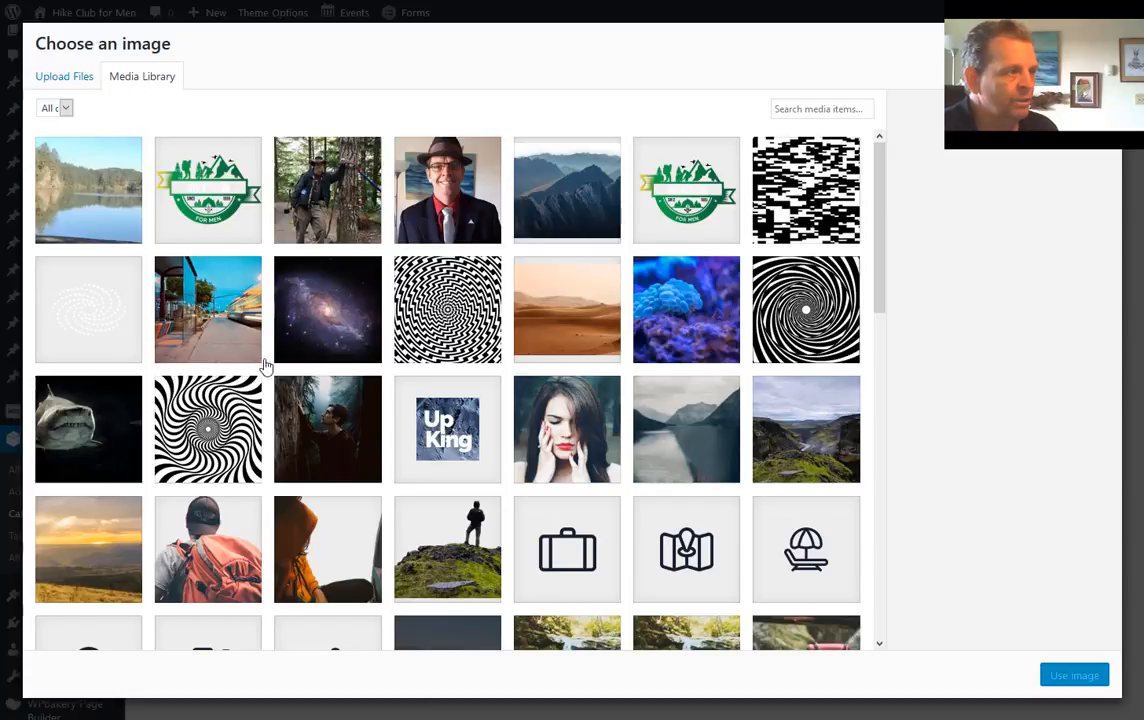
left_click(80, 80)
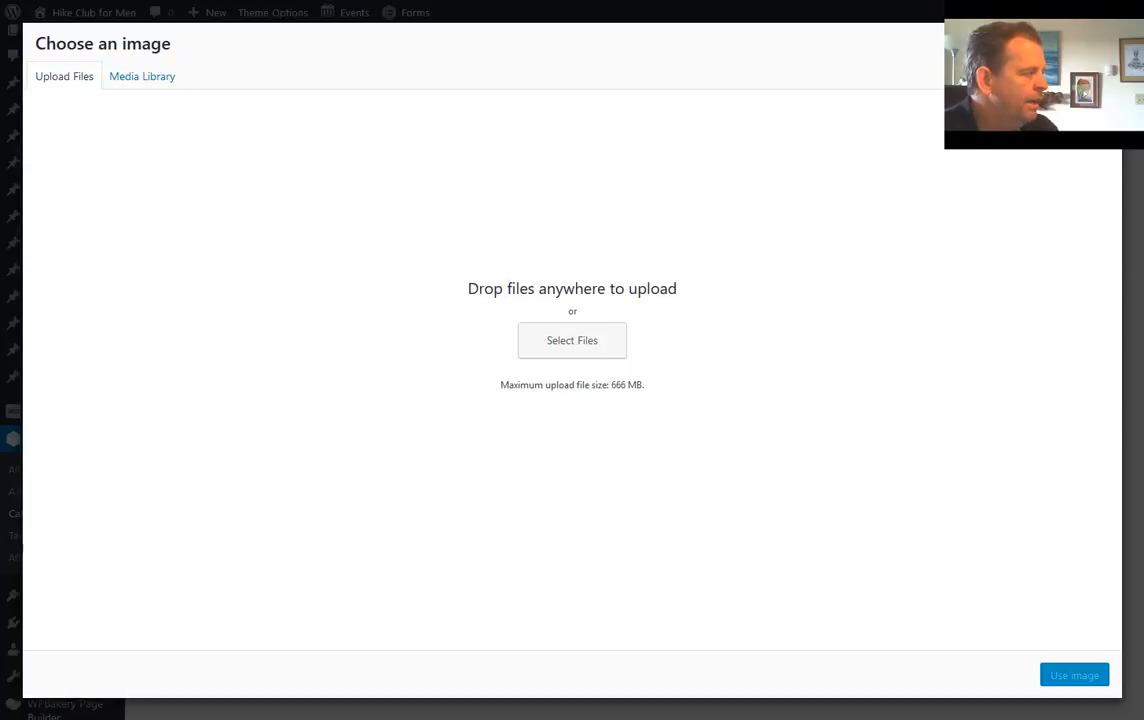
left_click_drag(0, 340, 368, 348)
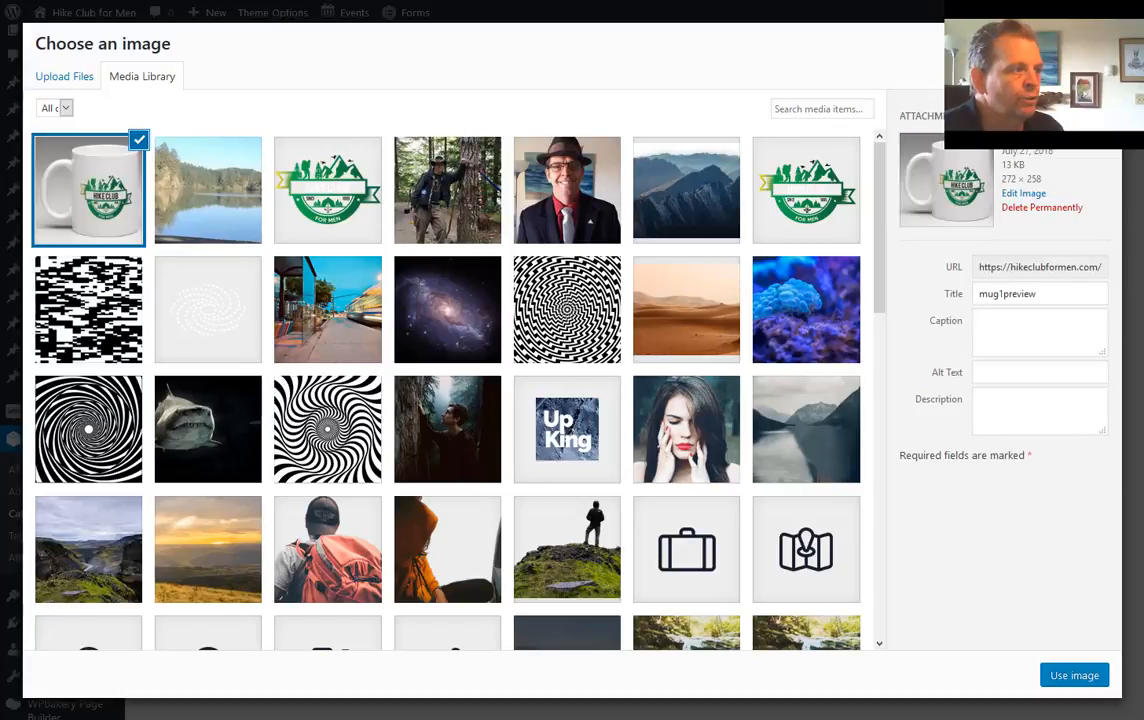
left_click(1068, 677)
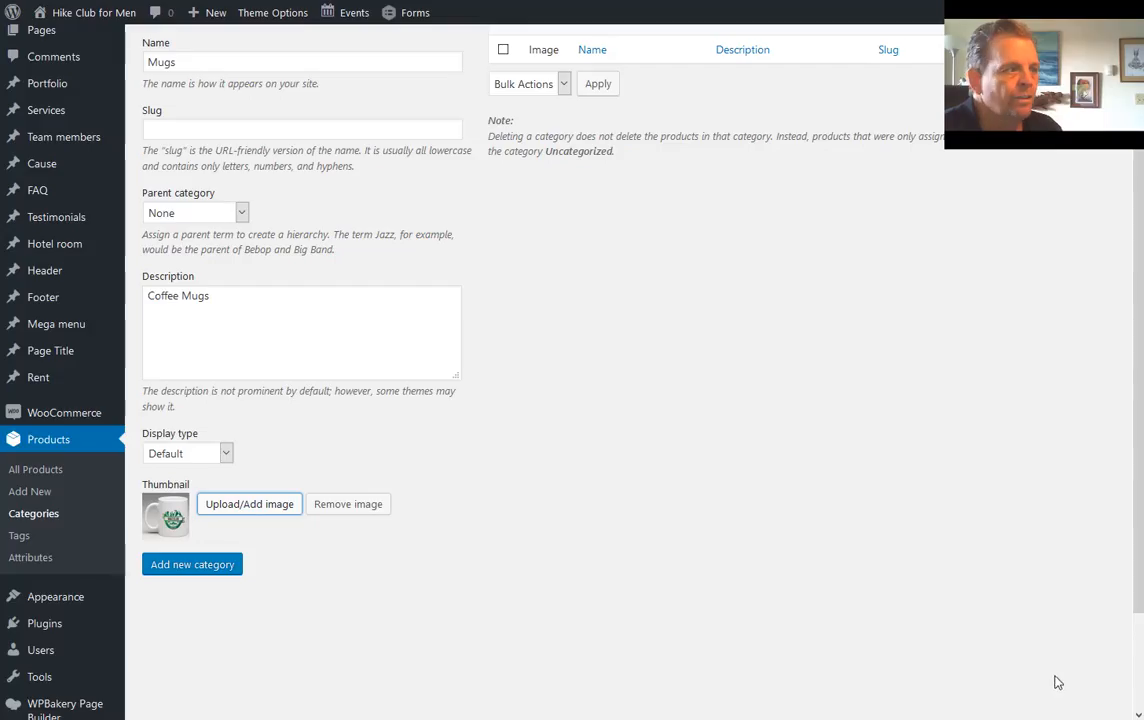
left_click(205, 568)
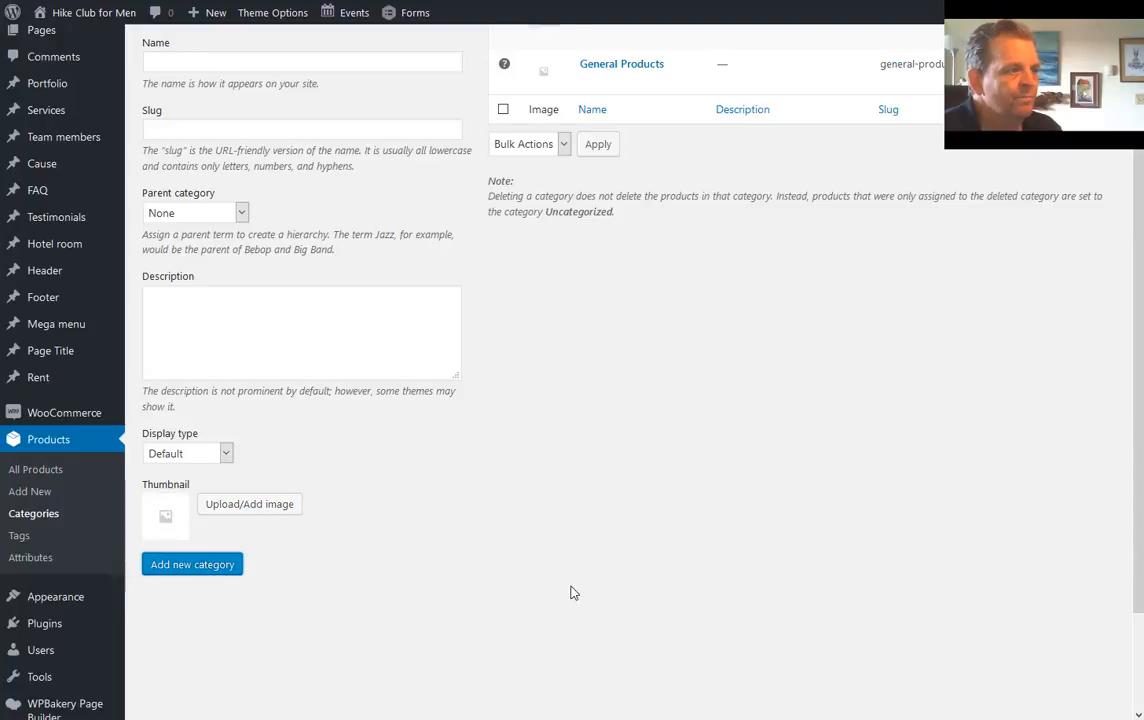
scroll(750, 592, "up", 2)
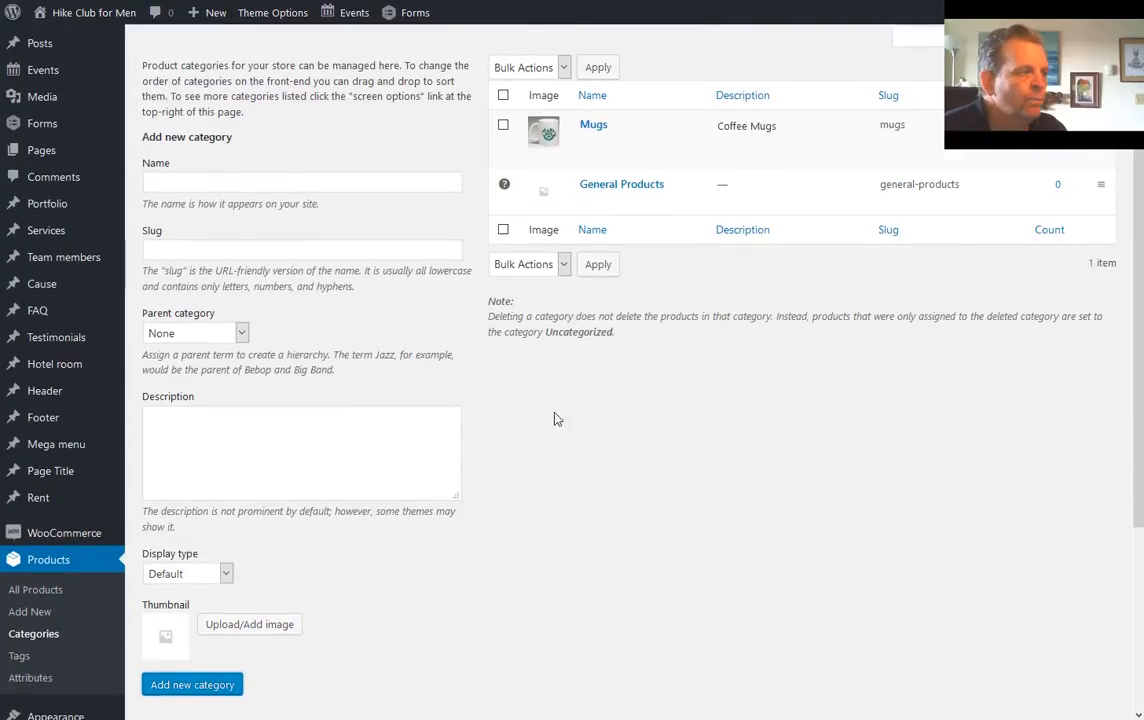
Fill in a new product category named T-Shirts with the description "Hike Club for men t-shirts available for both men and your favourite lady."
left_click(255, 182)
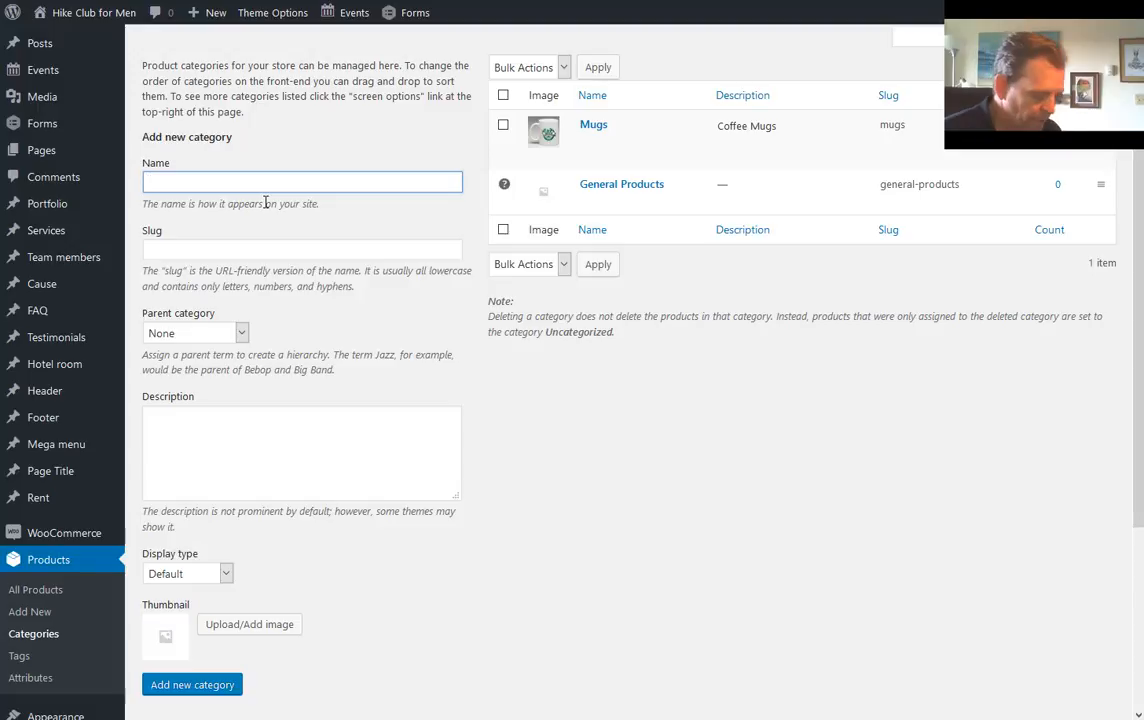
type("T-Shirts")
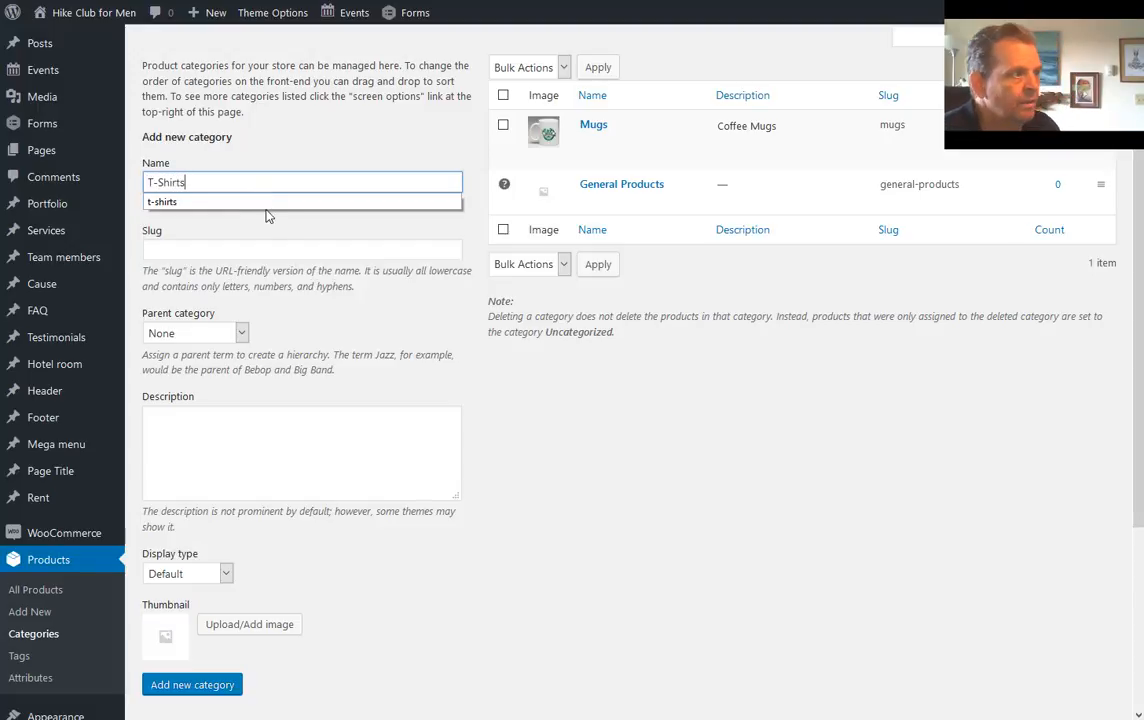
left_click(316, 257)
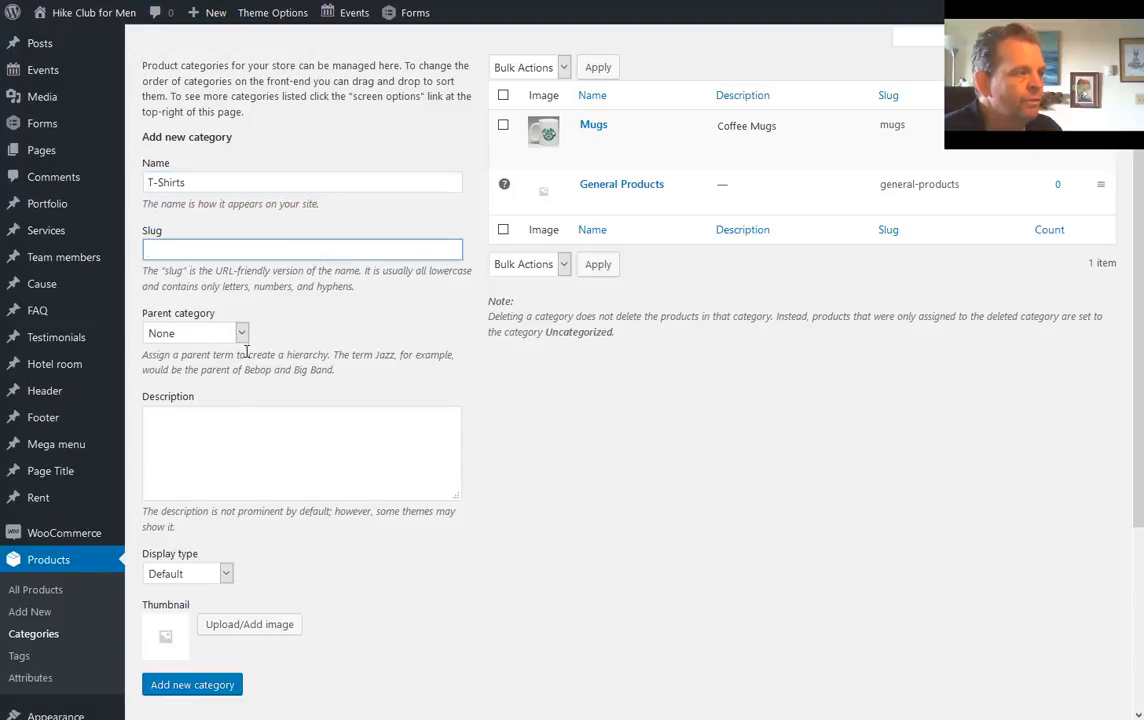
left_click(238, 436)
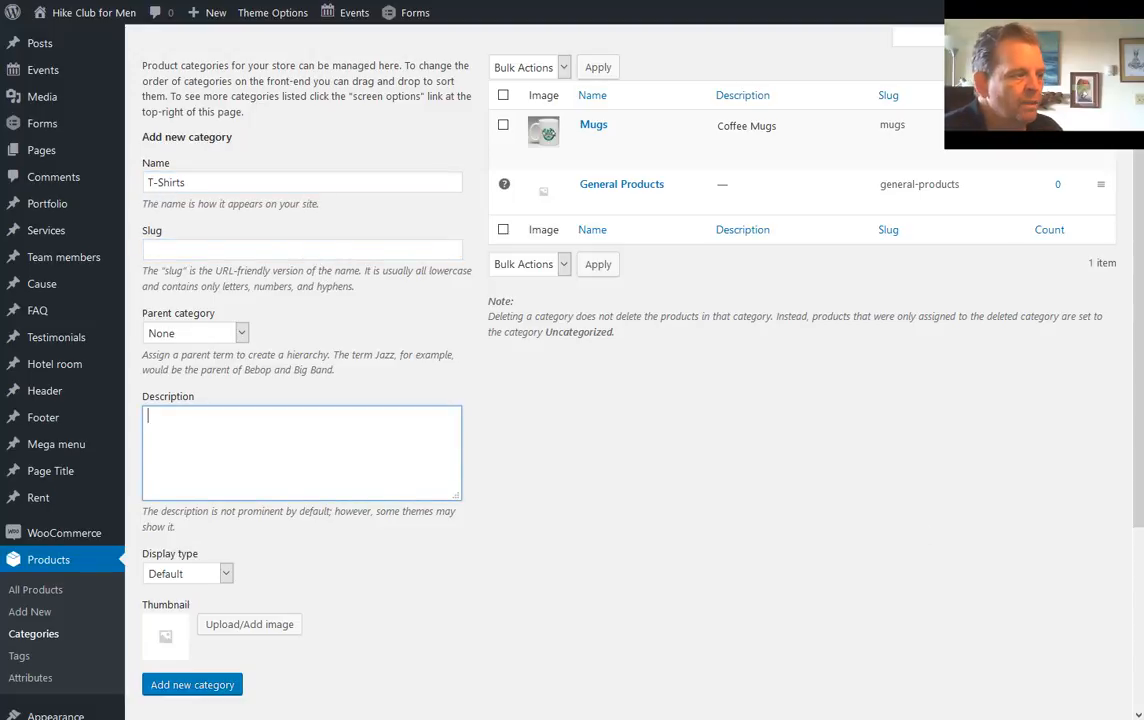
type("Hike Club for men t-shirts available for both men and your favourite lady.")
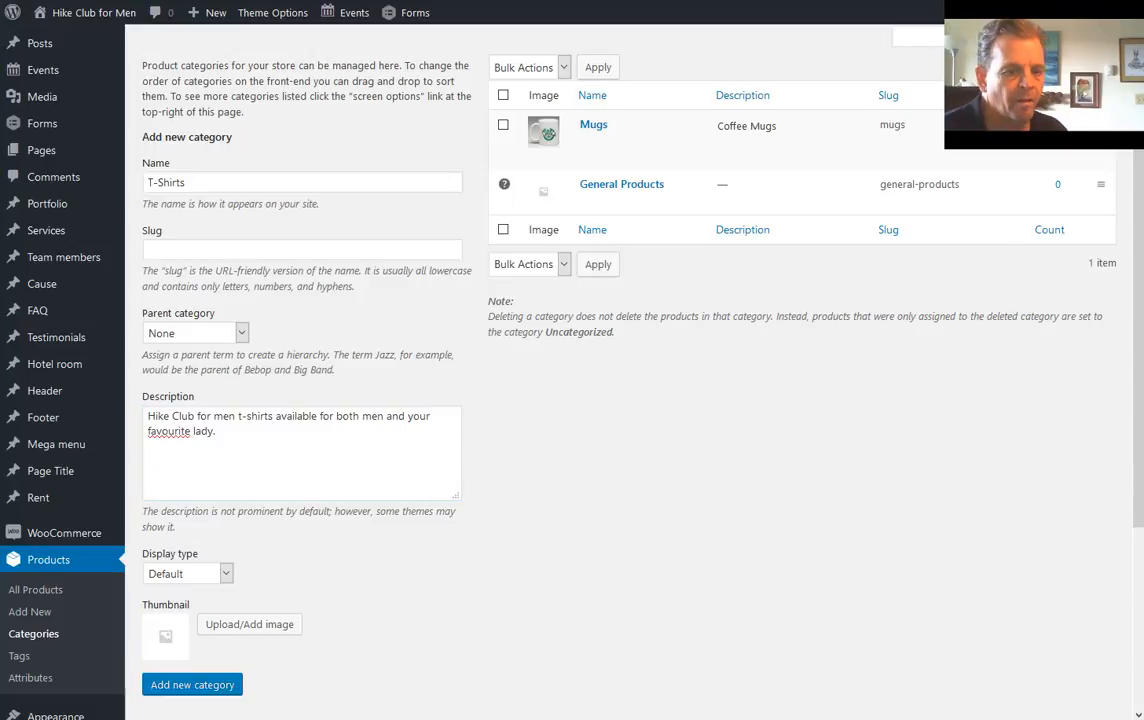
Upload the t-shirtpreview image as the T-Shirts category's thumbnail and add the new category
left_click(284, 633)
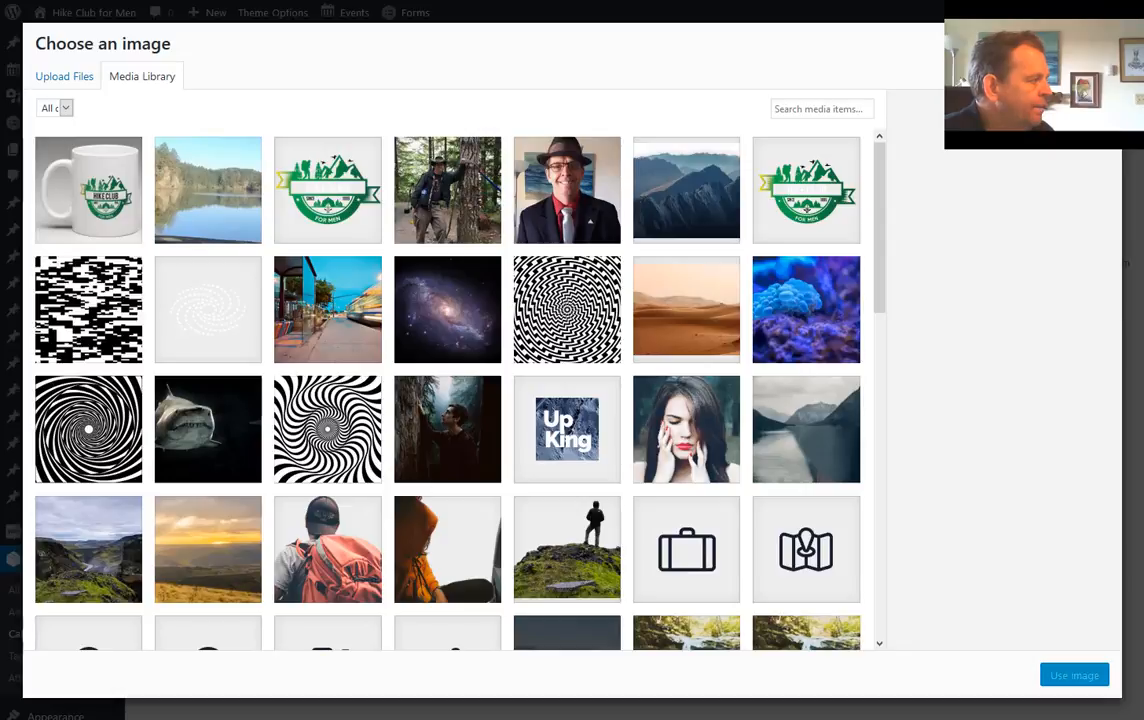
left_click_drag(160, 330, 314, 324)
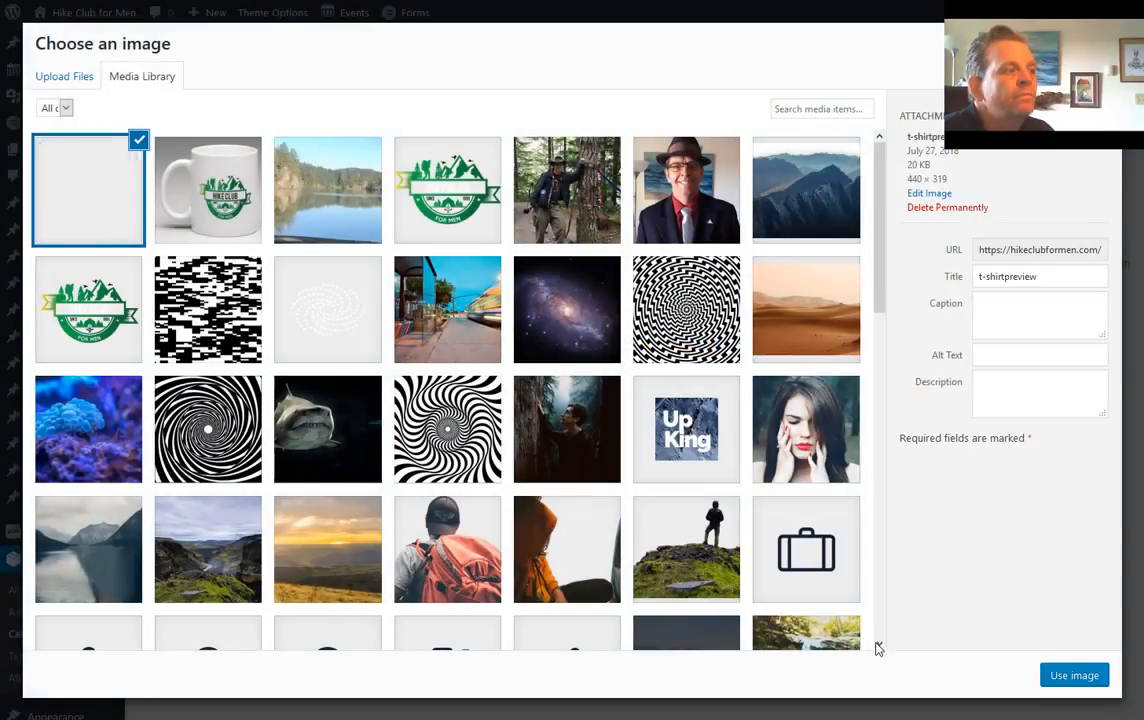
left_click(1093, 680)
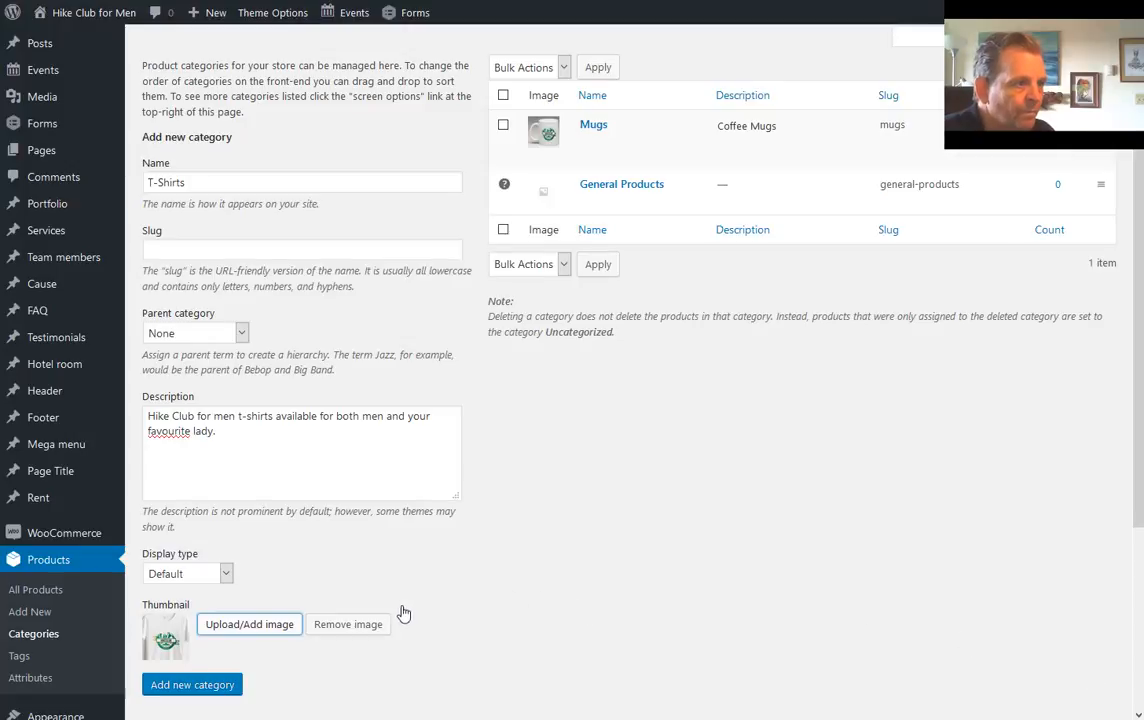
left_click(197, 685)
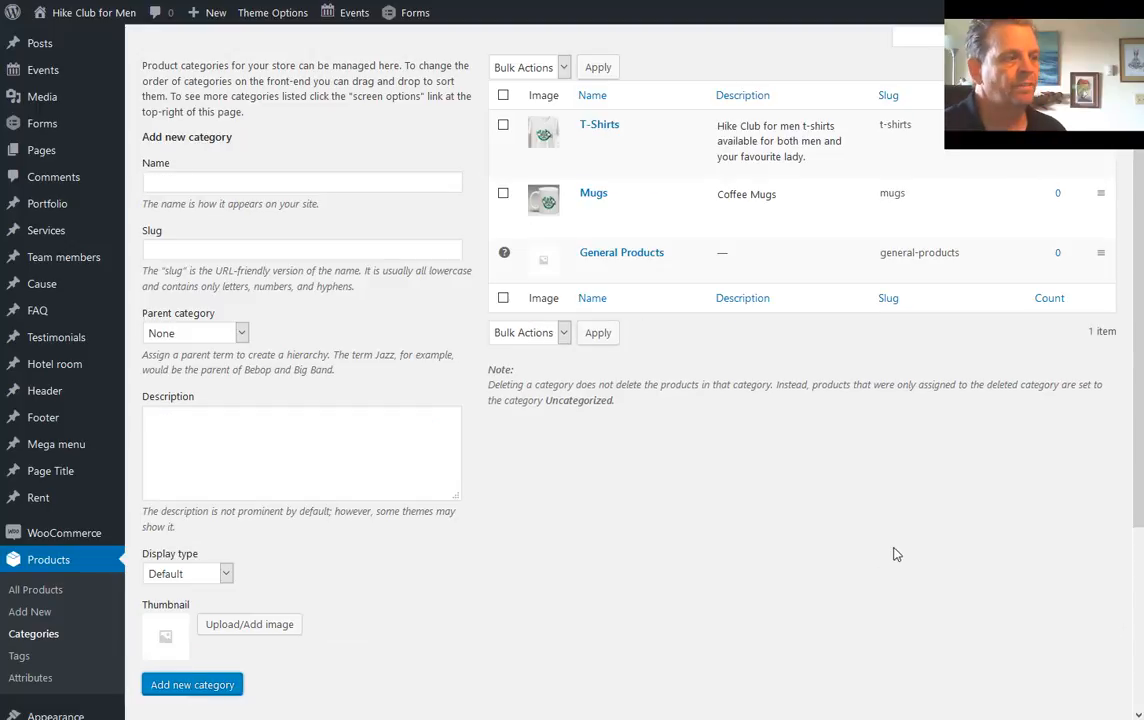
Look over the product categories list, and open the product attributes page
scroll(710, 540, "up", 1)
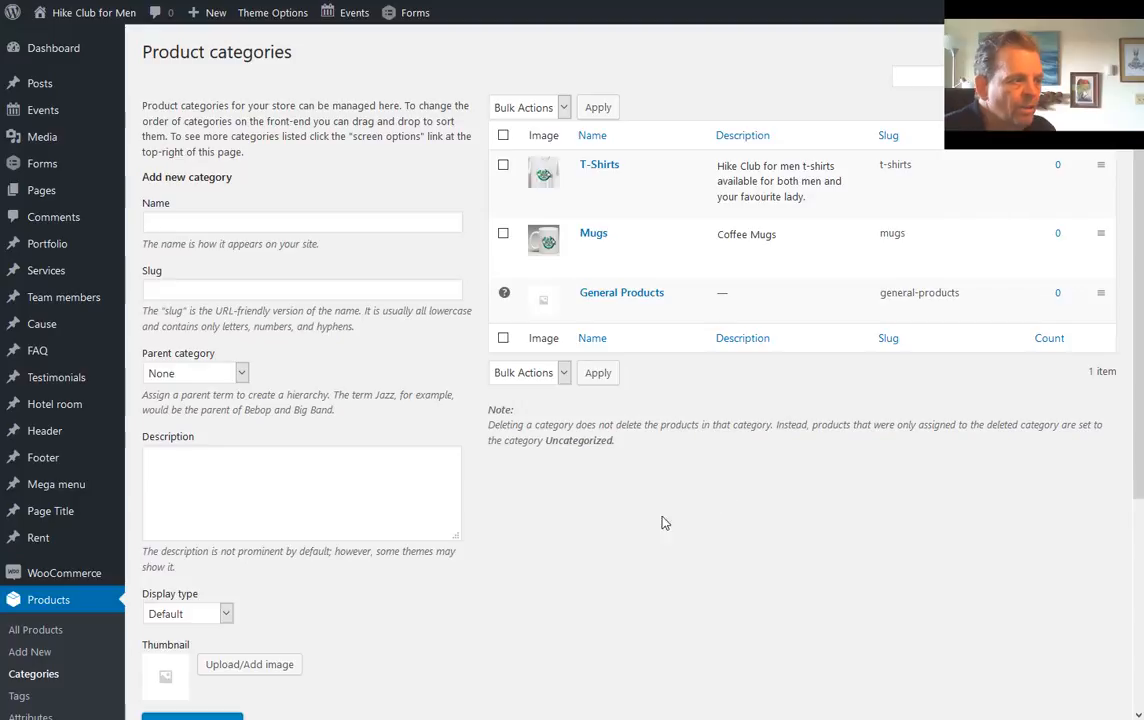
scroll(546, 476, "down", 3)
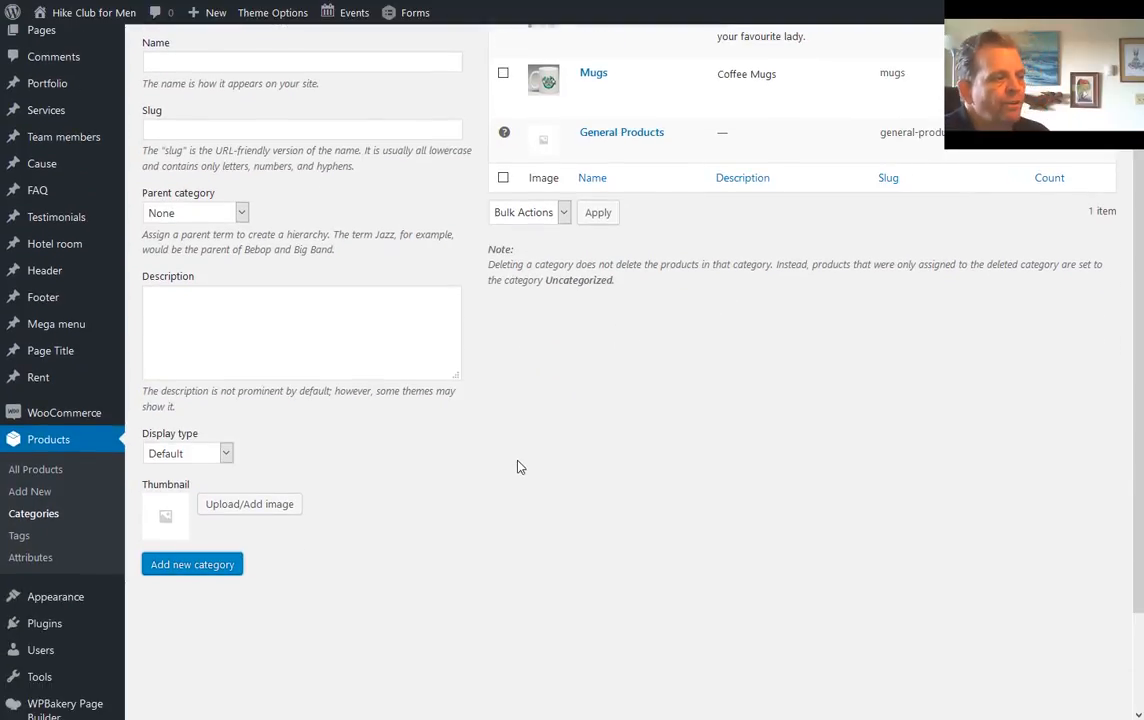
scroll(397, 418, "up", 3)
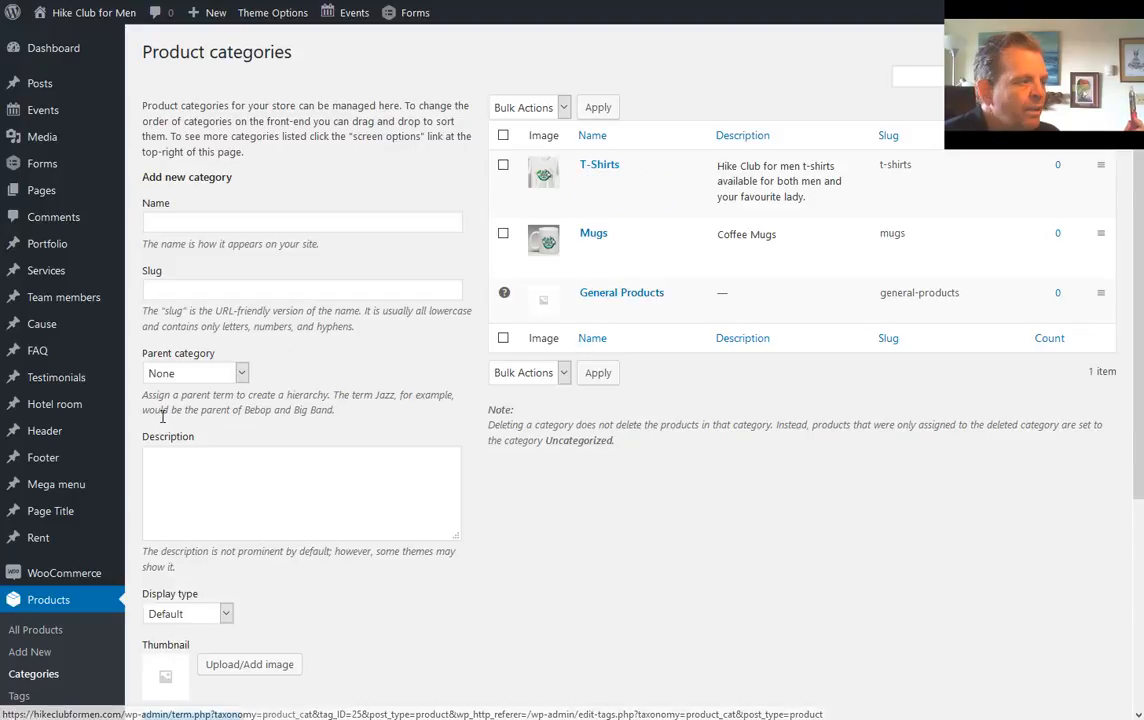
scroll(585, 185, "down", 3)
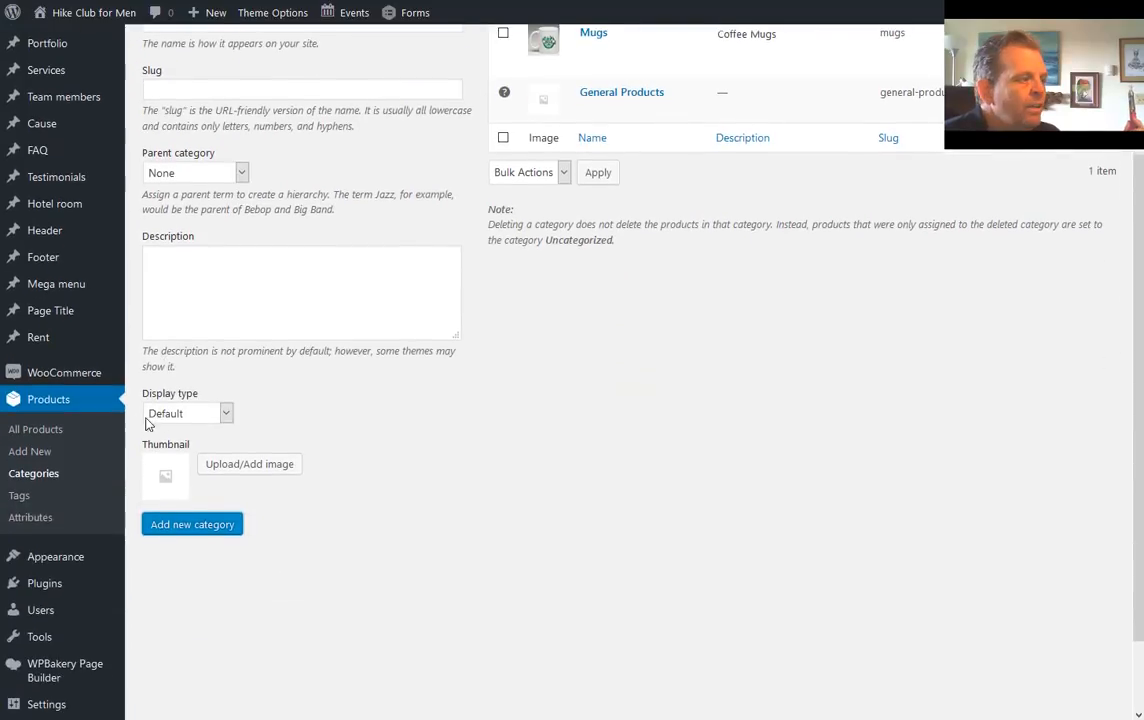
left_click(31, 519)
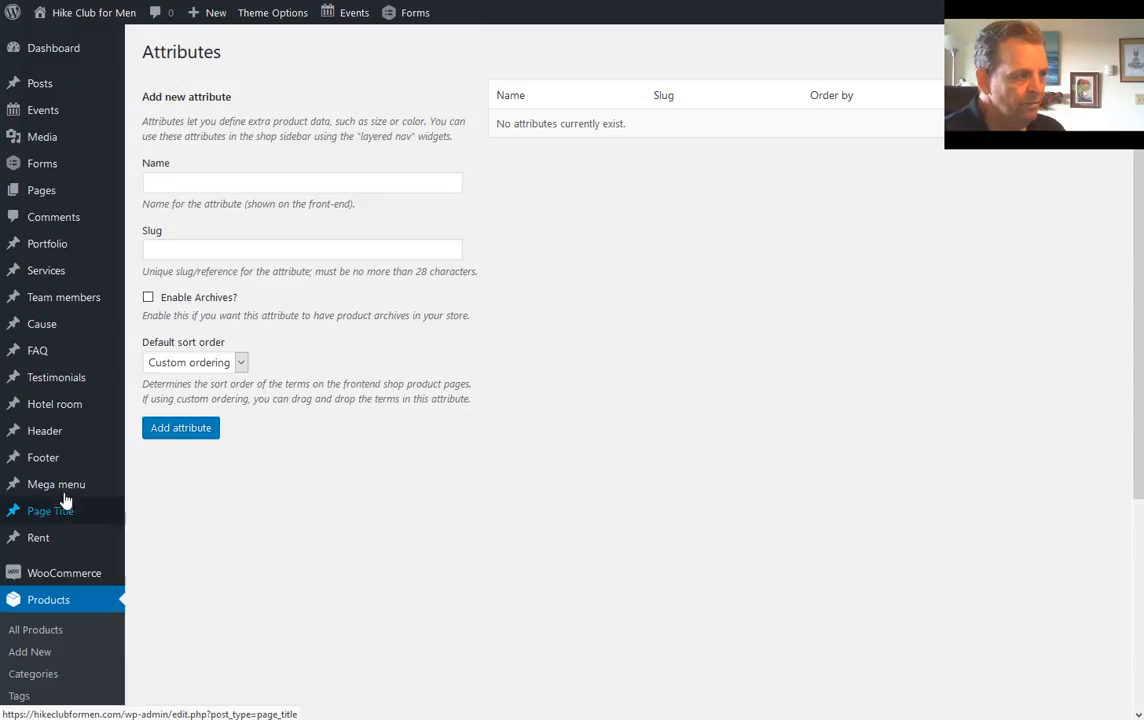
Add a product attribute named Men's Shirts, leaving the slug empty and the default sort order at Custom ordering
left_click(287, 185)
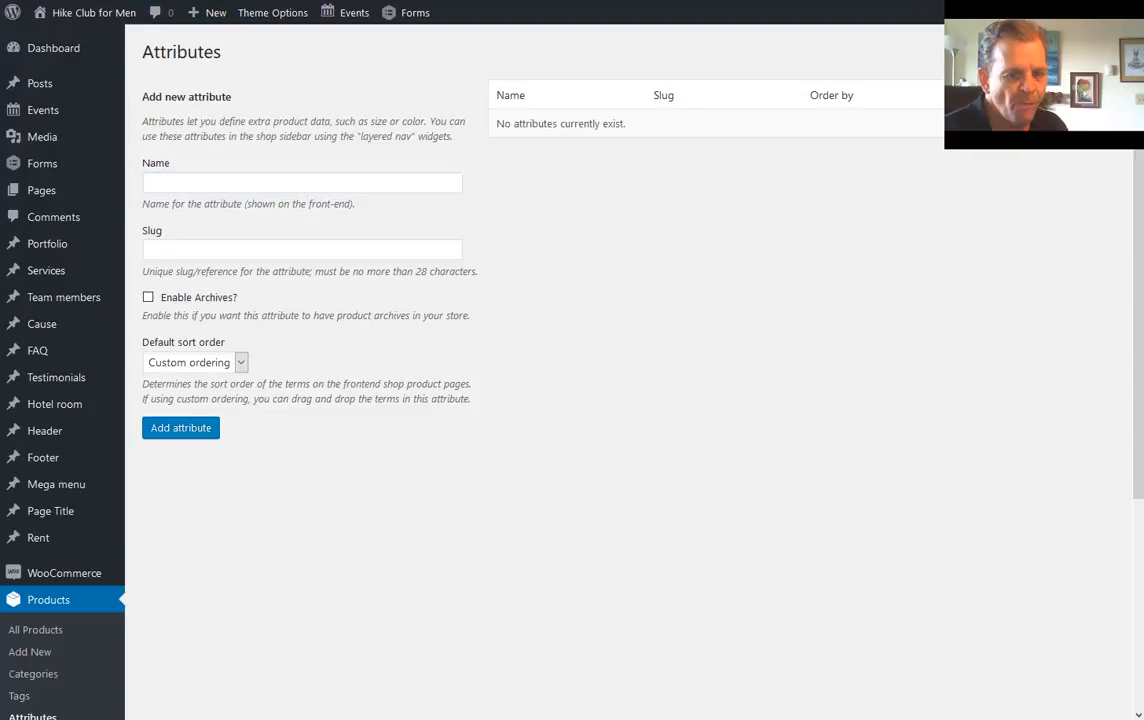
left_click(278, 180)
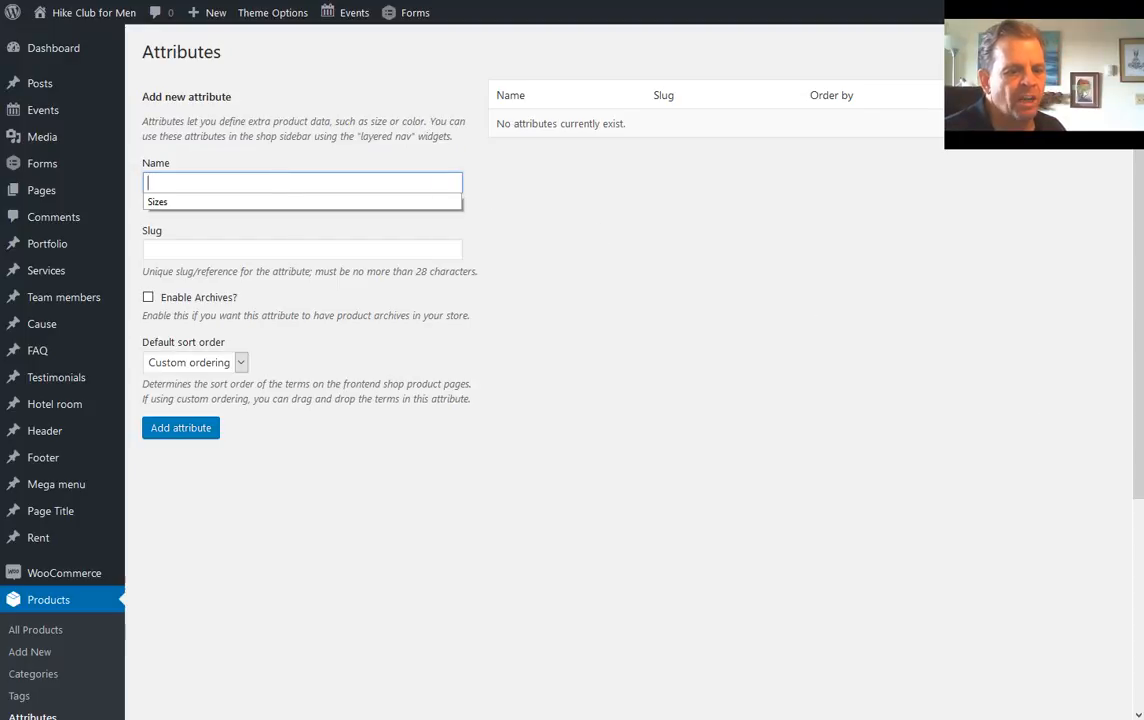
left_click(640, 300)
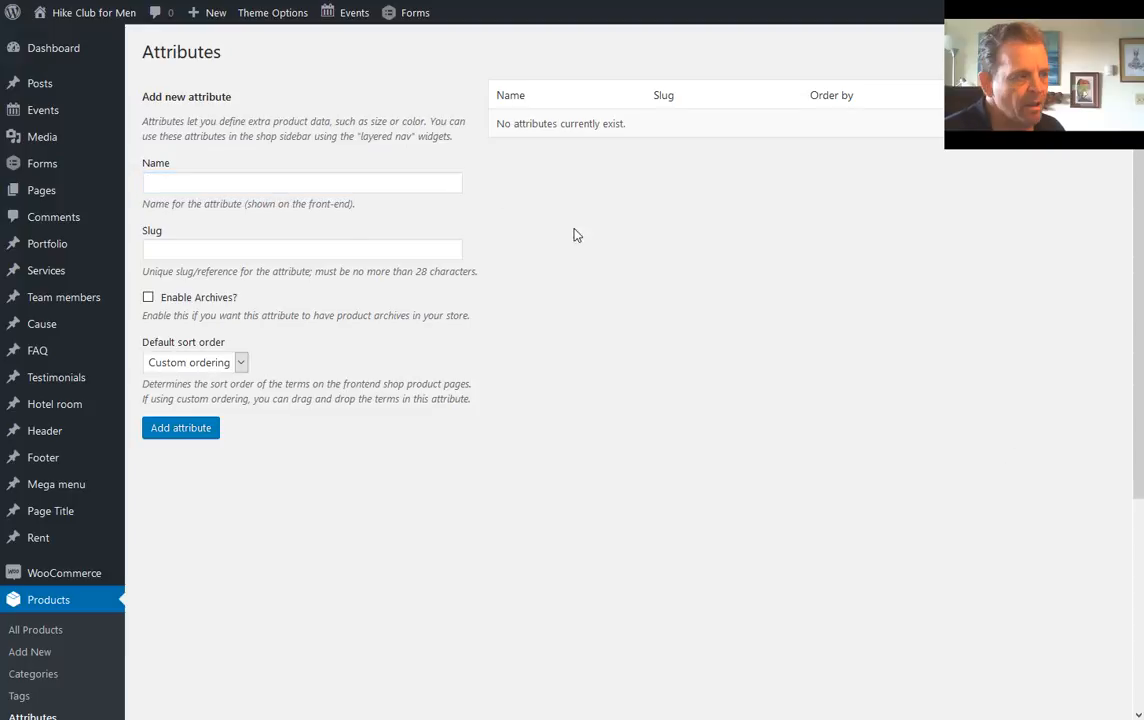
left_click(305, 179)
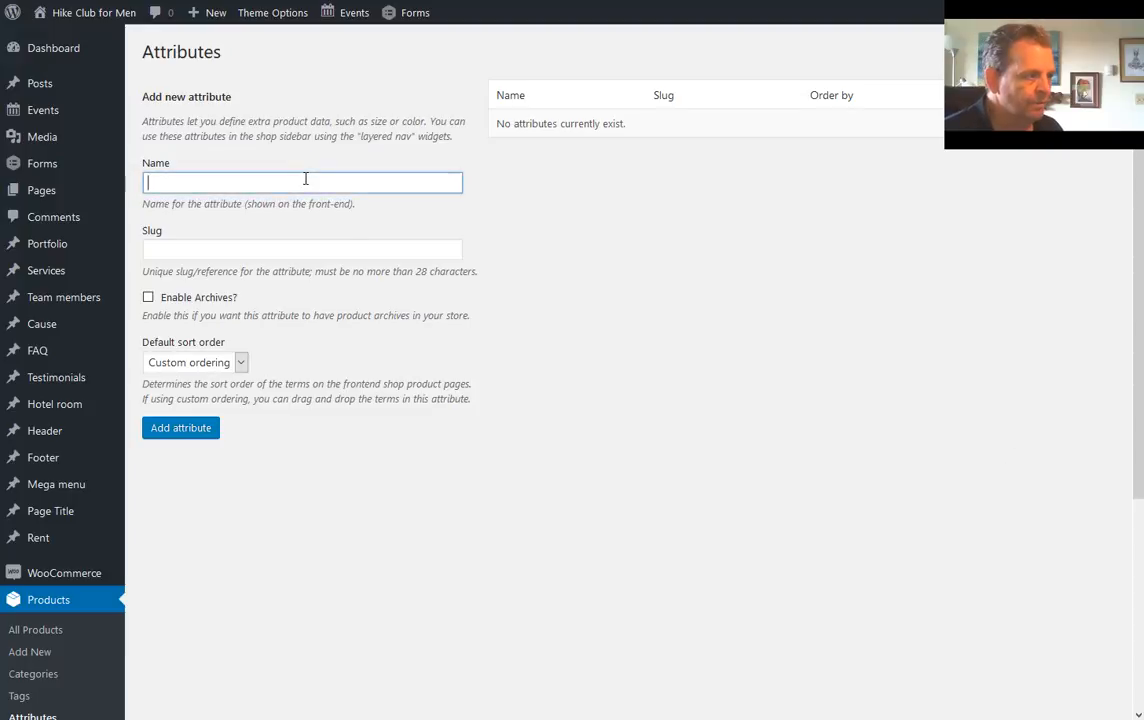
type("mens")
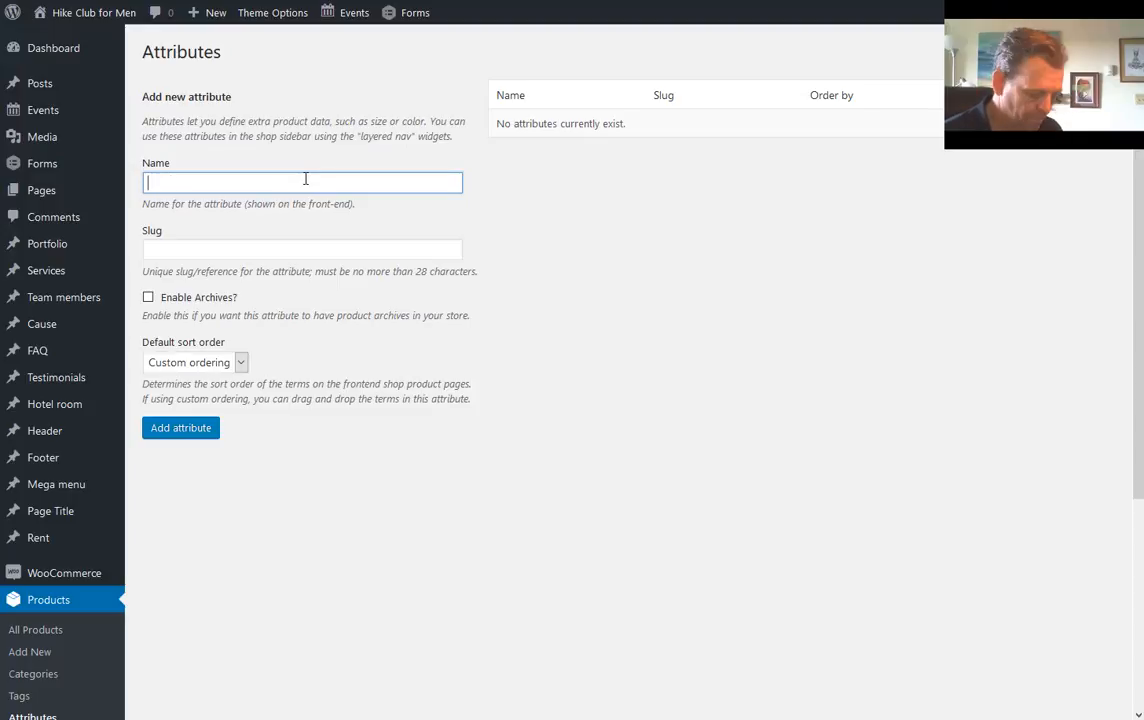
type("Men's")
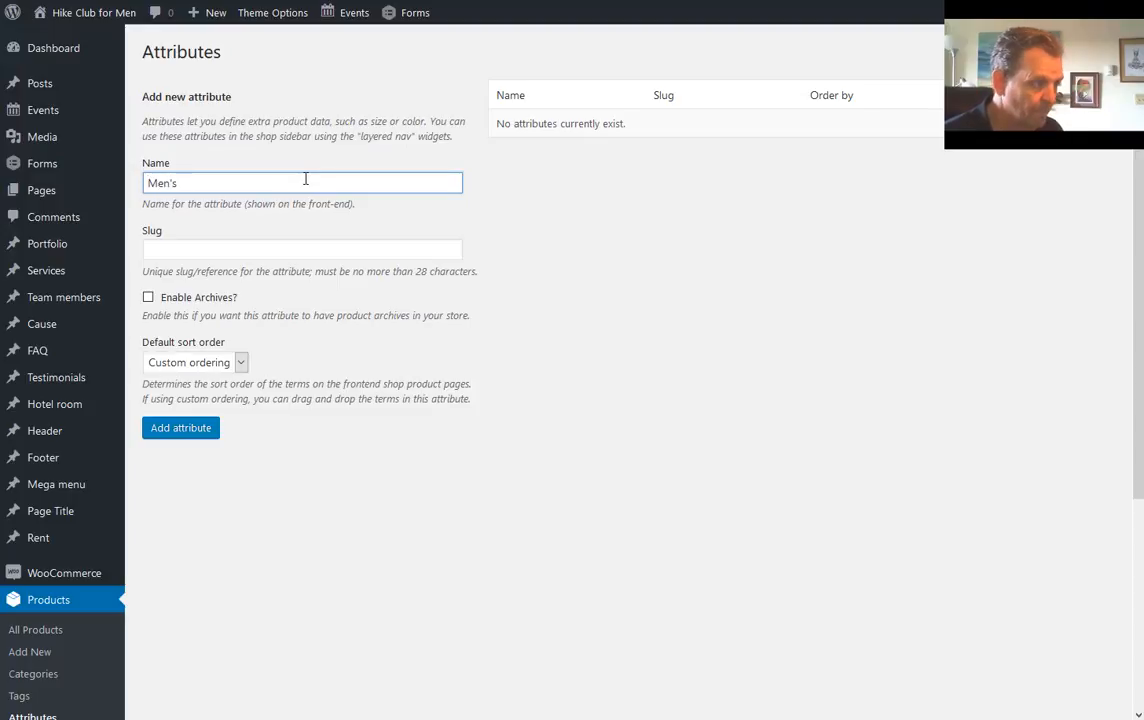
type(" Shhorts")
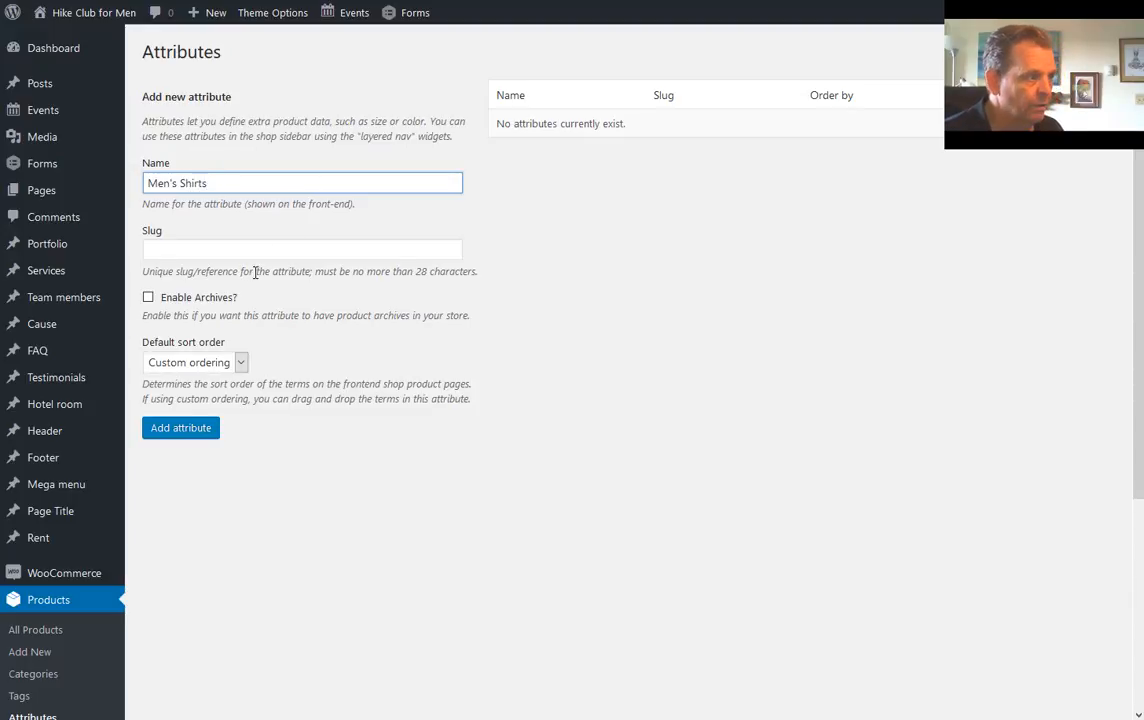
left_click(187, 430)
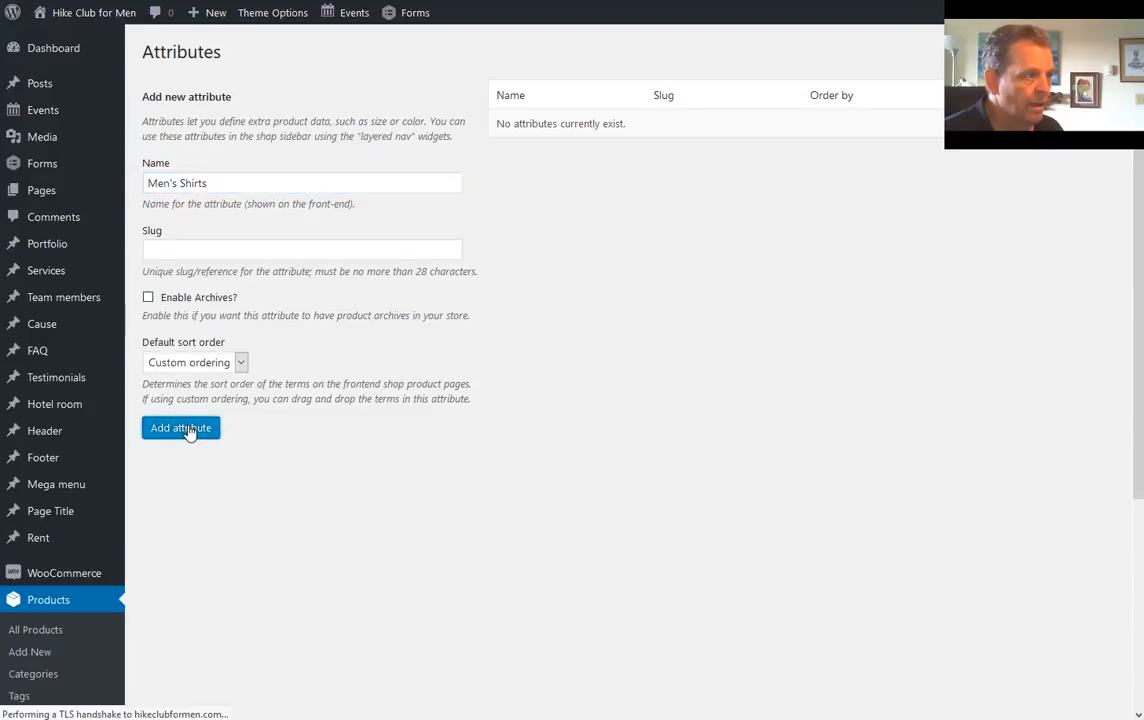
Add a second product attribute named Women's Shirts with an empty slug and custom ordering
left_click(226, 181)
type("Women's S")
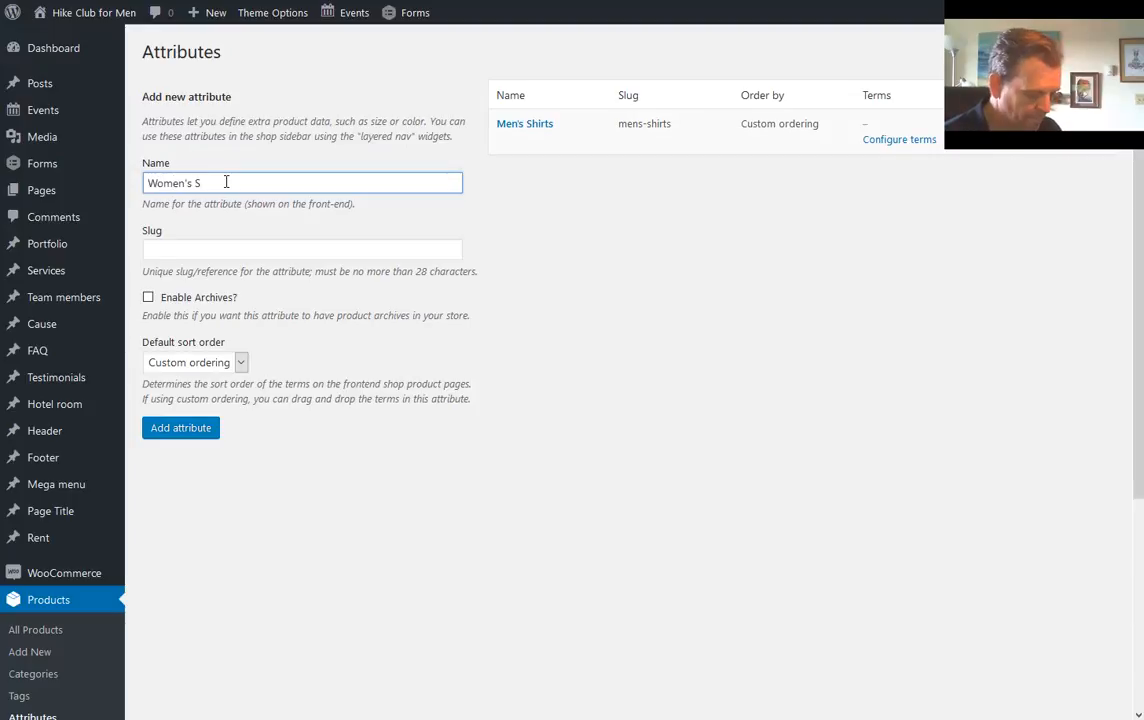
type("hot")
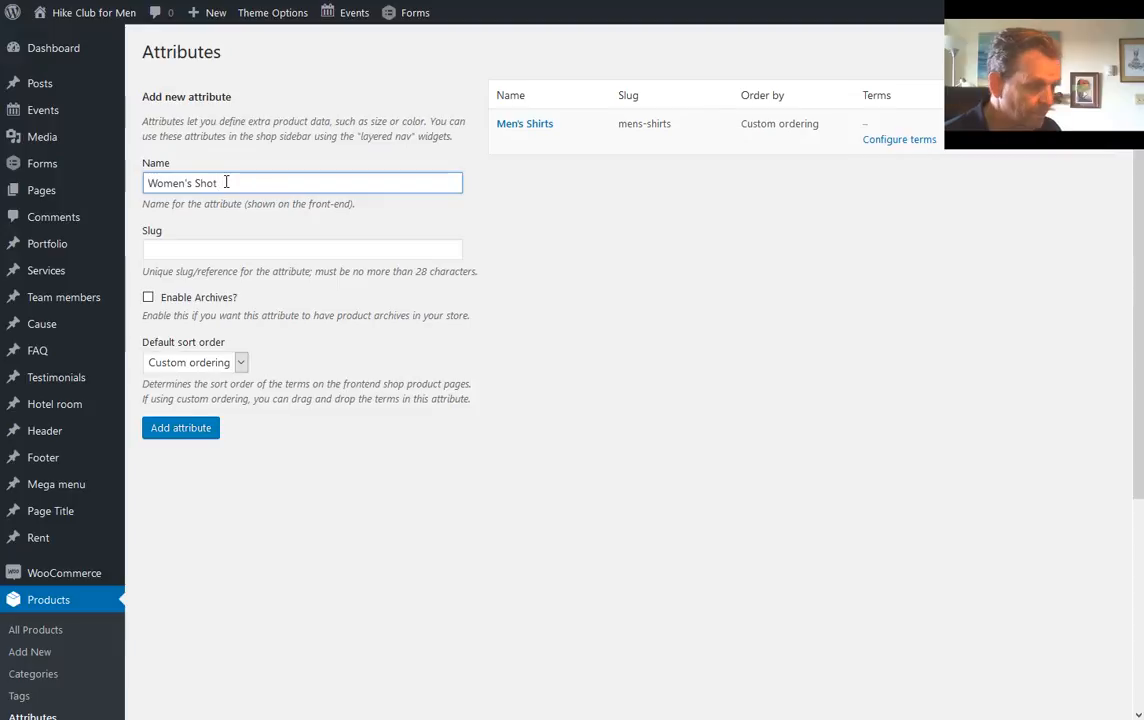
key("BackSpace")
key("BackSpace")
type("irts")
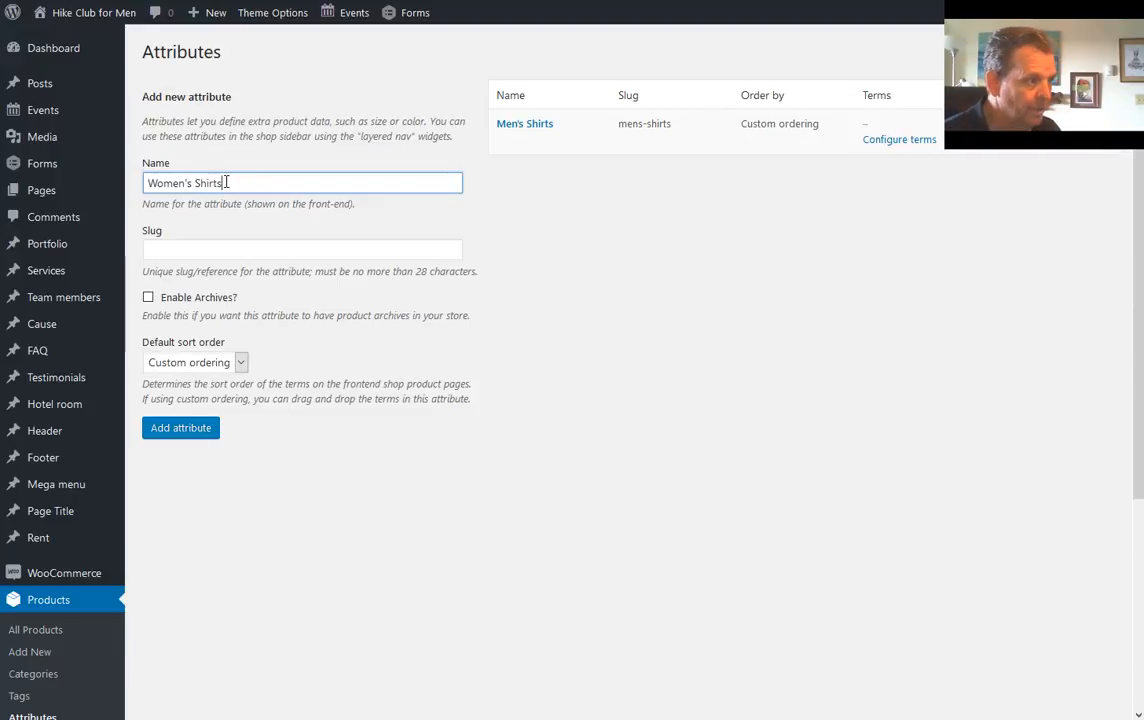
left_click(188, 426)
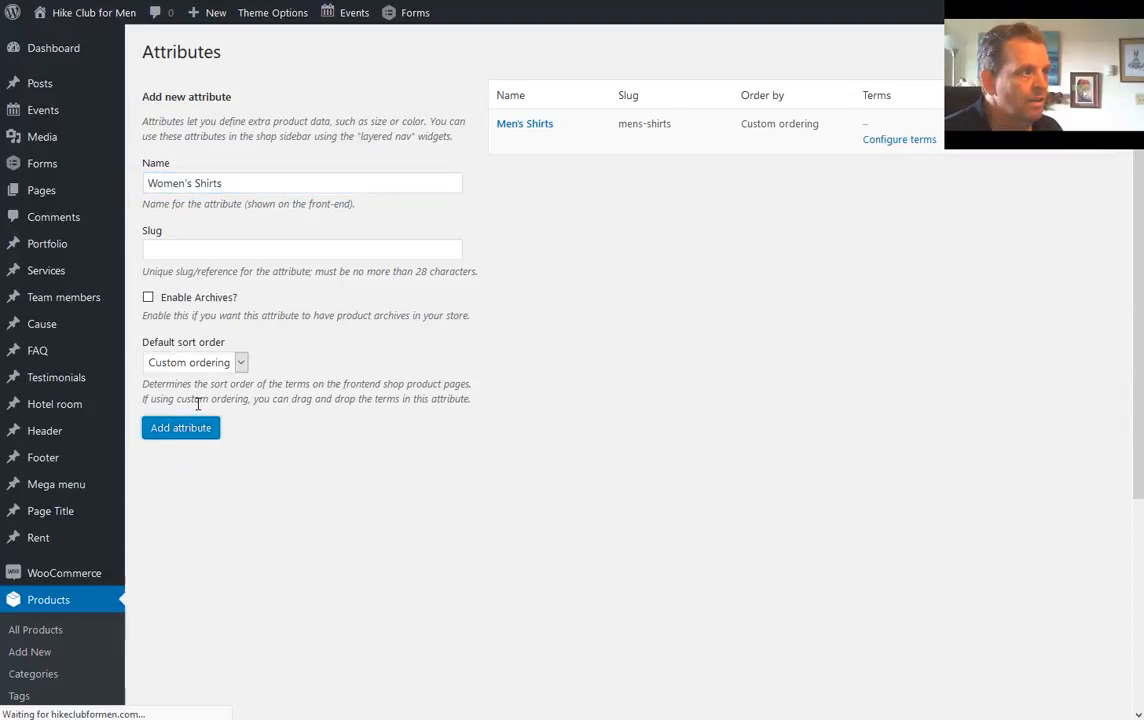
Add a third product attribute named Colours with an empty slug and custom ordering
left_click(236, 185)
type("Colours")
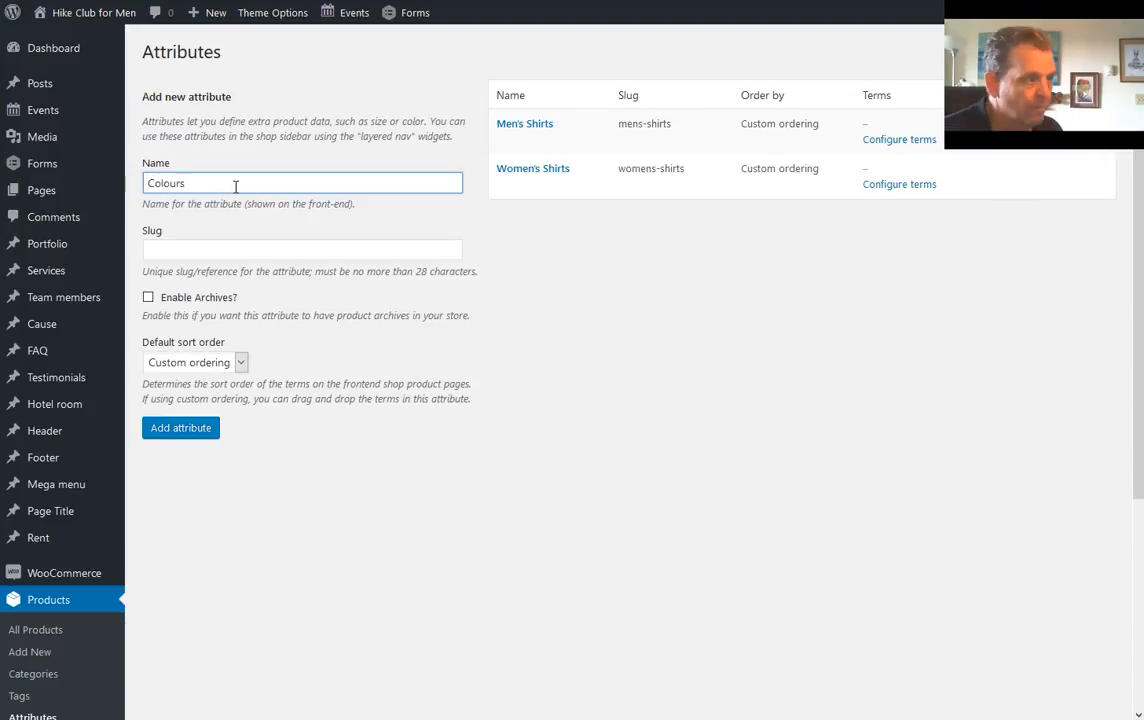
left_click(196, 432)
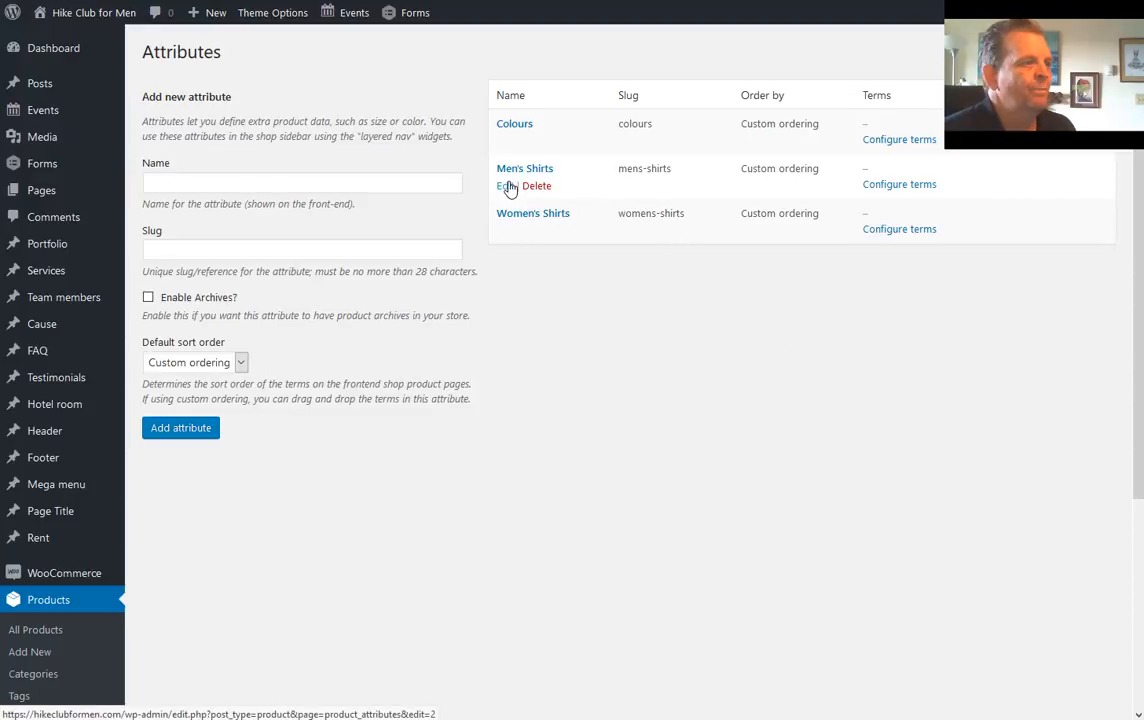
Rename the Men's Shirts attribute to Men's Shirts Sizes with the slug mens-shirts-sizes, update it and return to the attributes list
left_click(507, 186)
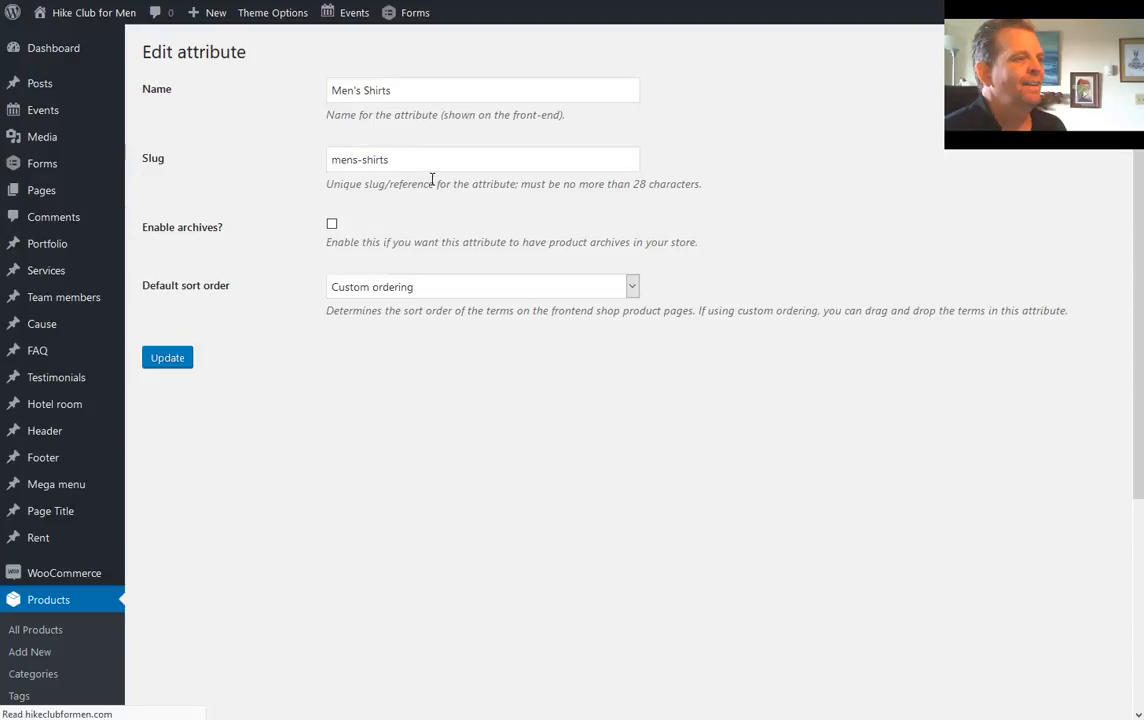
left_click(419, 91)
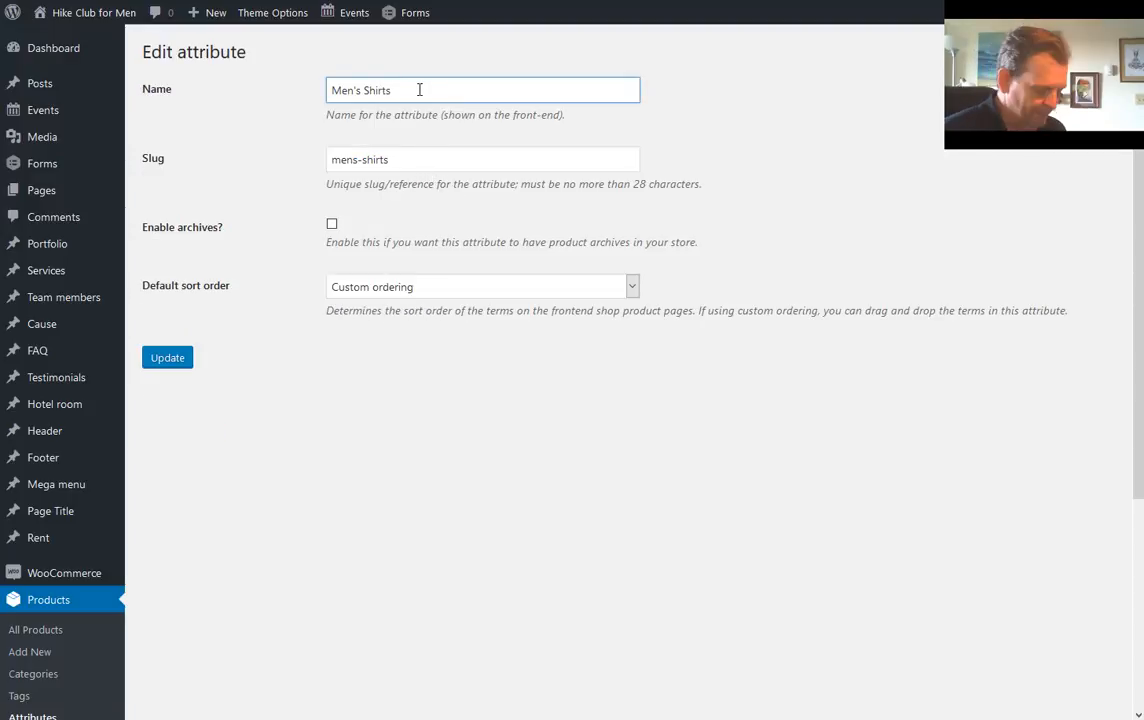
type("Sizes")
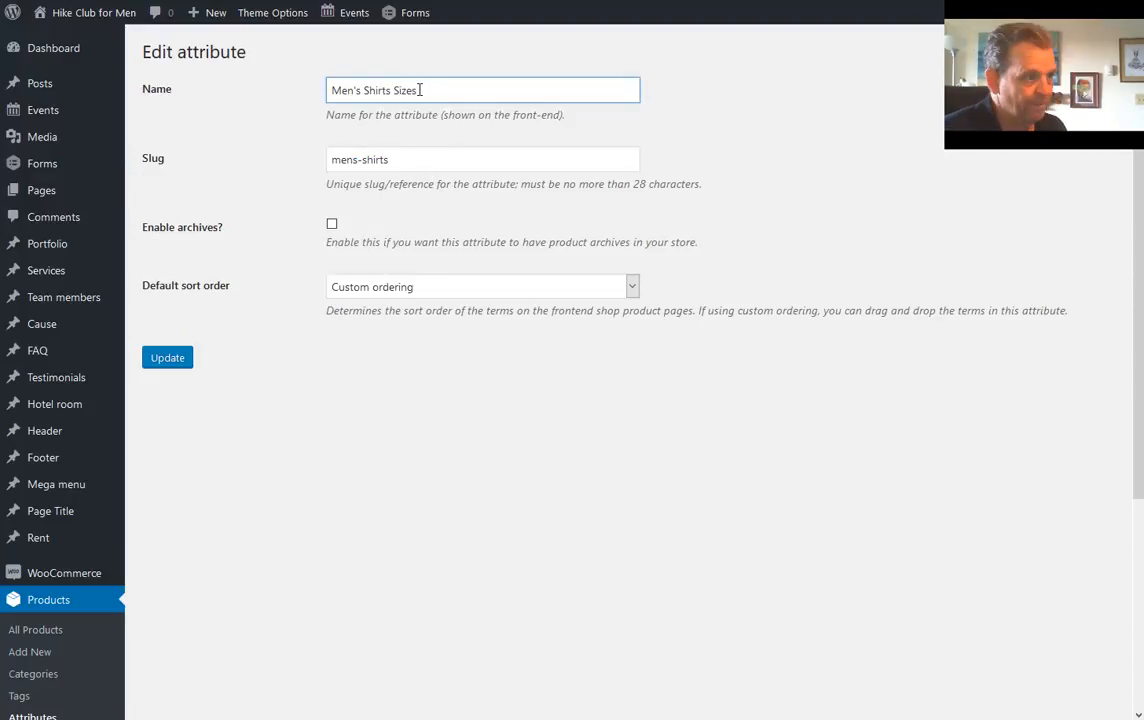
left_click(414, 160)
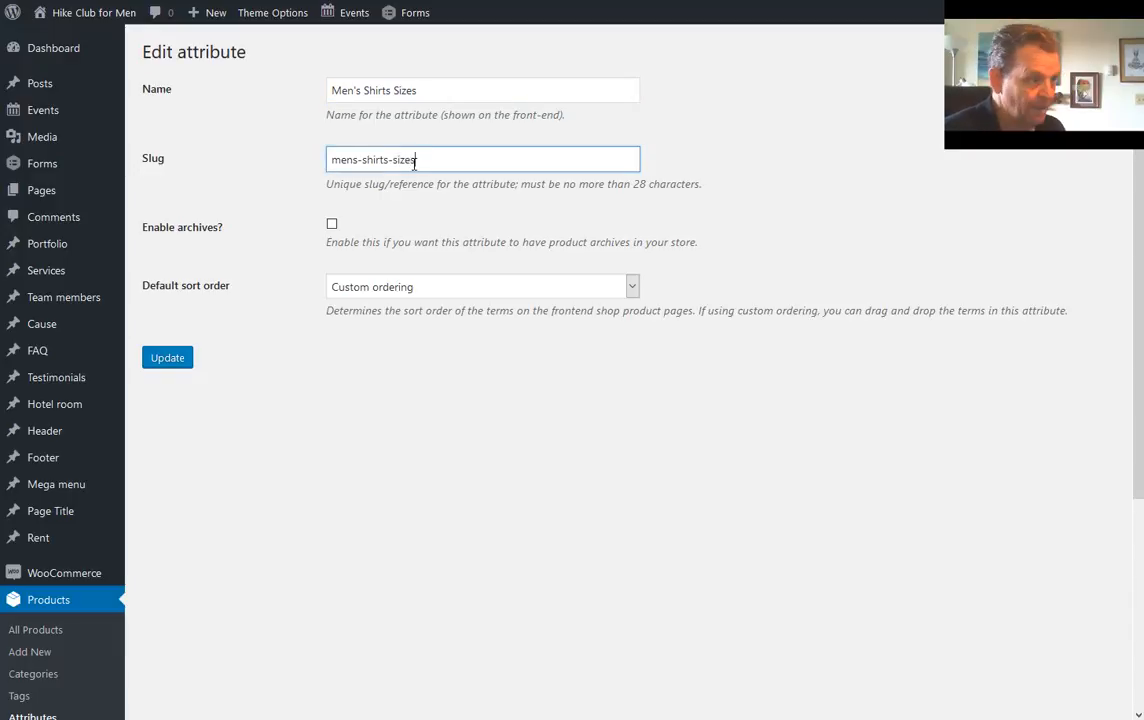
type("-sizes")
left_click(170, 357)
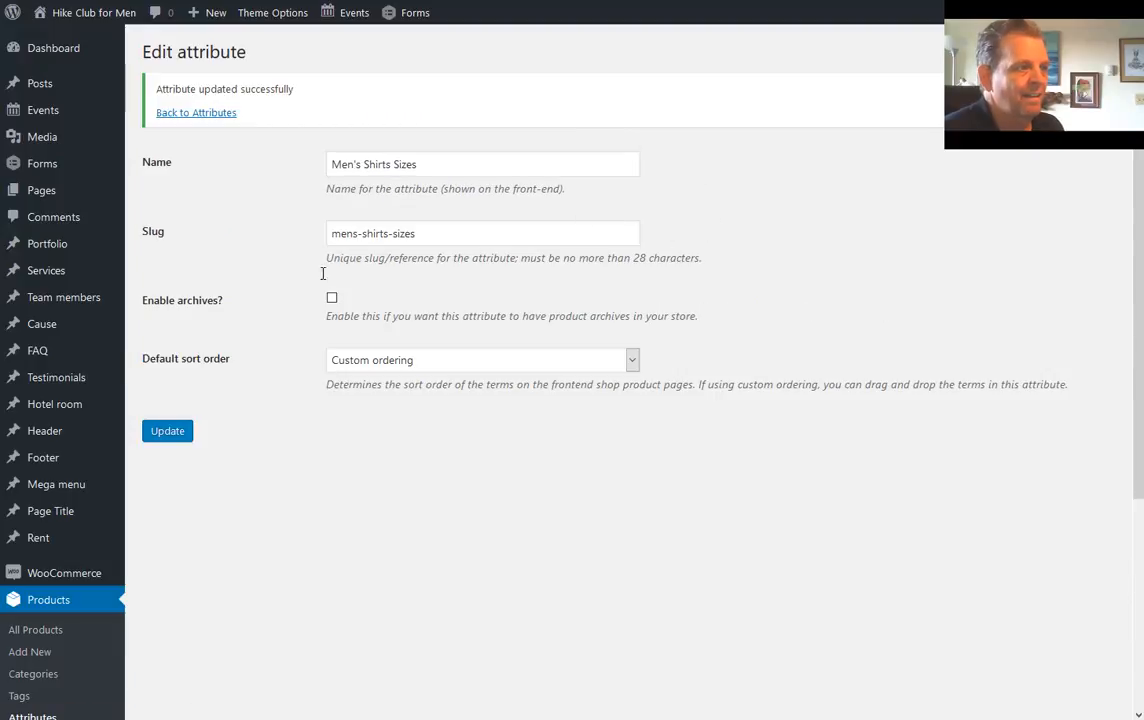
left_click(212, 115)
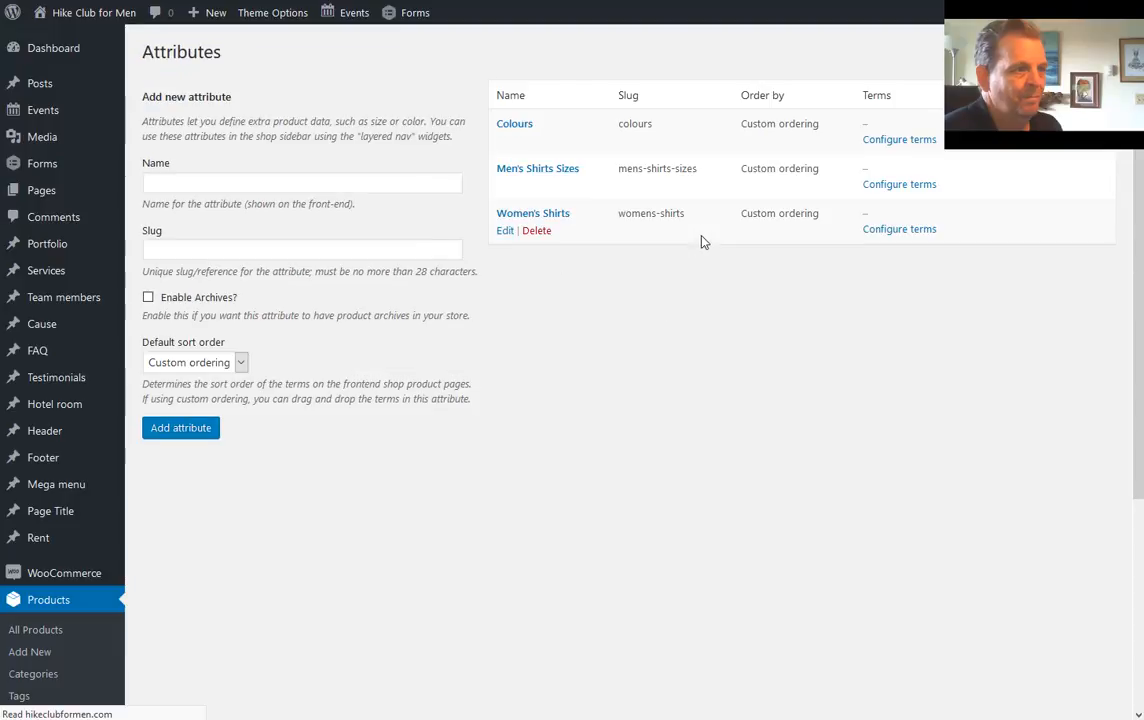
Rename the Women's Shirts attribute to Women's Shirts Sizes with the slug womens-shirts-sizes, update it and return to the attributes list
left_click(509, 238)
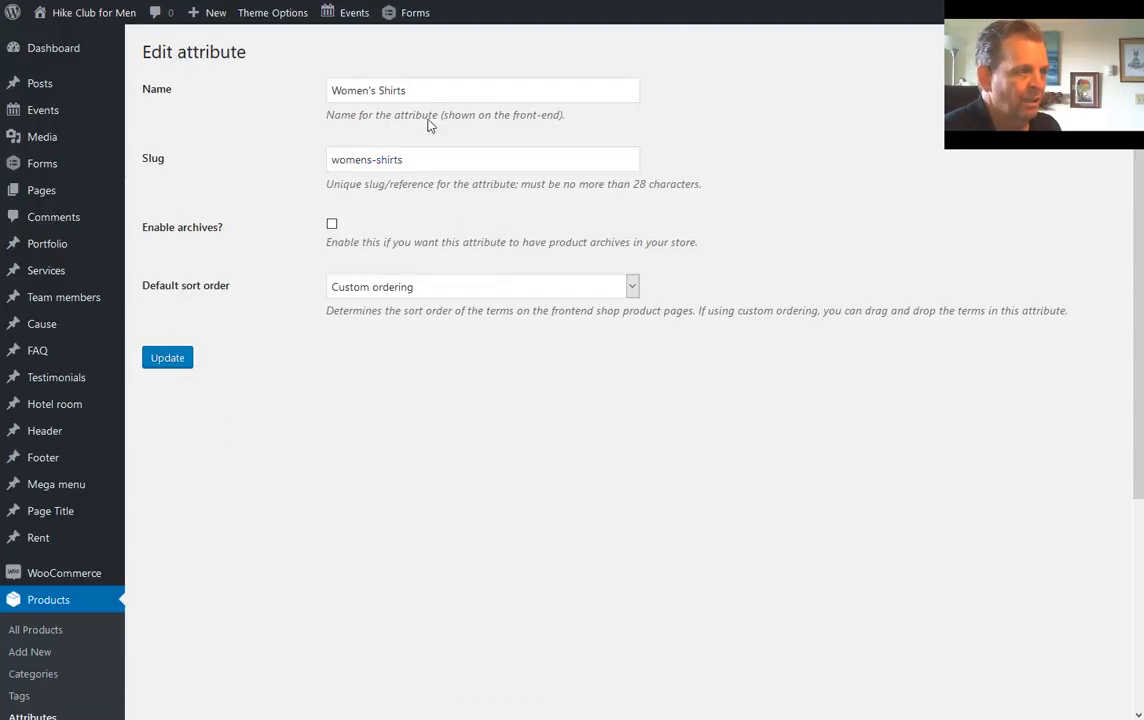
left_click(431, 86)
type("Sl")
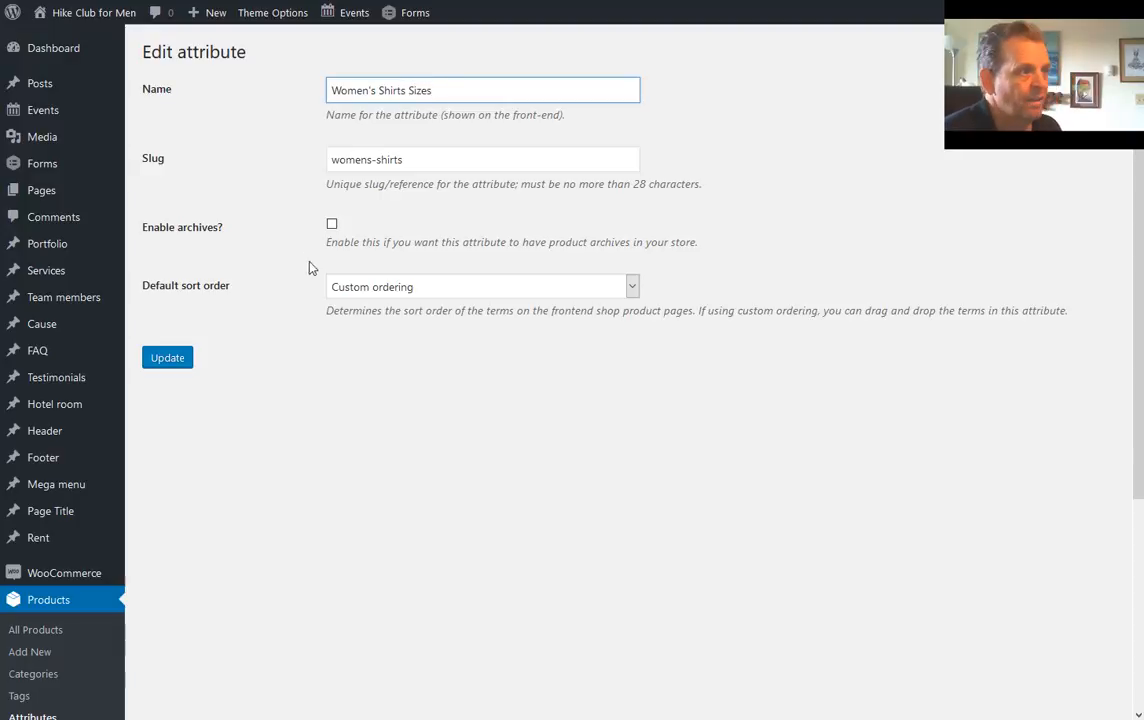
left_click(430, 164)
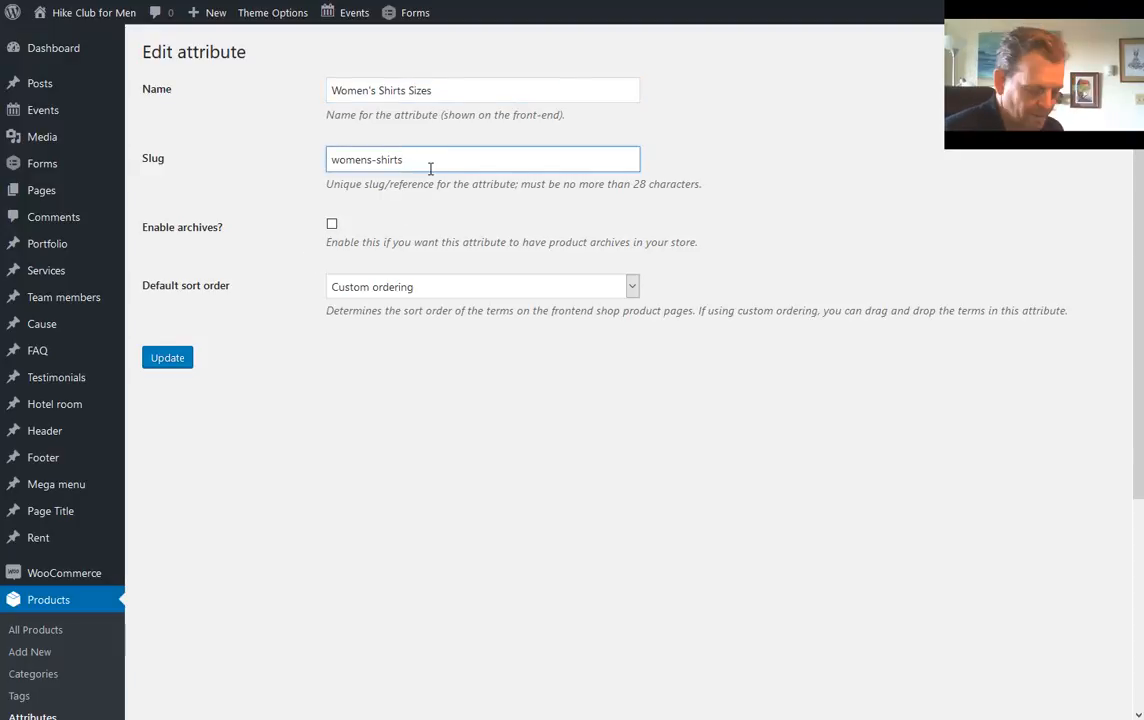
type("-sizes")
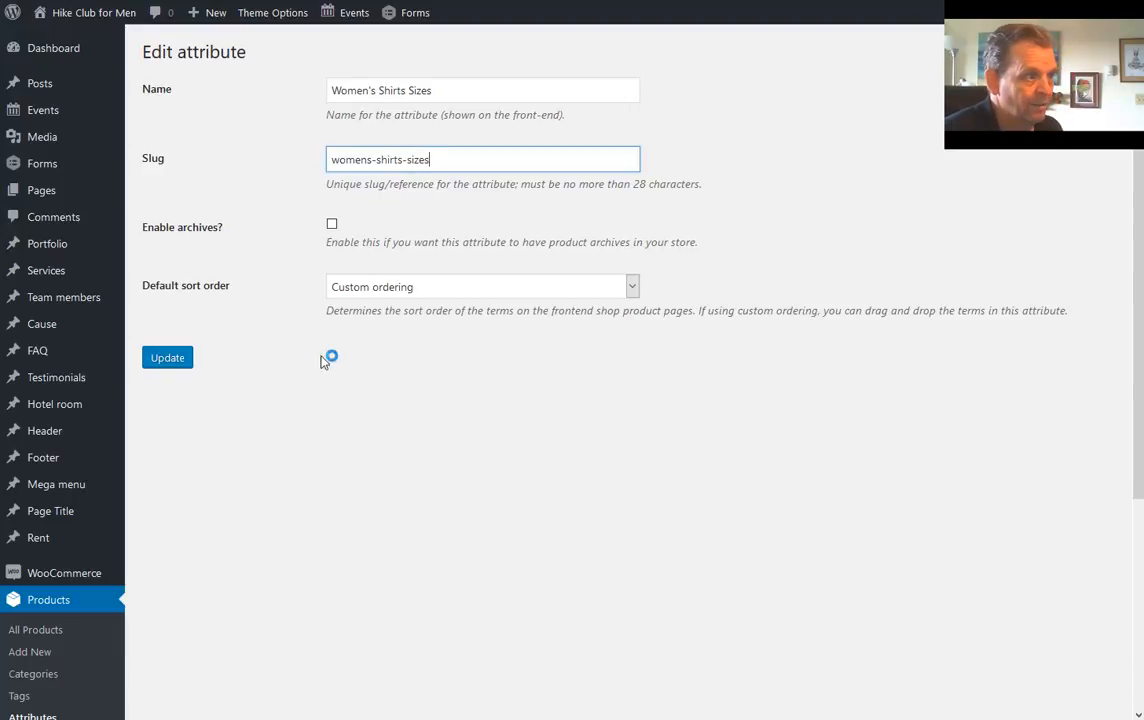
left_click(168, 360)
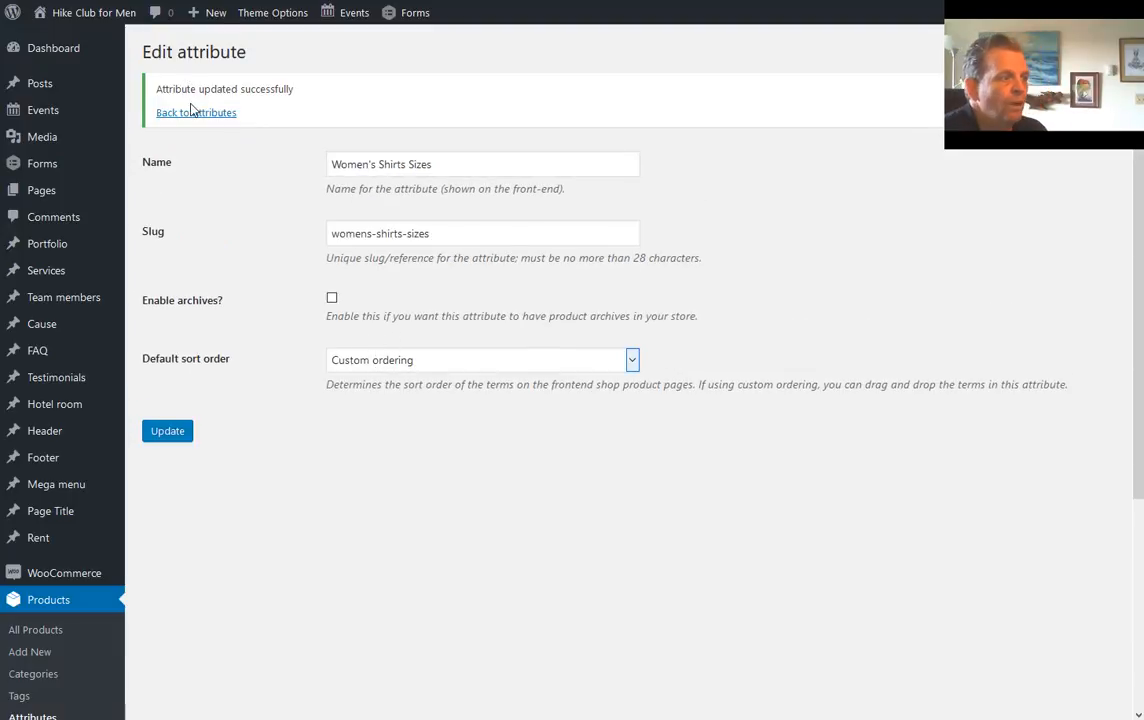
left_click(191, 116)
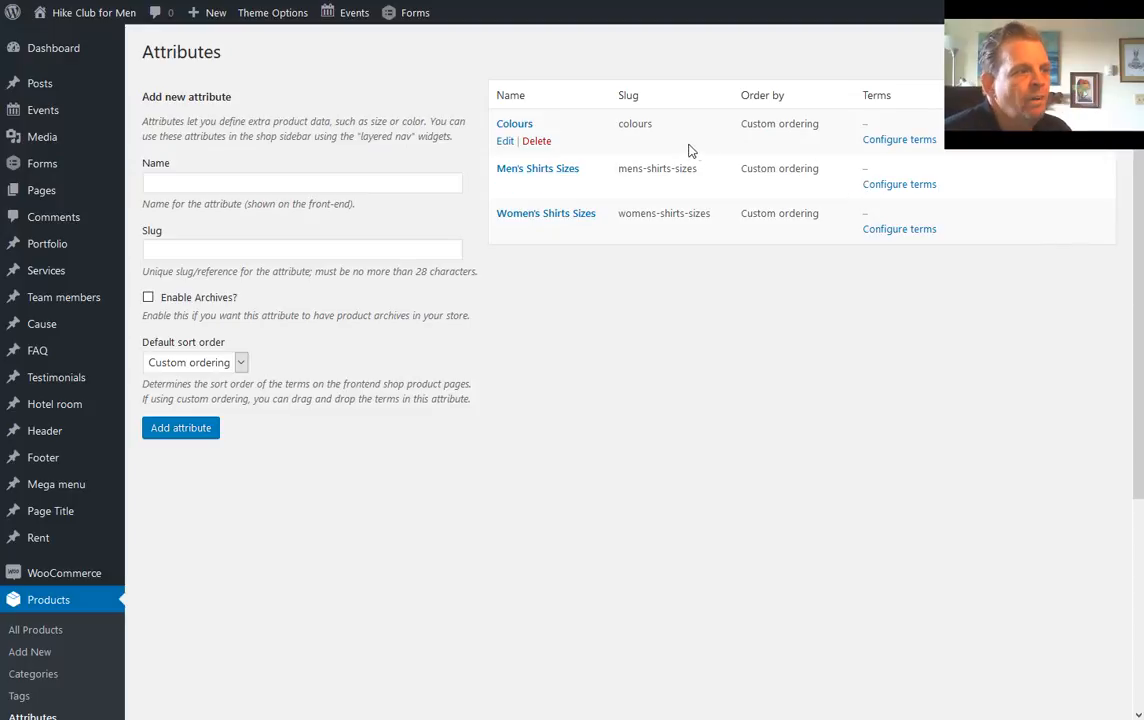
Open the terms of the Colours attribute and add the terms red and black, leaving slug and description empty
left_click(890, 143)
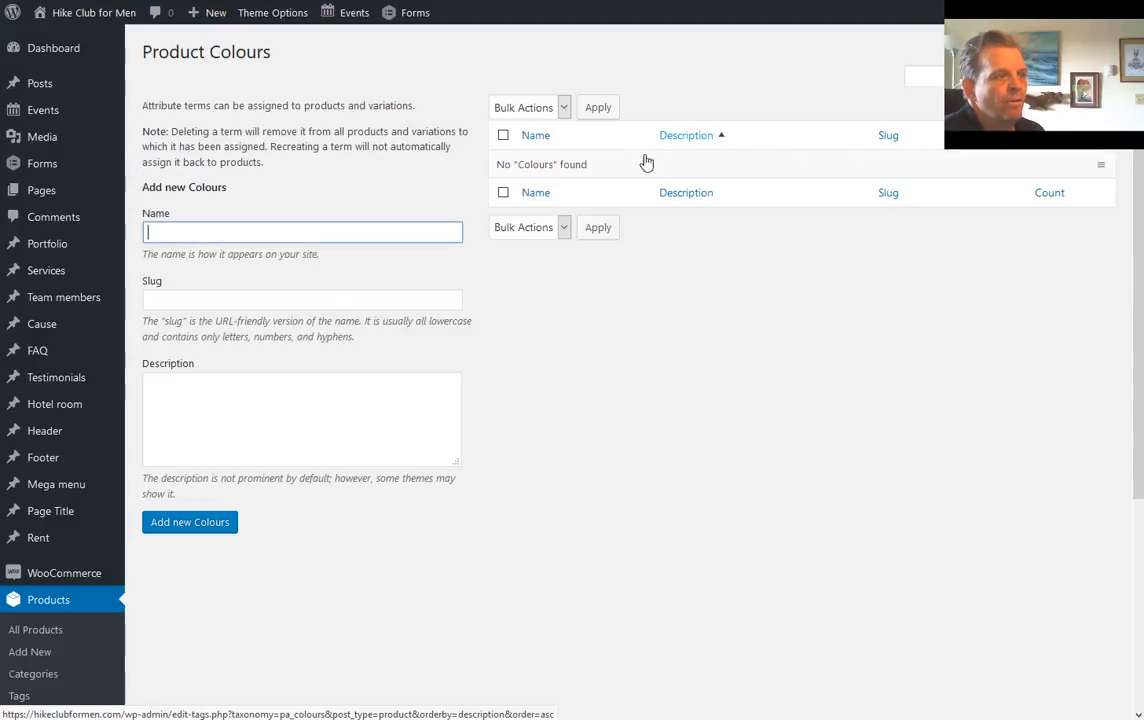
left_click(380, 231)
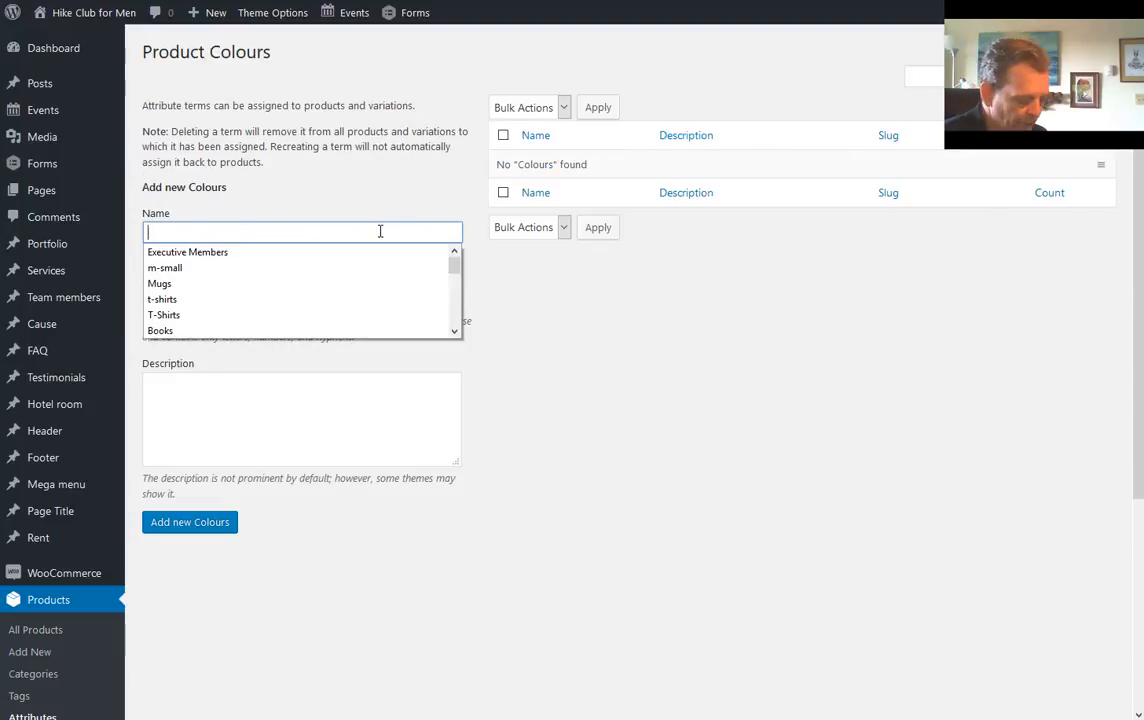
type("red")
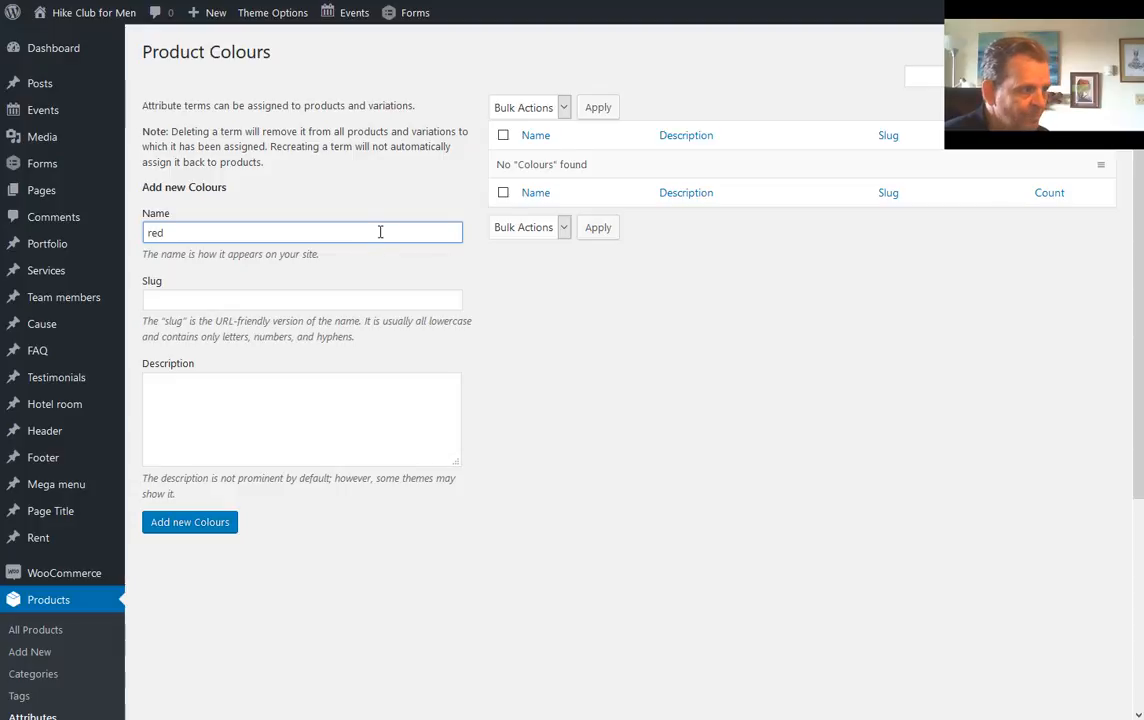
left_click(215, 530)
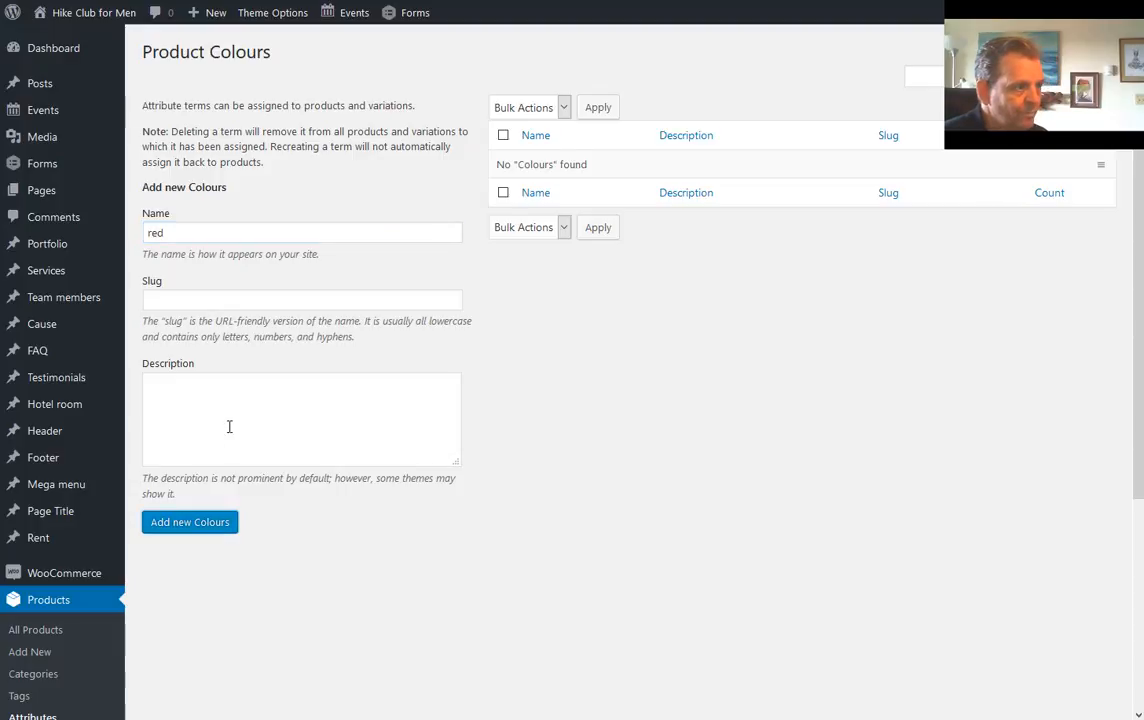
left_click(196, 233)
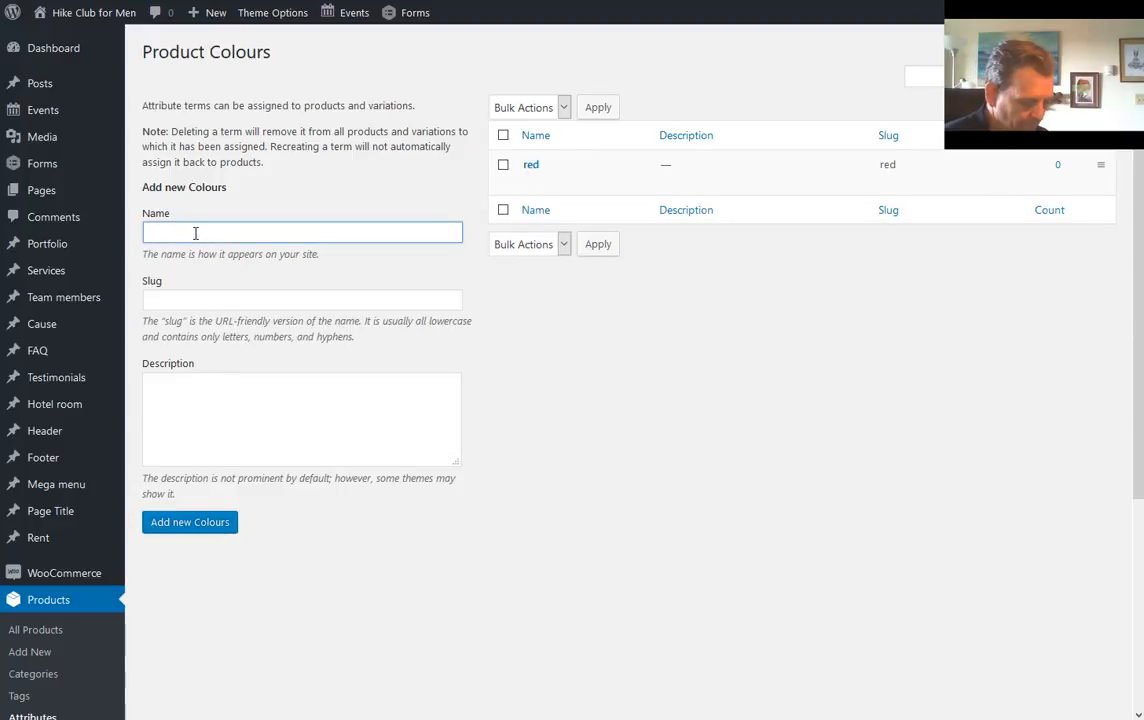
type("black")
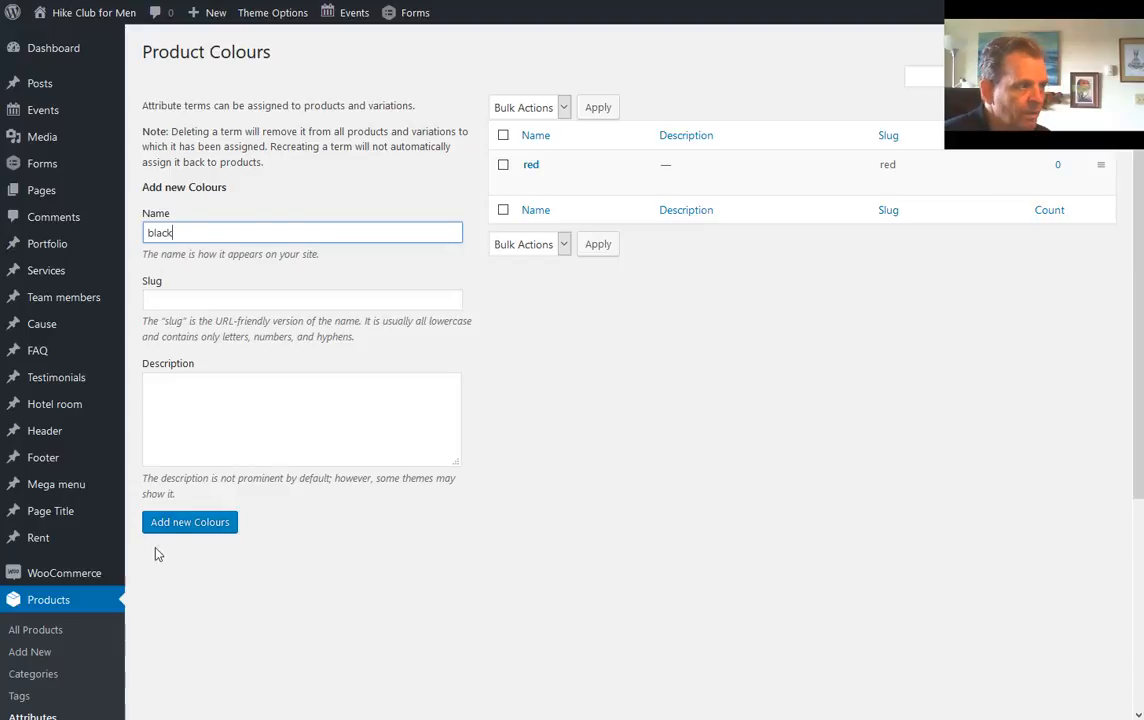
left_click(186, 523)
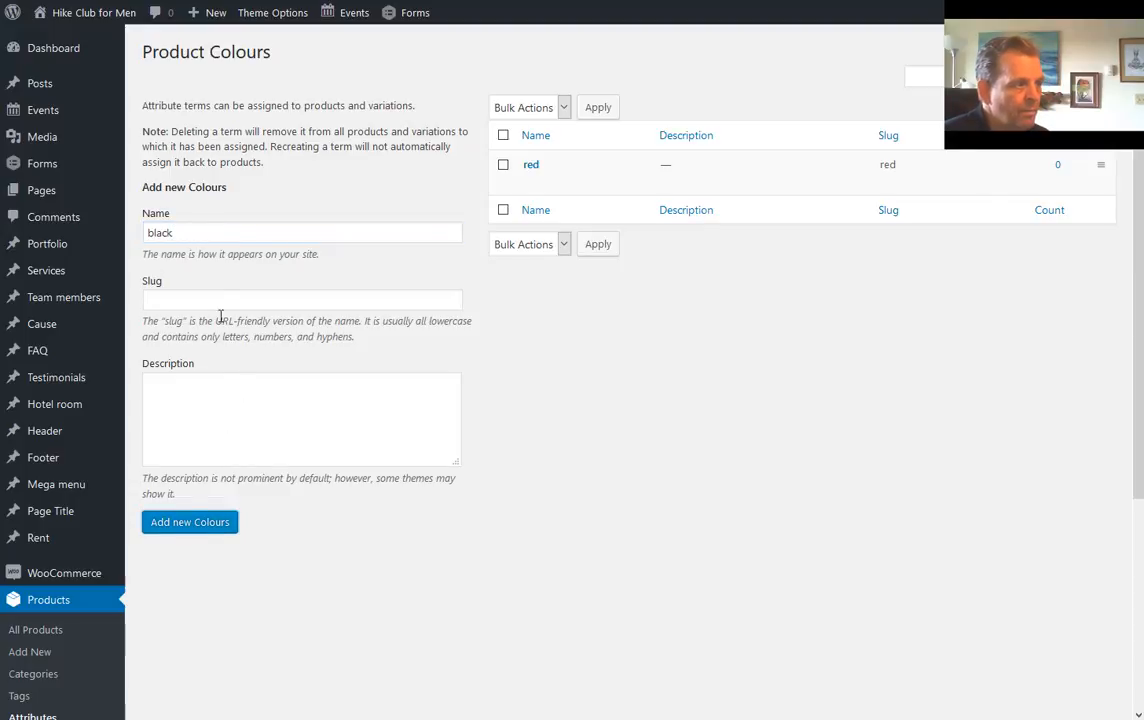
Add the terms white and blue to the Colours attribute, with empty slugs and descriptions
left_click(205, 230)
type("white")
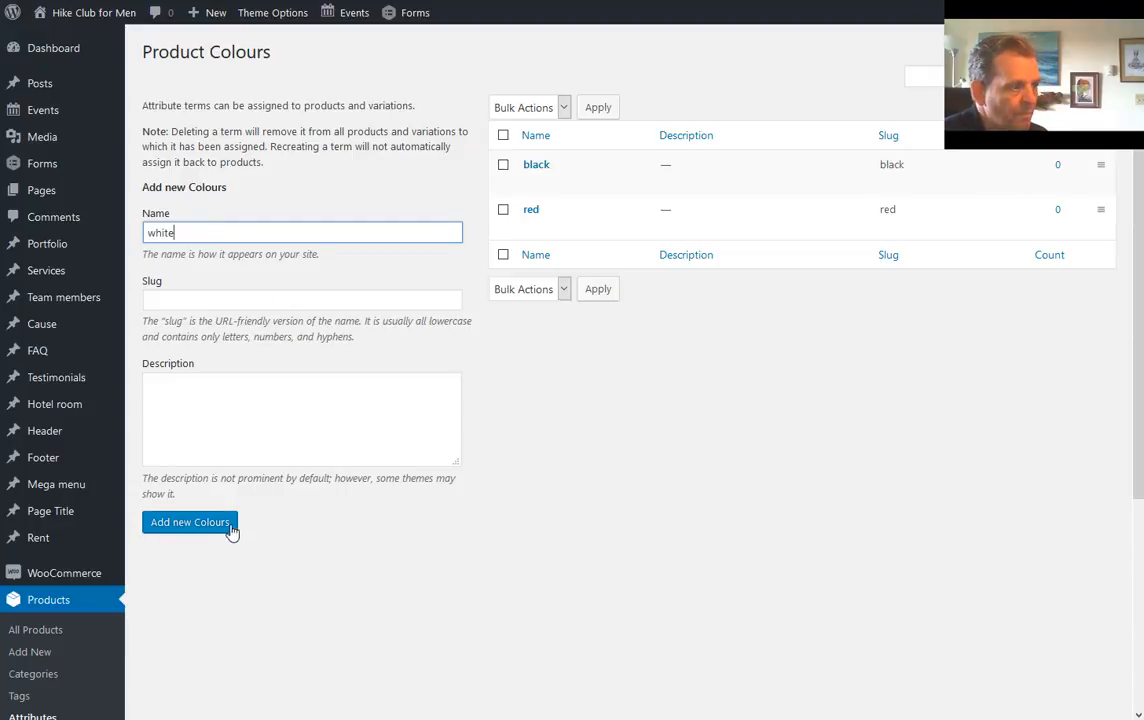
left_click(224, 518)
left_click(213, 236)
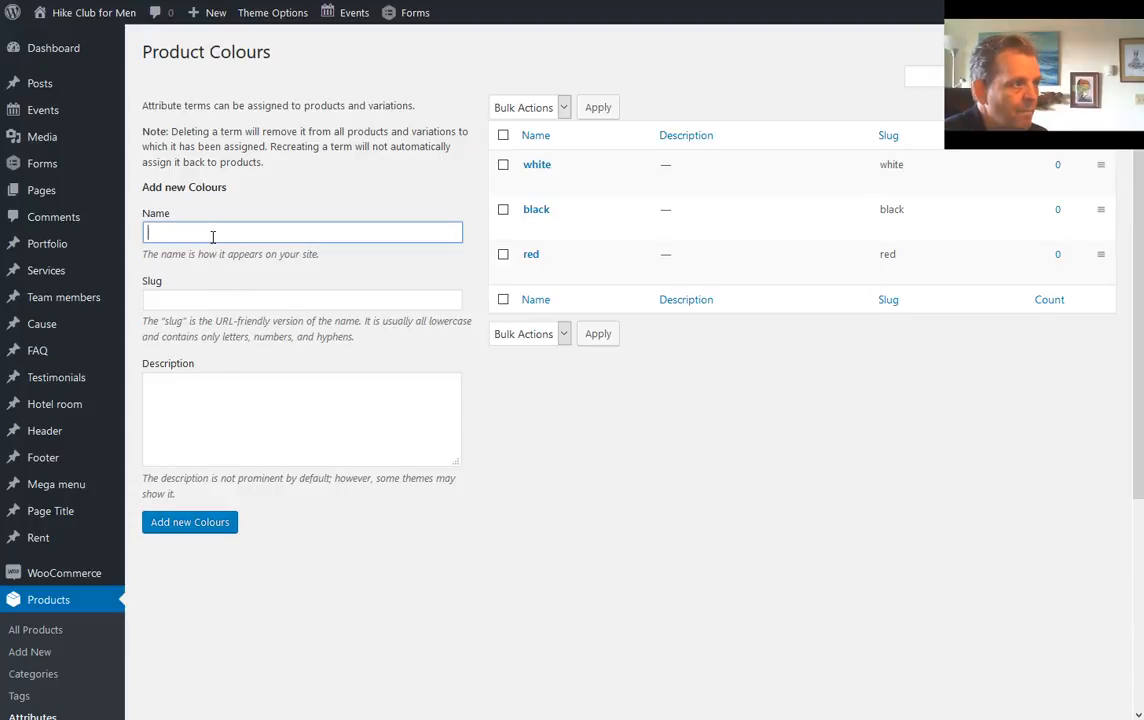
type("blue")
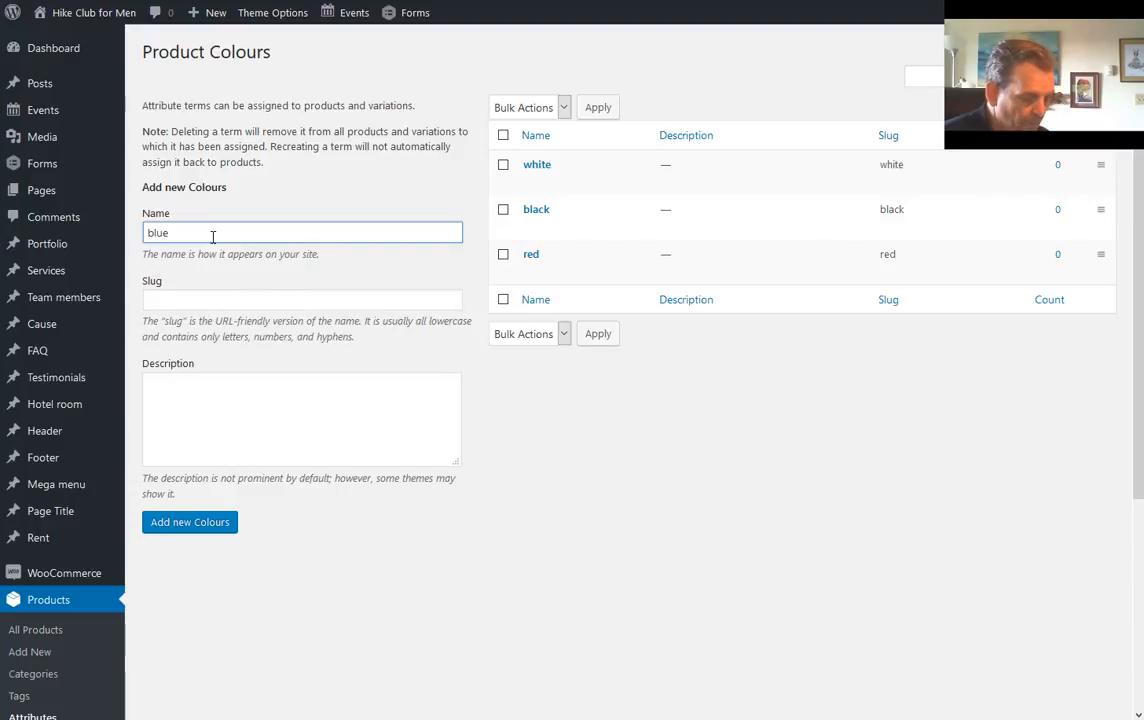
left_click(209, 524)
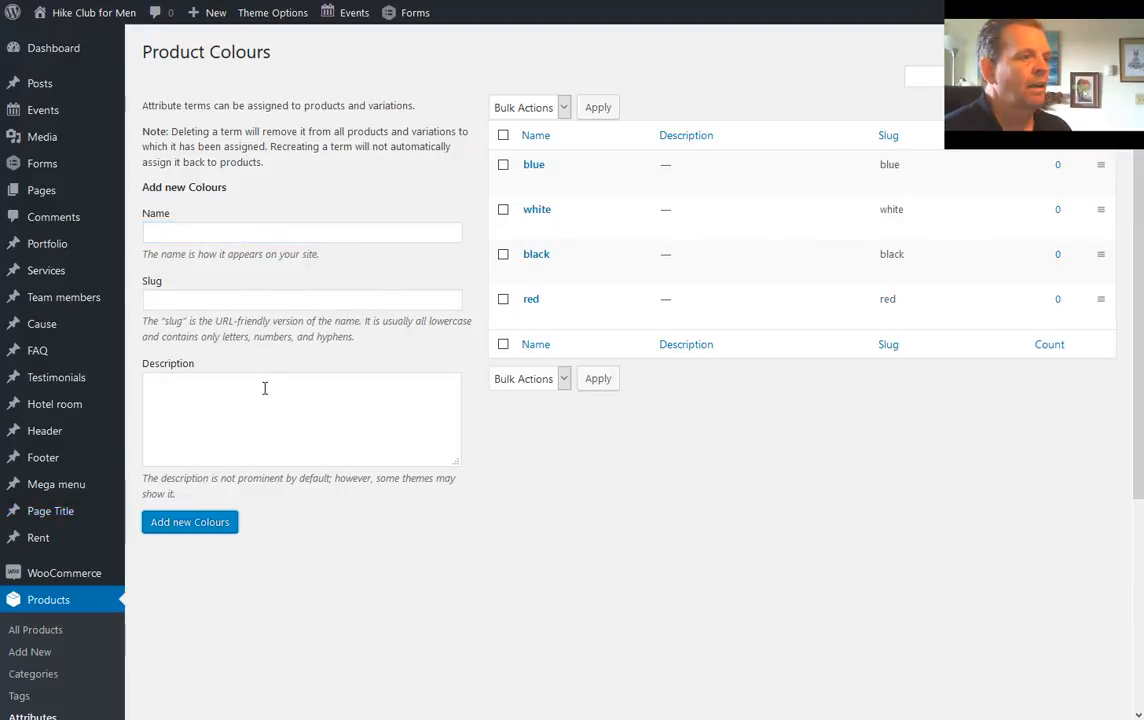
Go back to the attributes list, open the terms of Men's Shirts Sizes and add the term XXXLarge
scroll(180, 520, "down", 3)
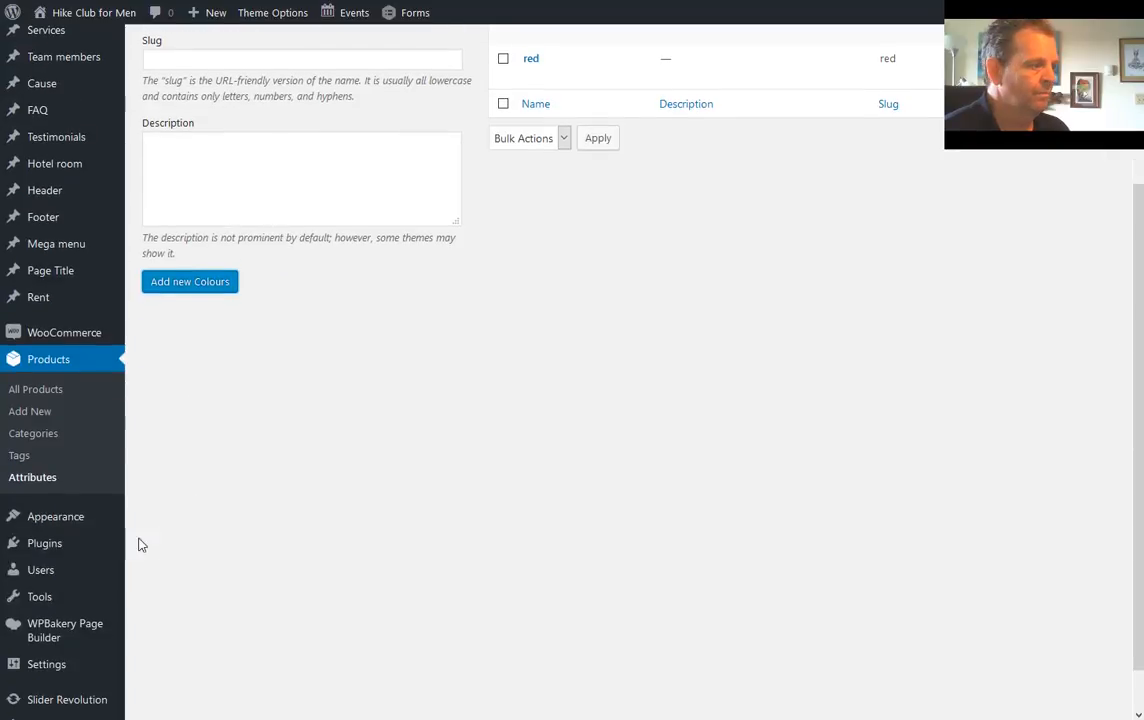
left_click(33, 478)
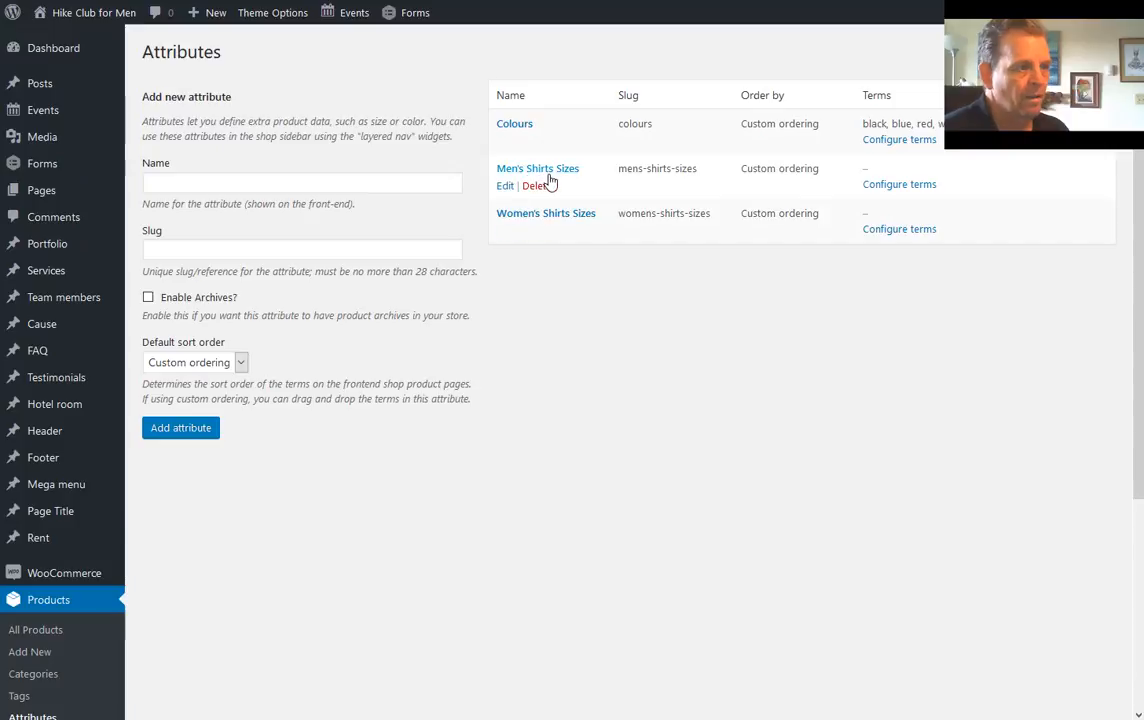
left_click(873, 186)
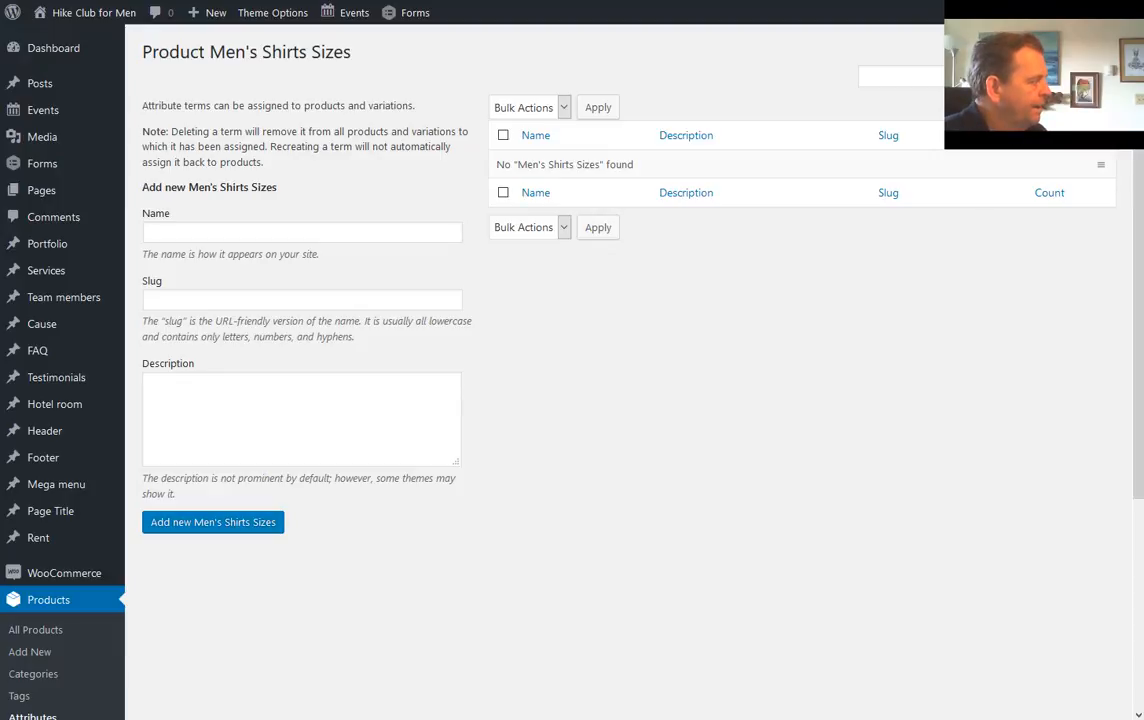
left_click(197, 232)
type("XXXLarge")
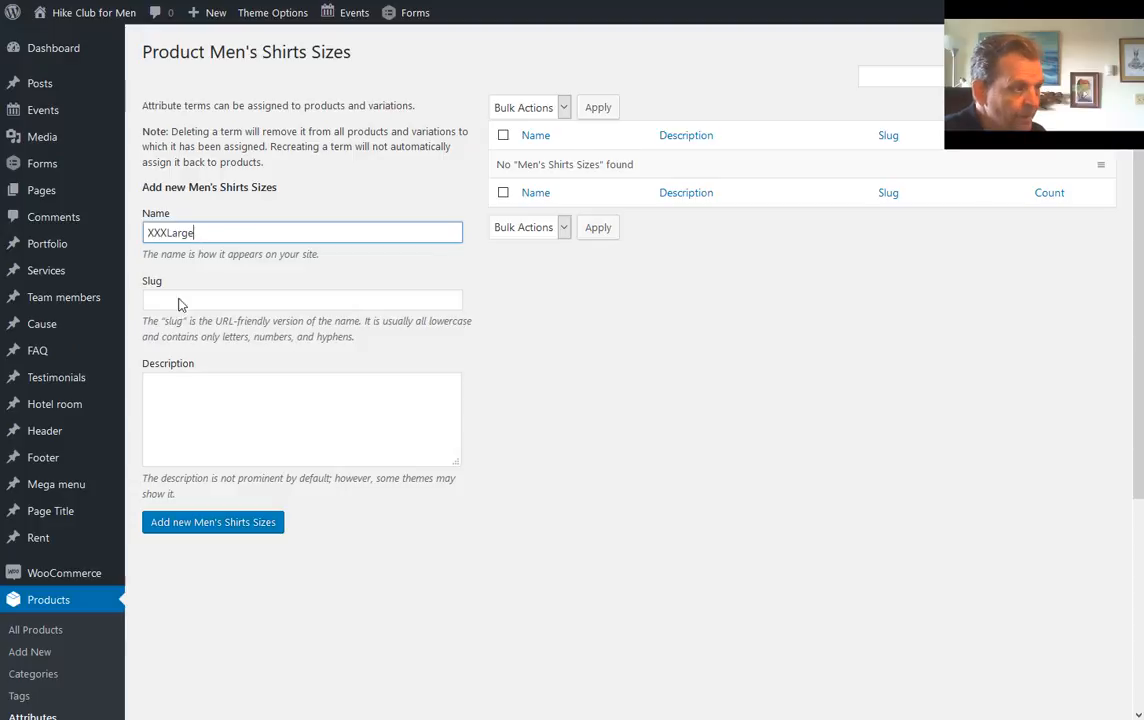
left_click(228, 524)
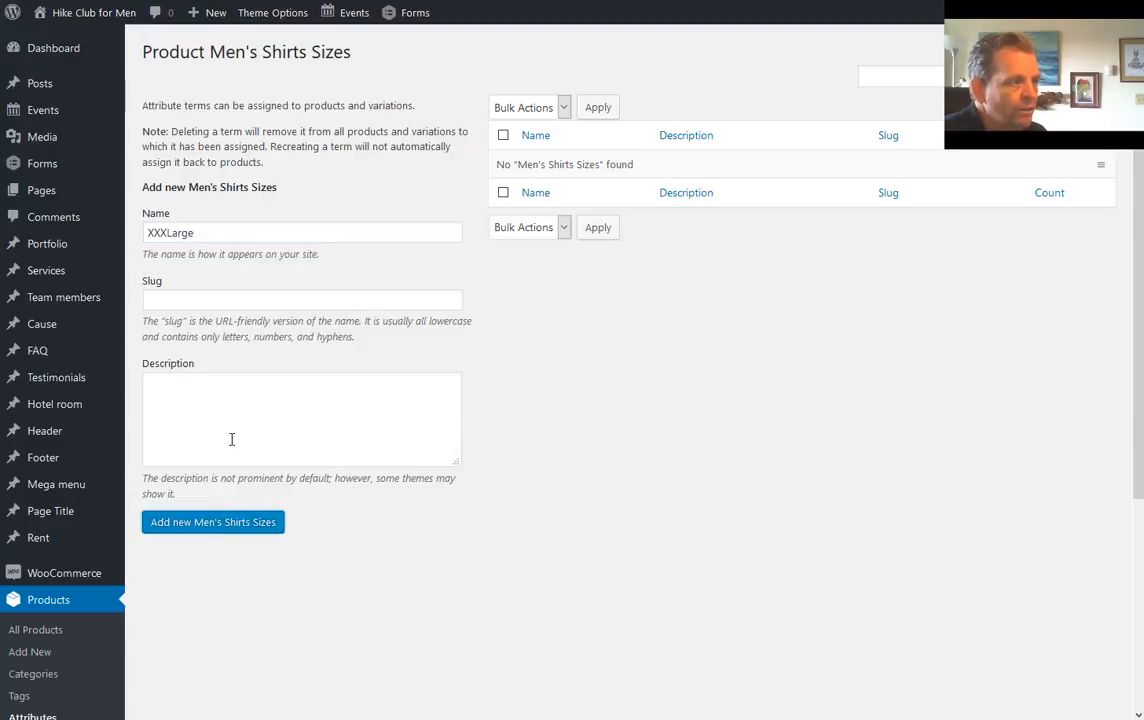
Add the term XXLarge to Men's Shirts Sizes, leaving slug and description empty
left_click(172, 234)
type("XXXLarge")
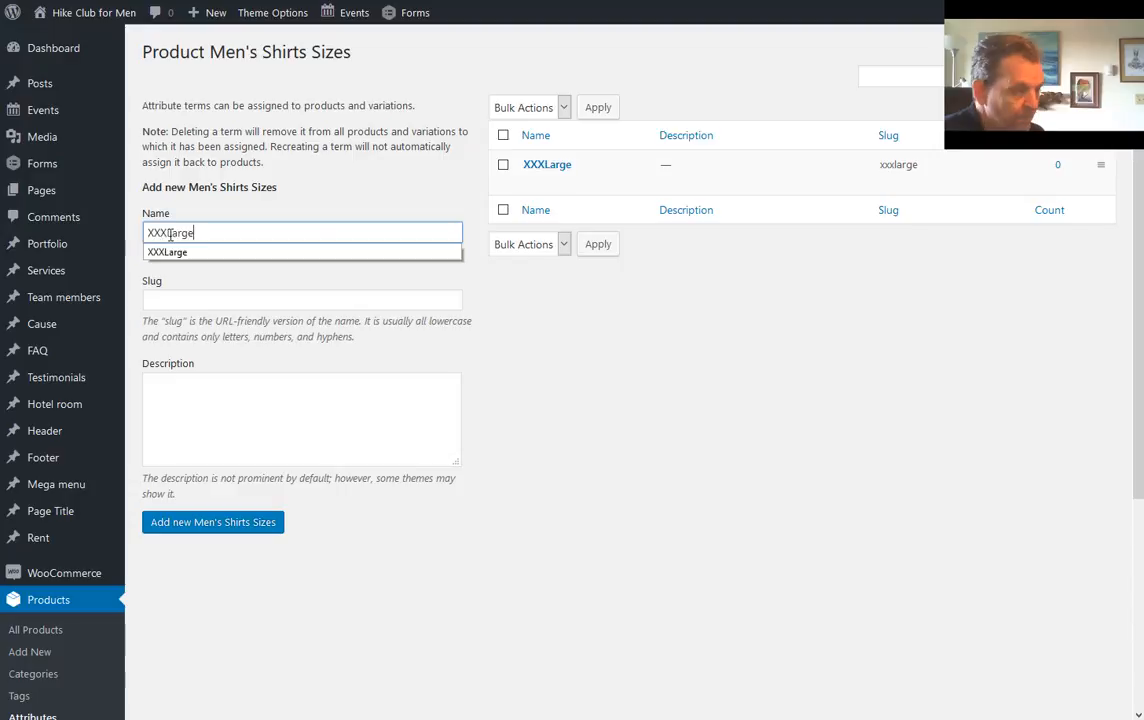
left_click(162, 235)
key("BackSpace")
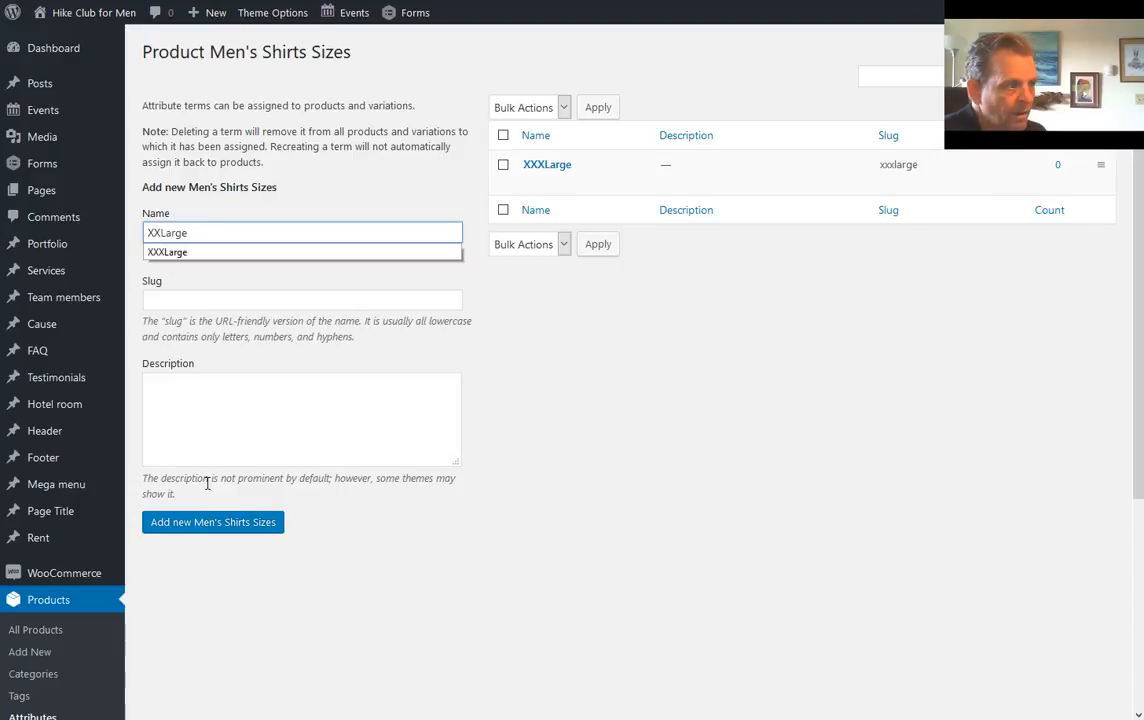
left_click(215, 522)
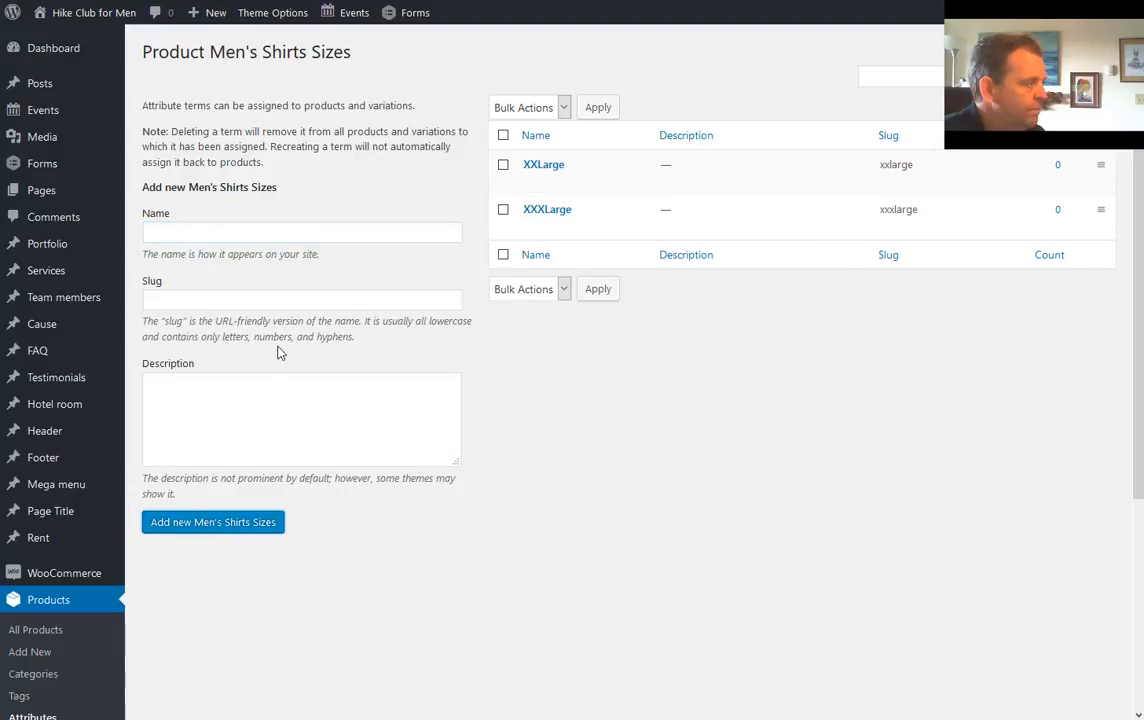
Add the term XLarge to Men's Shirts Sizes, leaving slug and description empty
left_click(218, 234)
type("XXXLarge")
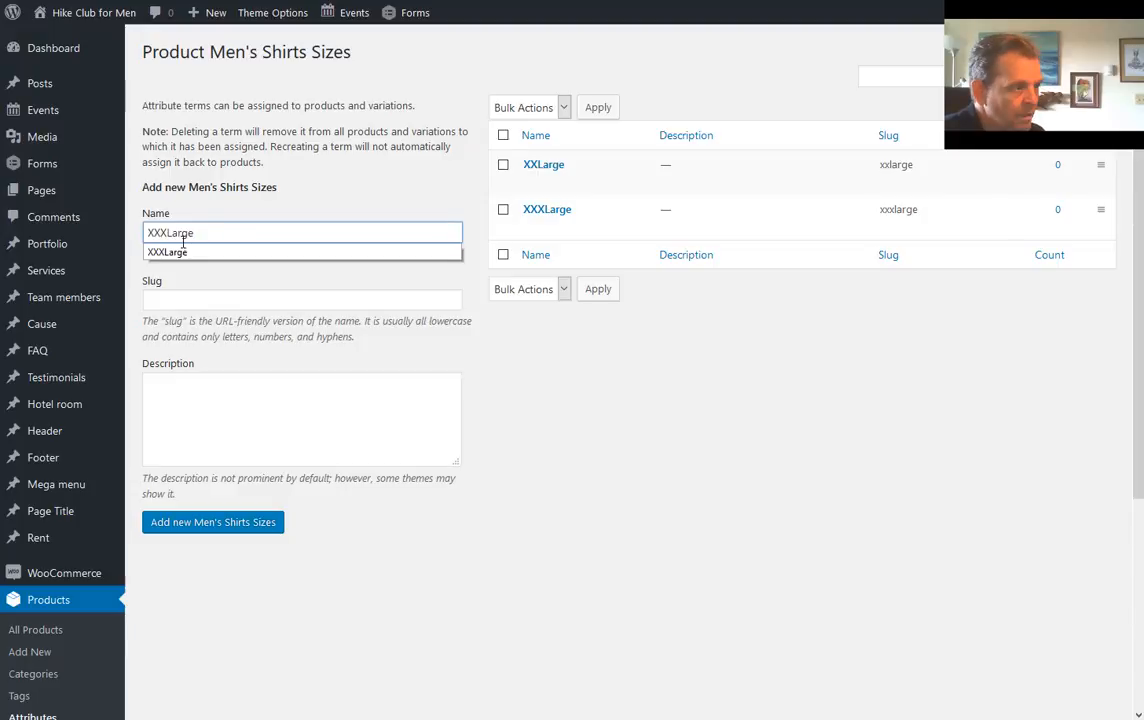
left_click(160, 234)
key("BackSpace")
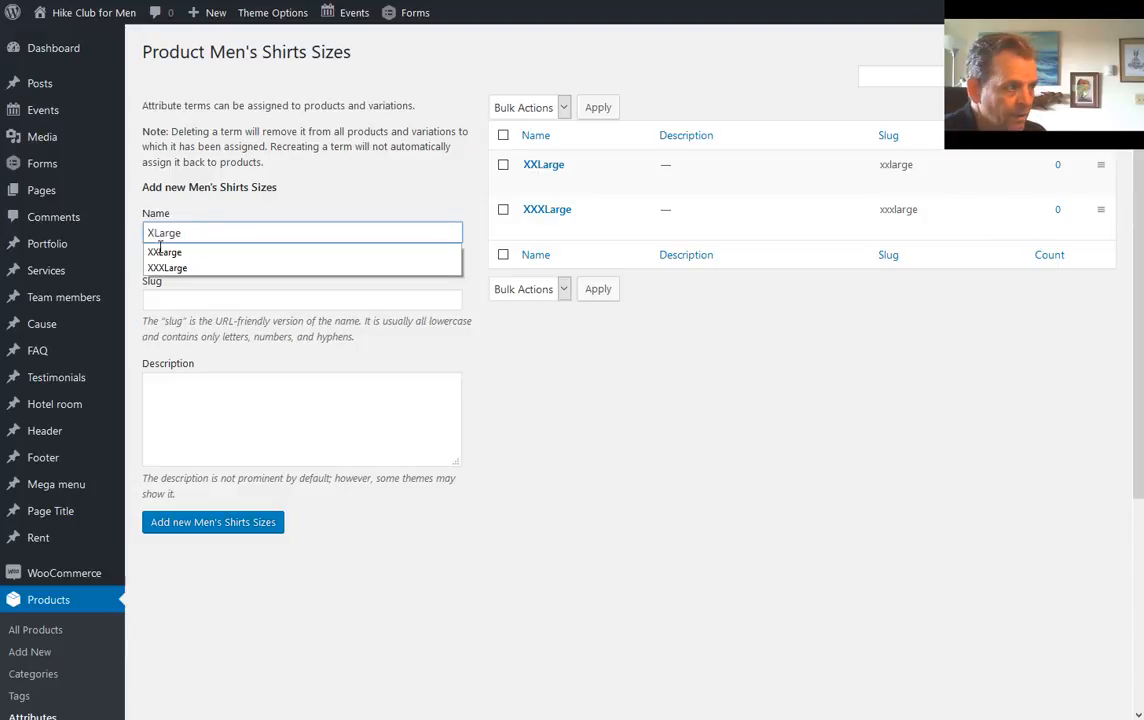
left_click(218, 525)
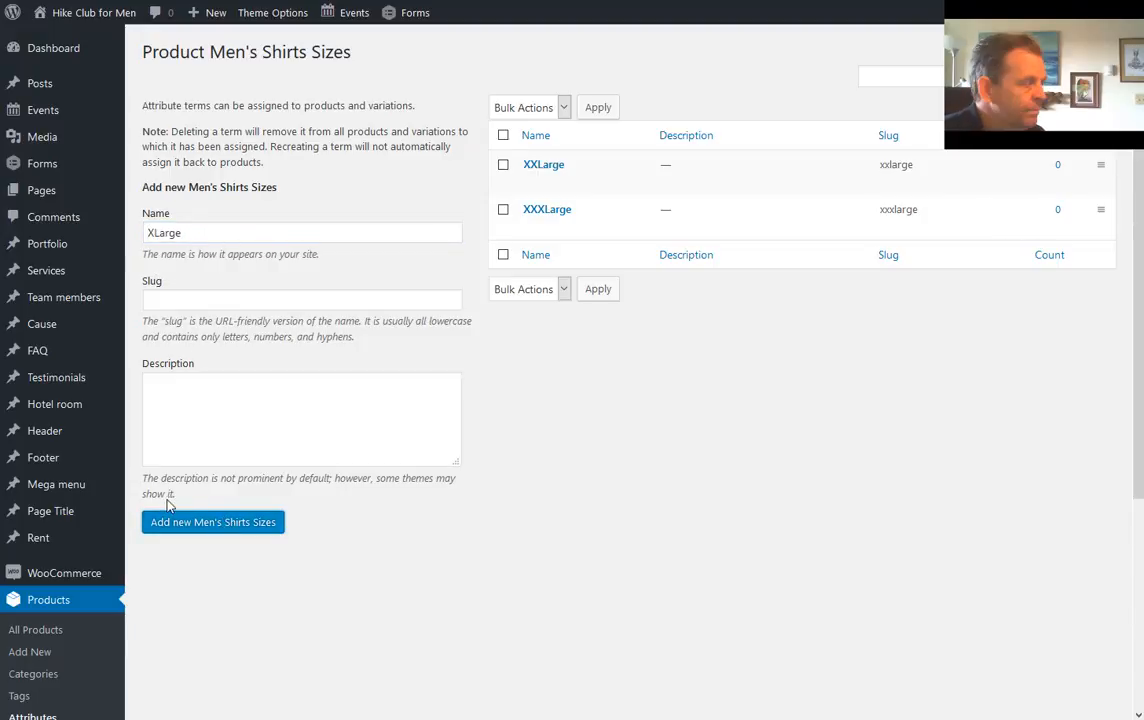
Add the term Large to Men's Shirts Sizes, leaving slug and description empty
left_click(222, 230)
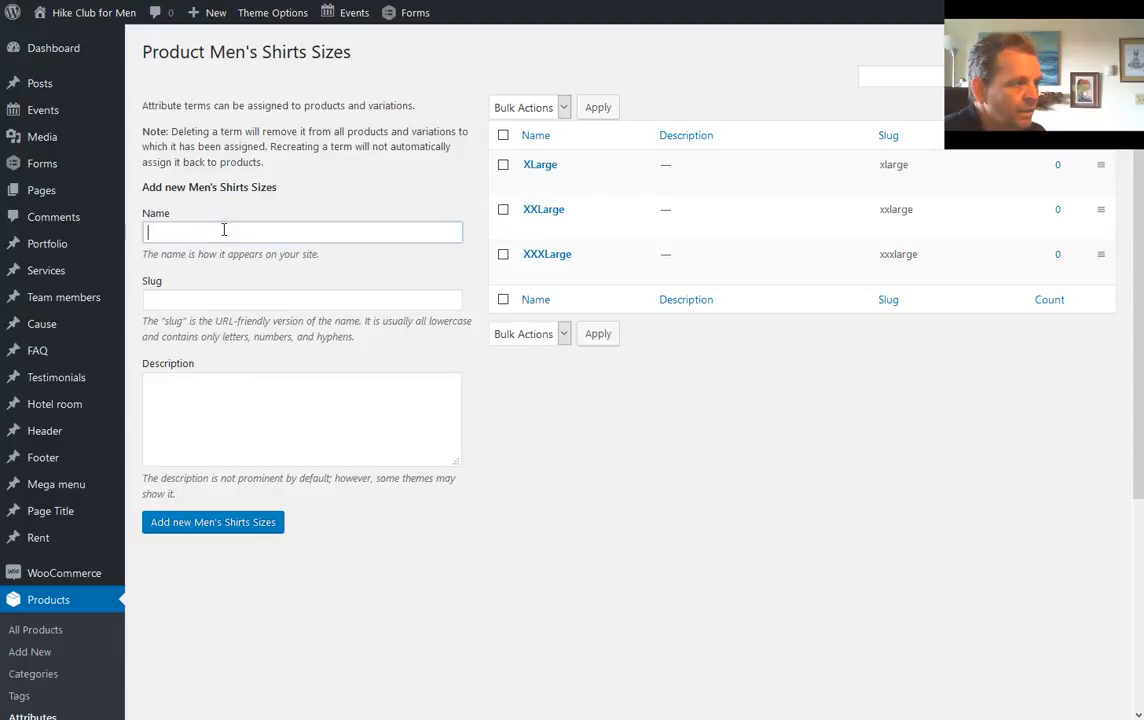
type("XXXLarge")
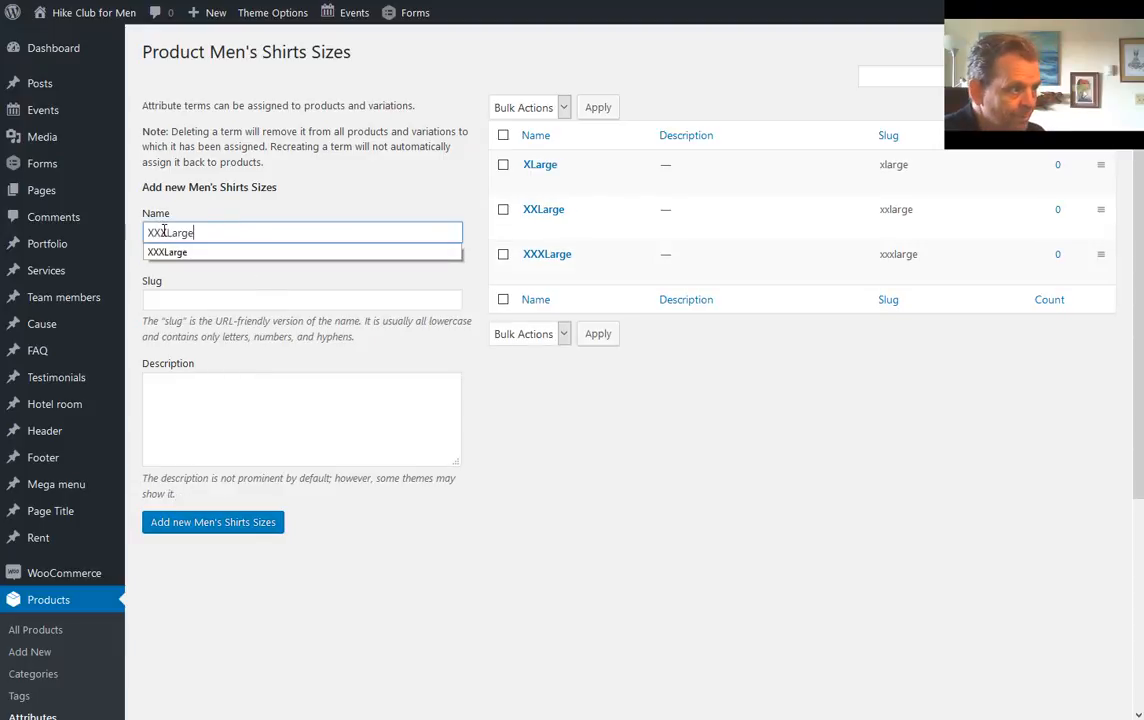
left_click_drag(169, 233, 135, 232)
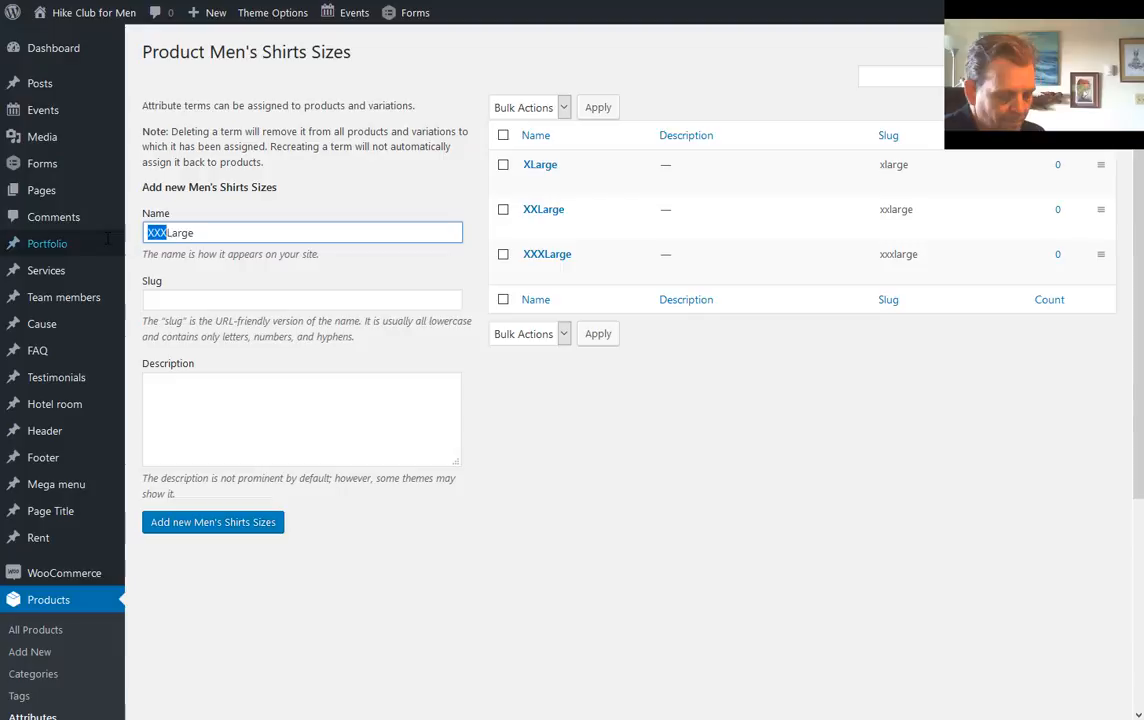
key("BackSpace")
left_click(211, 527)
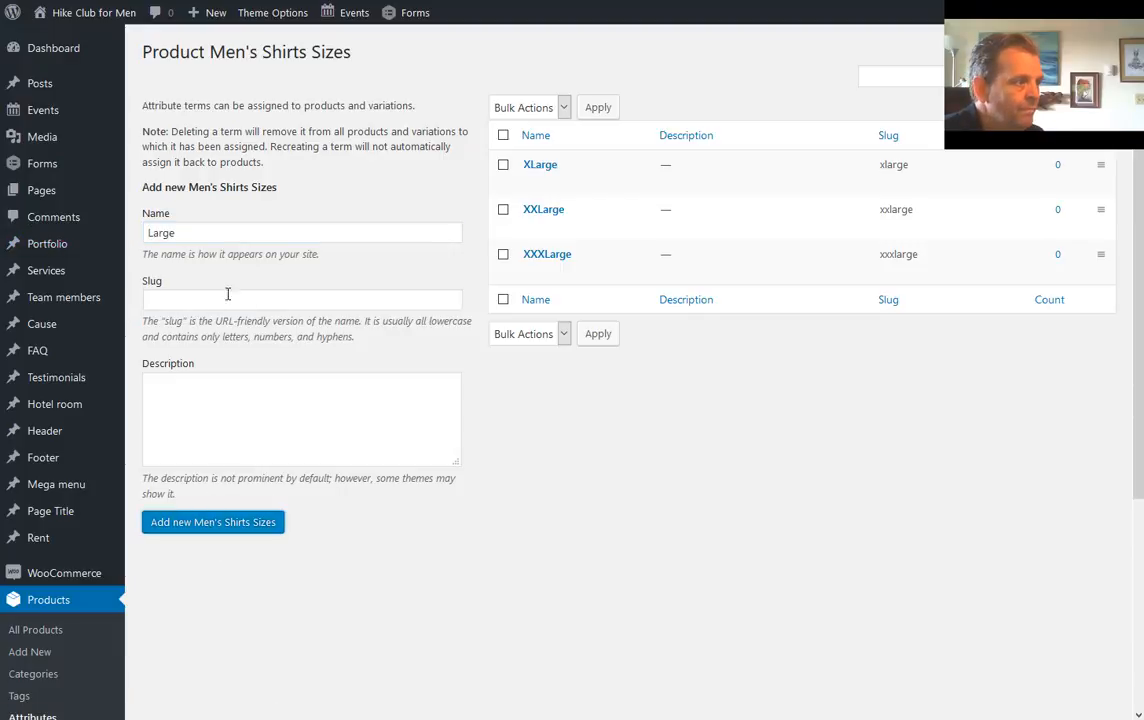
Add the term Medium to Men's Shirts Sizes, leaving slug and description empty
left_click(209, 237)
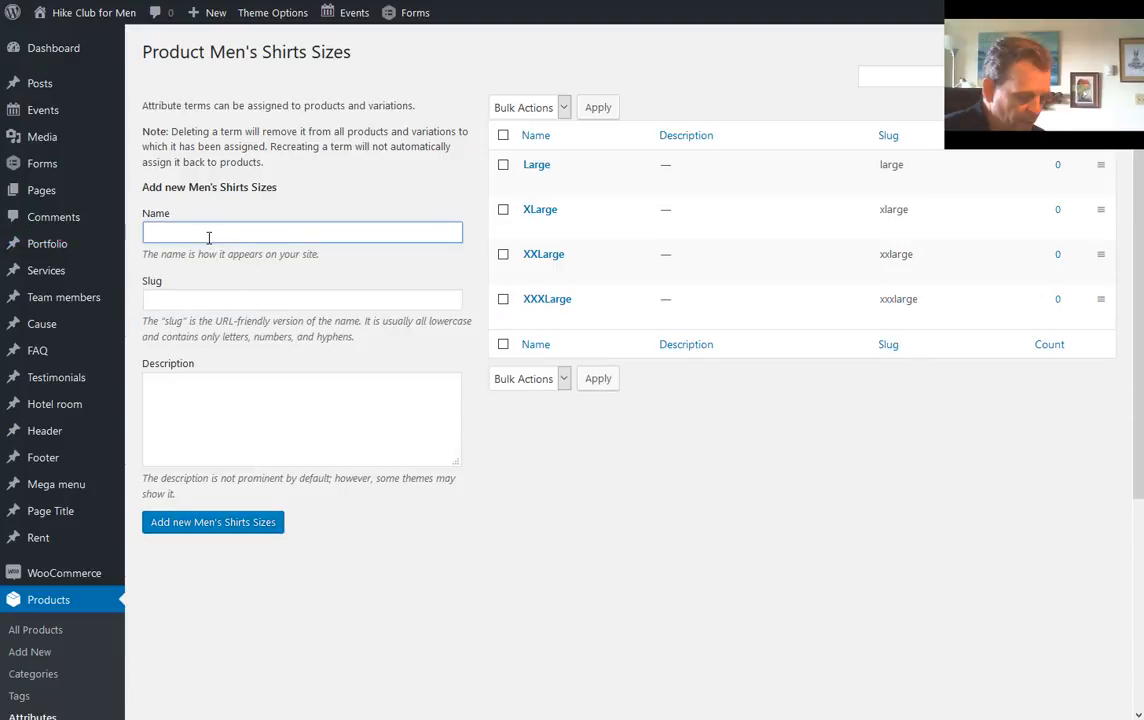
type("Medium")
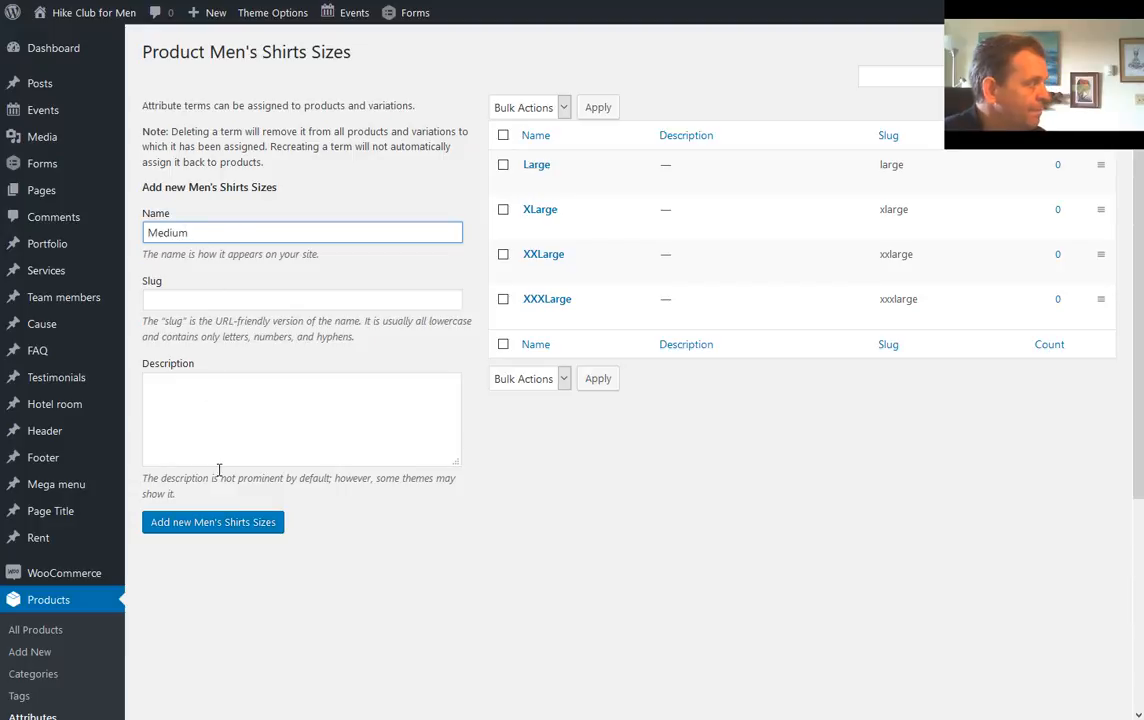
left_click(256, 522)
left_click(222, 232)
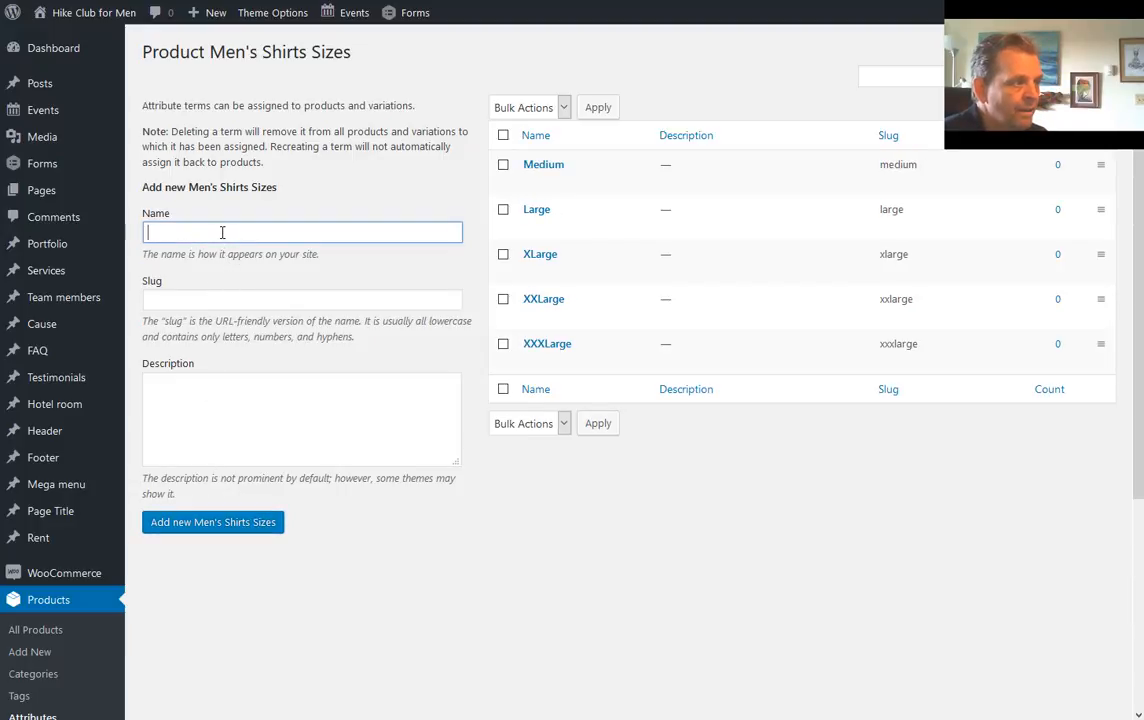
Add the term Small to Men's Shirts Sizes, leaving slug and description empty
type("Small")
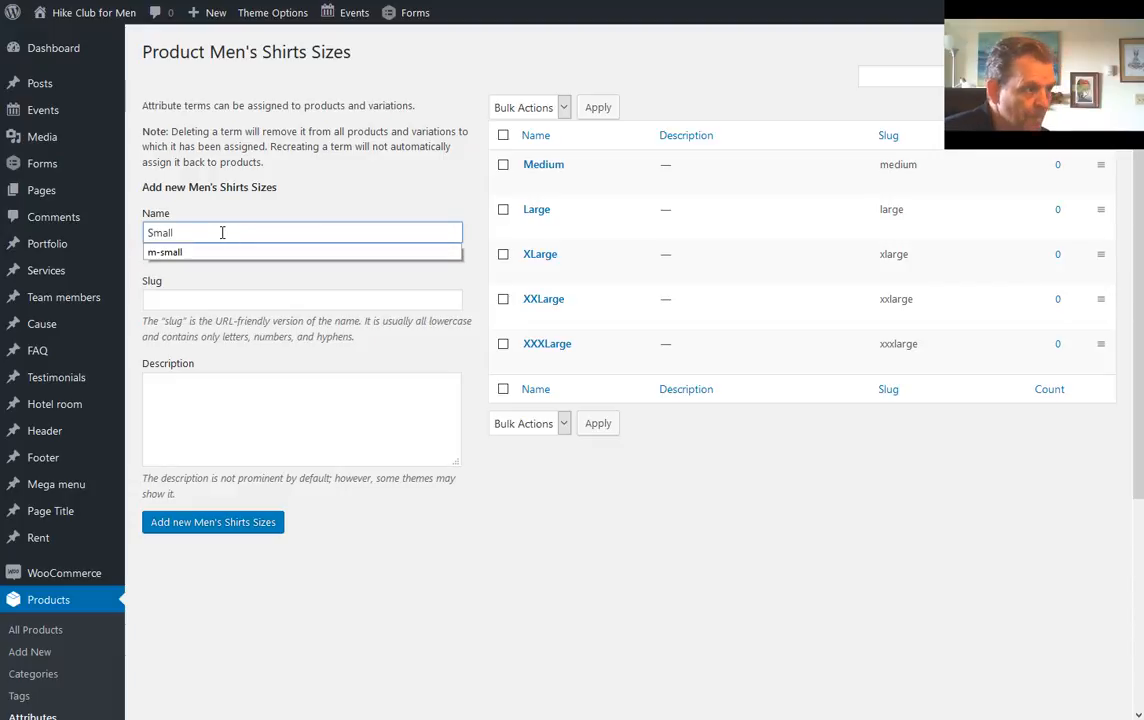
left_click(244, 524)
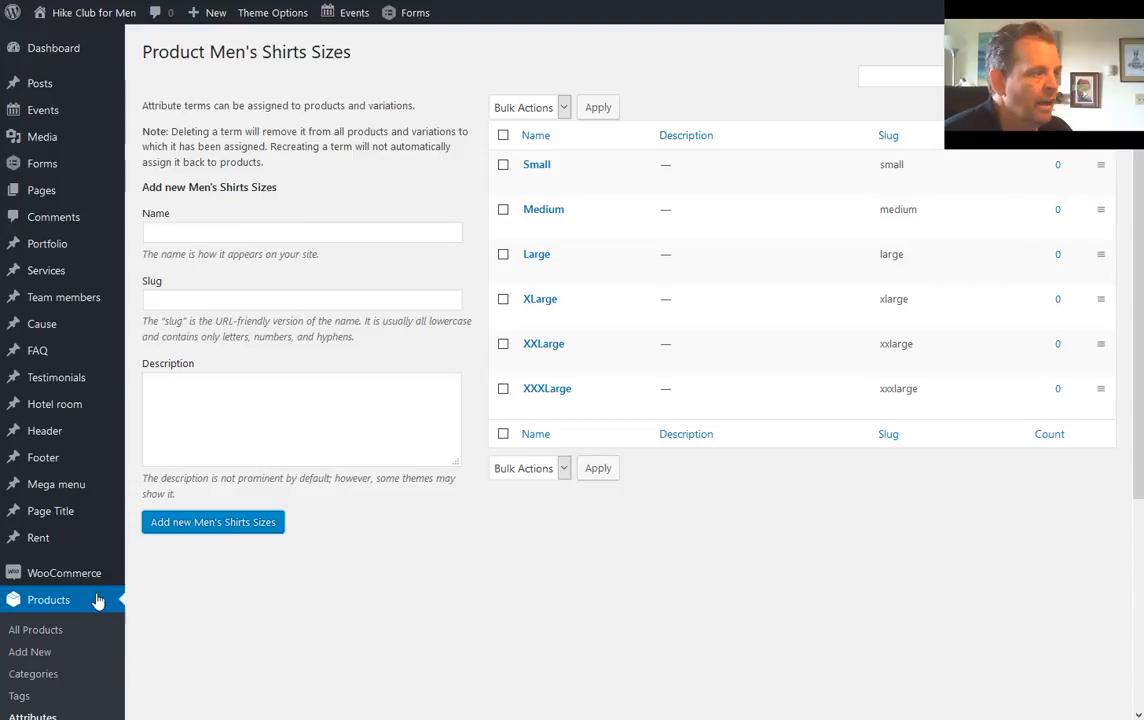
Return to the product attributes and open the term configuration of Women's Shirts Sizes
scroll(94, 603, "down", 2)
scroll(94, 600, "down", 1)
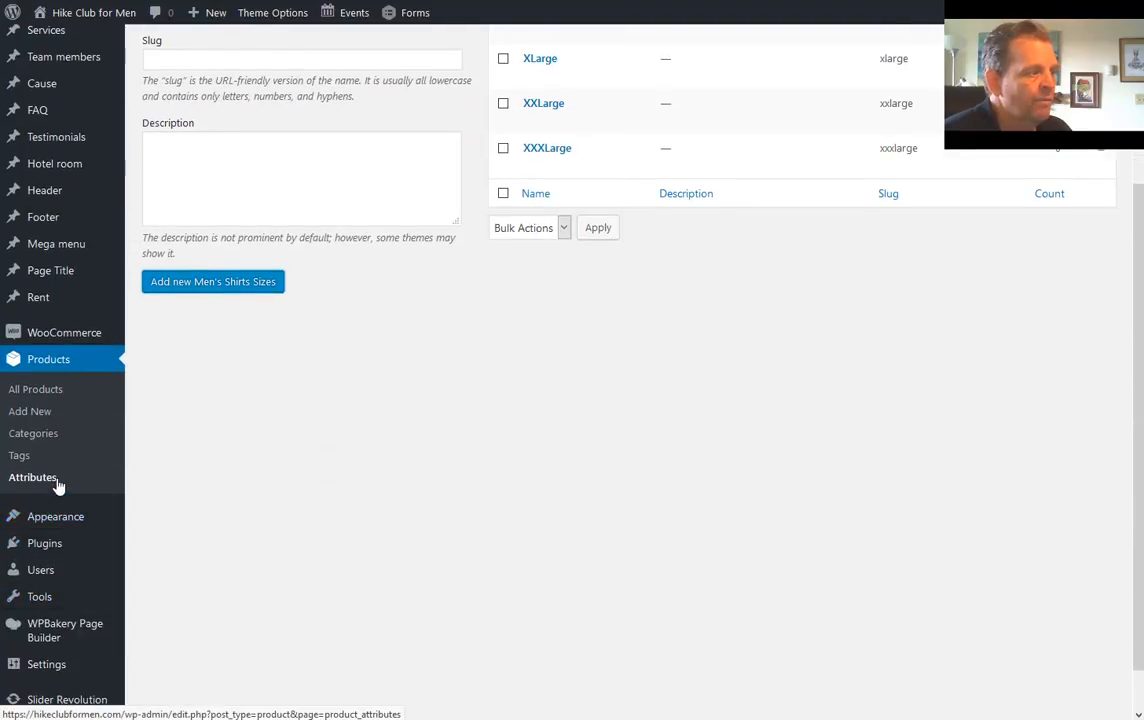
left_click(58, 482)
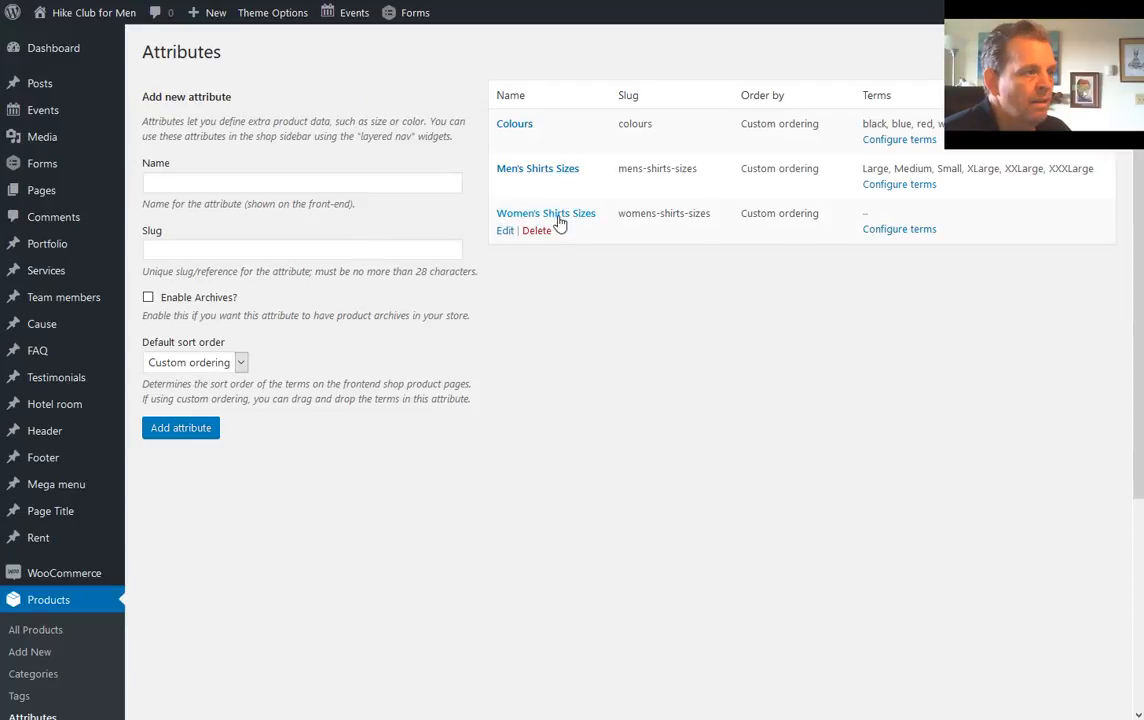
left_click(900, 231)
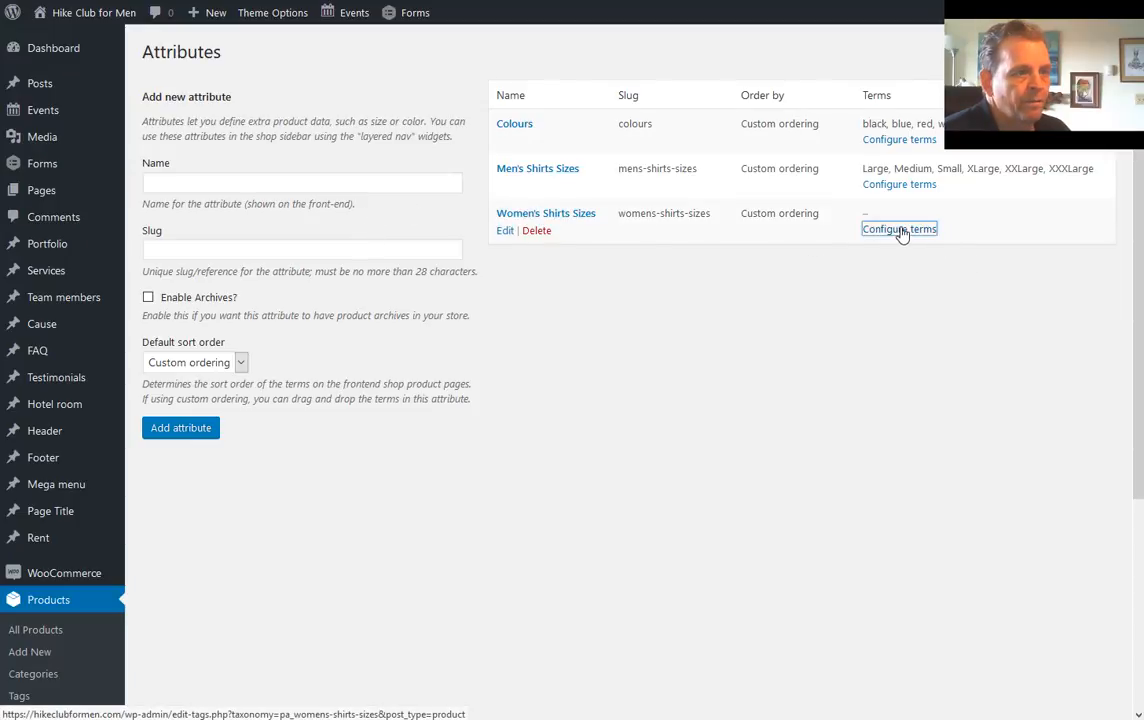
Add the term XLarge to Women's Shirts Sizes, leaving slug and description empty
left_click(345, 236)
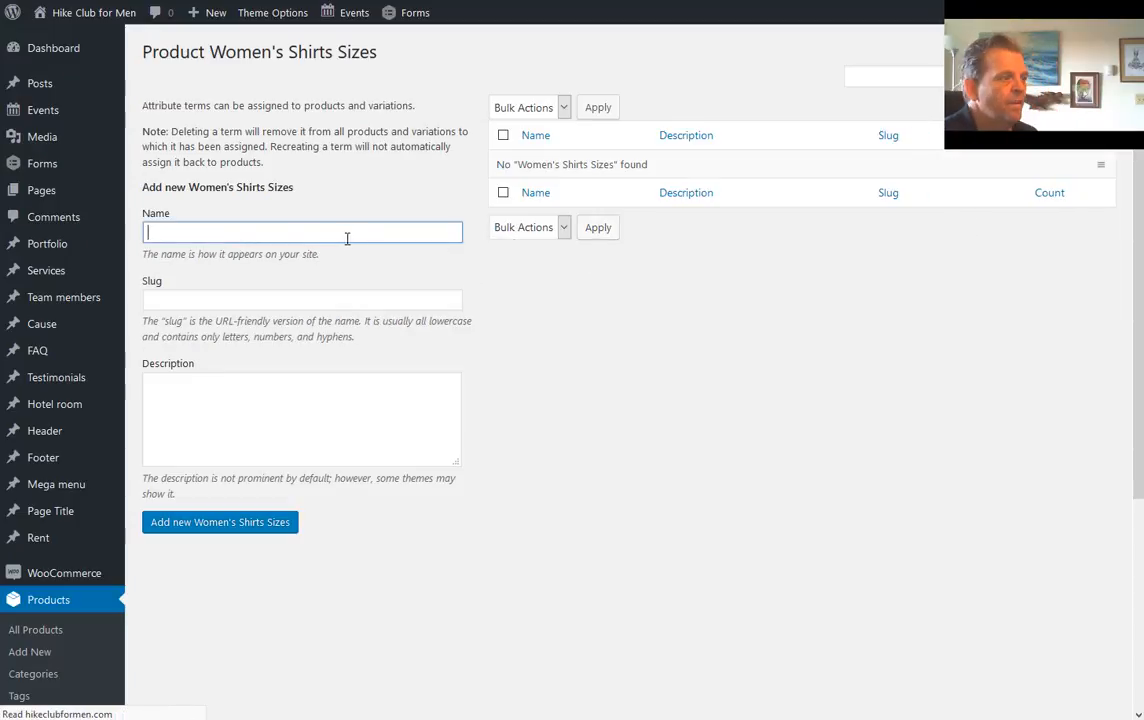
type("XXXLarge")
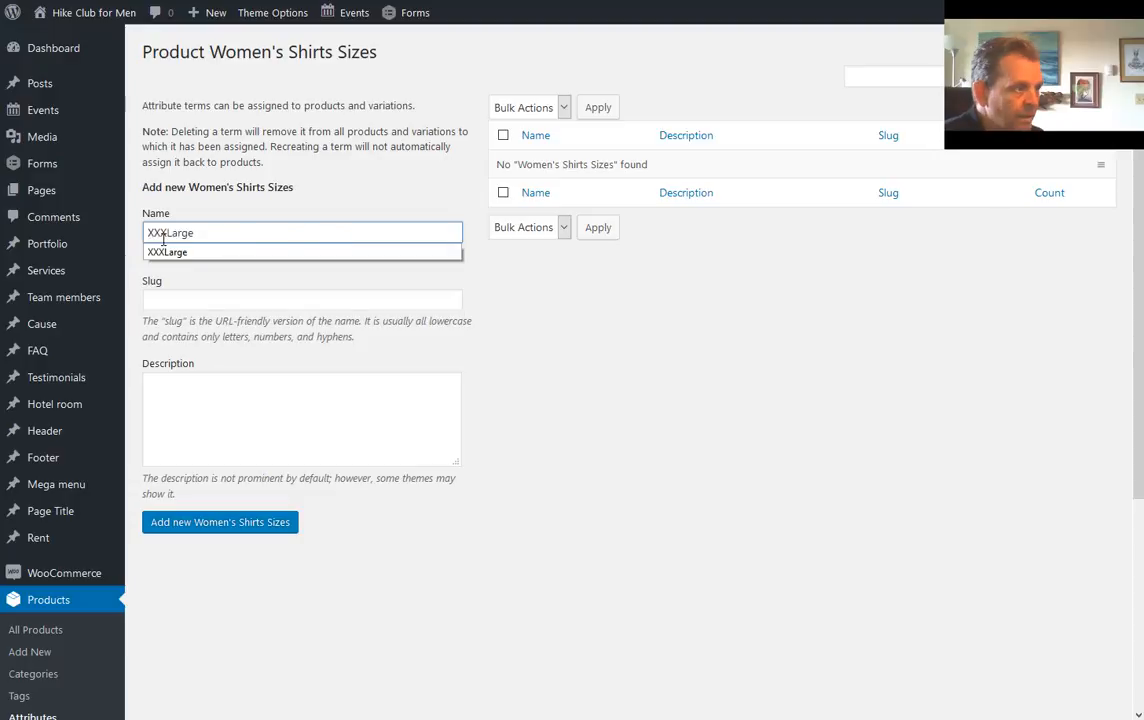
left_click_drag(161, 237, 139, 236)
key("BackSpace")
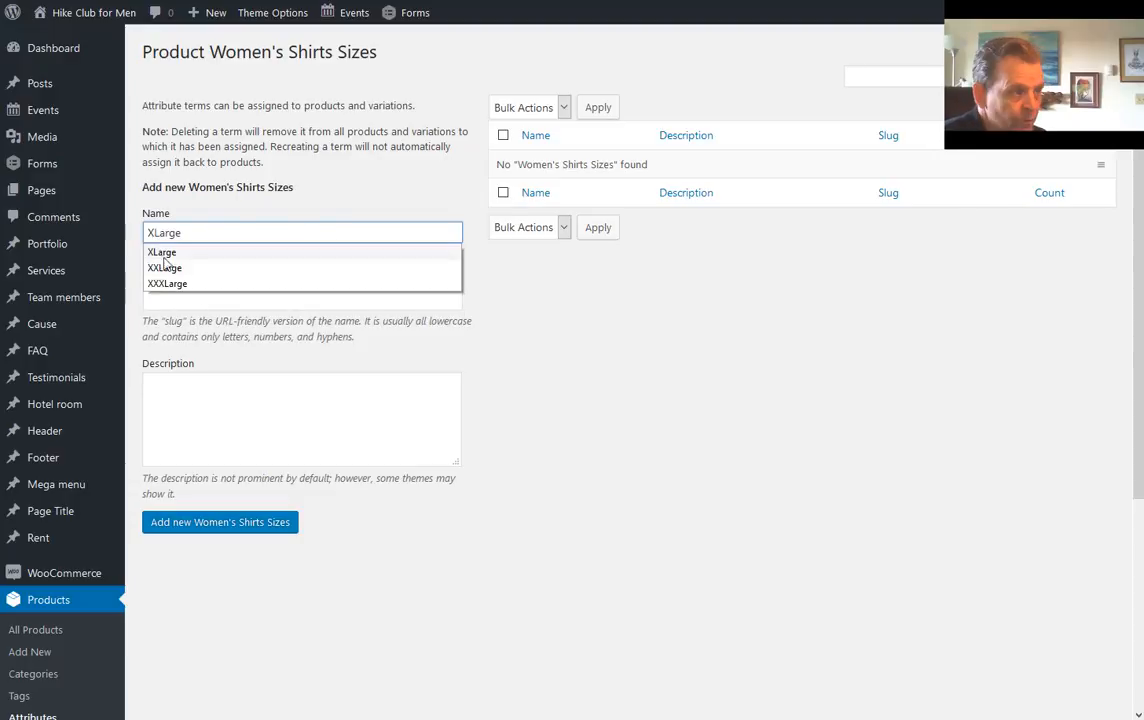
left_click(228, 527)
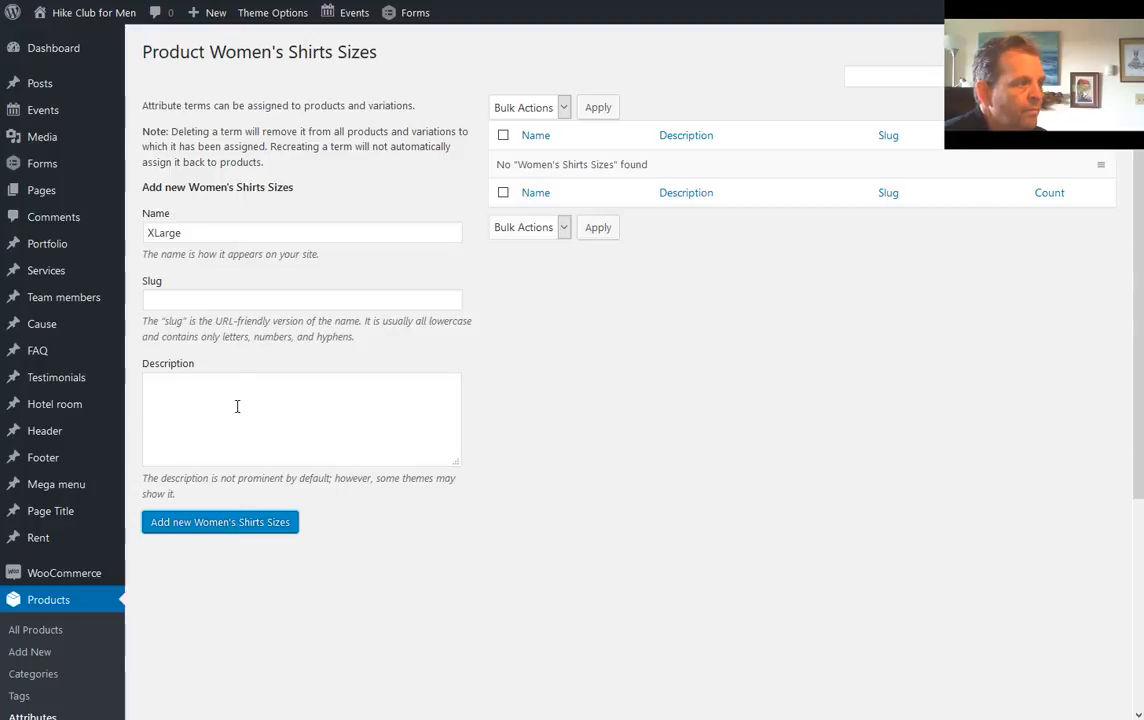
Add the term Large to Women's Shirts Sizes, leaving slug and description empty
left_click(222, 237)
type("XXXLarge")
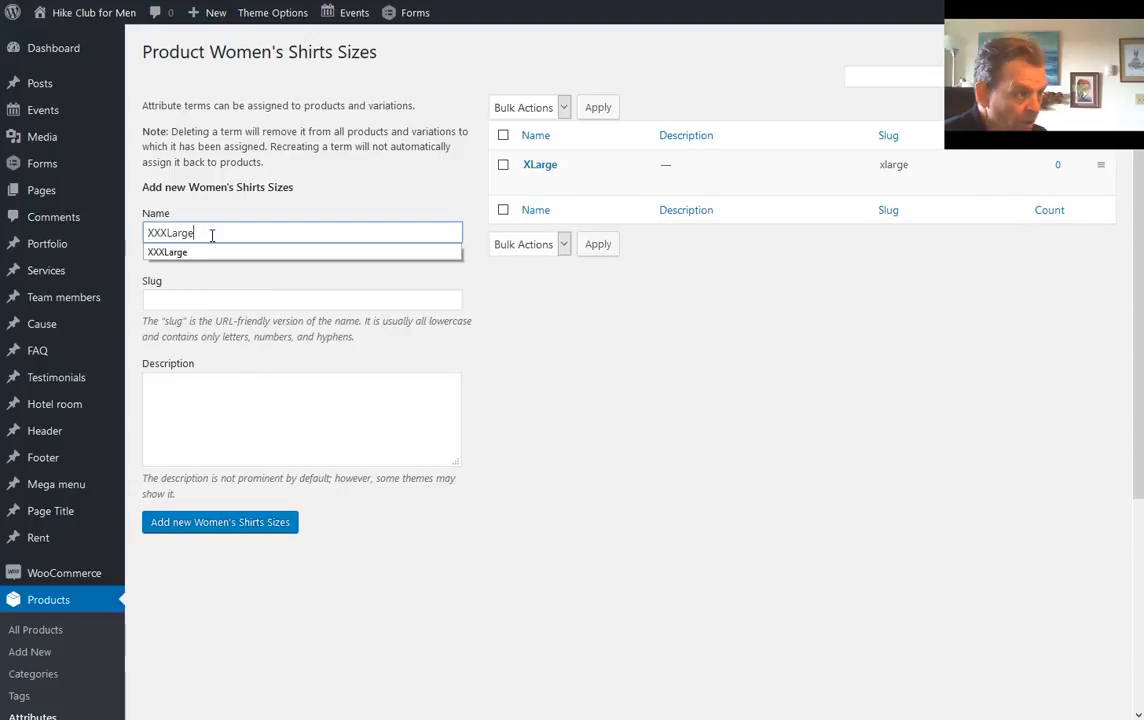
left_click_drag(168, 237, 154, 236)
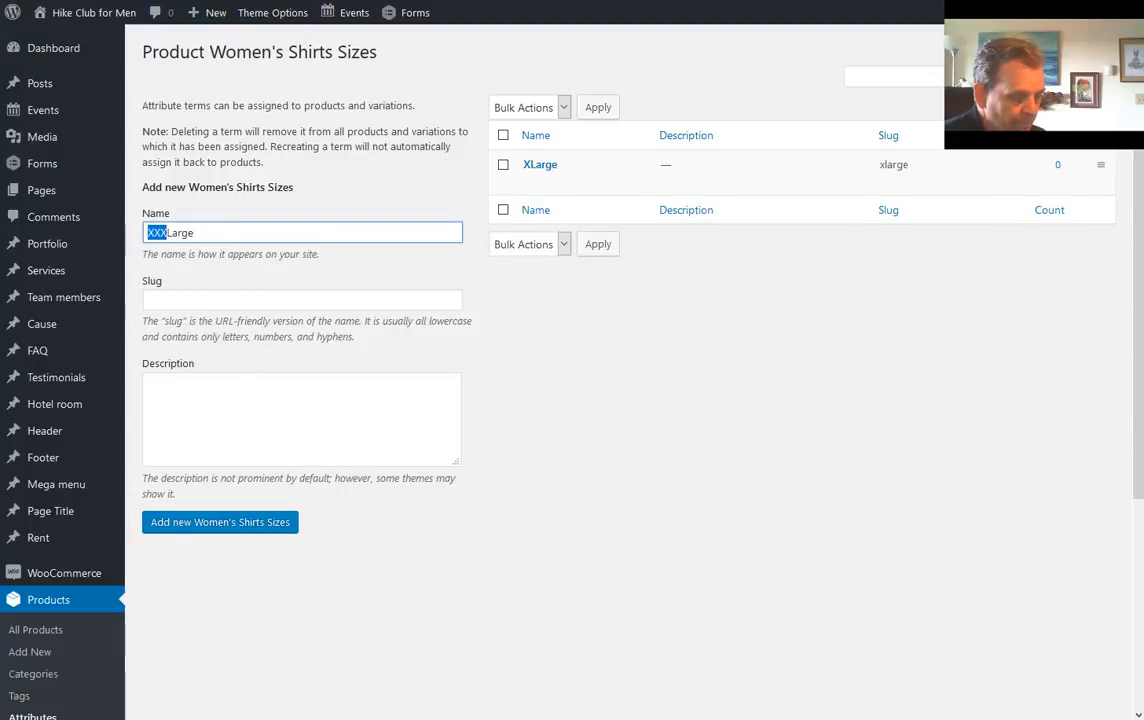
key("Delete")
left_click(266, 521)
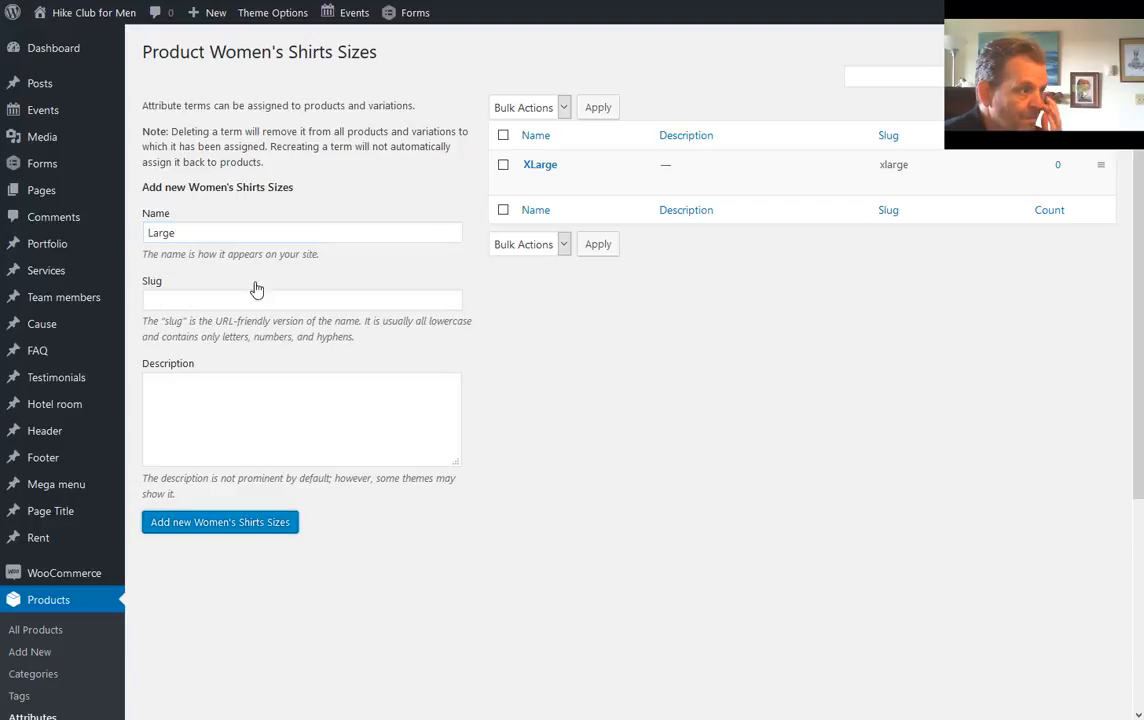
Add the term Medium to Women's Shirts Sizes, leaving slug and description empty
left_click(238, 238)
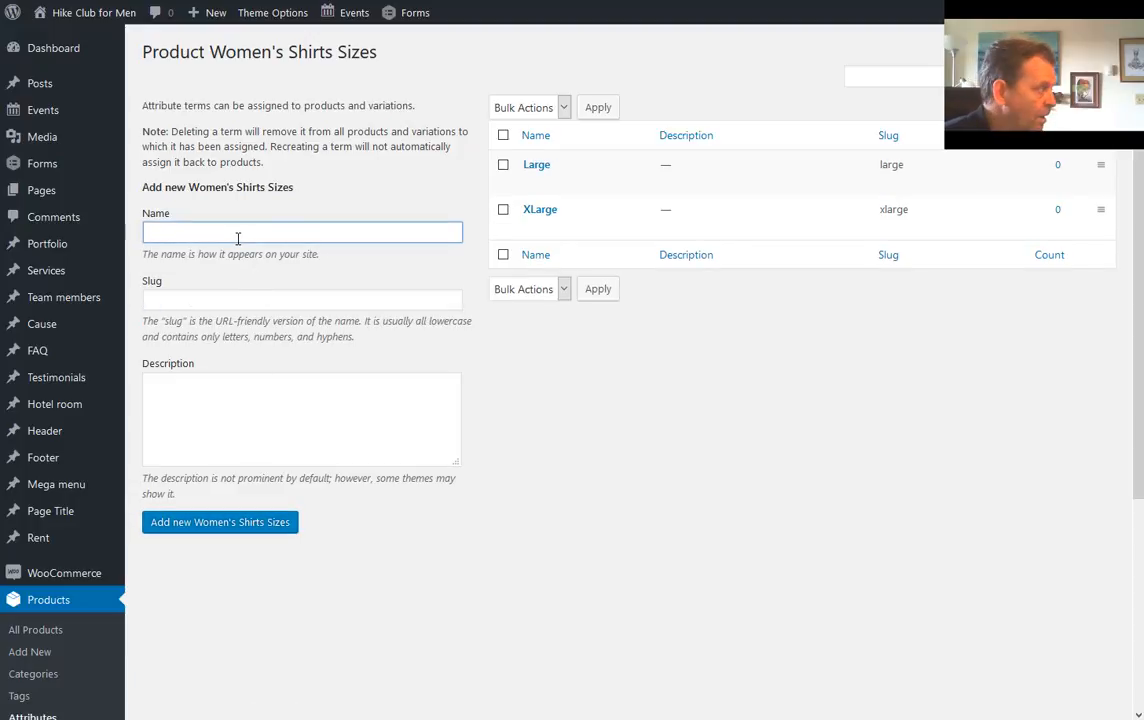
type("me")
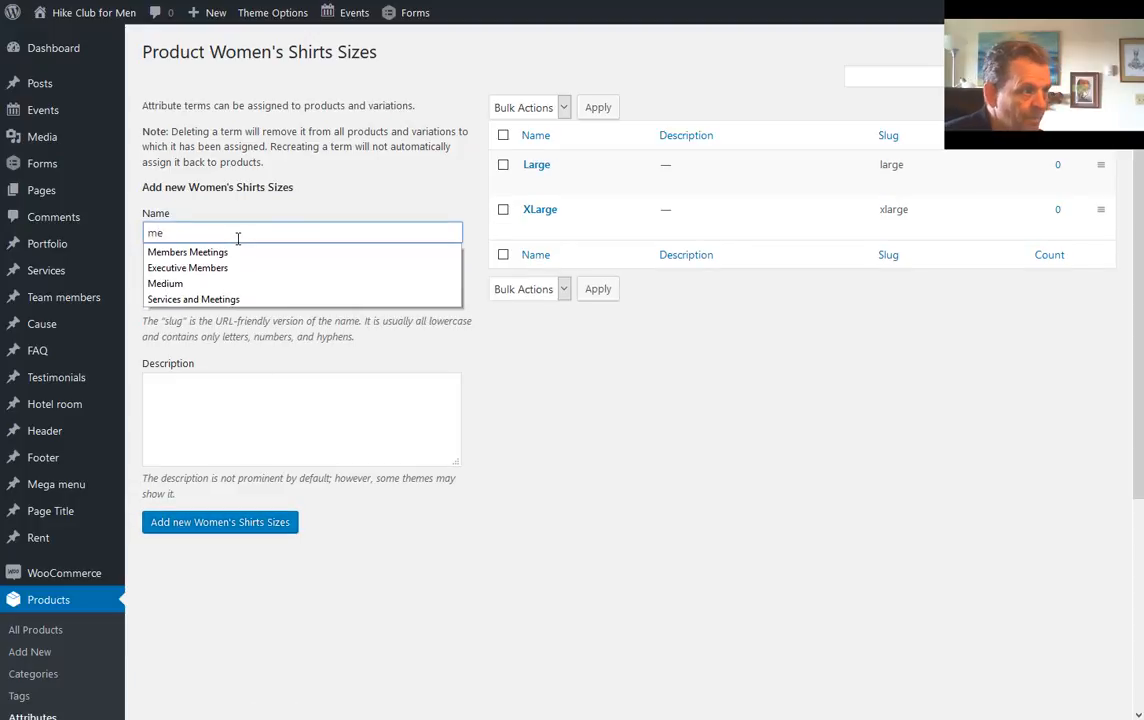
key("BackSpace")
key("BackSpace")
type("Mediu")
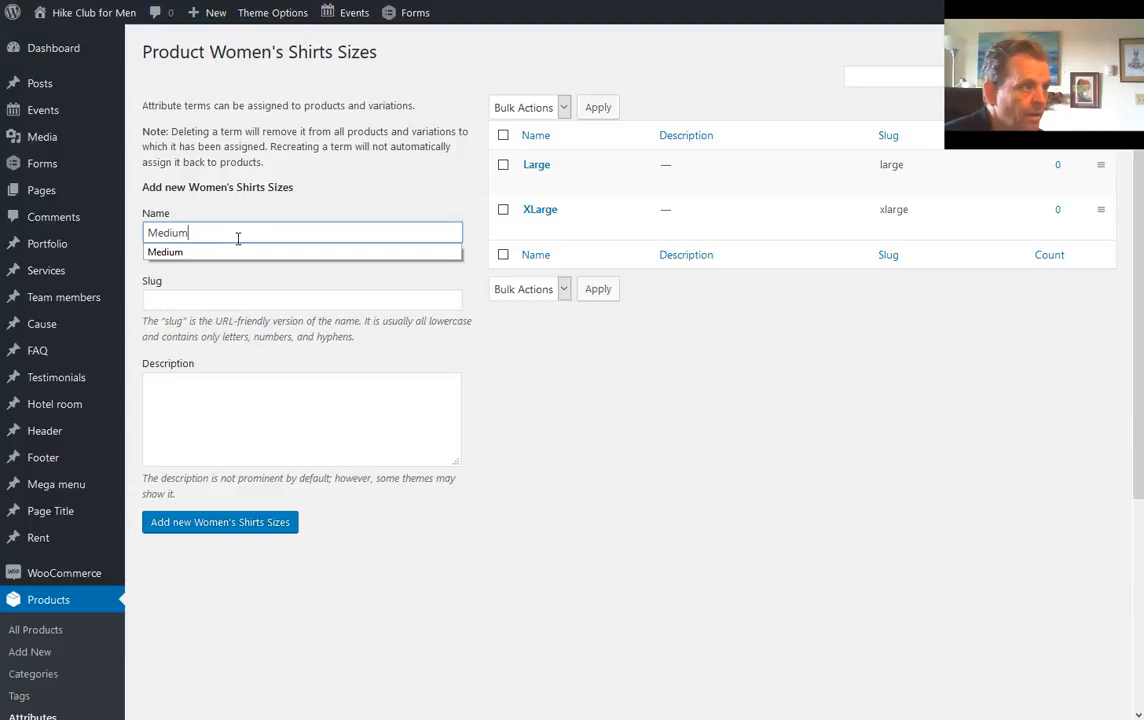
left_click(235, 528)
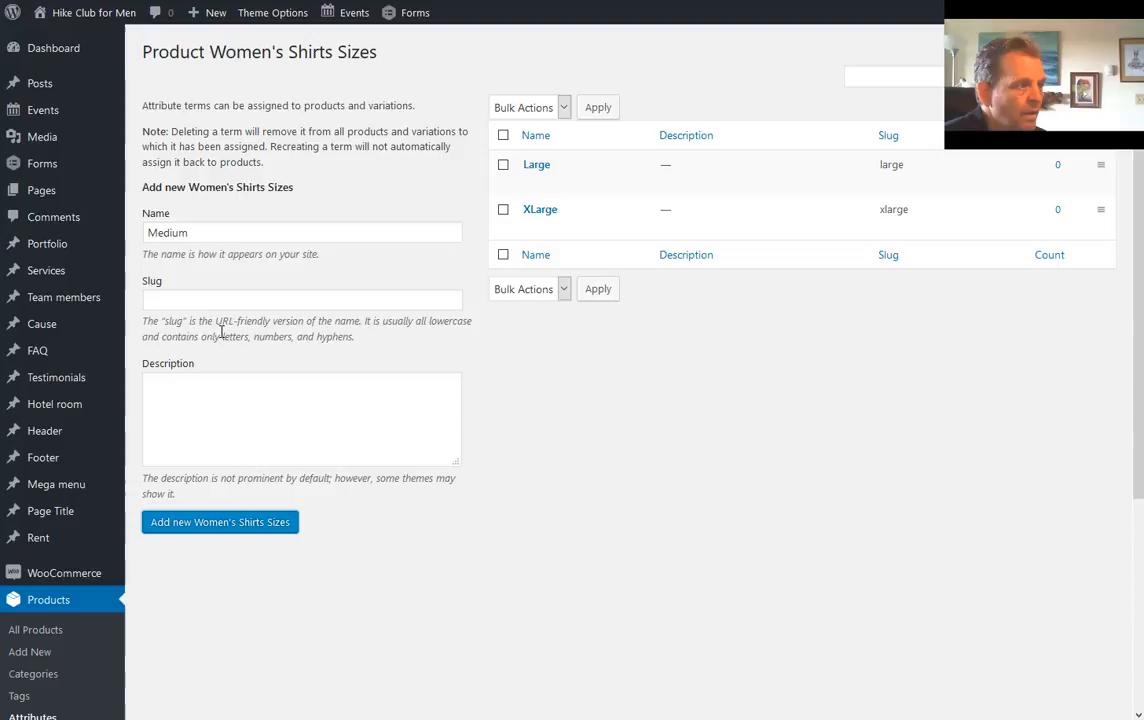
Add the term Small to Women's Shirts Sizes, leaving slug and description empty
left_click(200, 231)
type("Sma")
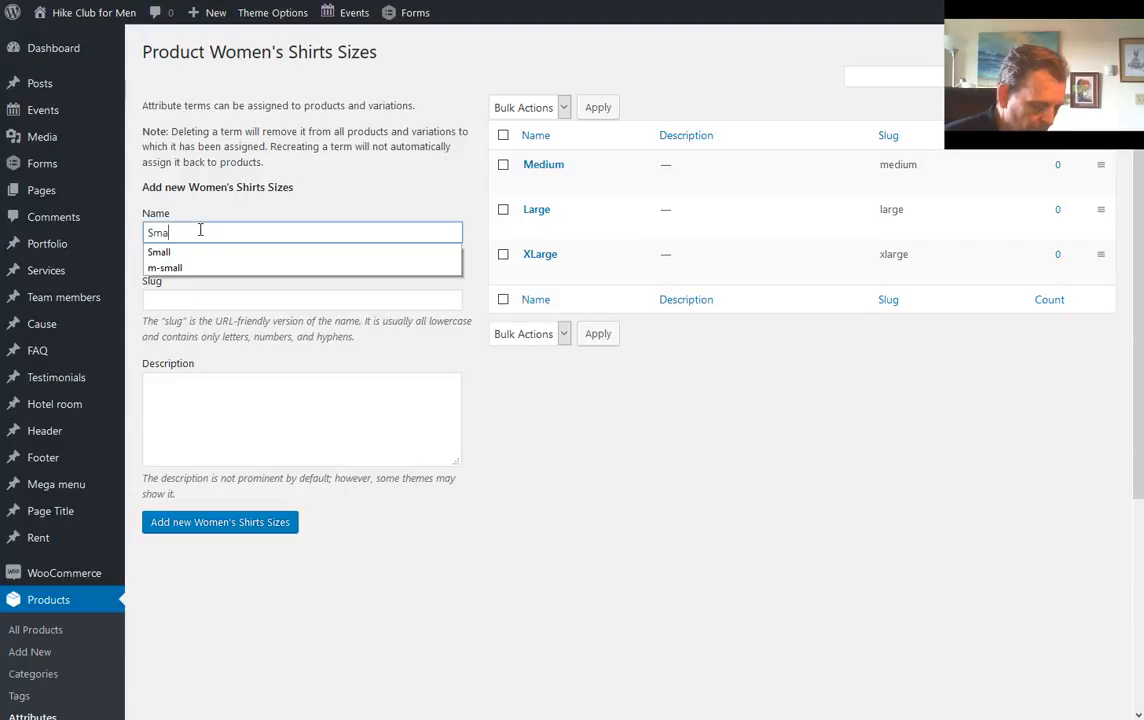
type("ll")
left_click(228, 527)
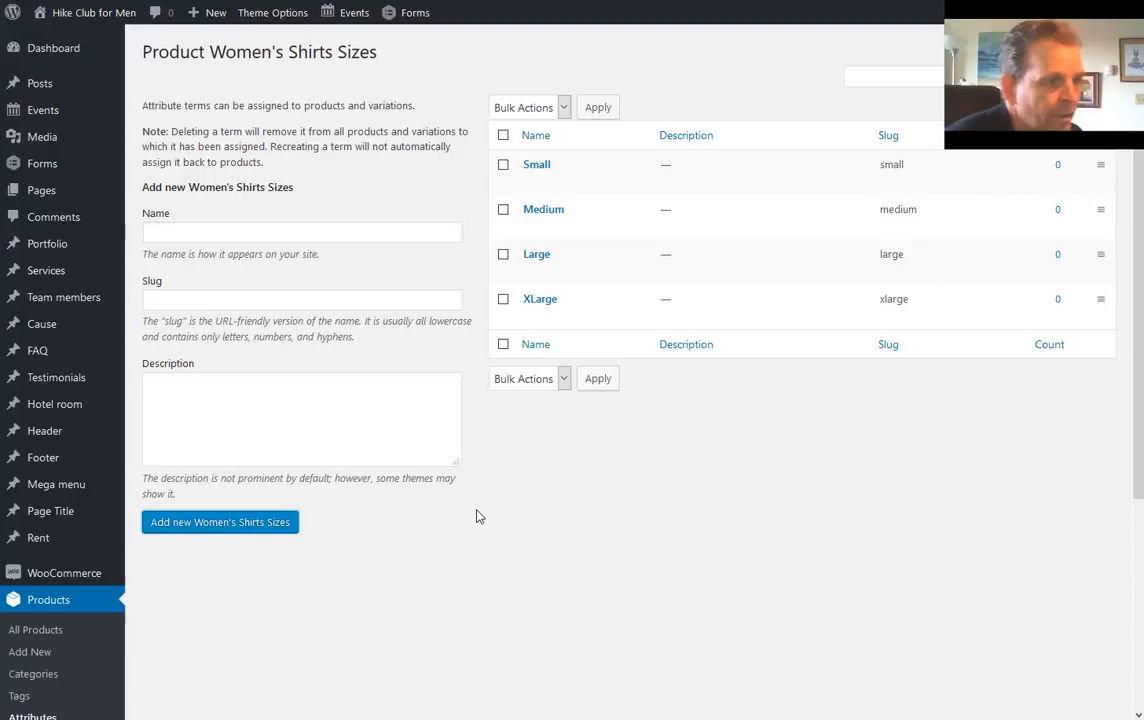
Open the product tags page to examine its form and list
scroll(329, 522, "down", 2)
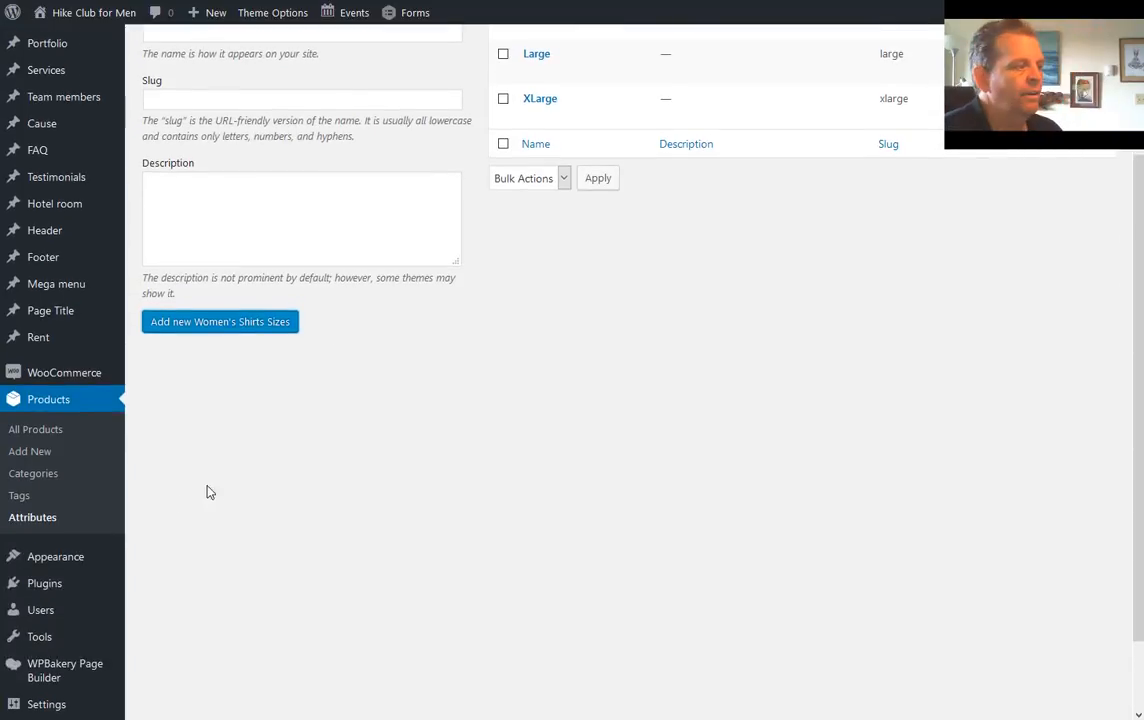
left_click(43, 500)
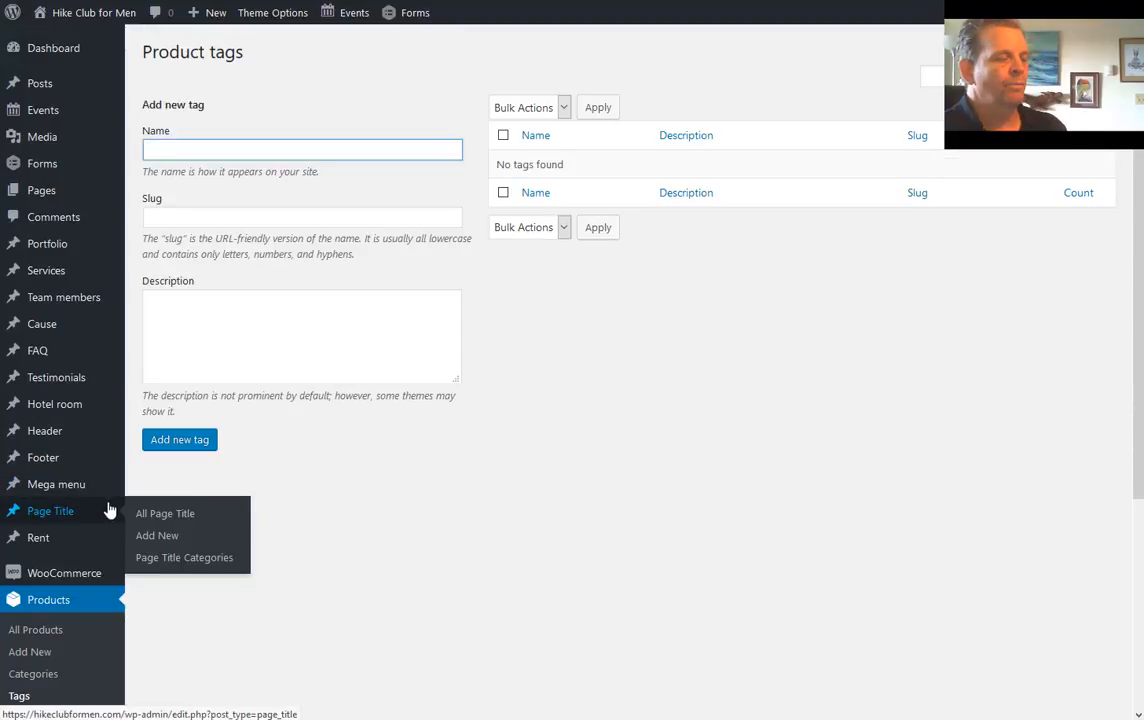
Give the General Products category a thumbnail image, update it and return to the product categories list
scroll(107, 505, "down", 3)
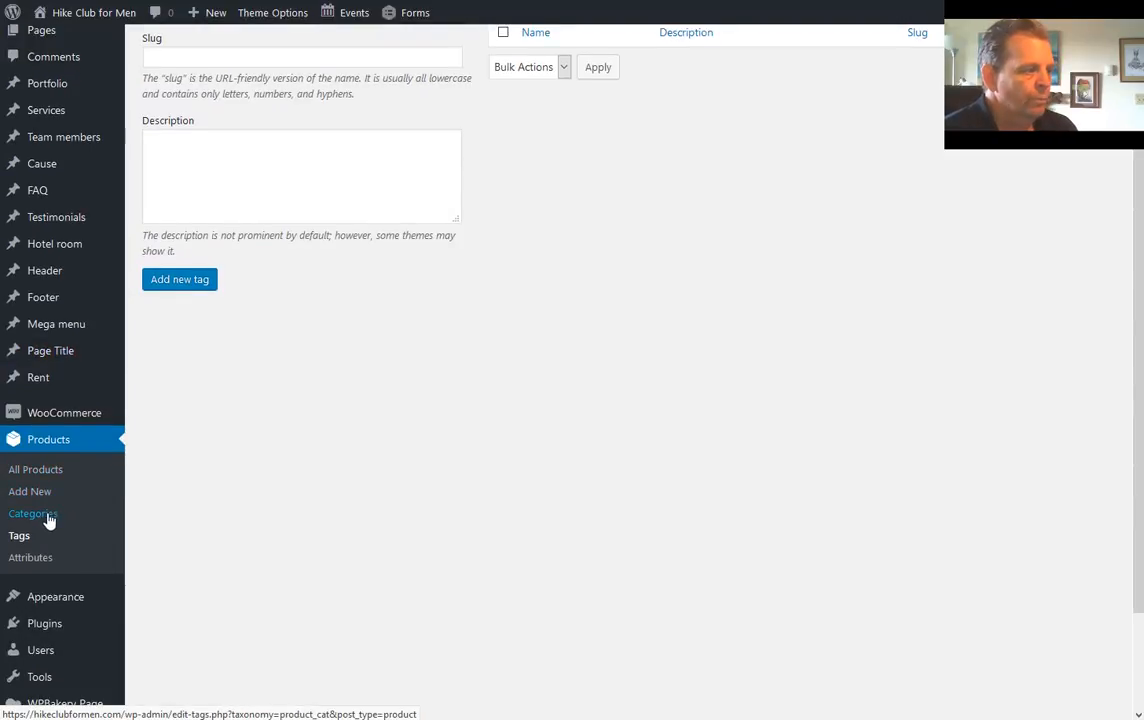
left_click(48, 520)
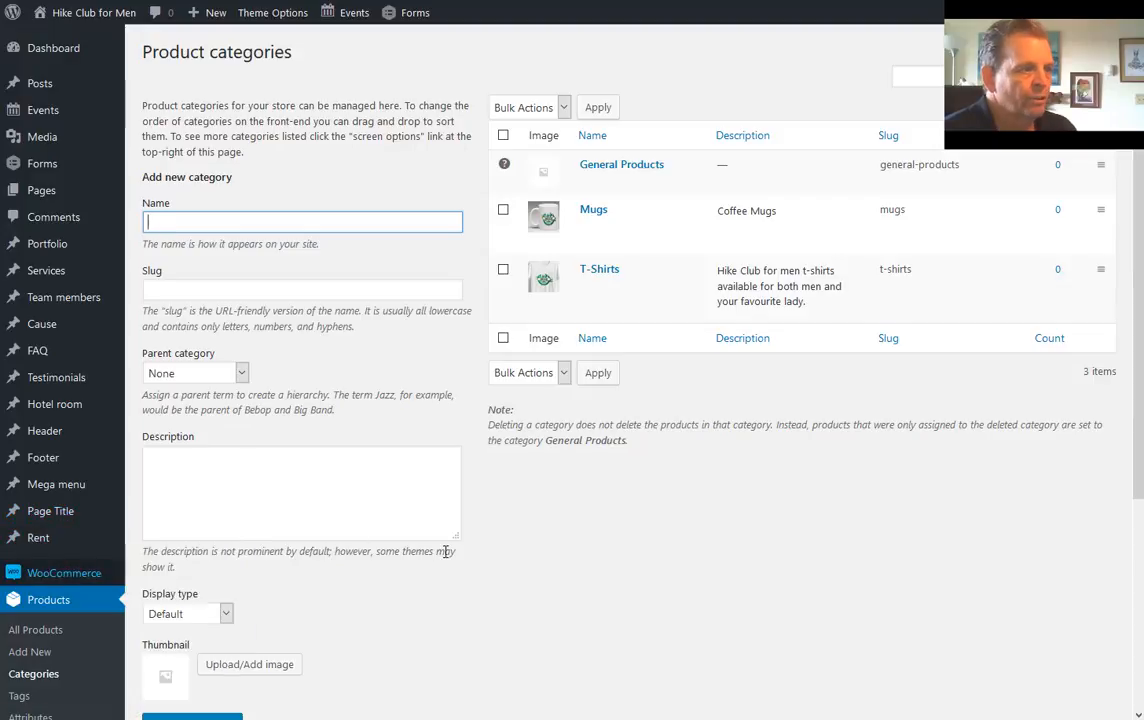
scroll(112, 580, "down", 2)
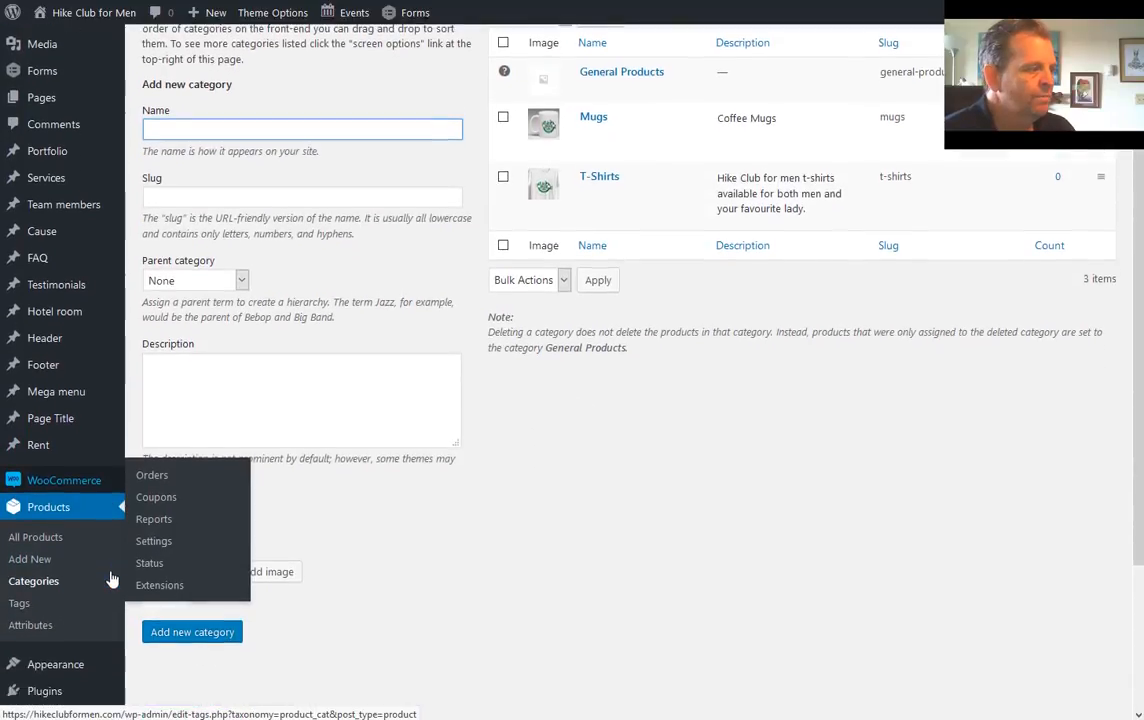
scroll(112, 580, "up", 2)
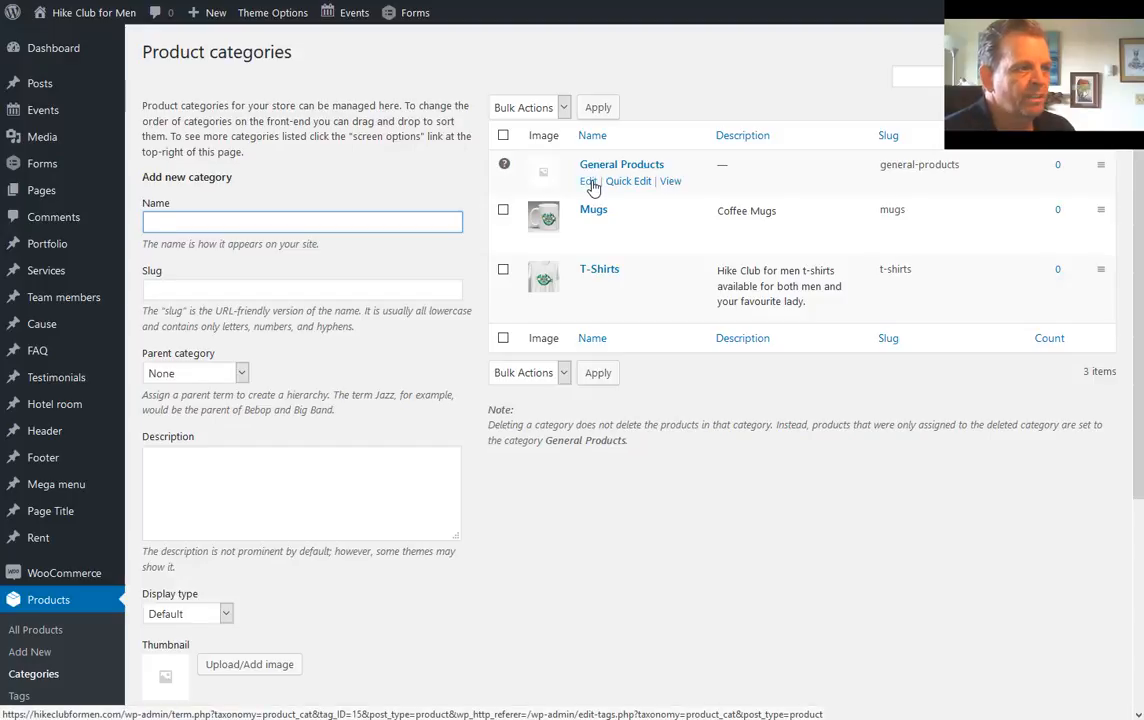
left_click(589, 182)
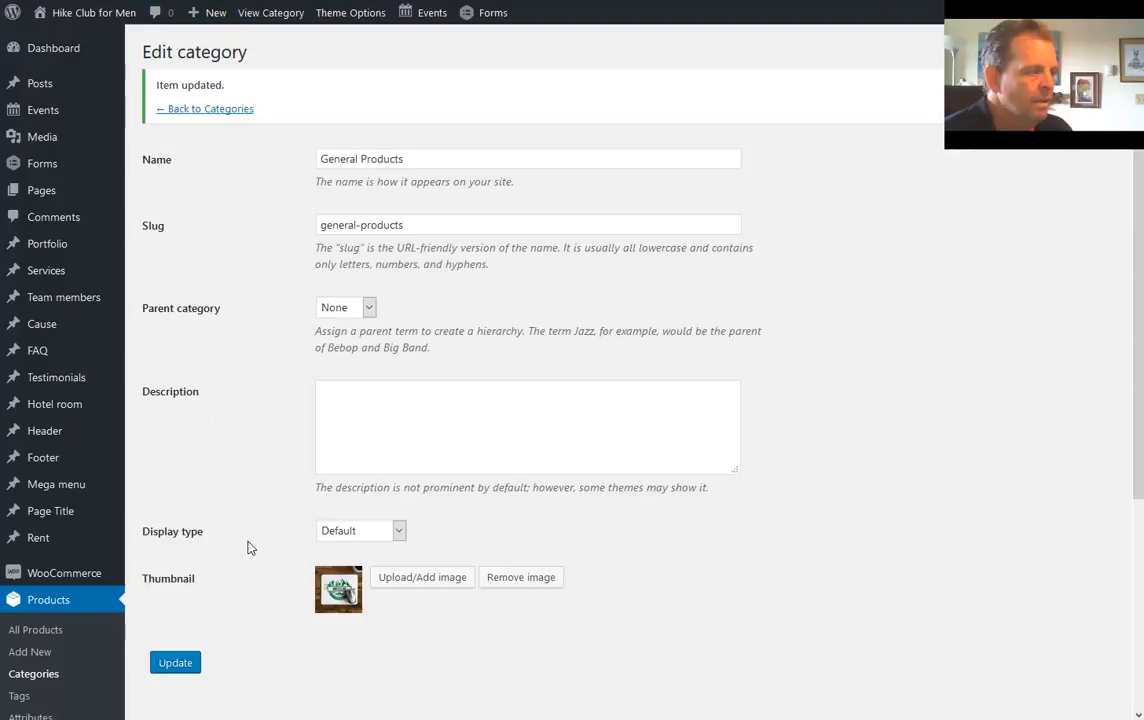
left_click(59, 676)
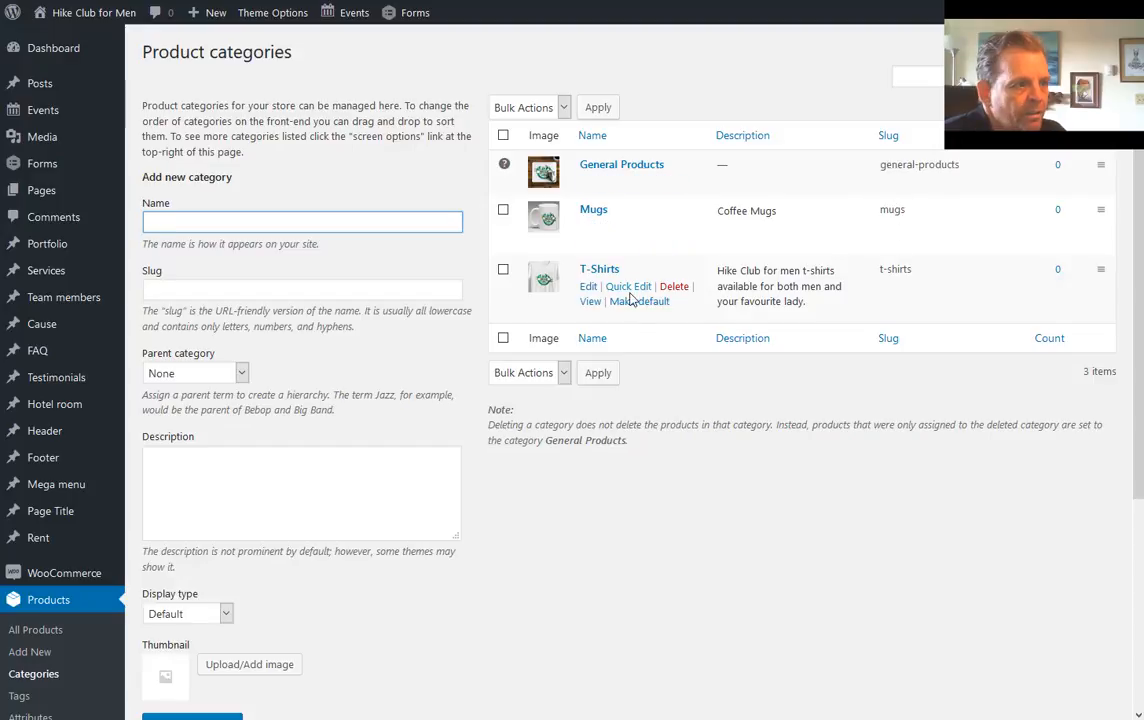
Open the list of all products and start creating the store's first product
scroll(377, 368, "down", 3)
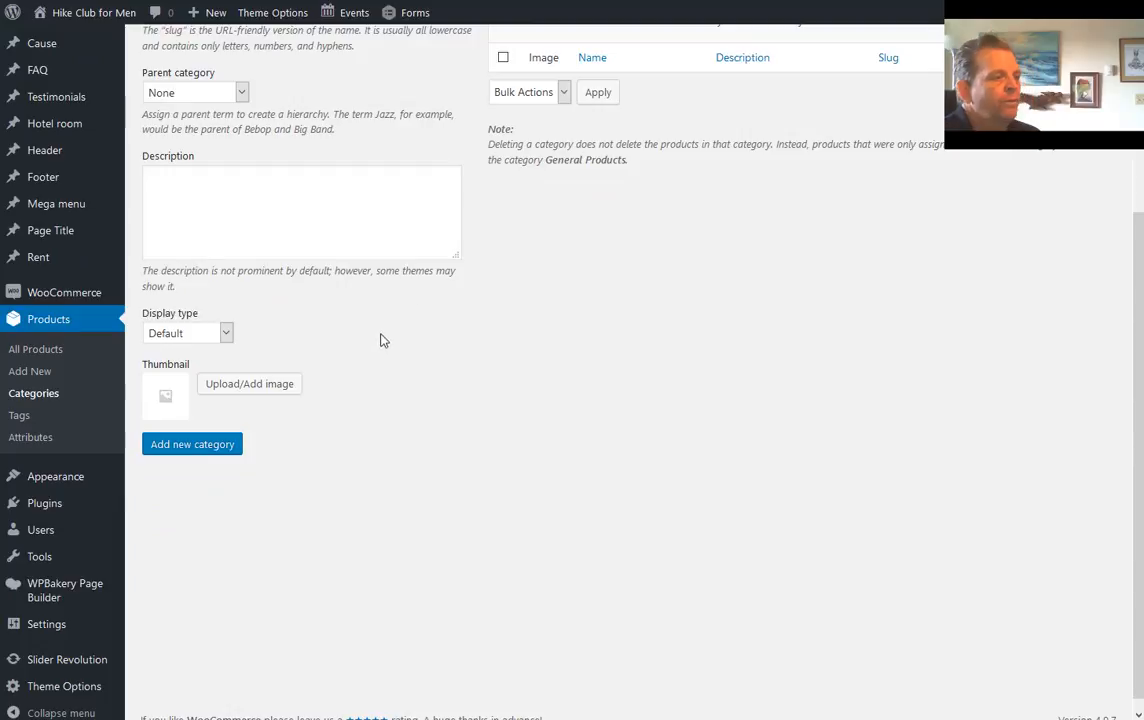
left_click(50, 358)
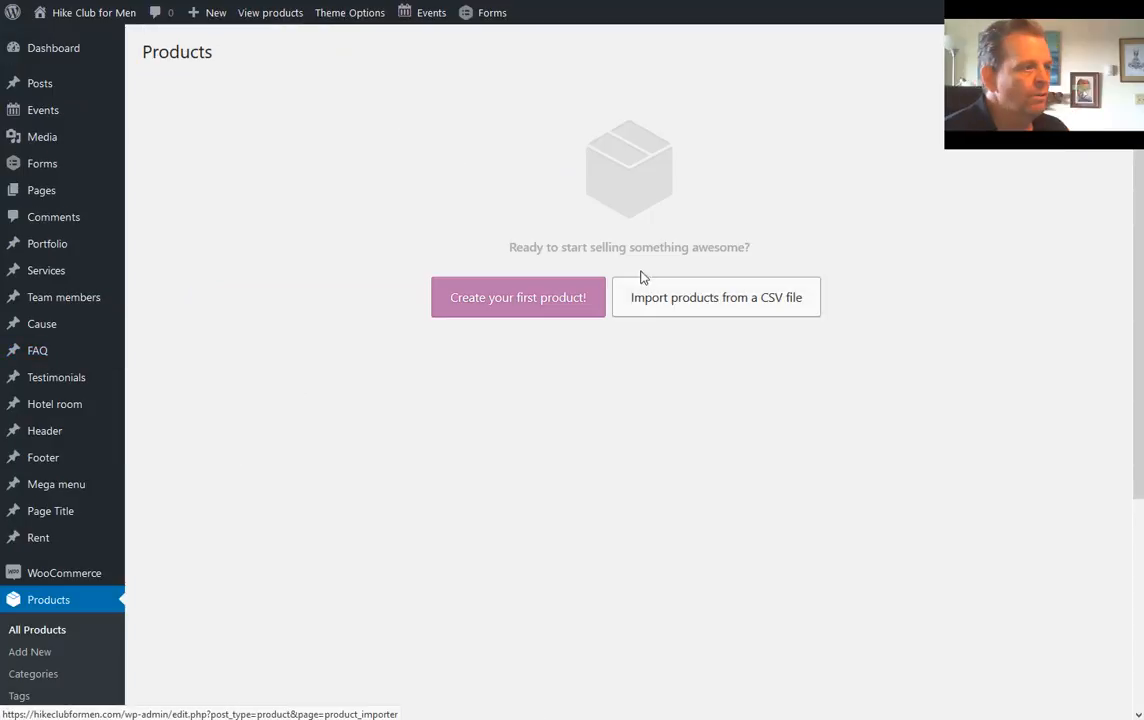
left_click(525, 312)
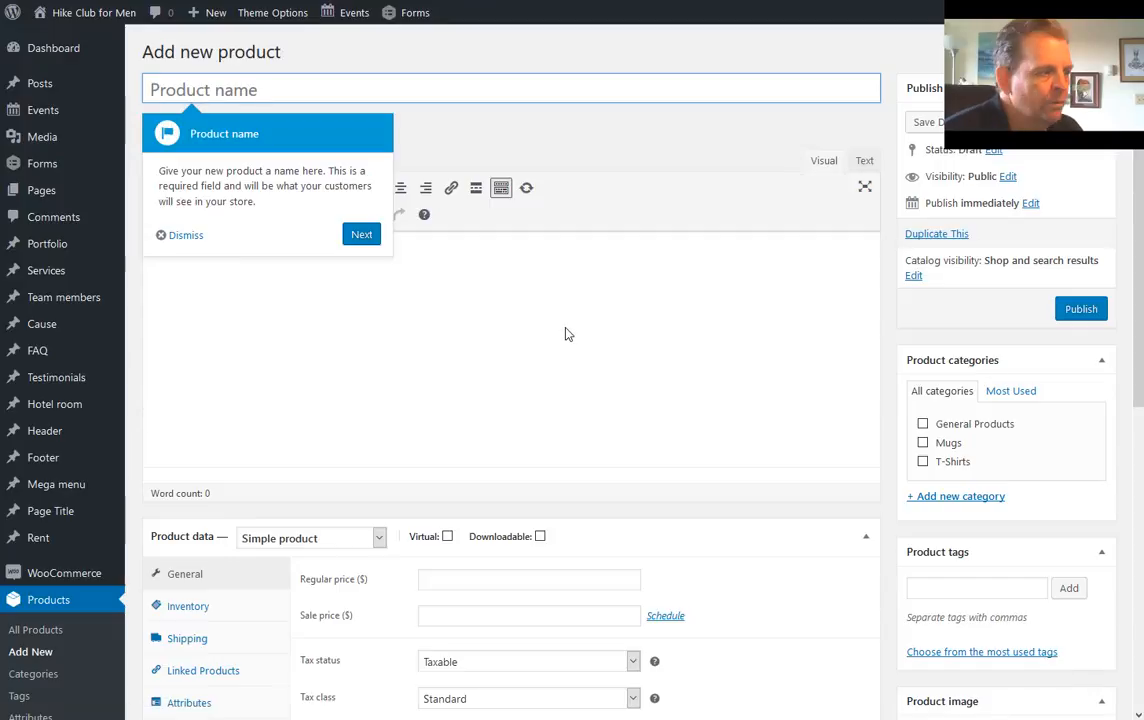
Go through the new-product tour tips on name, description, product type and virtual products, up to the downloadable products tip
left_click(361, 236)
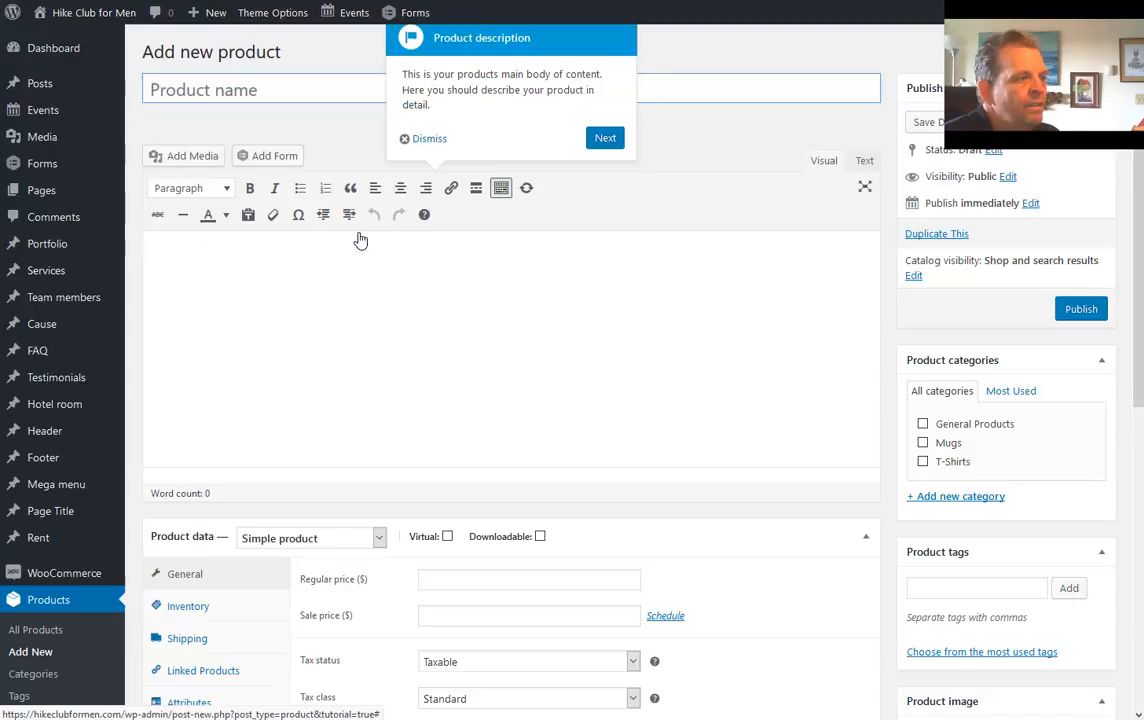
left_click(606, 141)
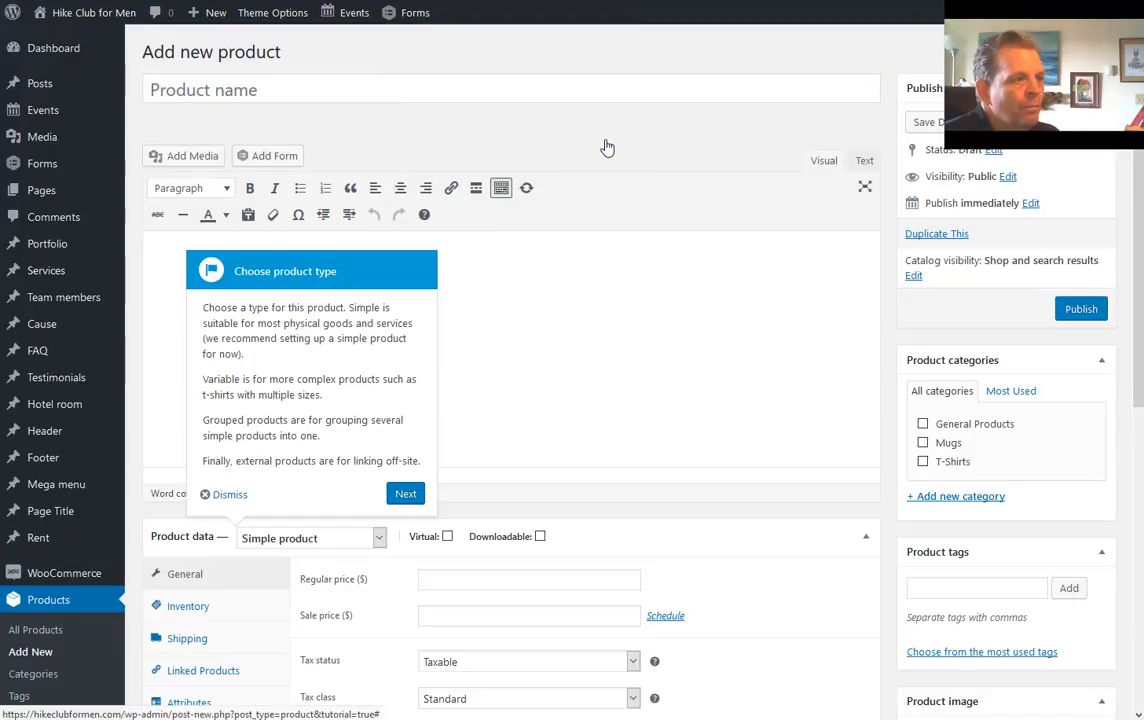
left_click(404, 495)
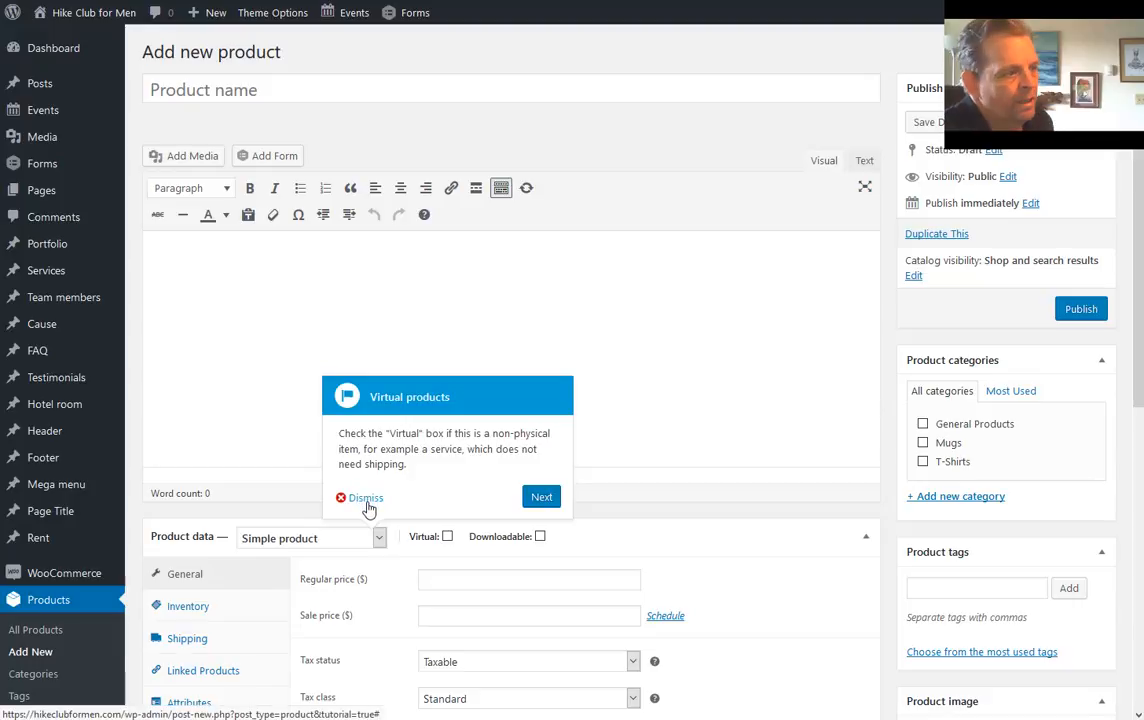
left_click(541, 498)
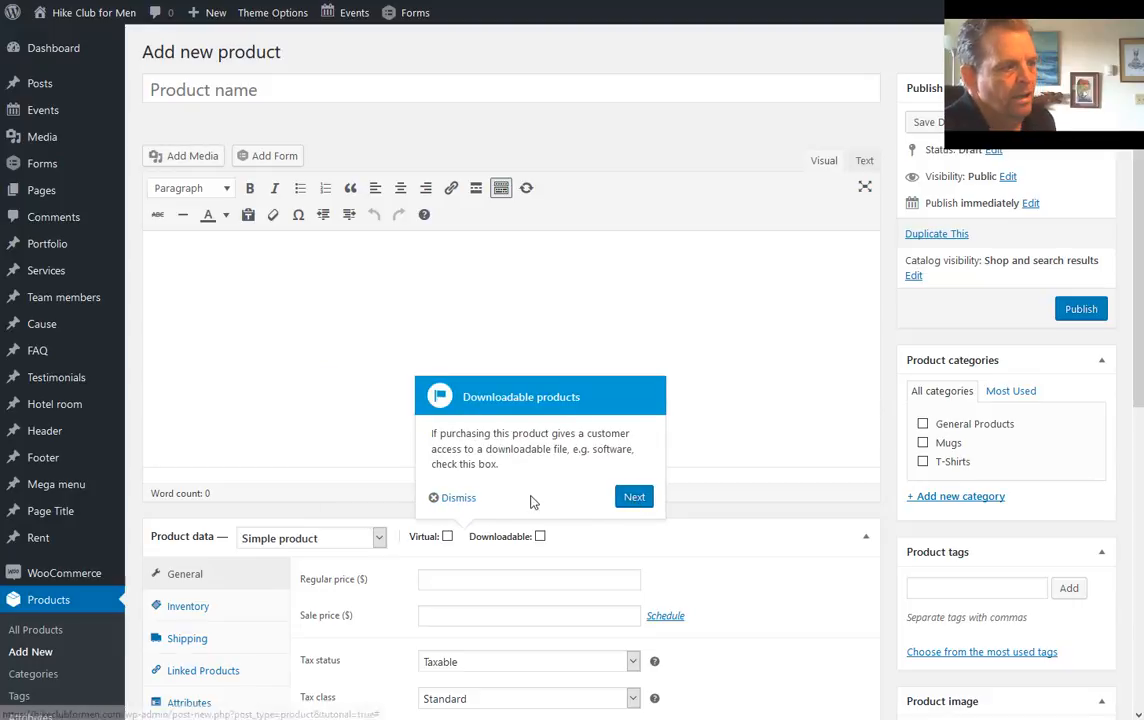
Name the product Hike Club for Men T-Shirt and describe it as "Get the Hike Club for men t-shirt and show how much you like getting away."
left_click(459, 498)
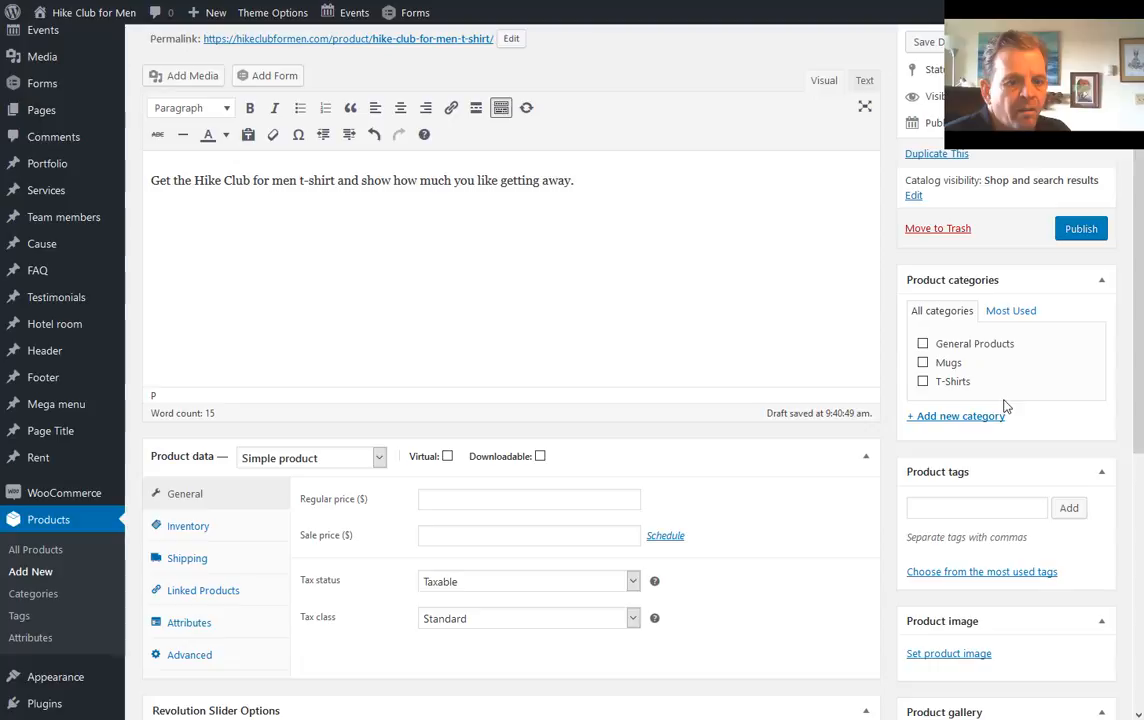
scroll(840, 398, "up", 2)
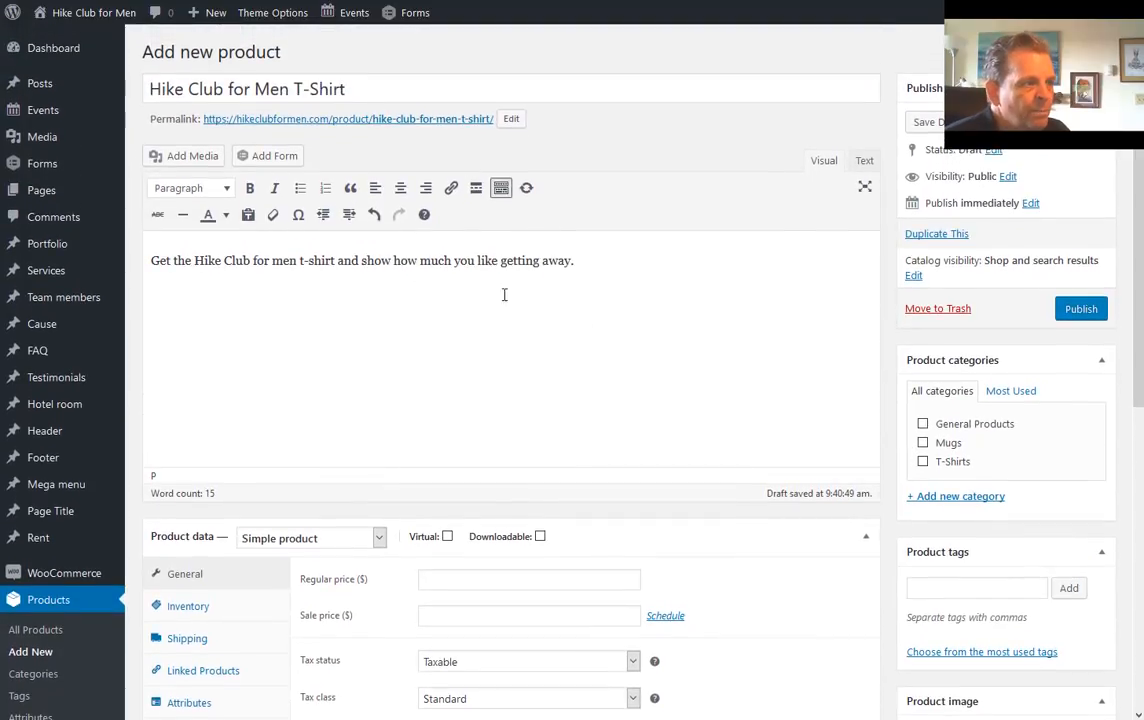
Assign the product to the T-Shirts category and change its type to Variable product
left_click_drag(587, 280, 115, 225)
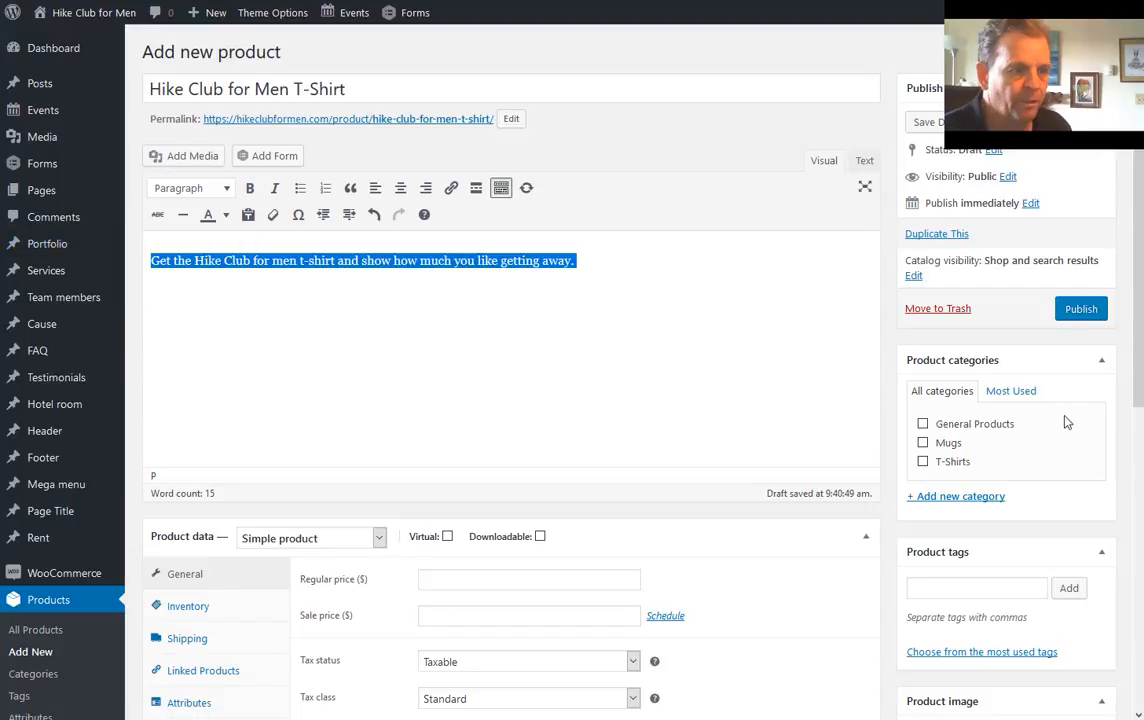
scroll(913, 287, "down", 3)
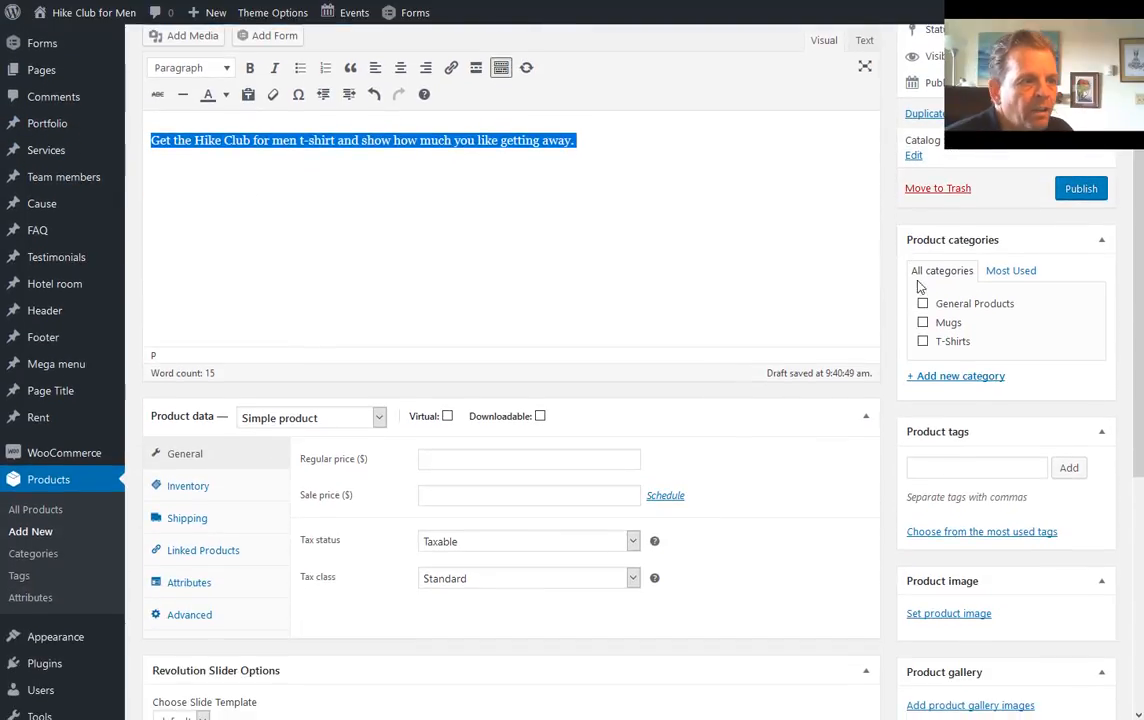
left_click(922, 342)
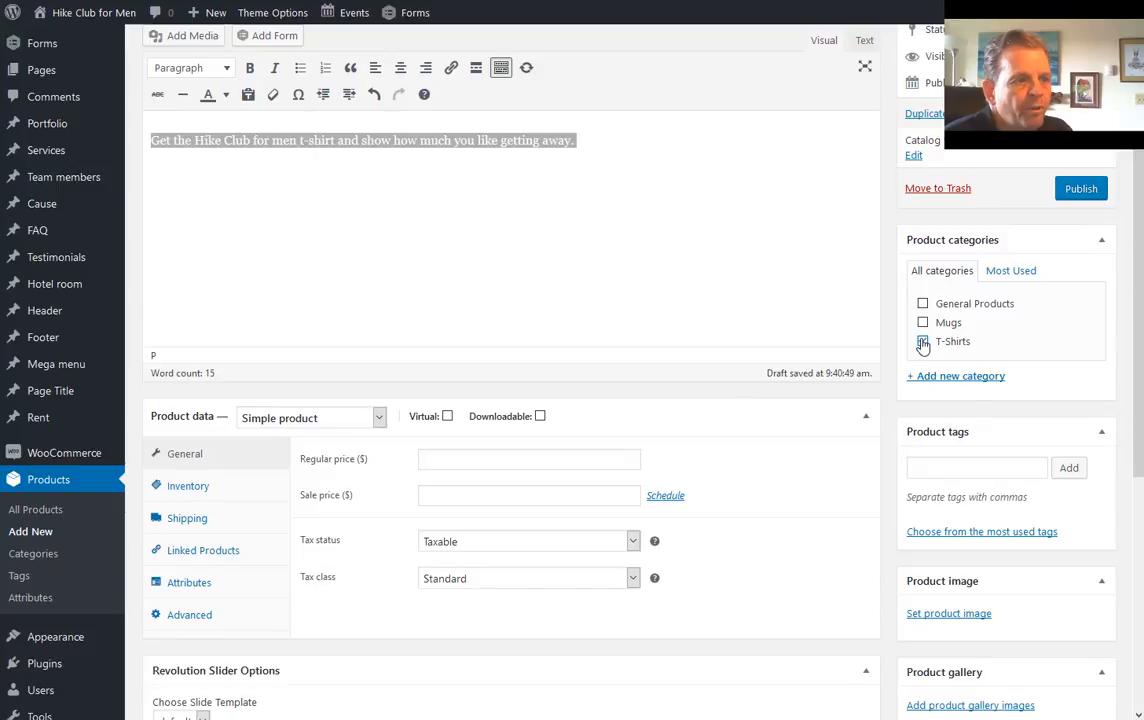
scroll(727, 423, "down", 4)
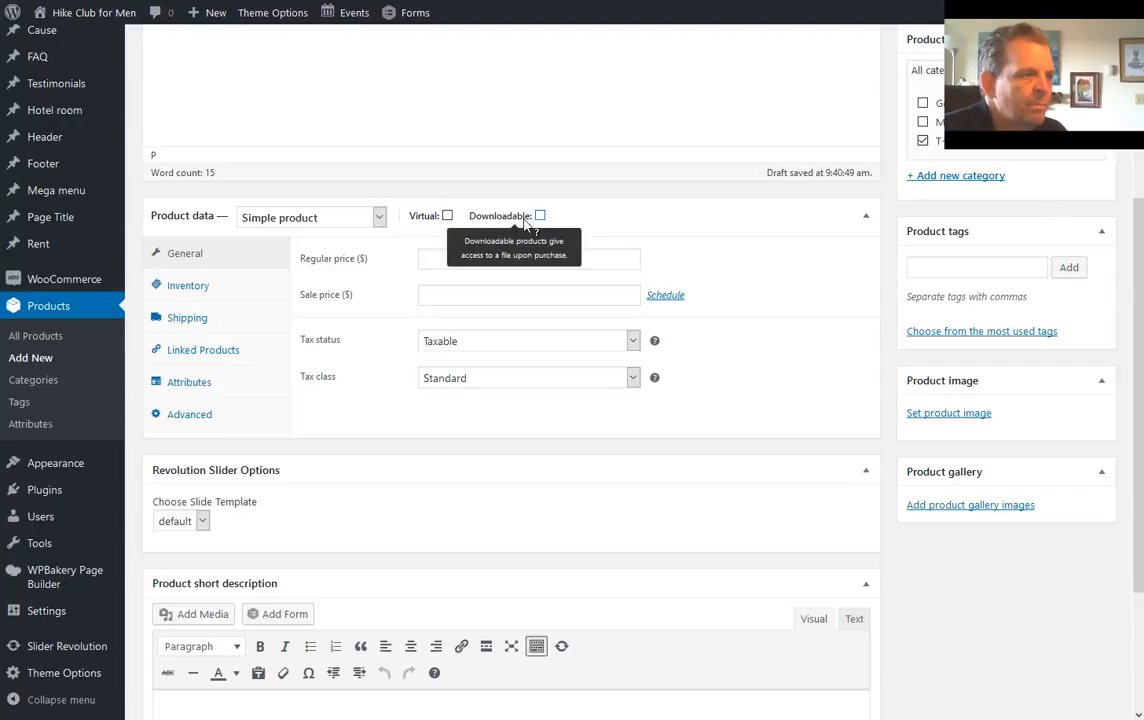
left_click(379, 218)
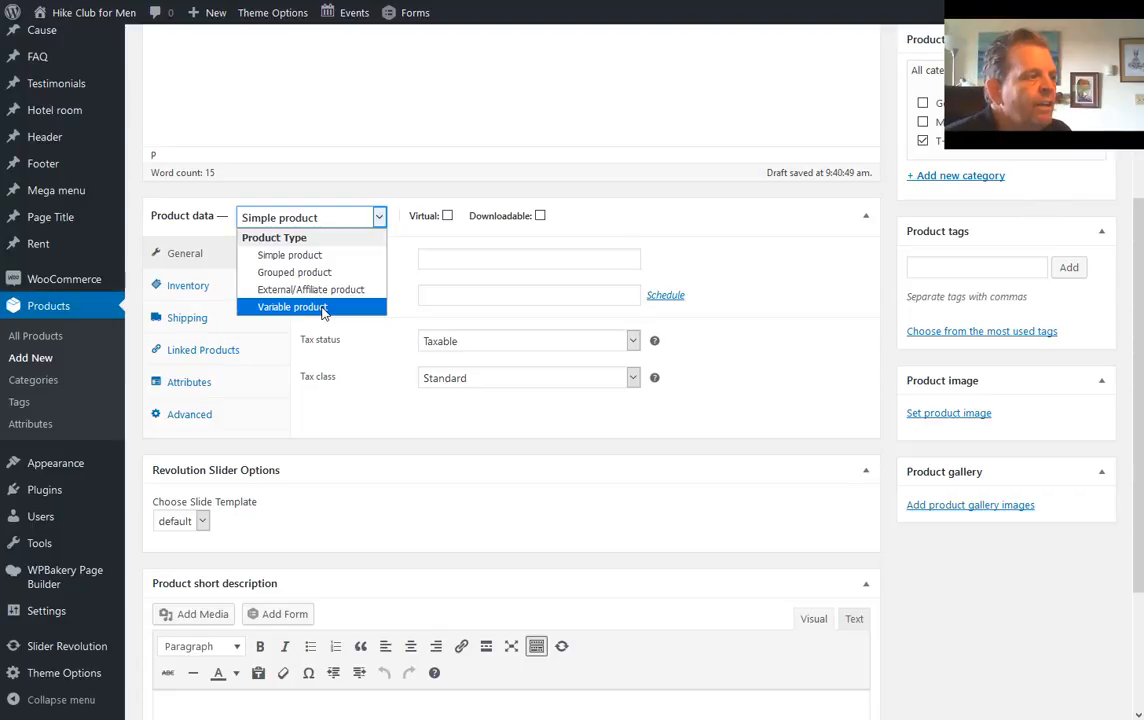
left_click(323, 307)
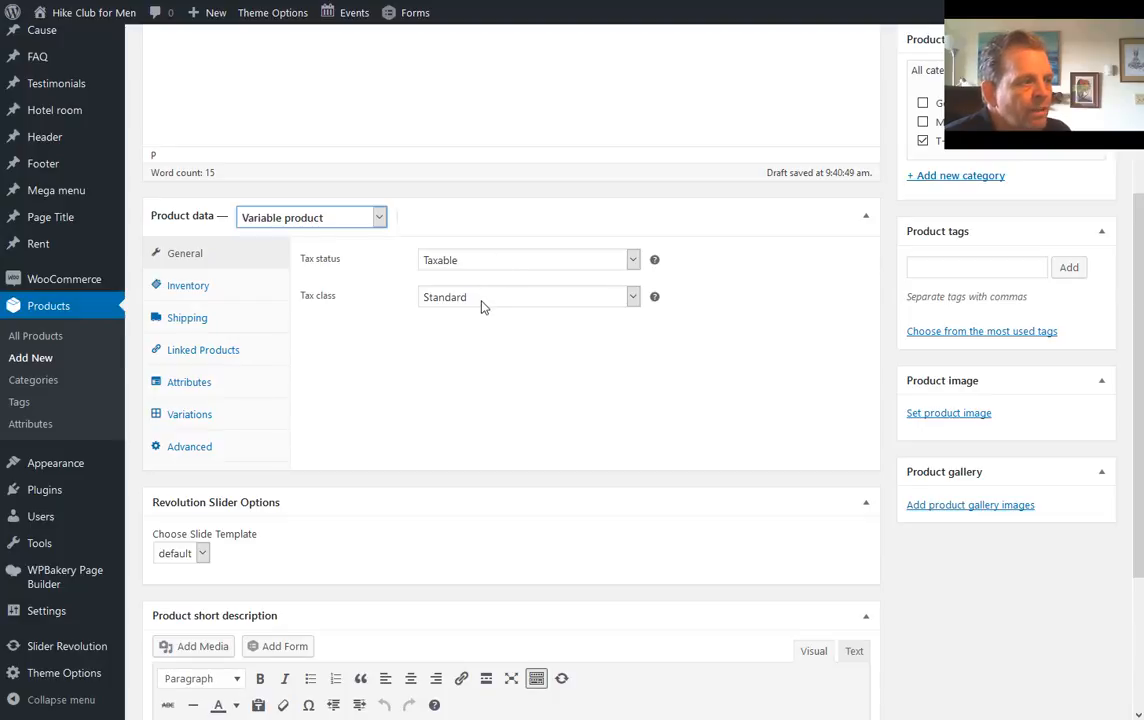
Enter "hc-mens shirt" as the product's SKU in the inventory data
left_click(238, 293)
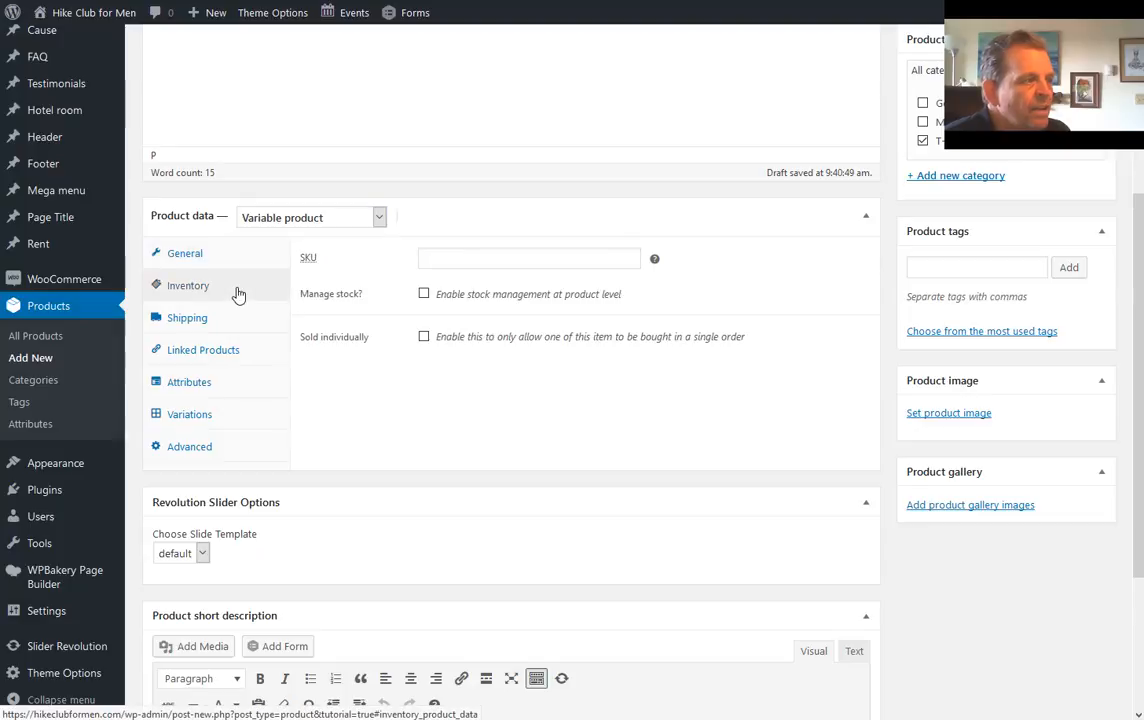
left_click(485, 259)
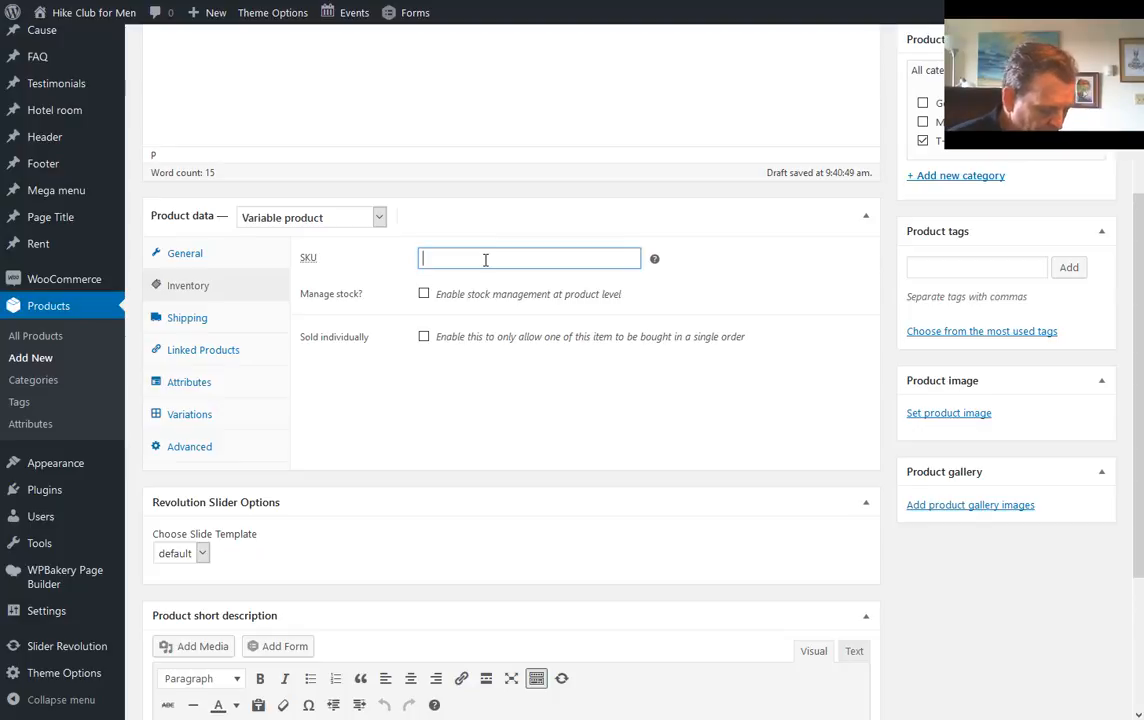
type("hcmens")
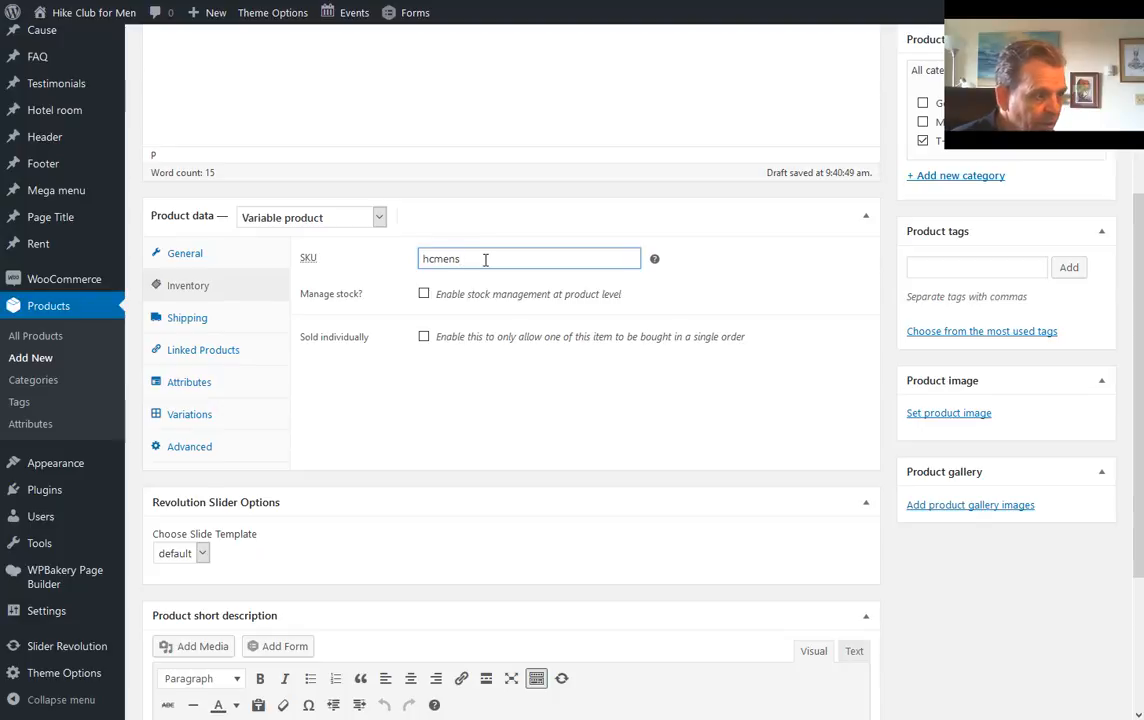
key("BackSpace")
key("BackSpace")
key("BackSpace")
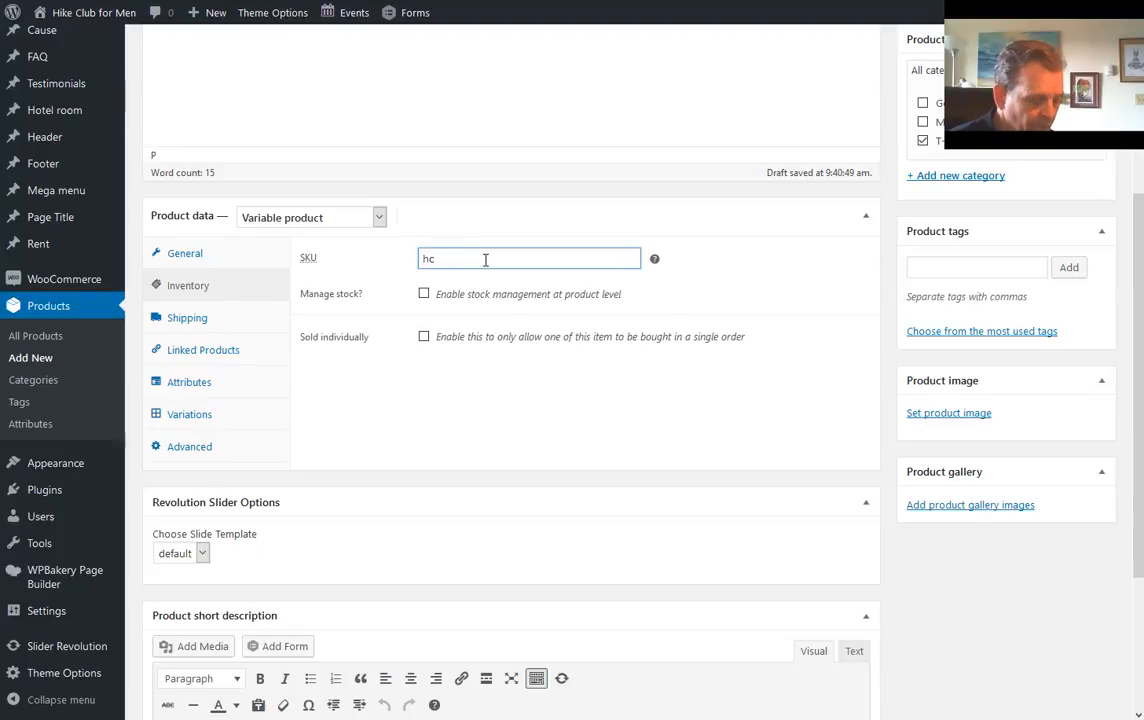
type("-mens sho")
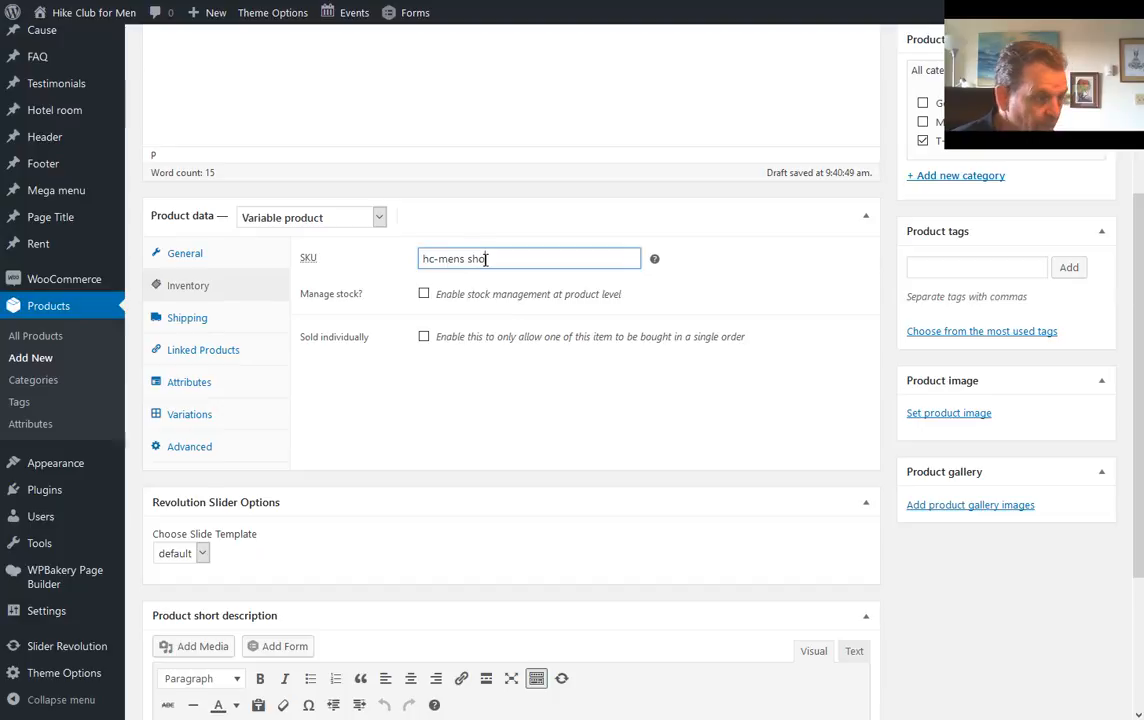
key("BackSpace")
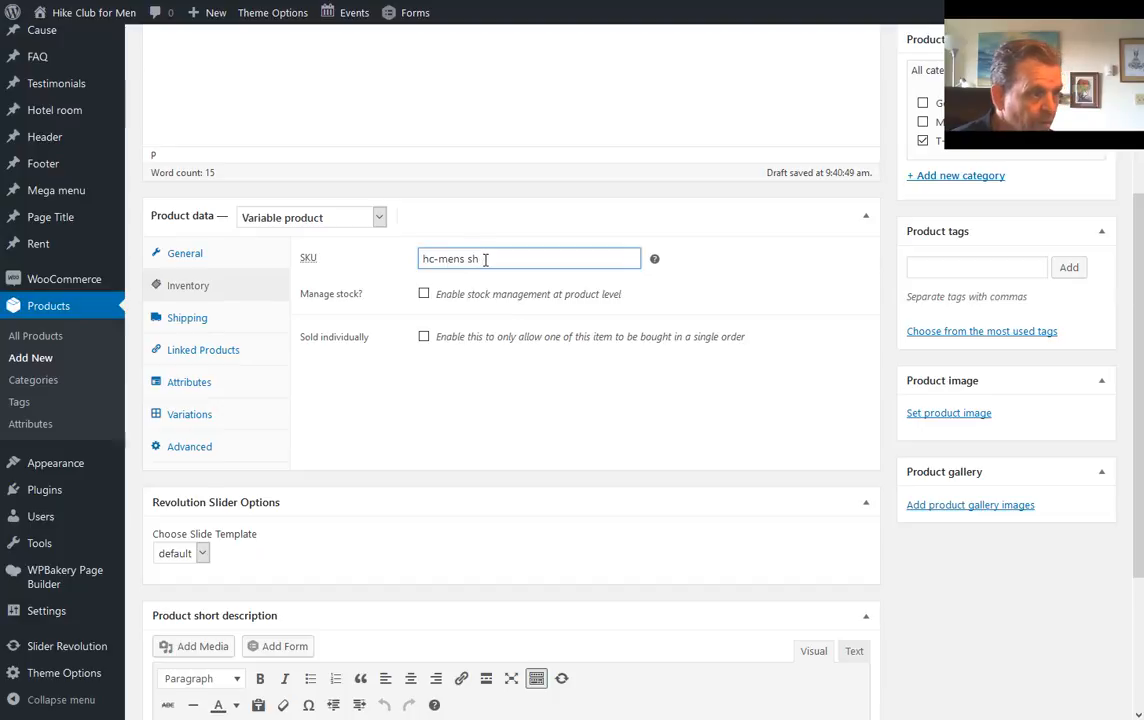
type("irt")
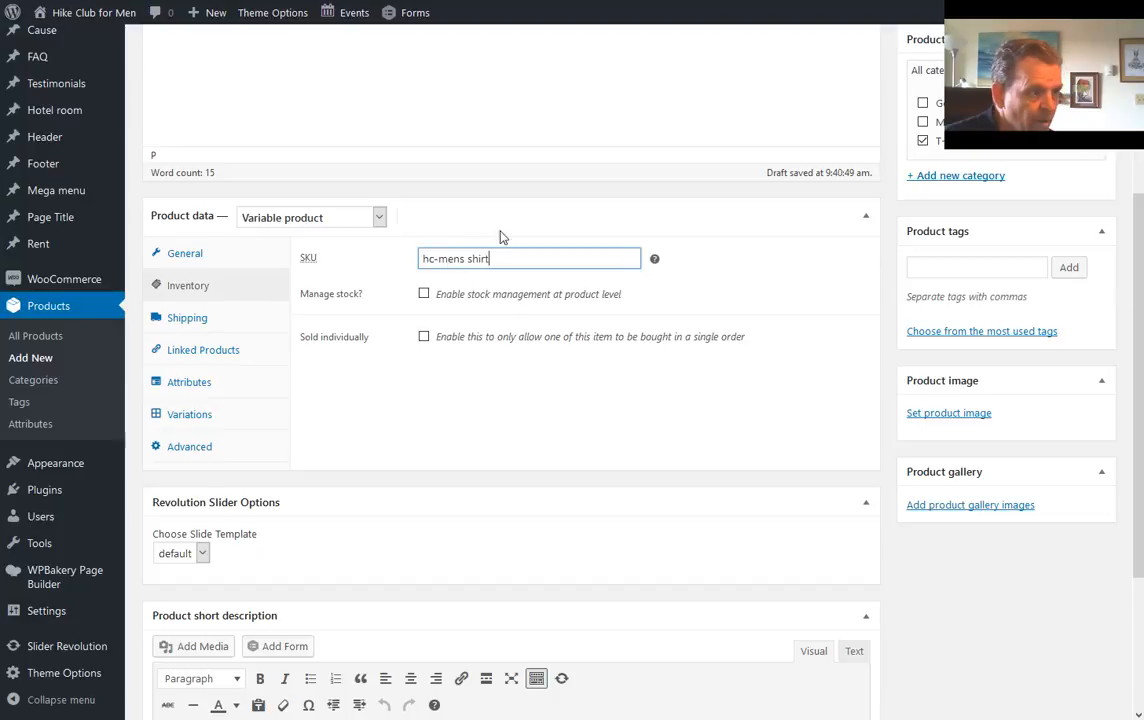
Enable stock management at product level with a stock quantity of 10 and backorders not allowed
scroll(528, 222, "up", 3)
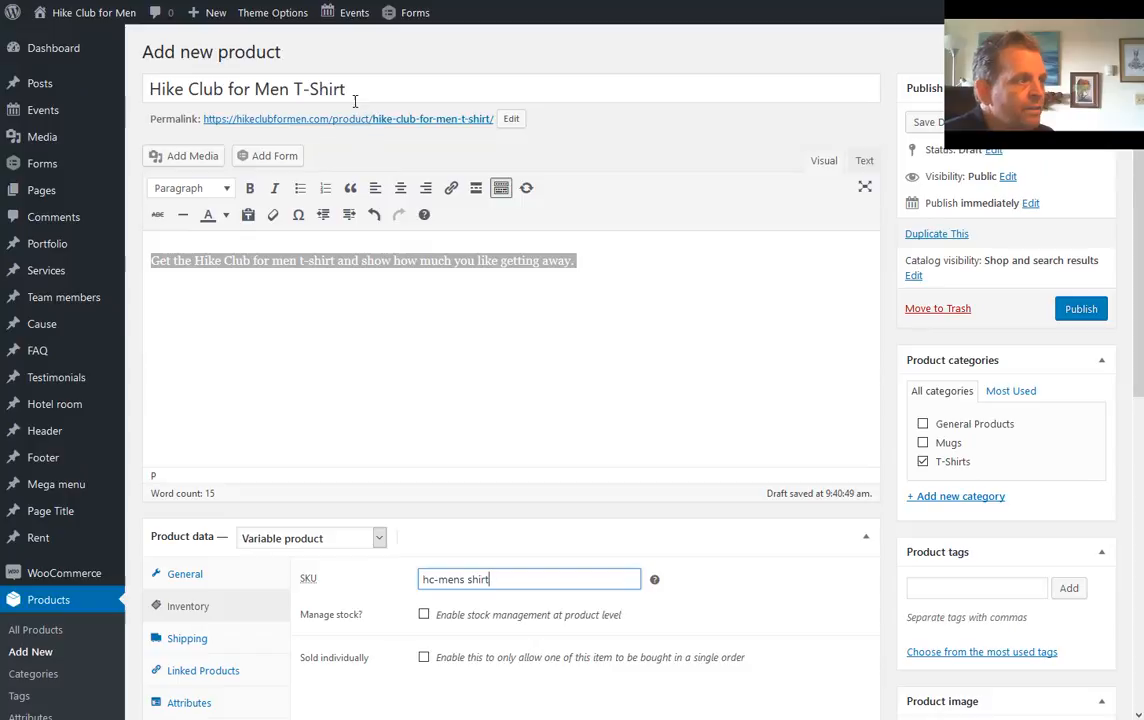
scroll(510, 440, "down", 1)
scroll(517, 454, "down", 3)
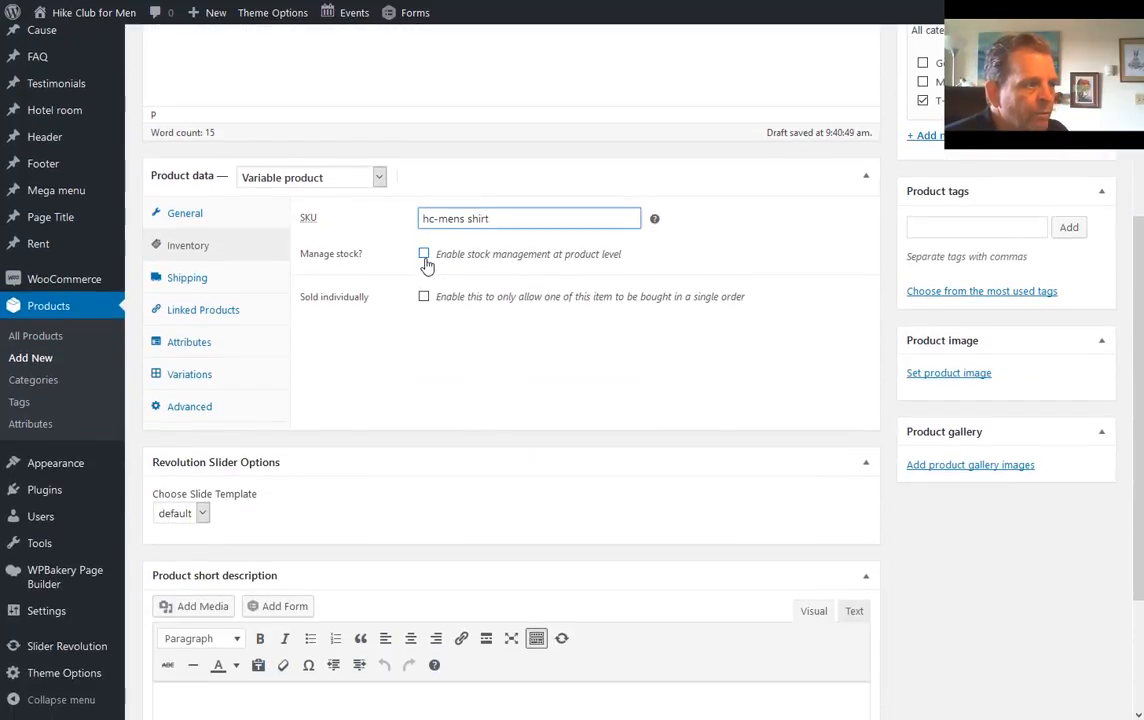
left_click(423, 254)
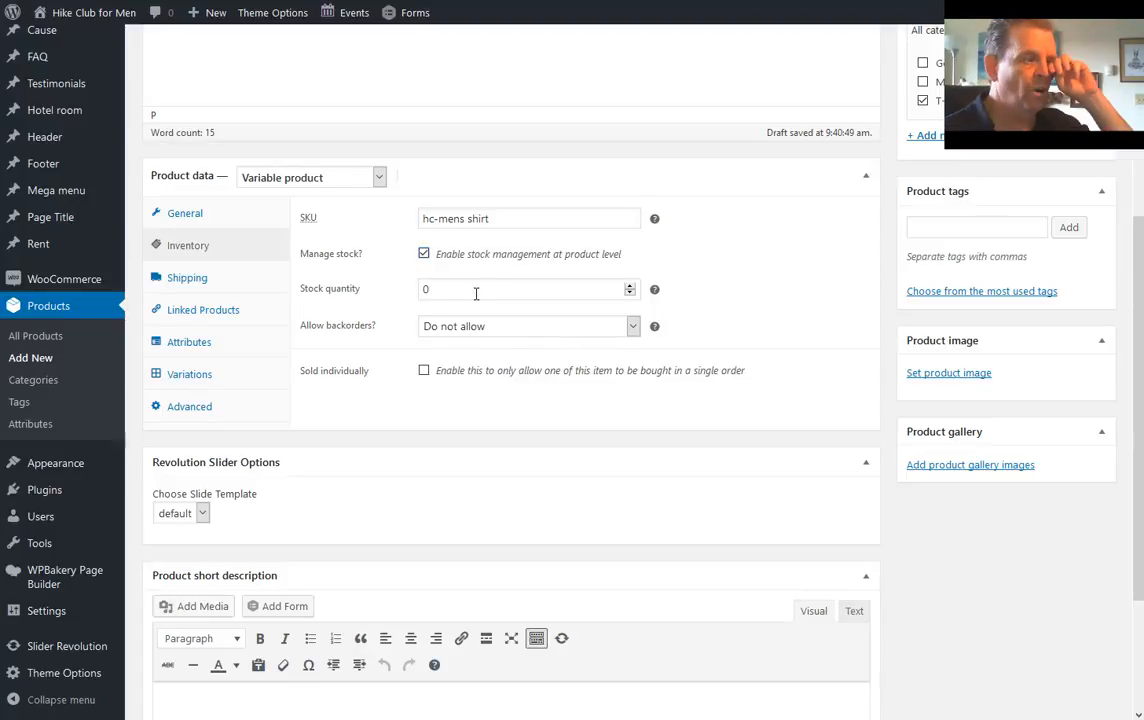
left_click(630, 287)
left_click(630, 287)
left_click(630, 287)
left_click(630, 287)
left_click(630, 287)
left_click(630, 287)
left_click(630, 287)
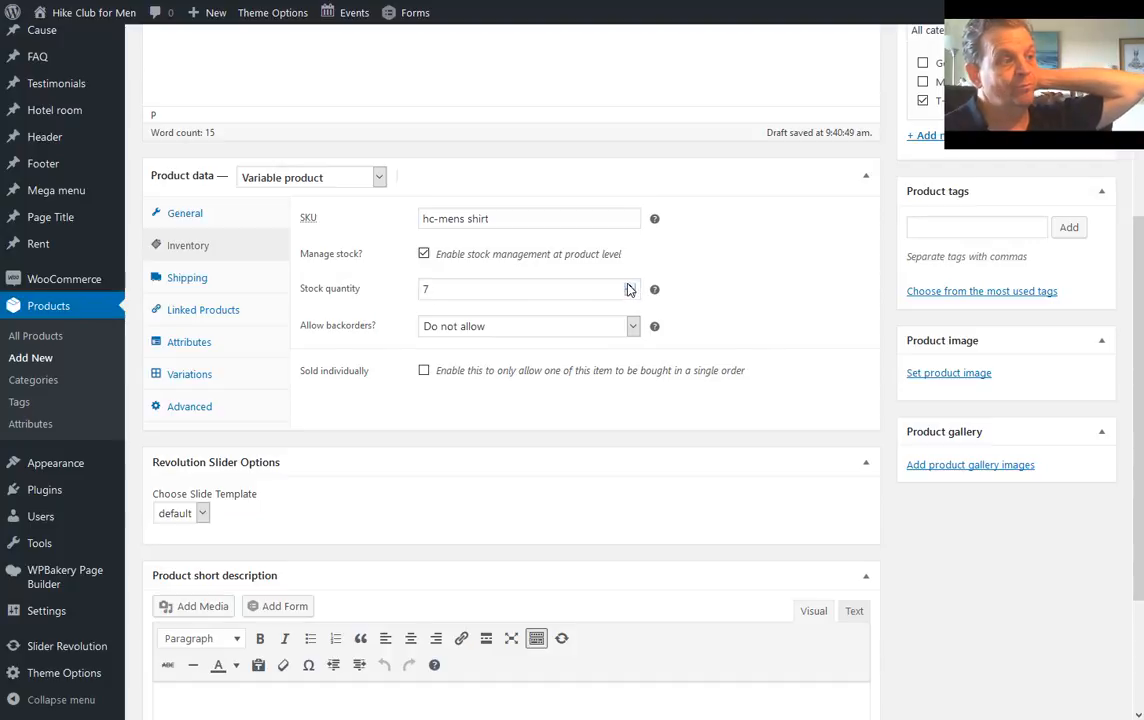
left_click(630, 287)
left_click(630, 287)
left_click(630, 287)
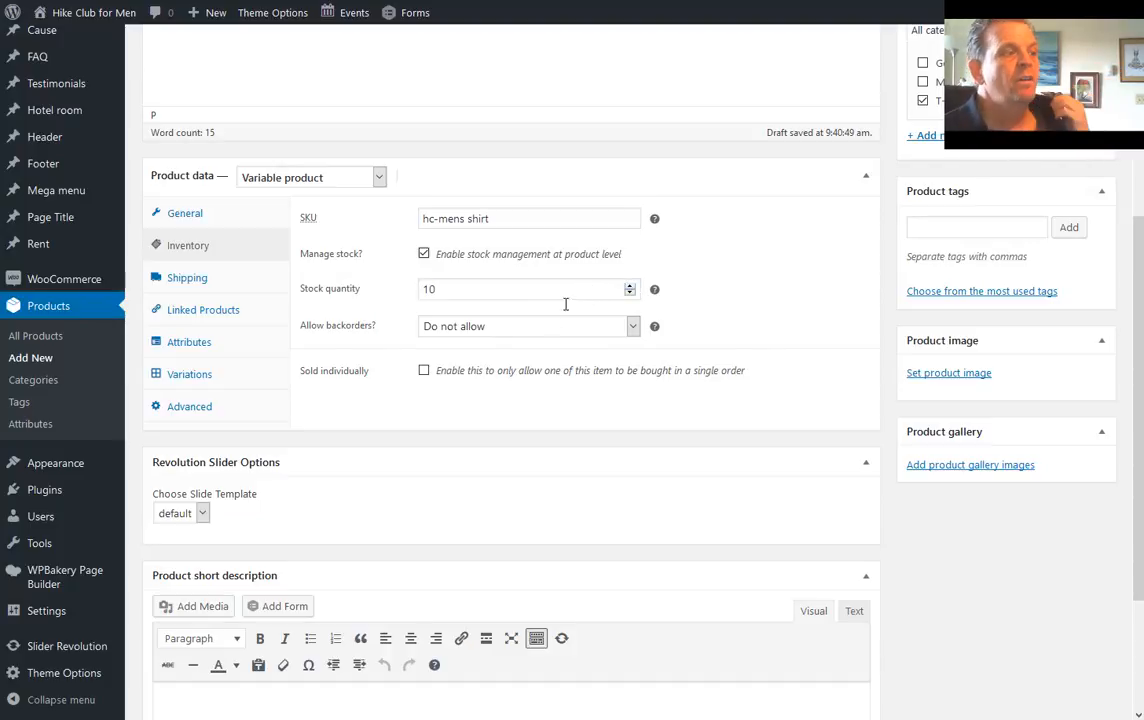
left_click(504, 328)
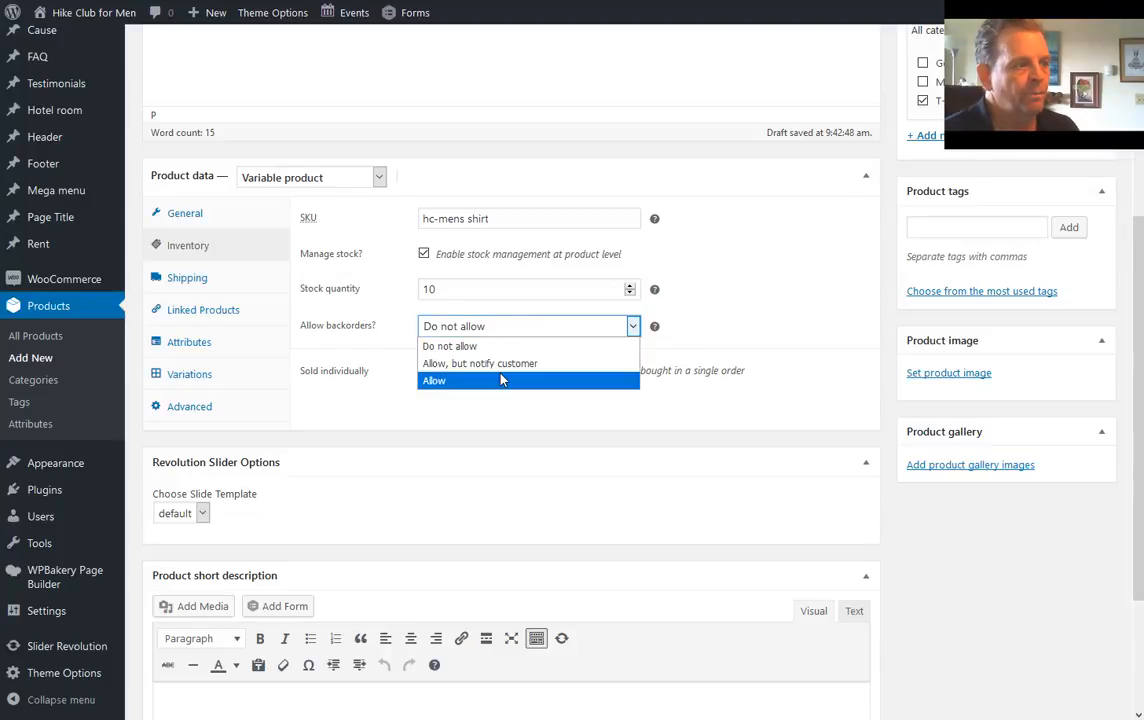
left_click(500, 328)
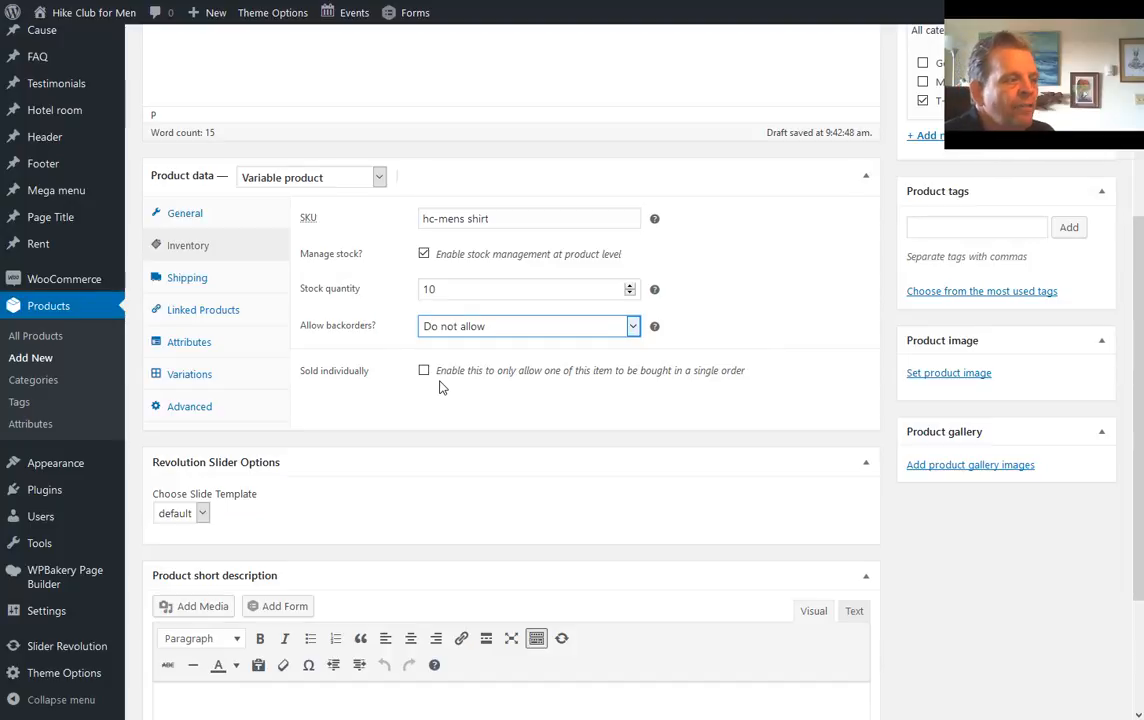
Set the shipping weight to .5 kg and the length, width and height to .22 cm each, with no shipping class
left_click(219, 286)
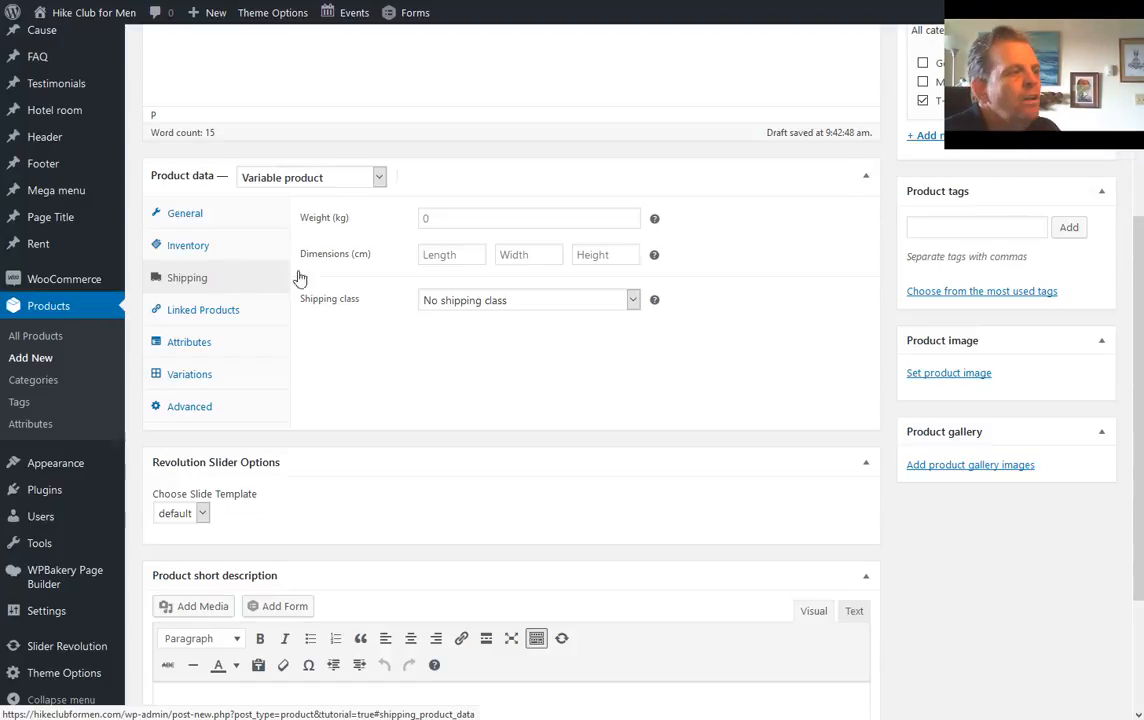
left_click(481, 221)
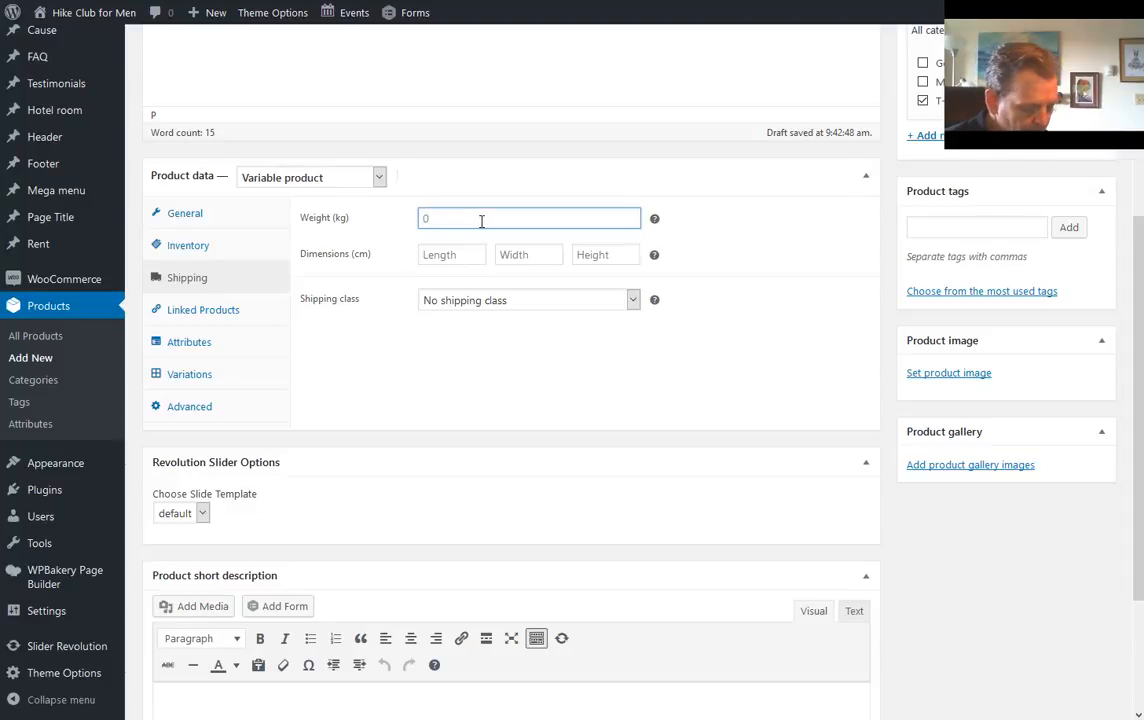
type(".5")
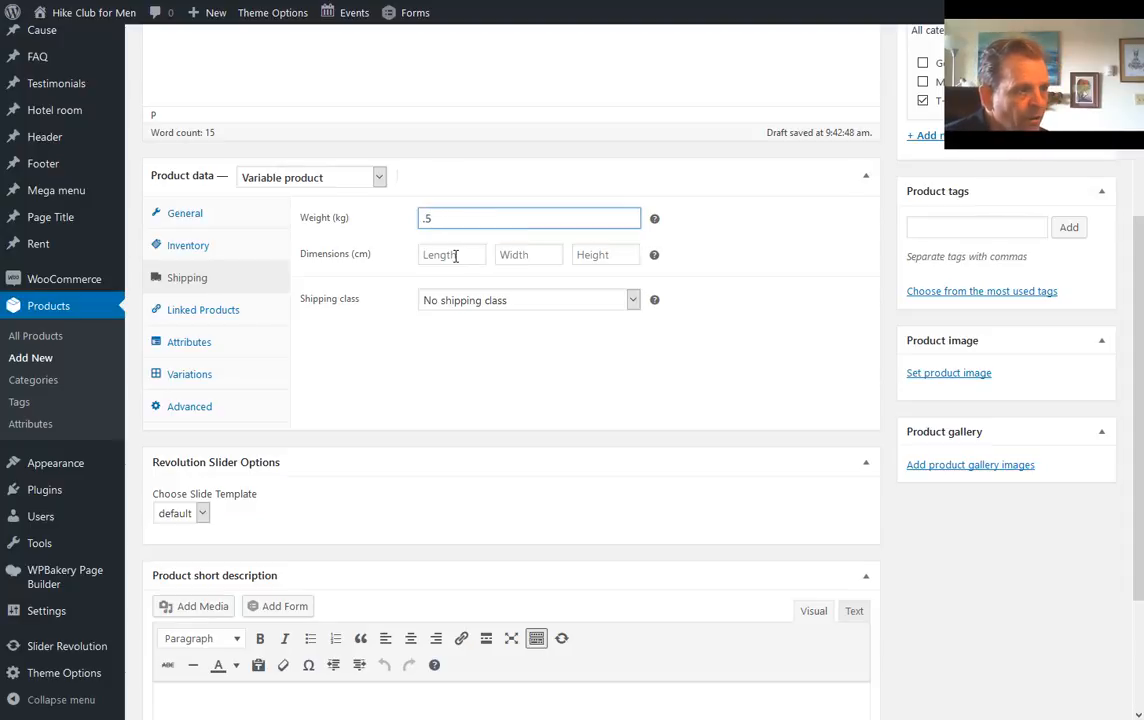
left_click(455, 256)
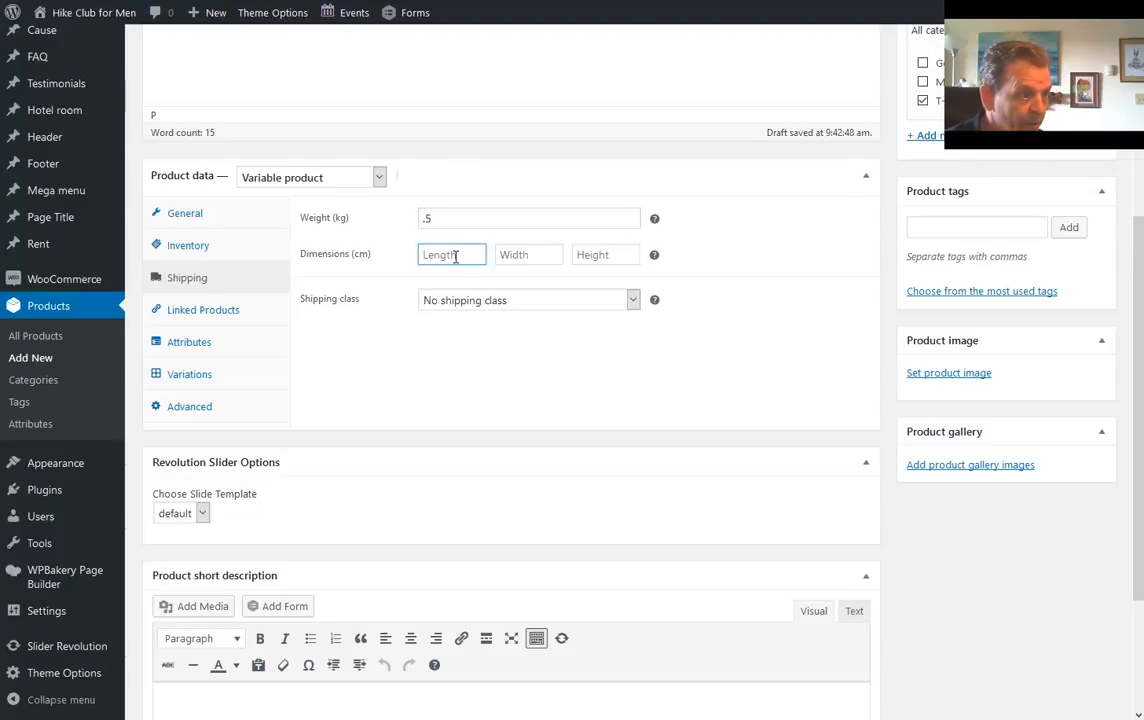
type(".22")
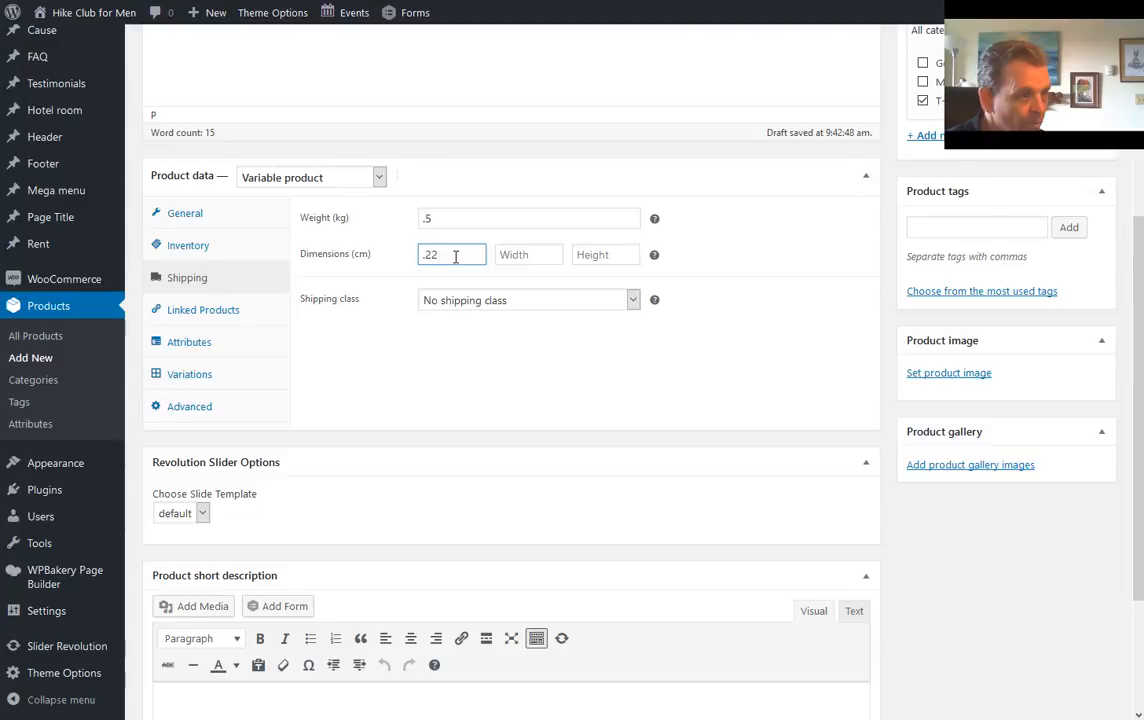
left_click(547, 258)
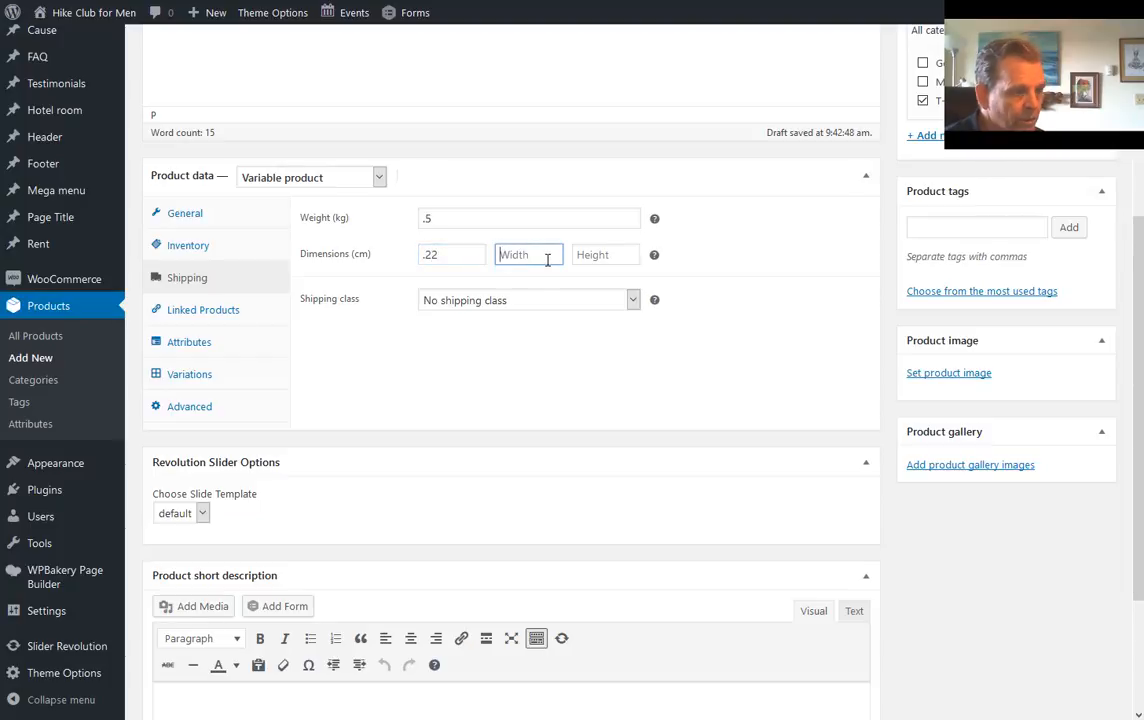
type(".22")
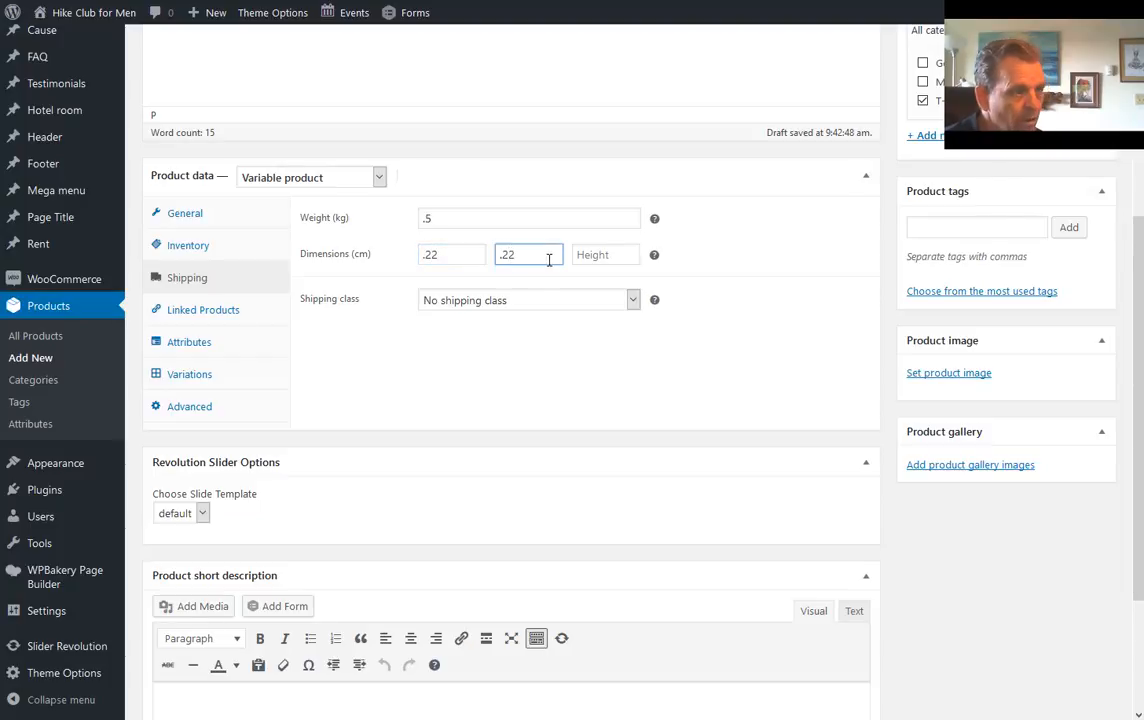
left_click(601, 258)
type(".22")
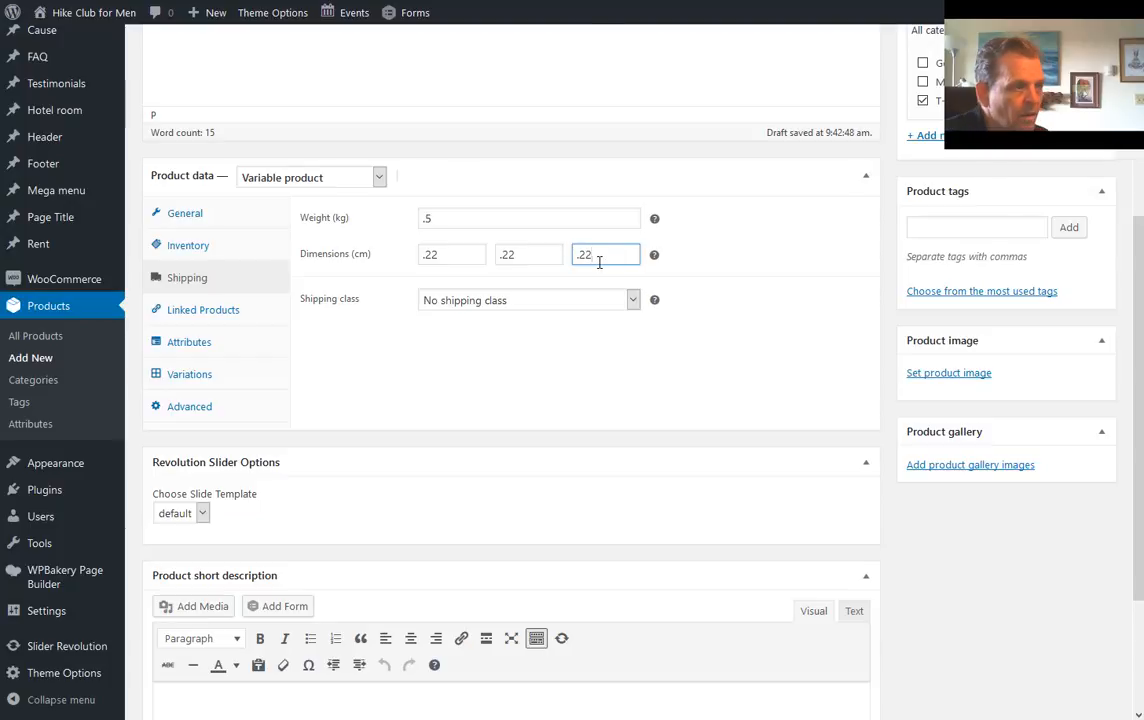
left_click(557, 302)
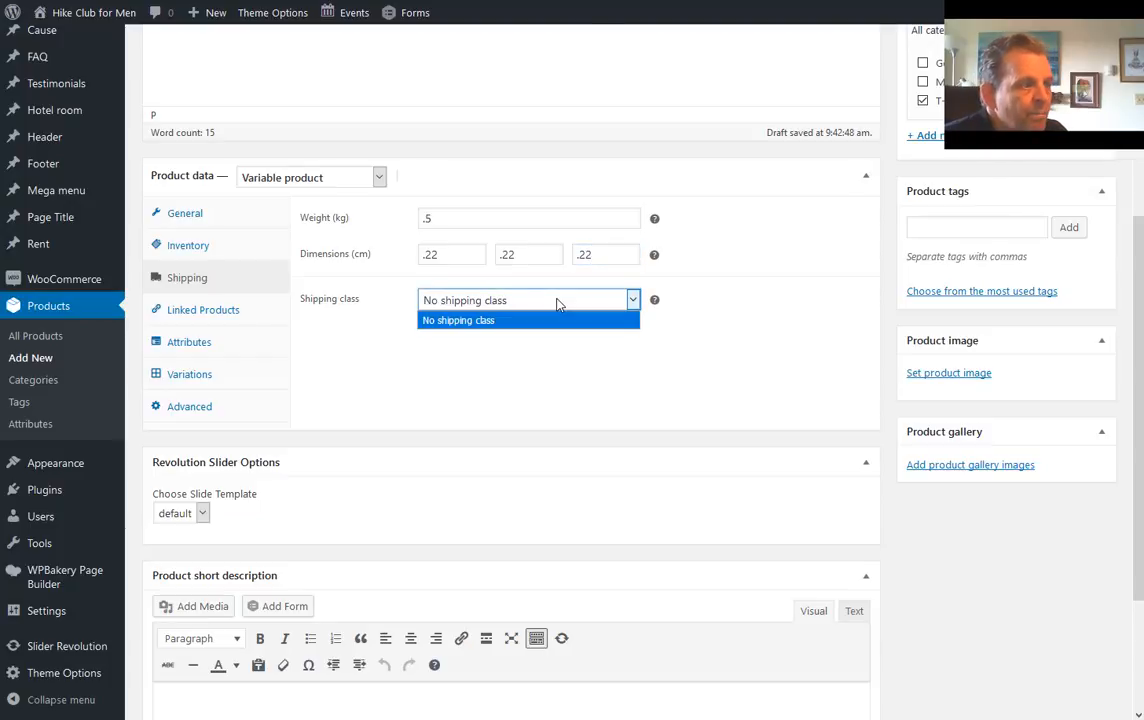
left_click(557, 303)
Look at the upsell and cross-sell settings of the product's linked products
left_click(236, 316)
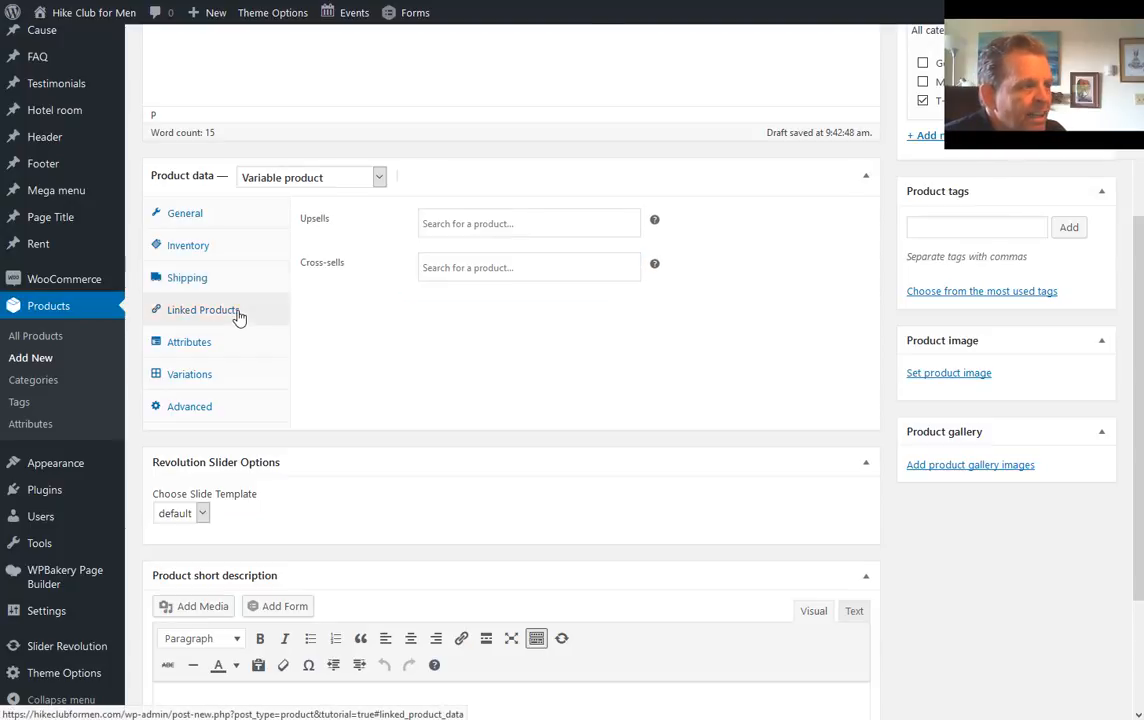
left_click(571, 222)
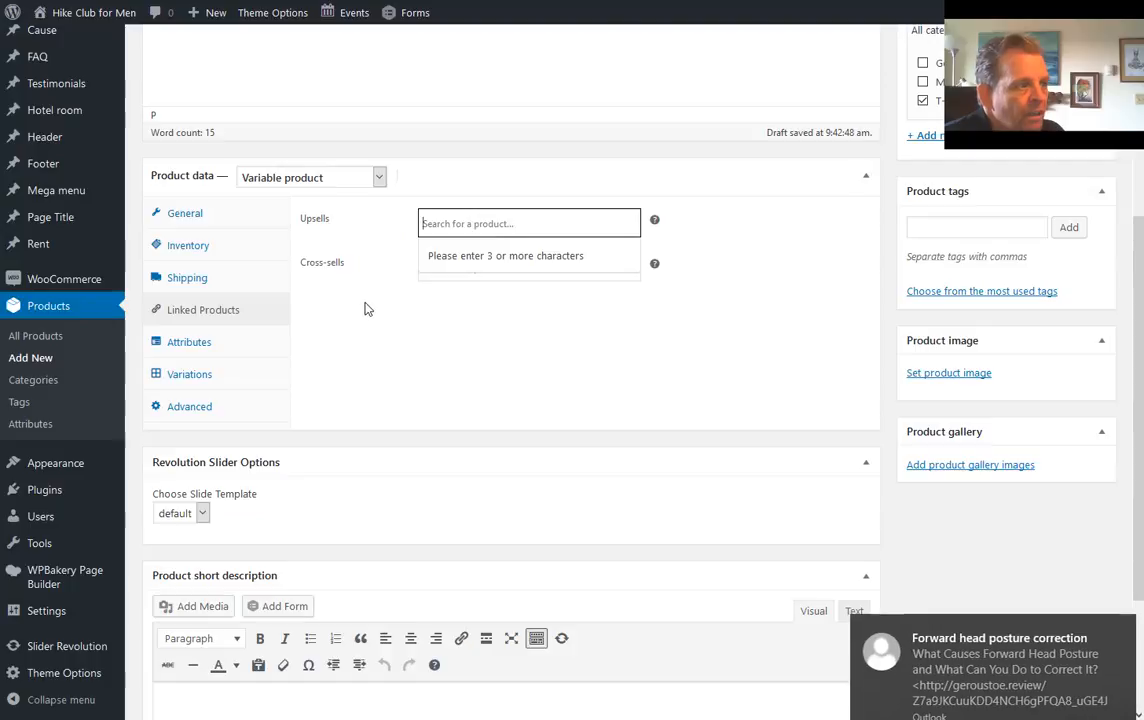
left_click(328, 280)
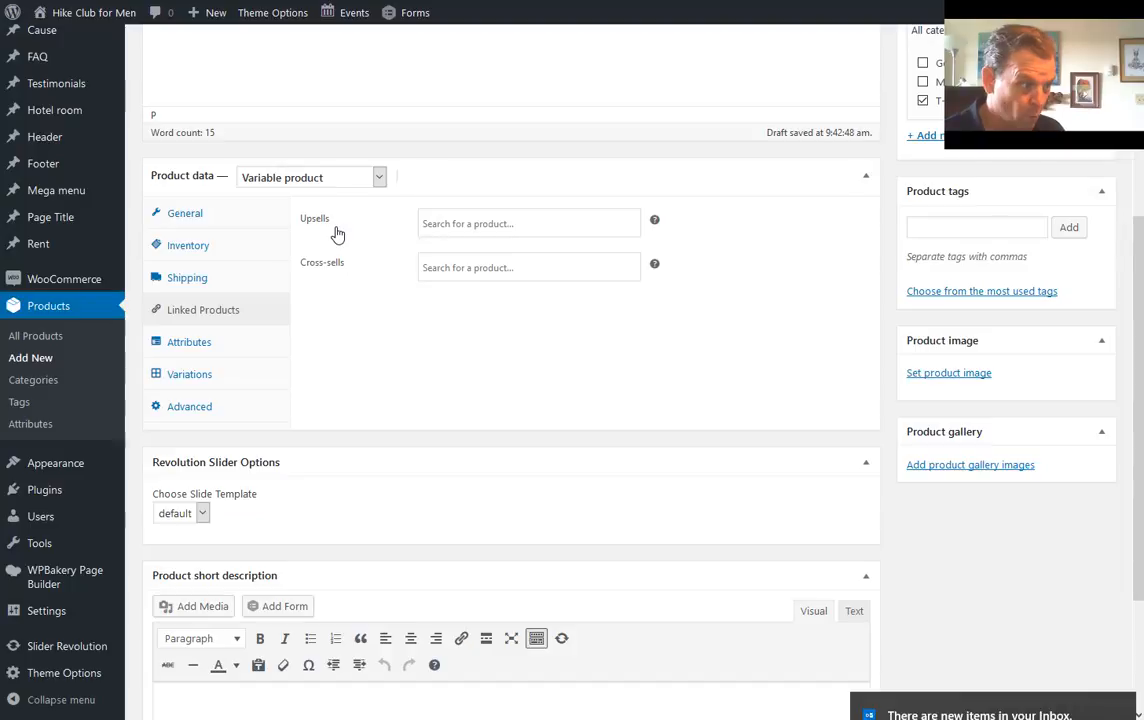
Add the Men's Shirts Sizes attribute to the product with all size terms from Small to XXXLarge as its values
left_click(229, 350)
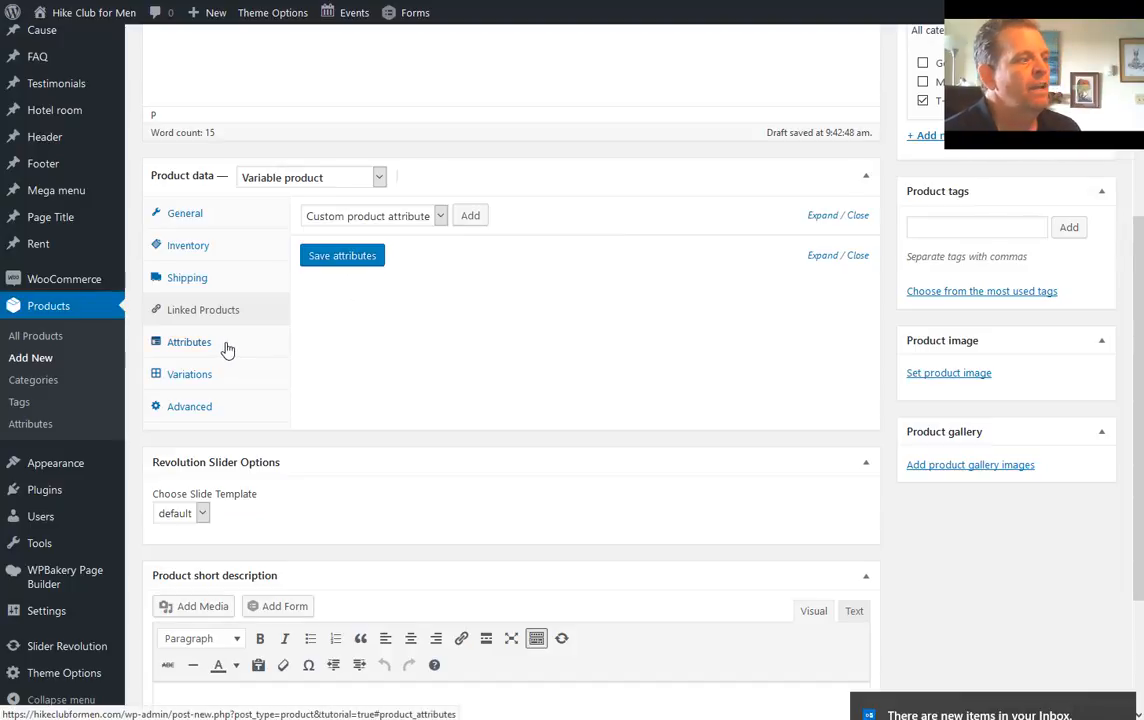
left_click(437, 218)
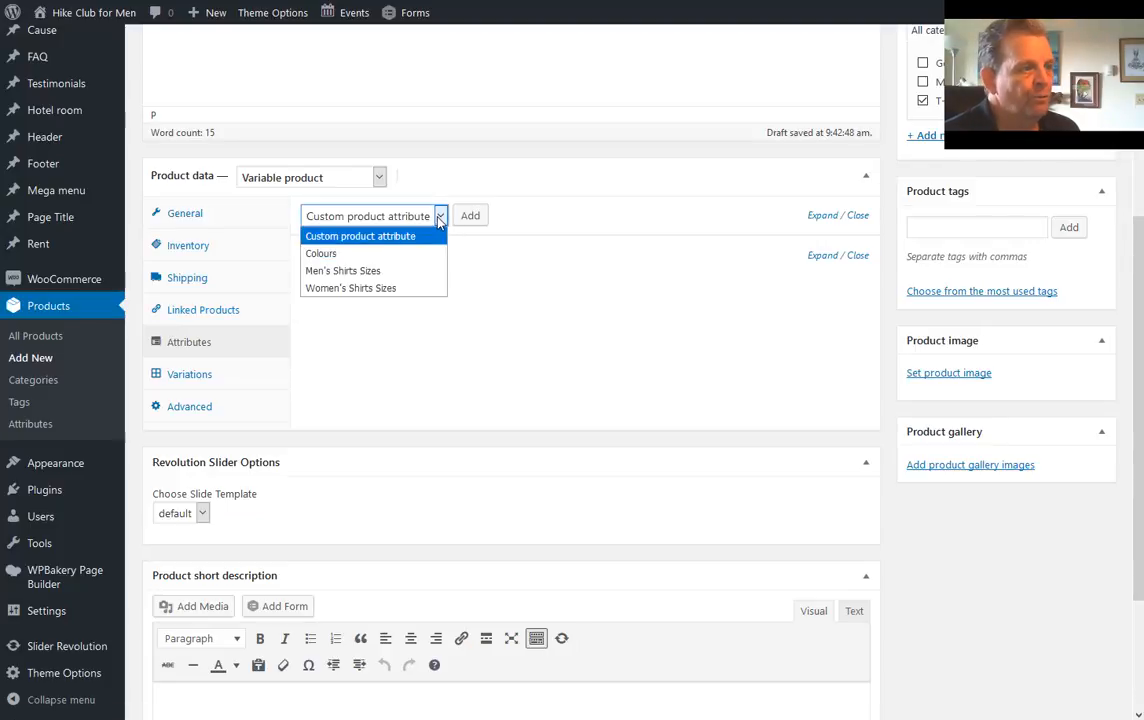
left_click(370, 278)
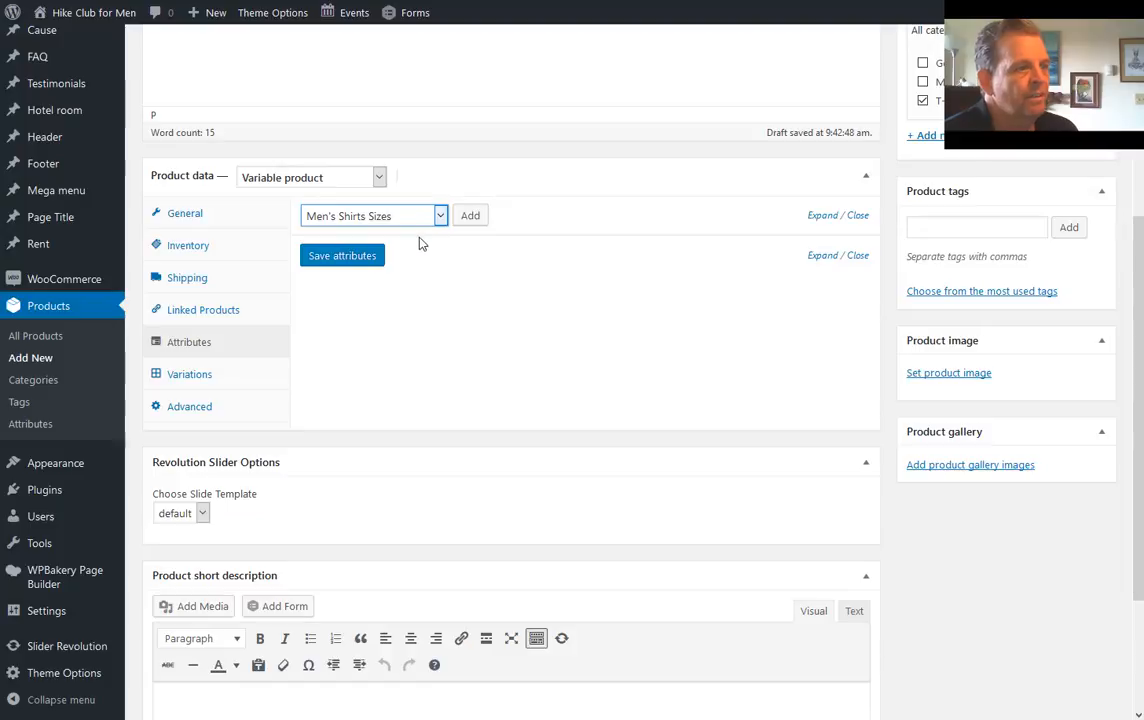
left_click(465, 218)
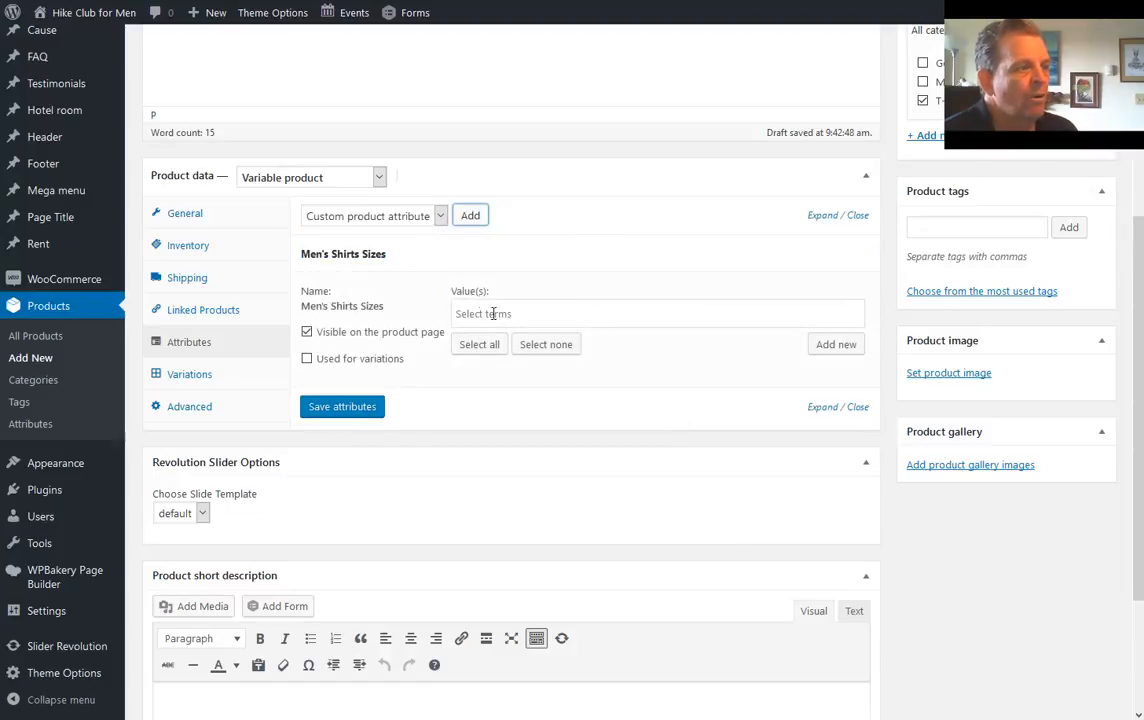
left_click(493, 314)
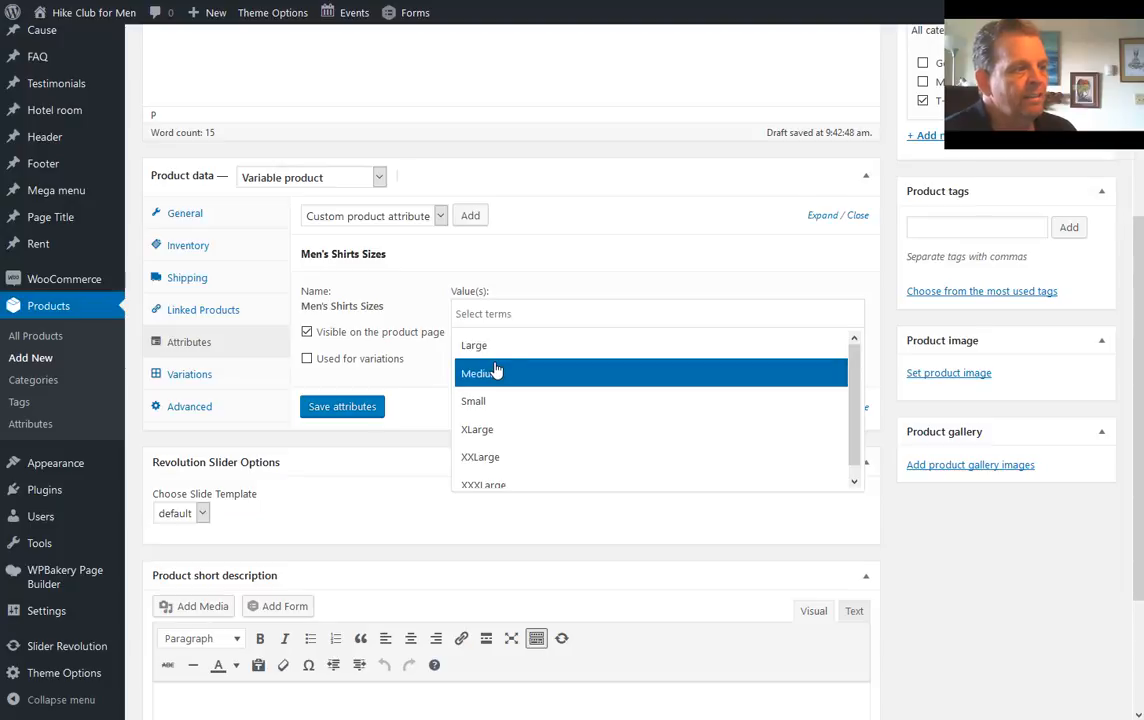
left_click(494, 347)
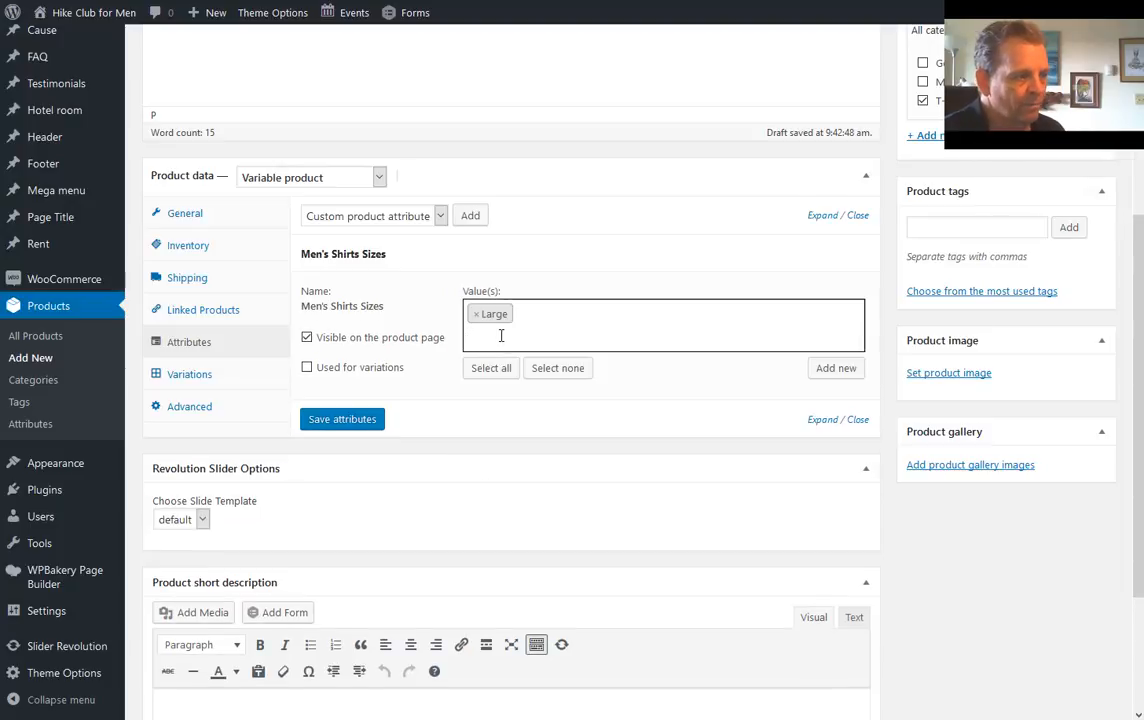
left_click(504, 369)
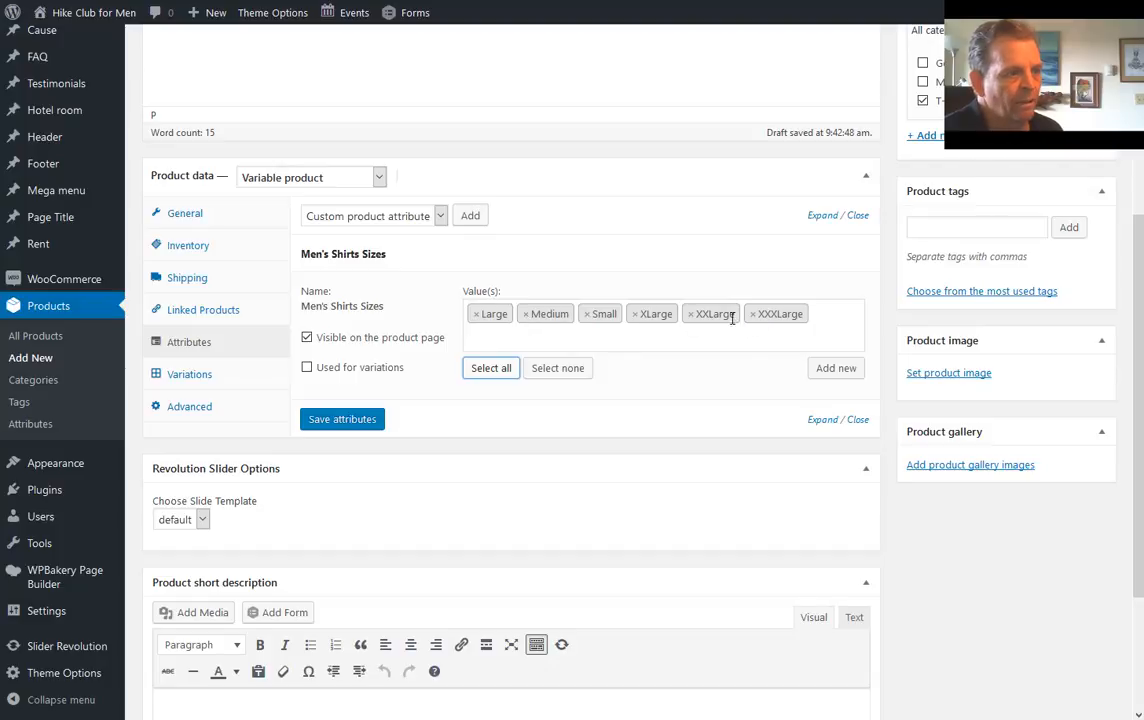
Remove Small and XLarge from the attribute's values and restore the full selection of sizes
left_click(586, 315)
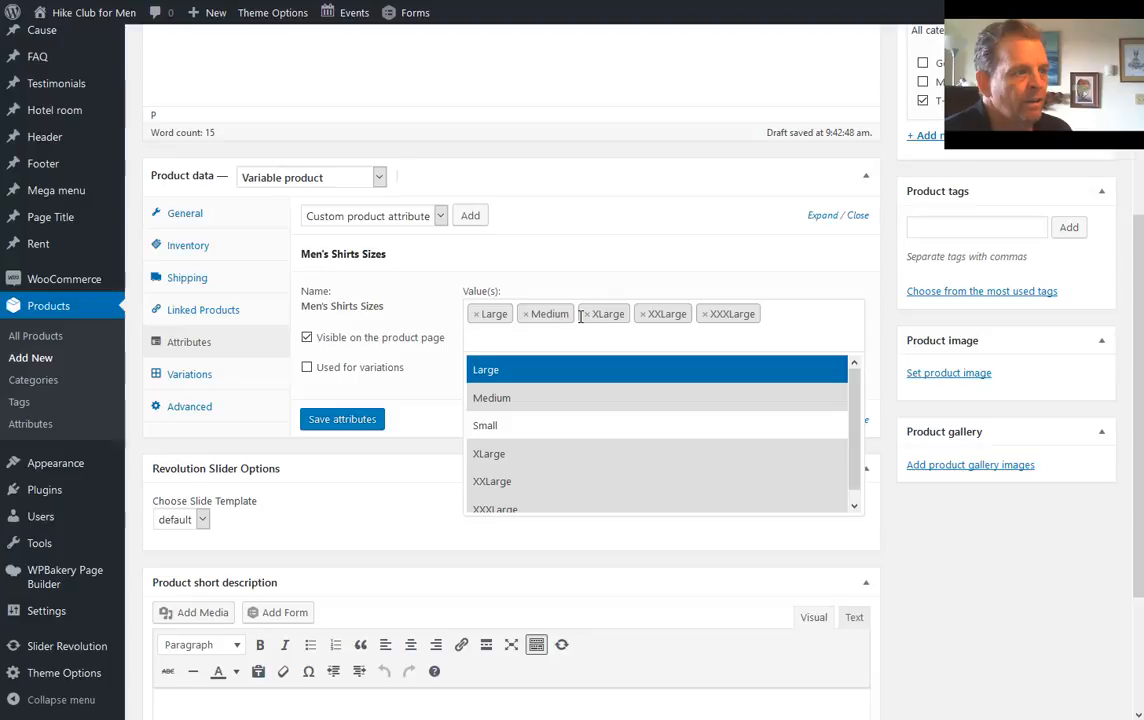
left_click(587, 314)
left_click(552, 339)
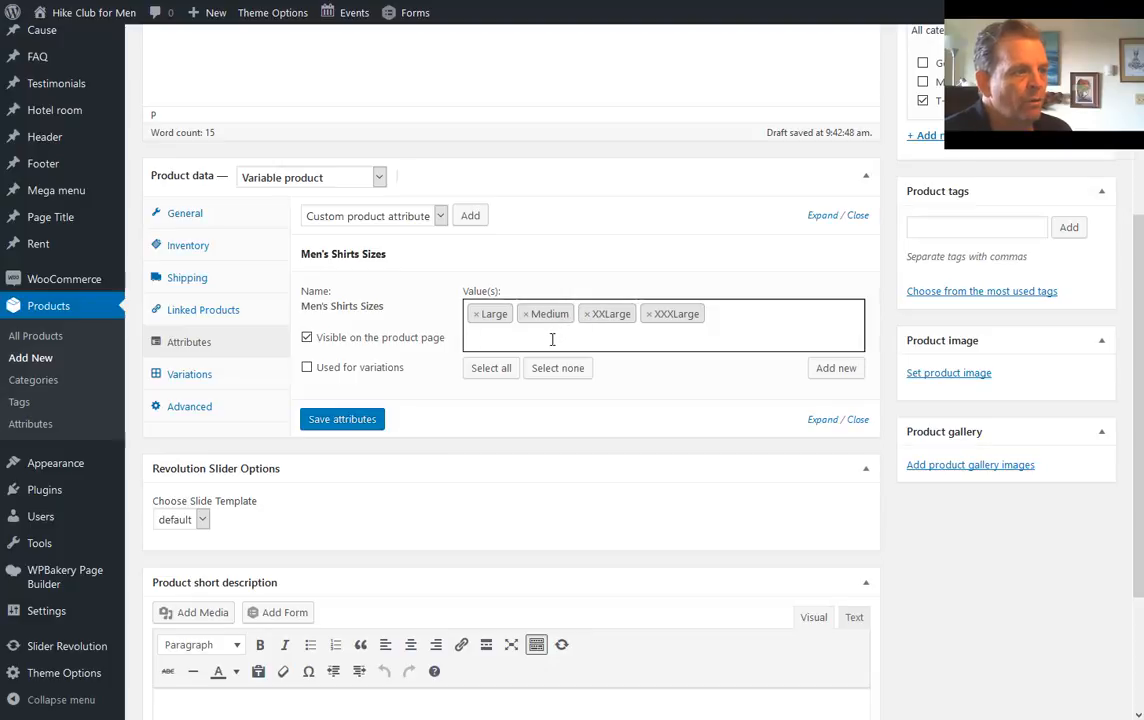
left_click(492, 372)
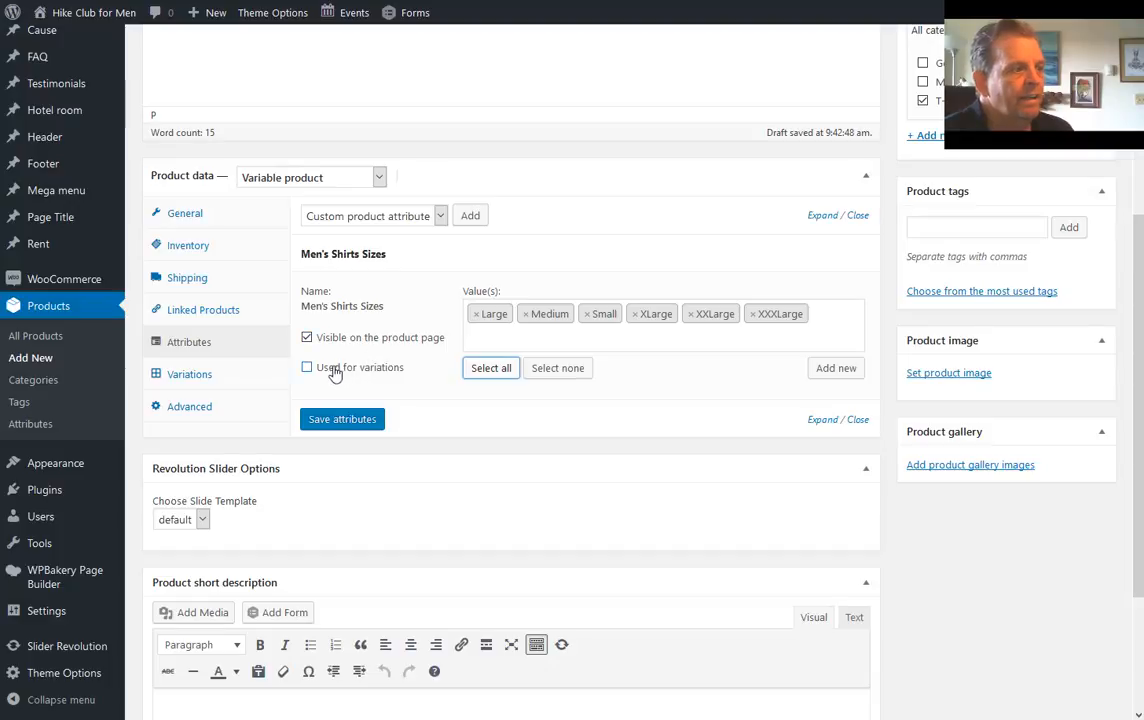
Enable the Men's Shirts Sizes attribute for variations and save the attributes
left_click(308, 368)
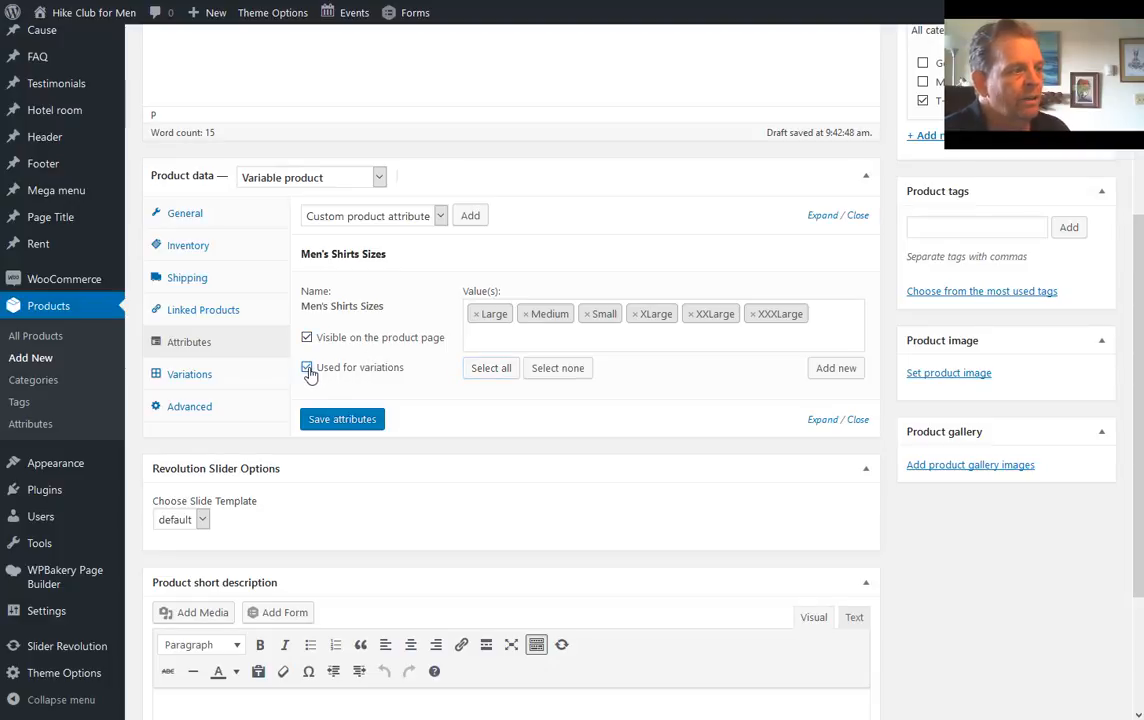
left_click(338, 418)
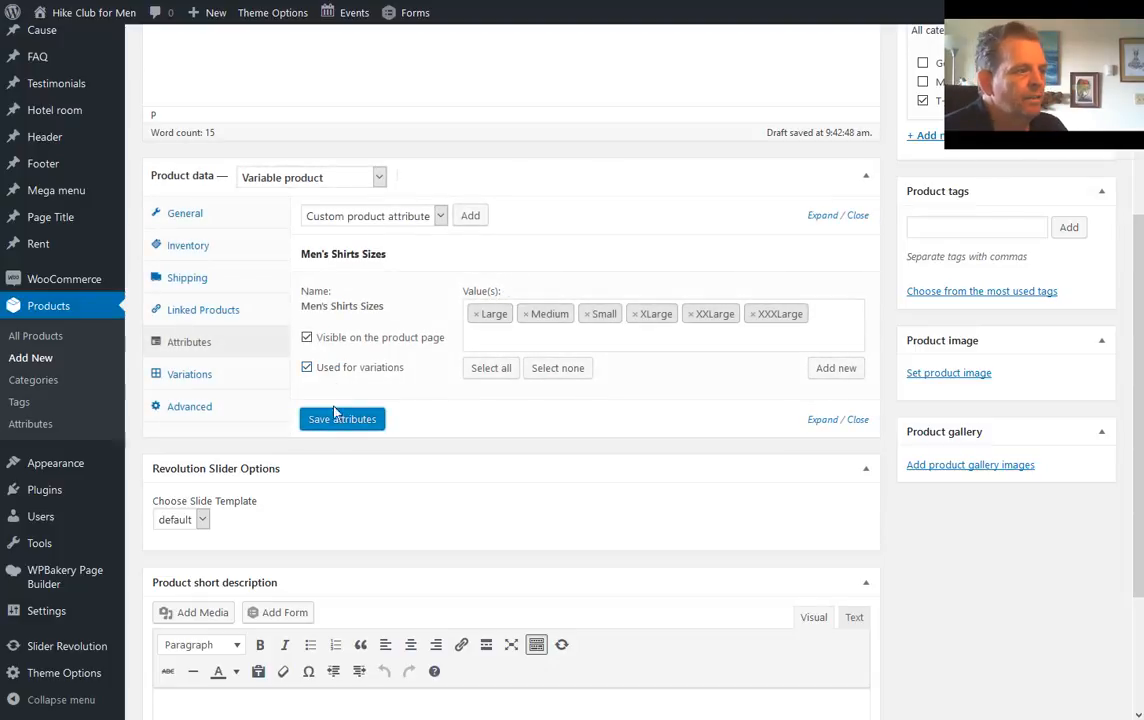
Create the product's variations from all attributes and confirm linking every combination
left_click(204, 374)
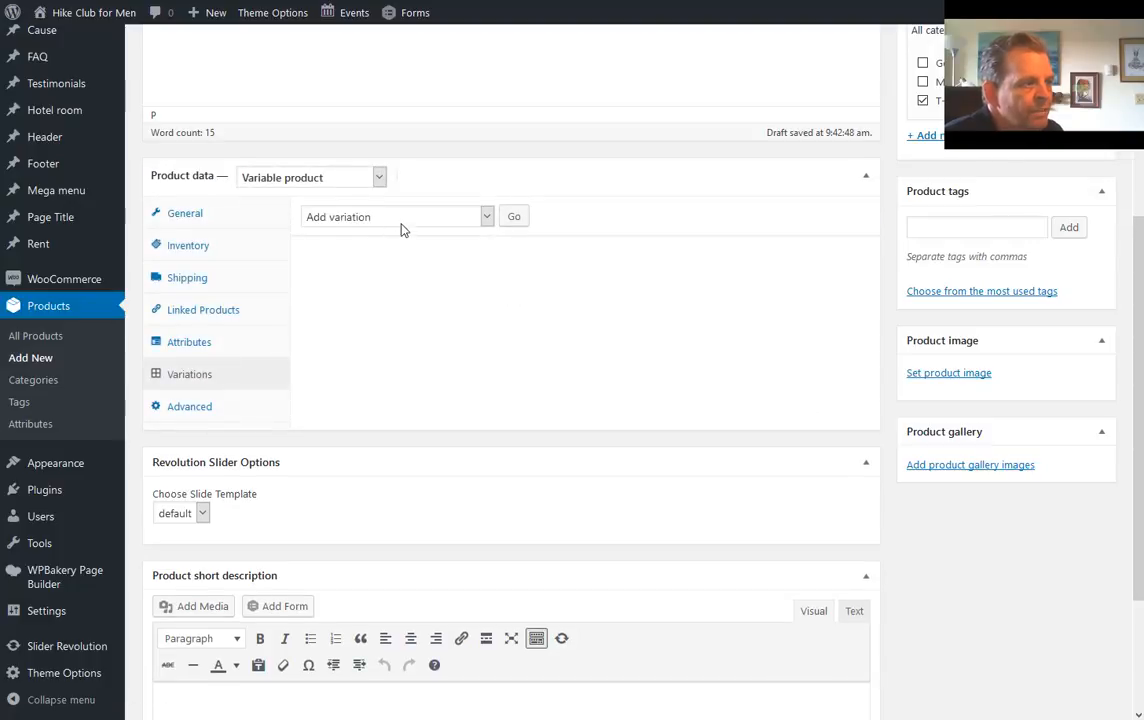
left_click(403, 217)
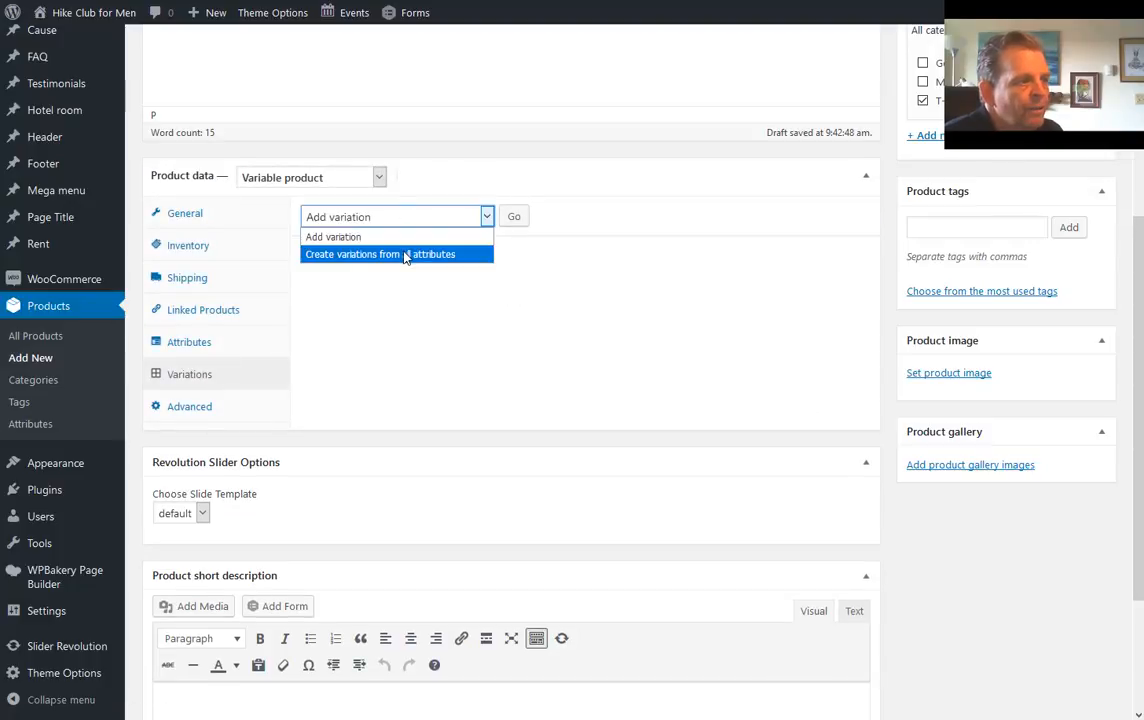
left_click(405, 254)
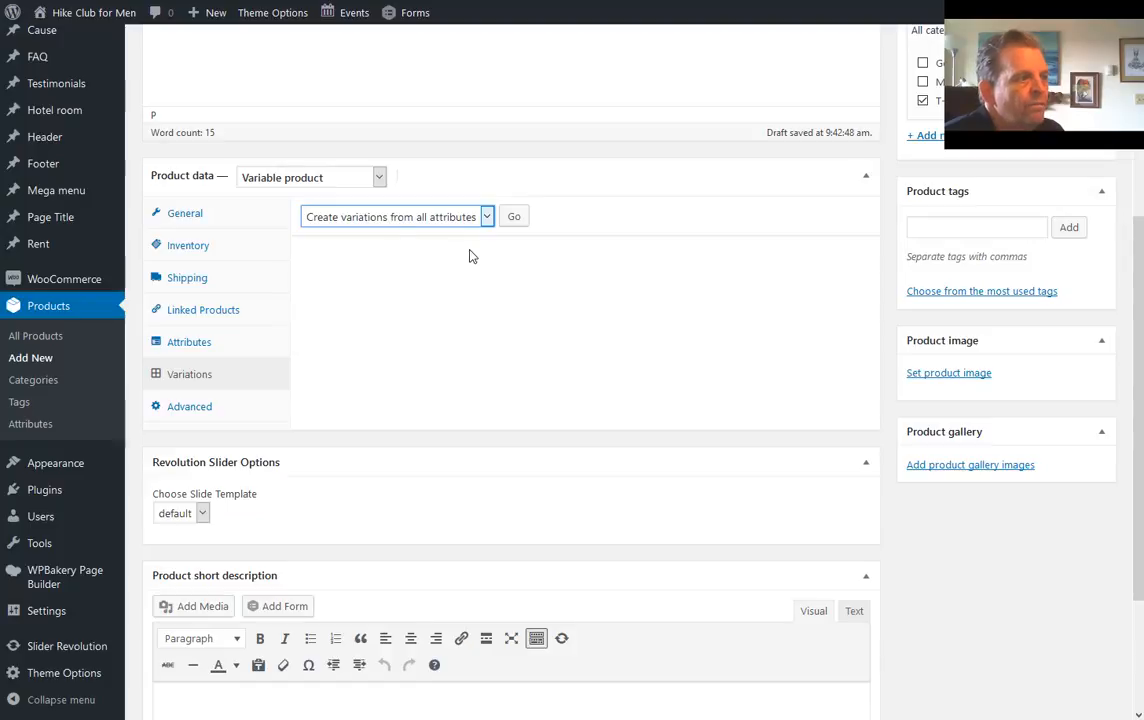
left_click(514, 218)
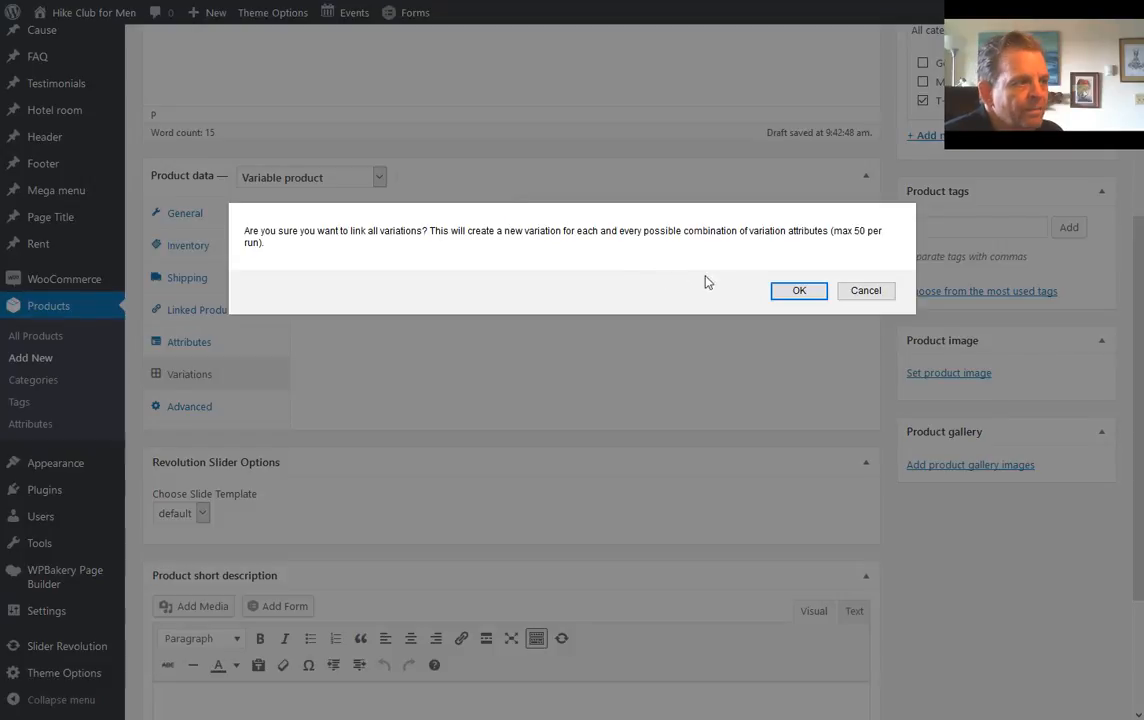
left_click(794, 290)
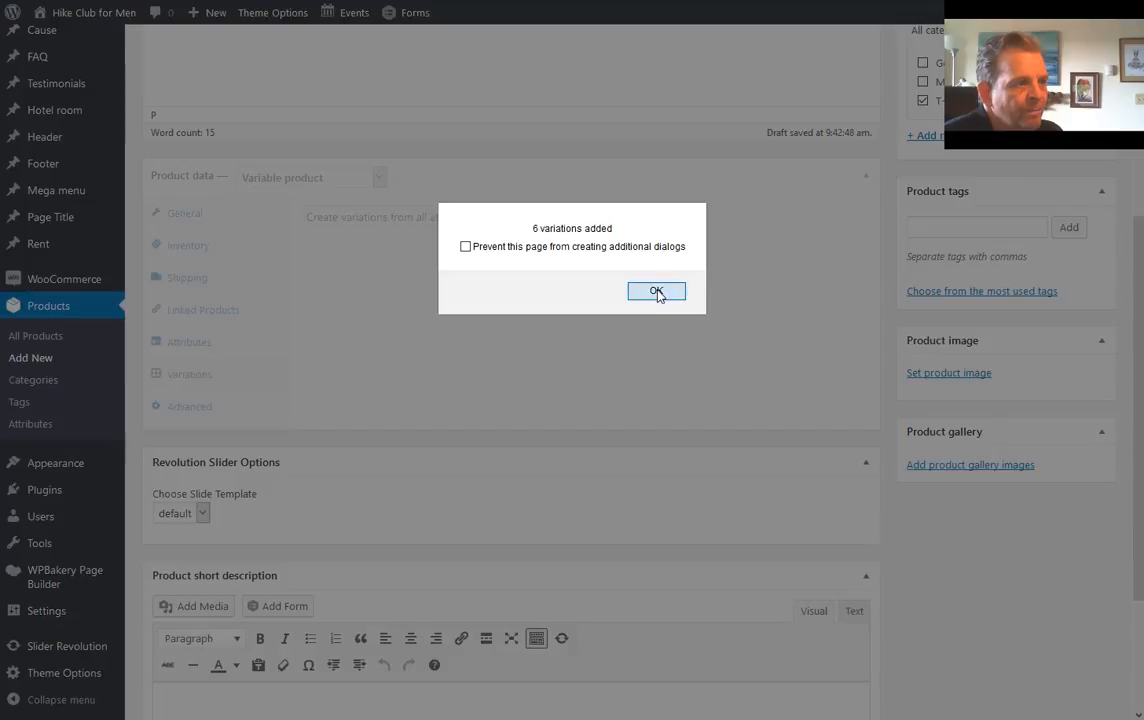
left_click(656, 291)
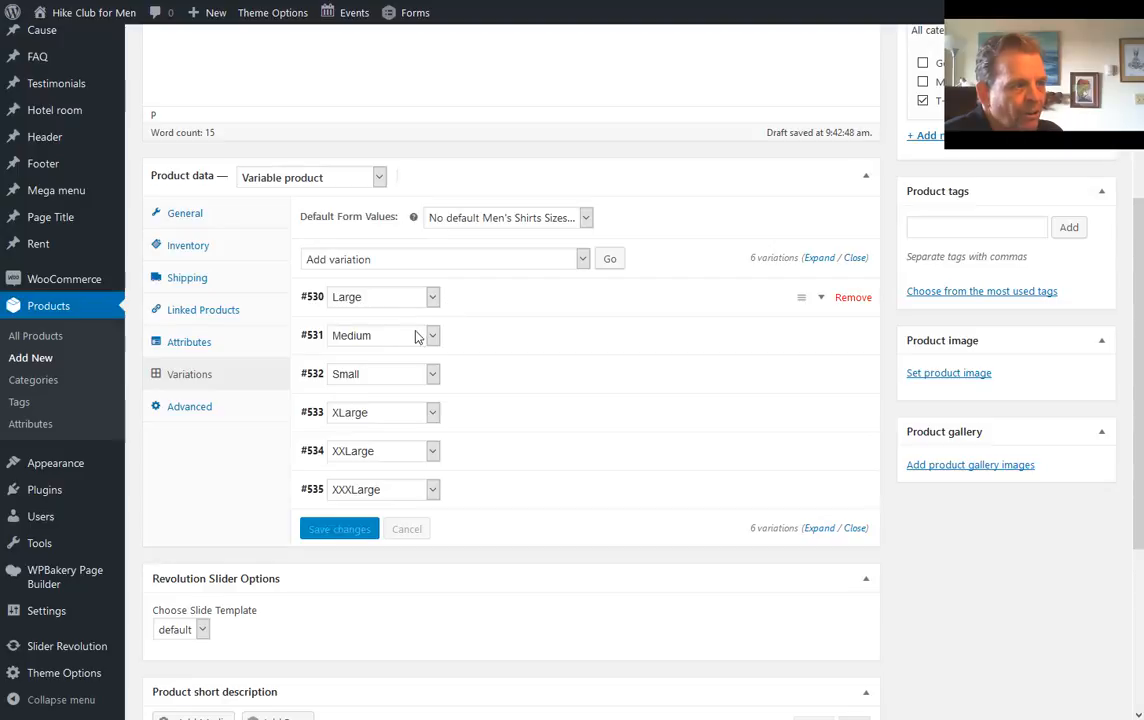
Examine the Large variation's settings, including SKU, regular price, stock status, weight, dimensions and tax class
left_click(812, 305)
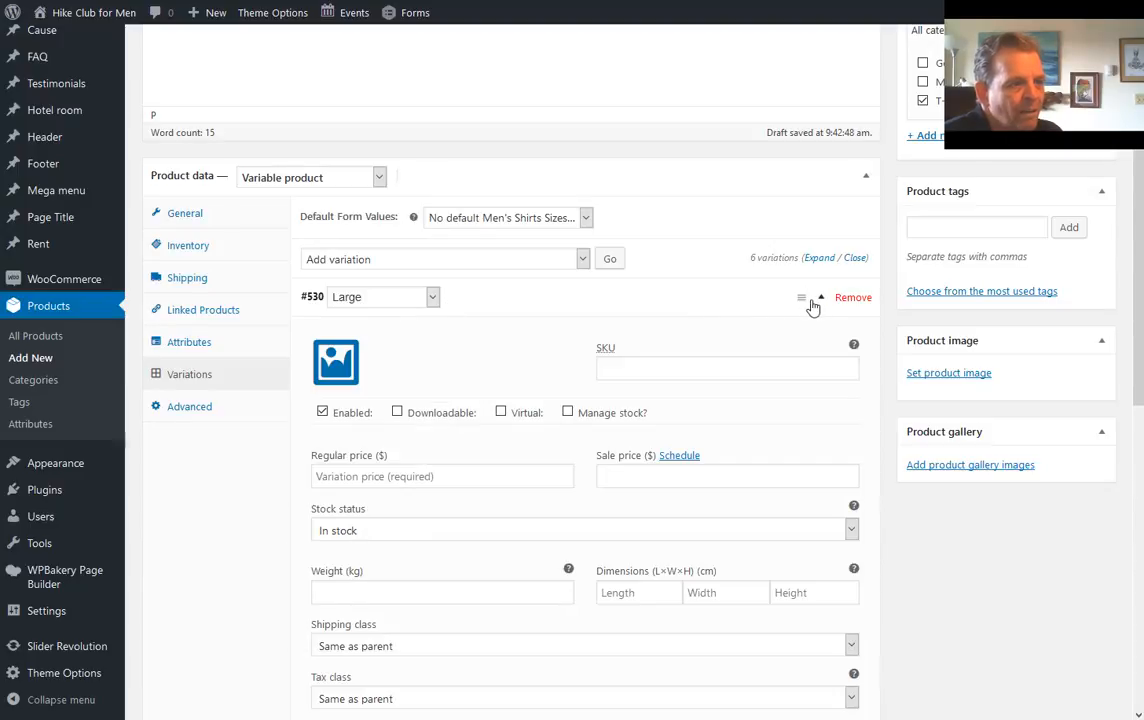
left_click(626, 364)
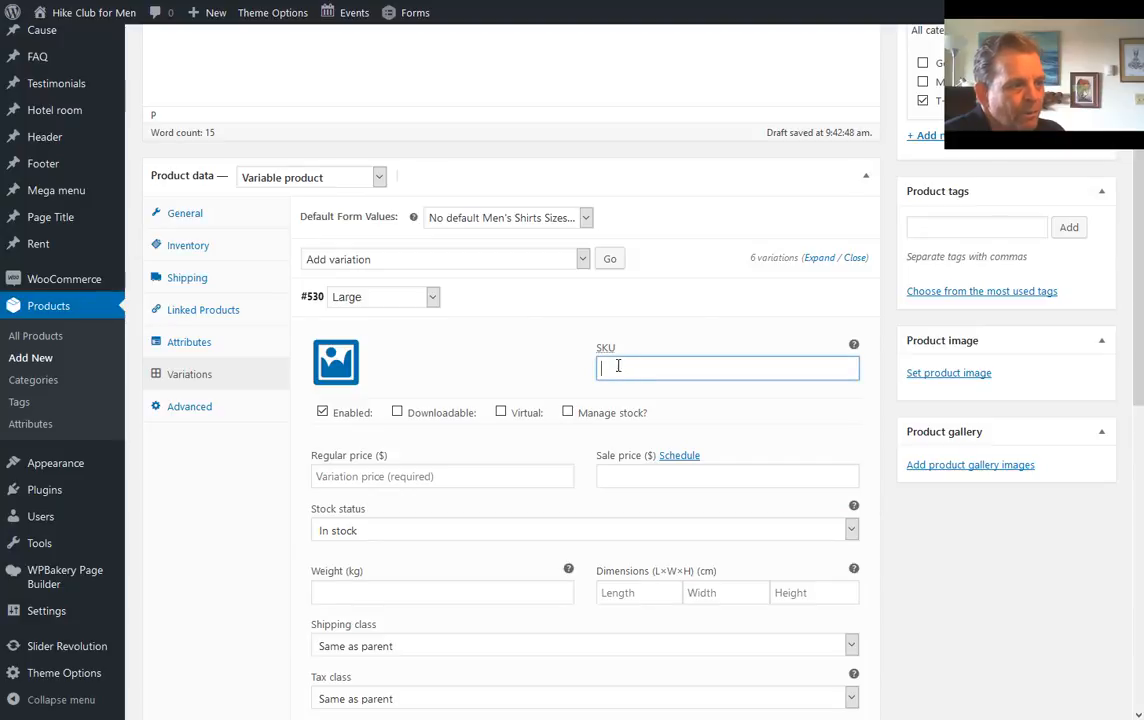
left_click(376, 476)
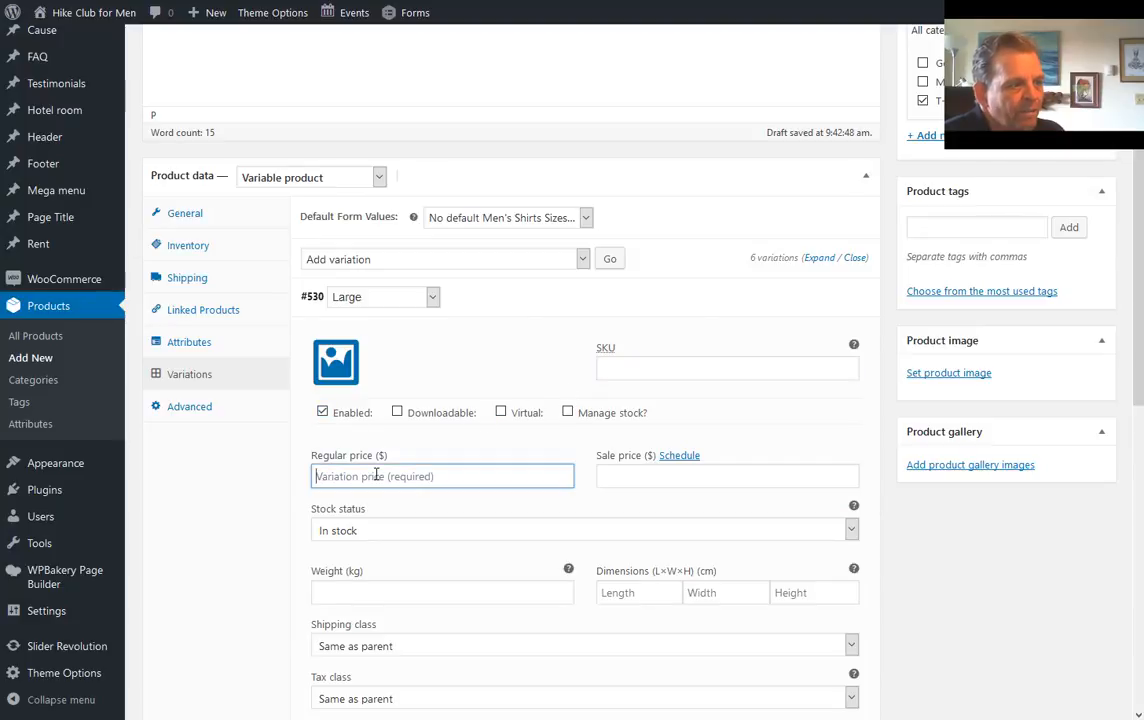
scroll(374, 470, "down", 1)
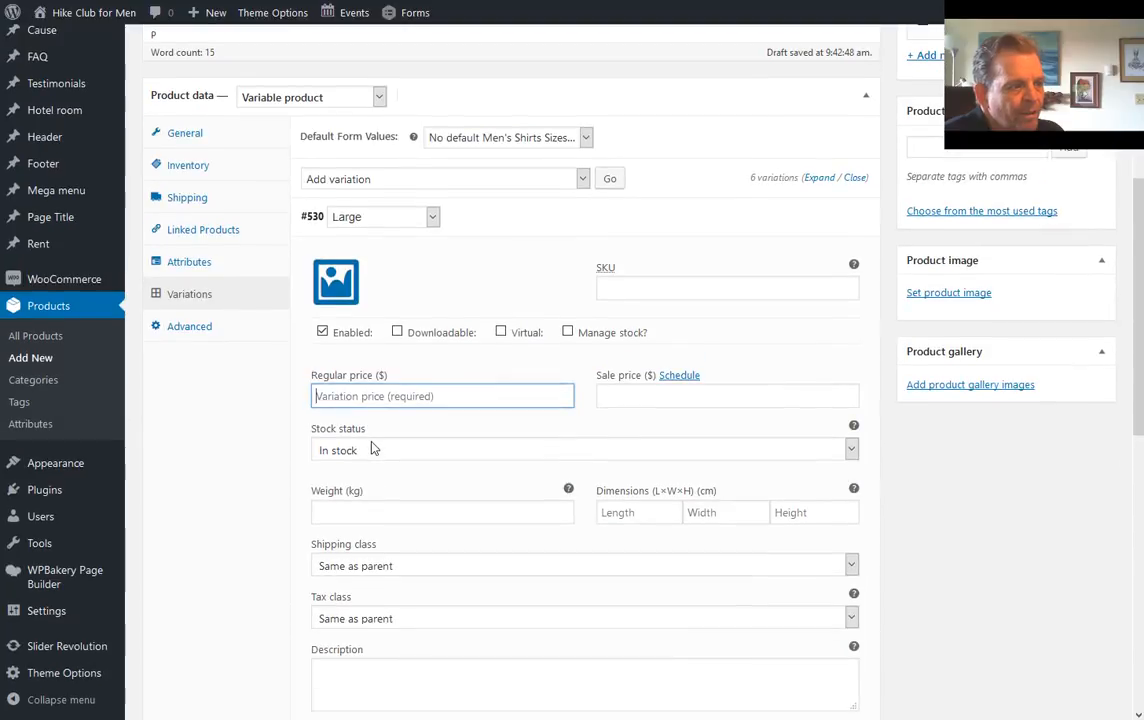
scroll(375, 455, "down", 1)
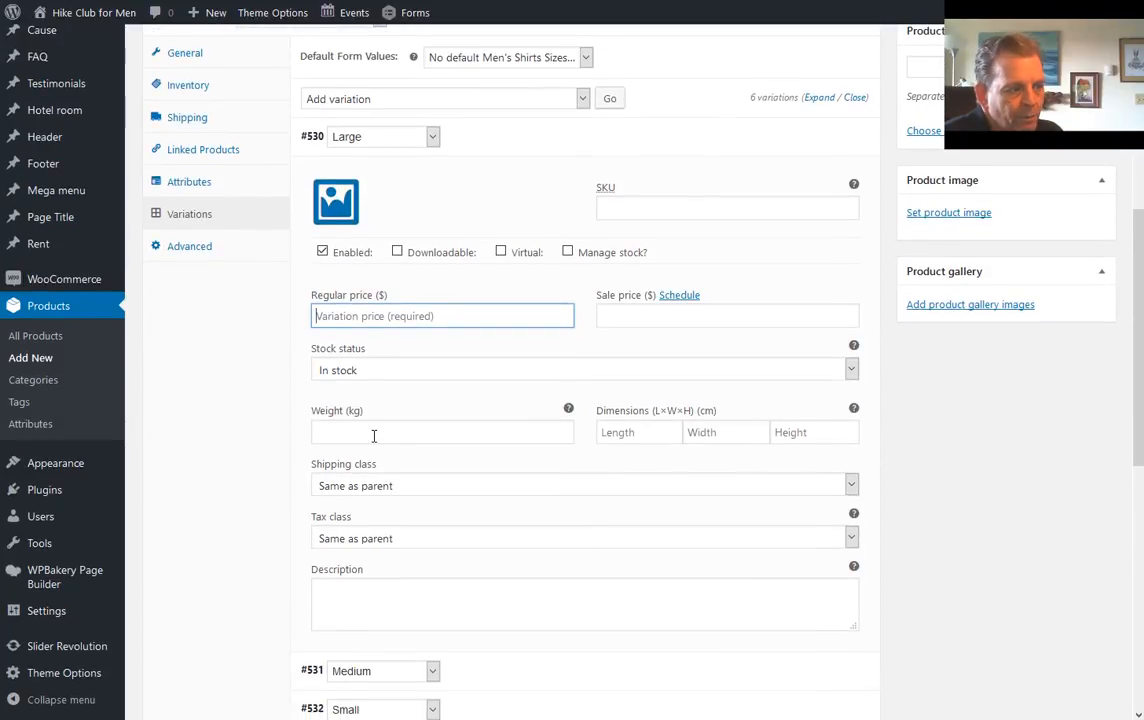
scroll(374, 436, "up", 1)
scroll(373, 438, "down", 3)
scroll(373, 438, "up", 2)
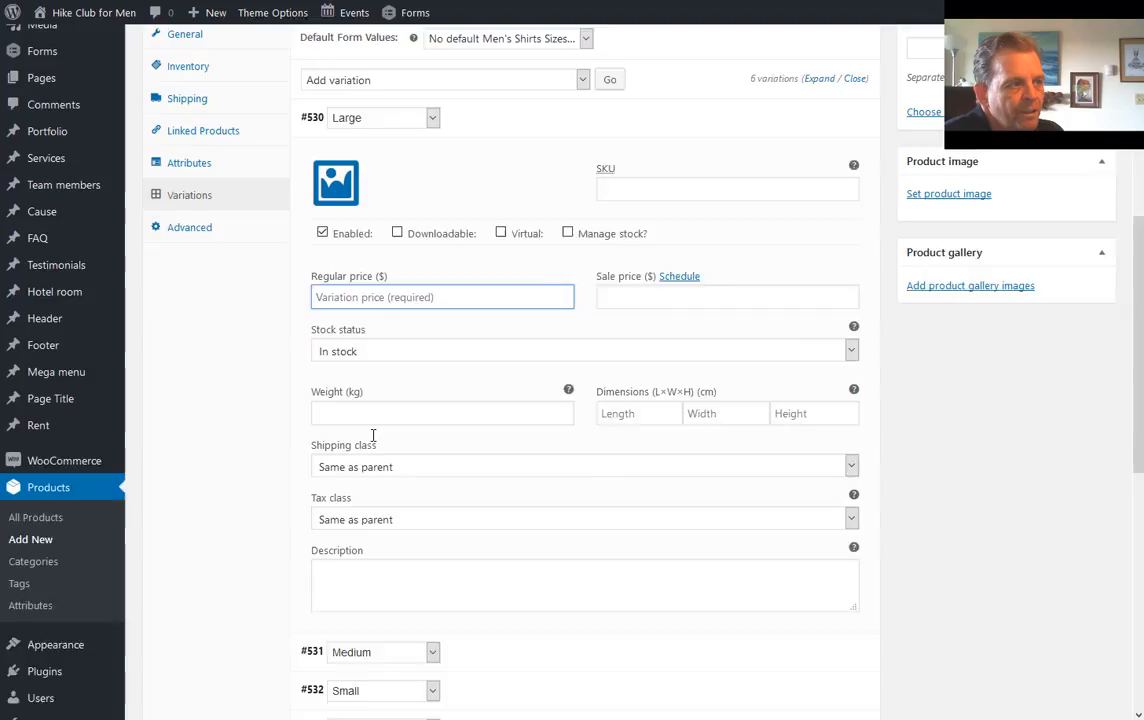
scroll(373, 438, "up", 5)
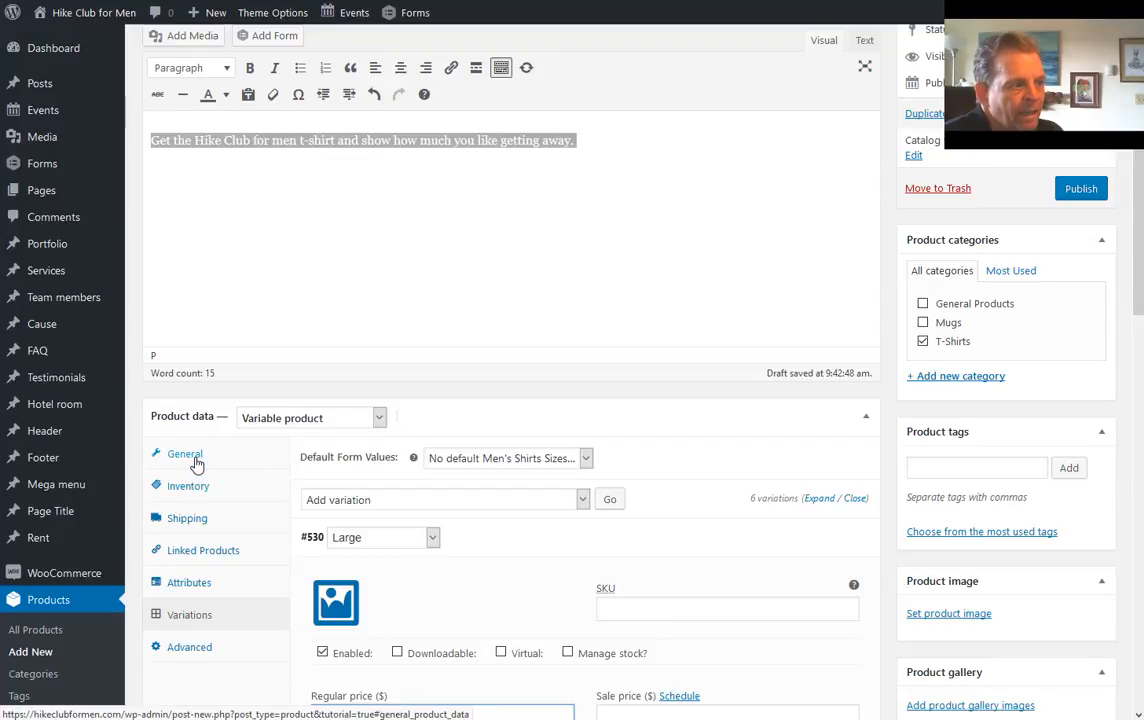
Check the product-level inventory data and return to the list of size variations
left_click(196, 458)
left_click(212, 489)
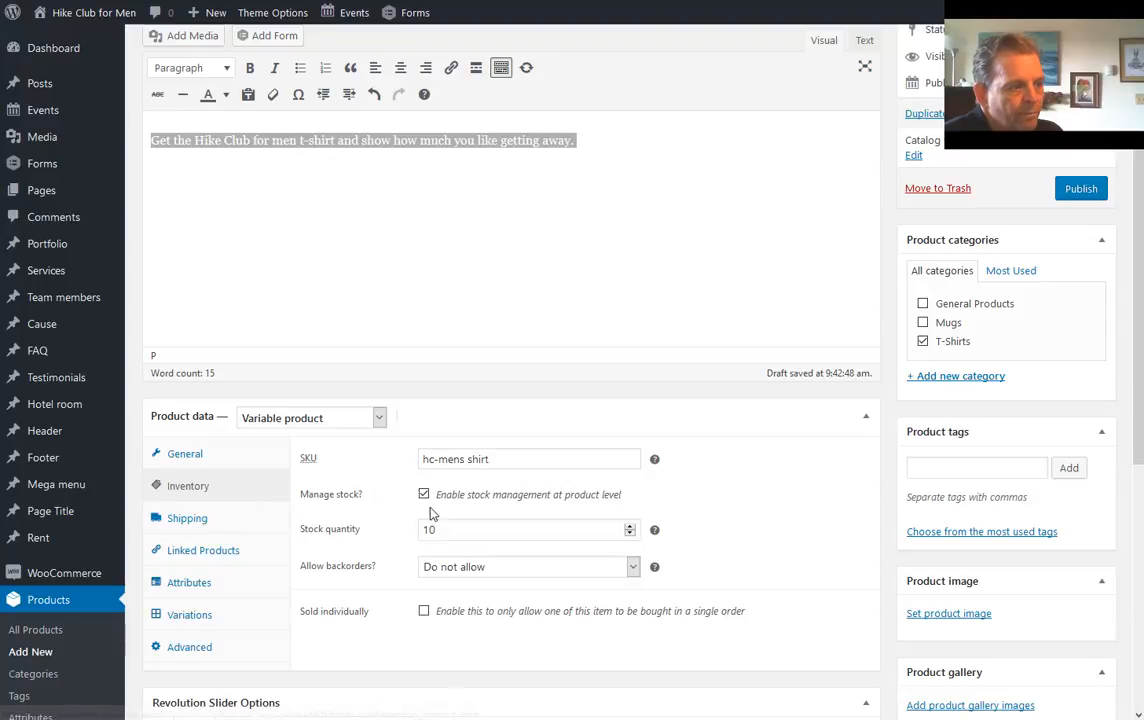
scroll(225, 540, "down", 1)
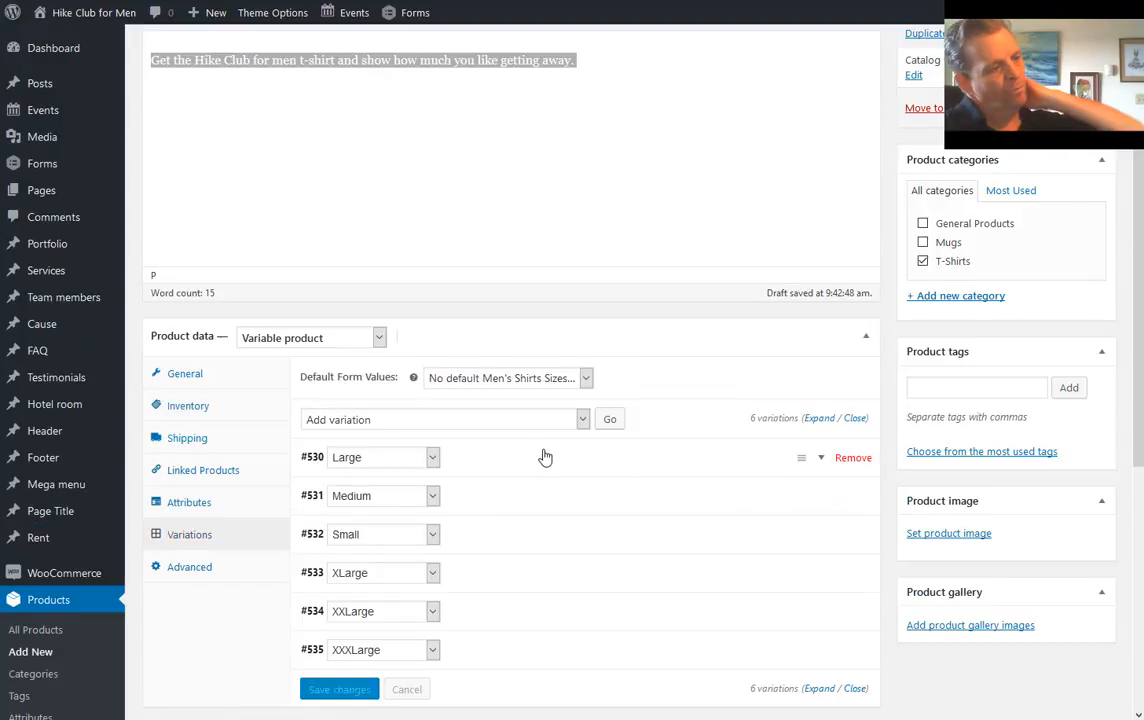
scroll(544, 455, "down", 1)
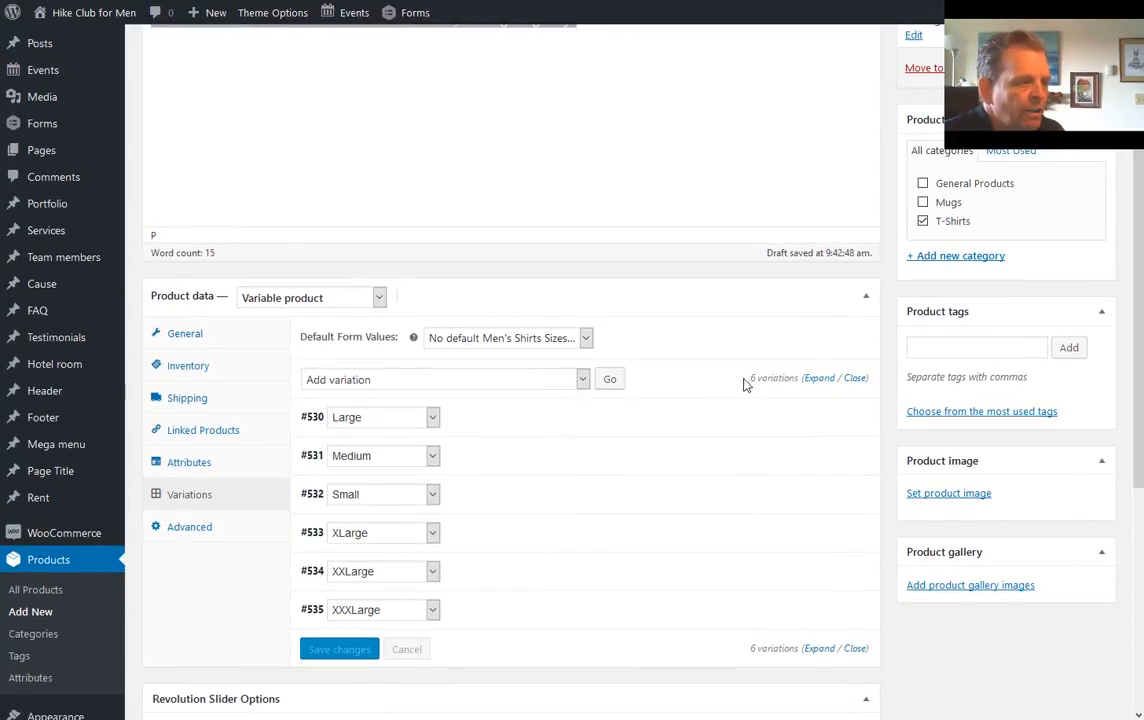
Expand all size variations to review their prices and settings, and collapse them again
left_click(819, 378)
scroll(448, 430, "down", 3)
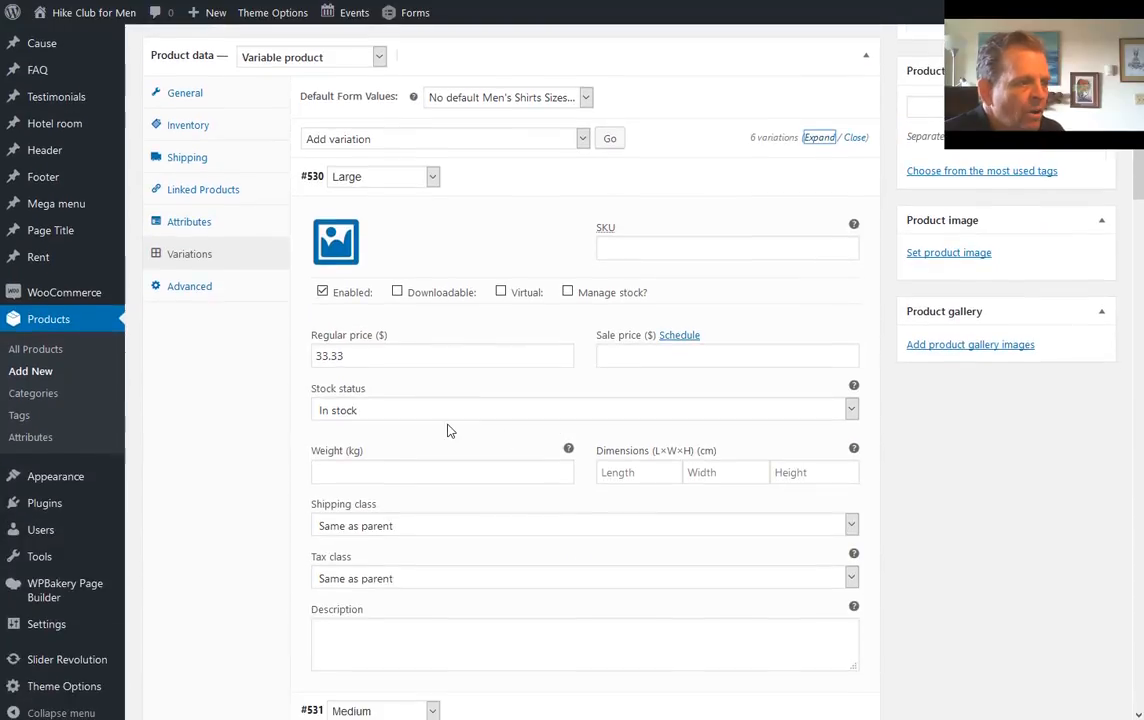
scroll(448, 430, "down", 3)
scroll(450, 425, "up", 5)
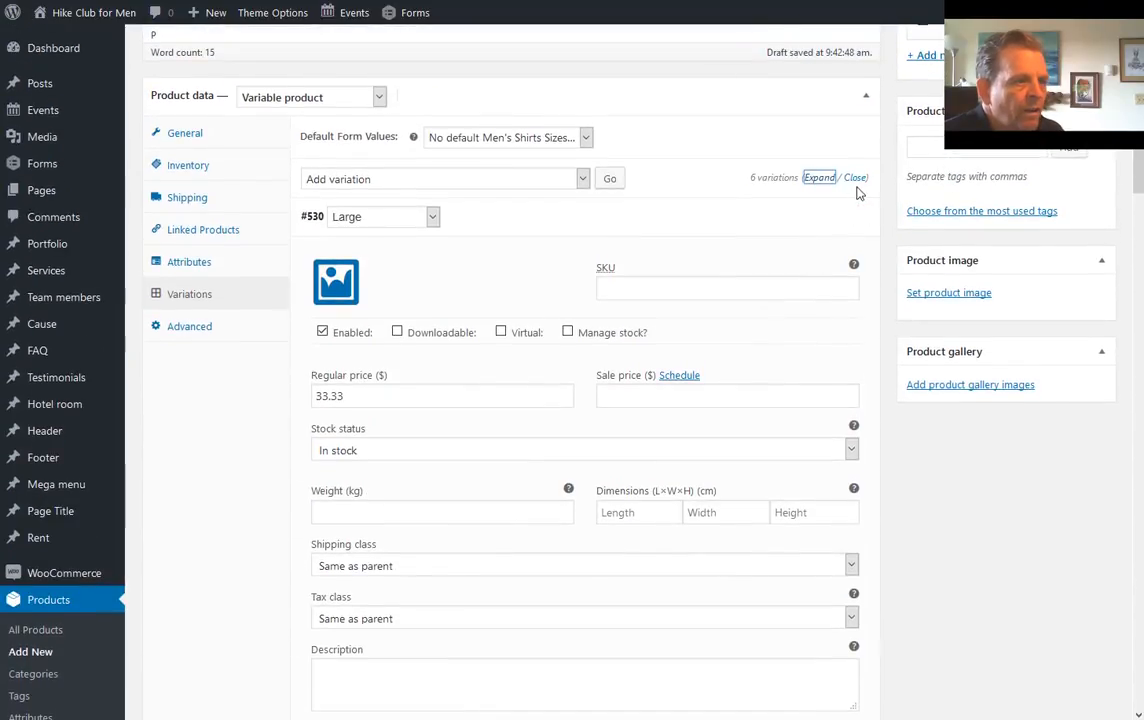
left_click(855, 180)
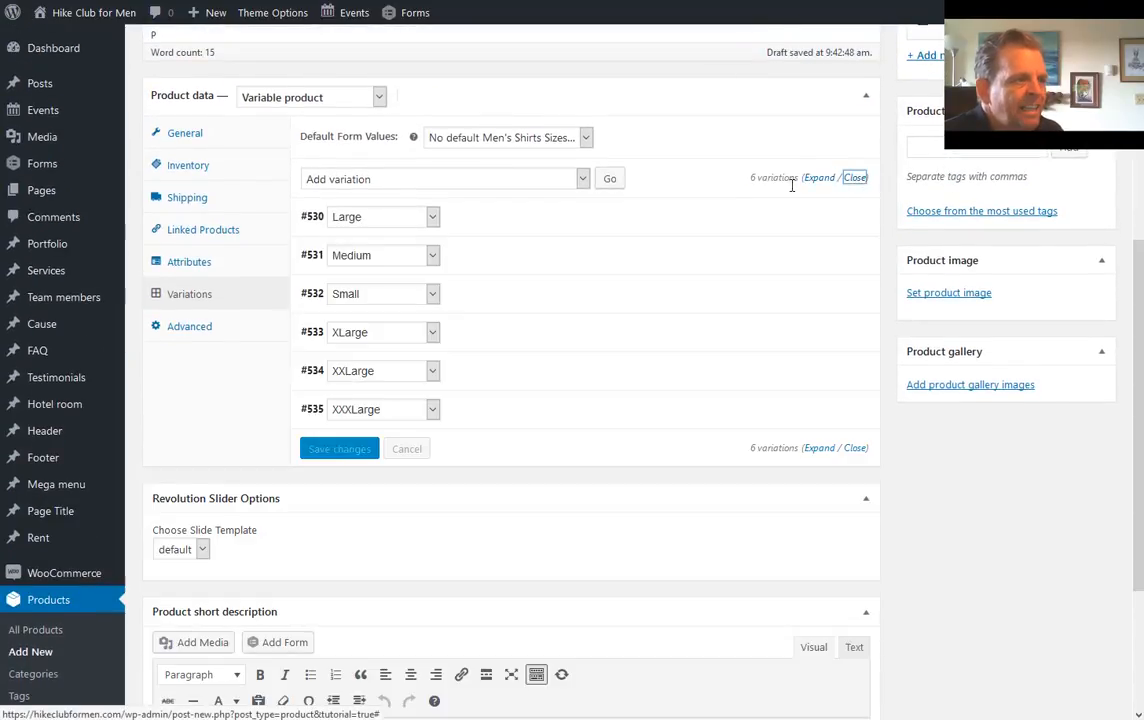
Set the regular price of all size variations to 34.33 with a bulk action
left_click(583, 180)
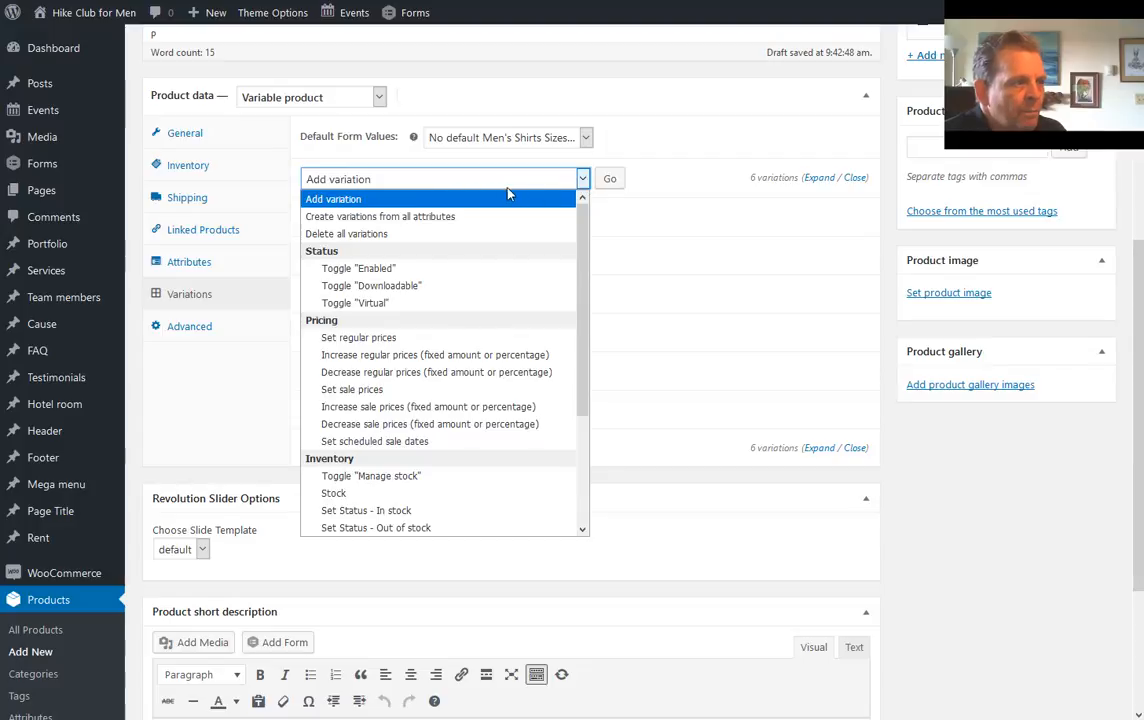
left_click(391, 338)
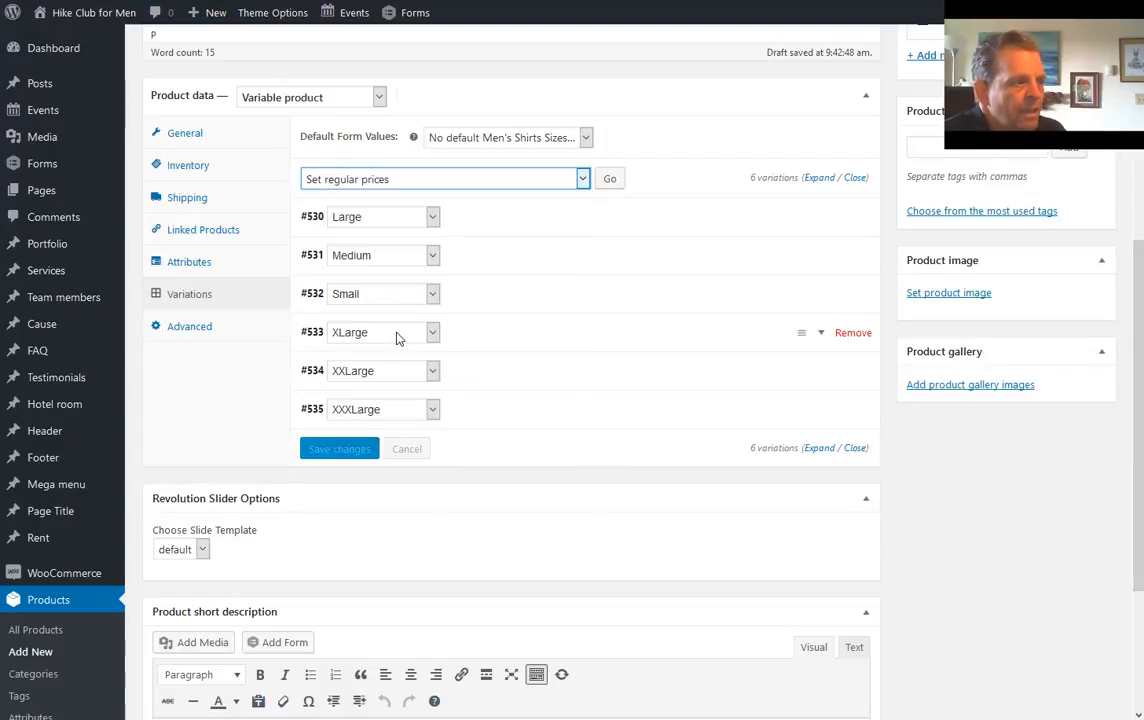
left_click(609, 180)
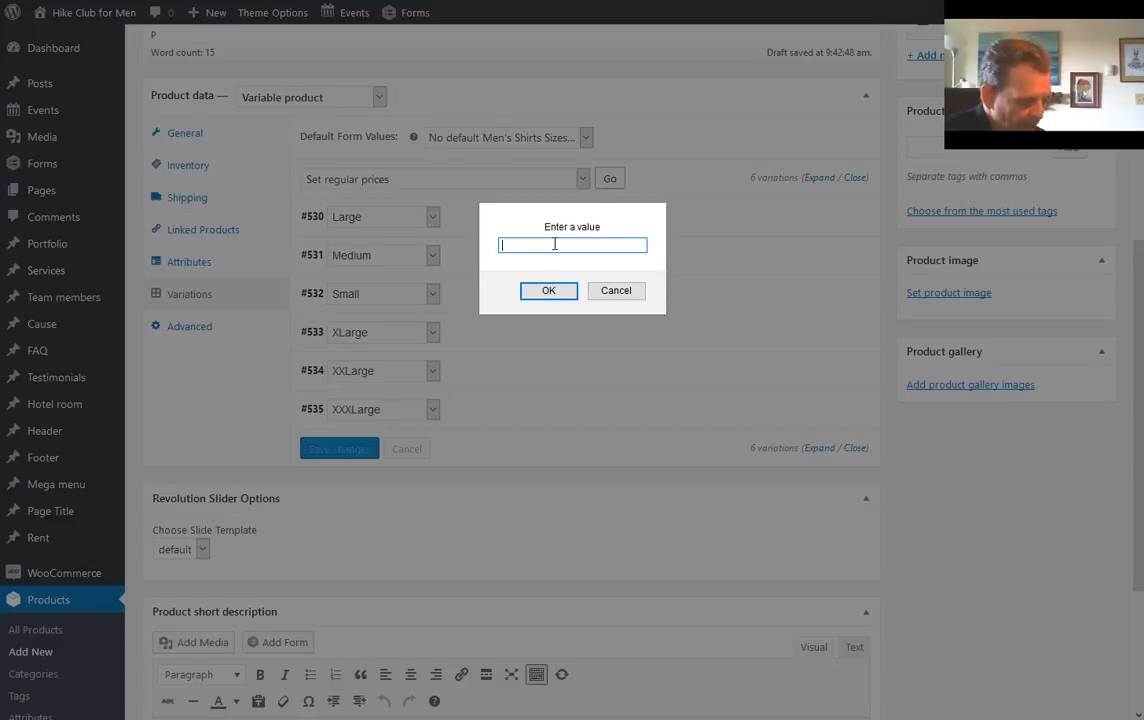
type("34.33")
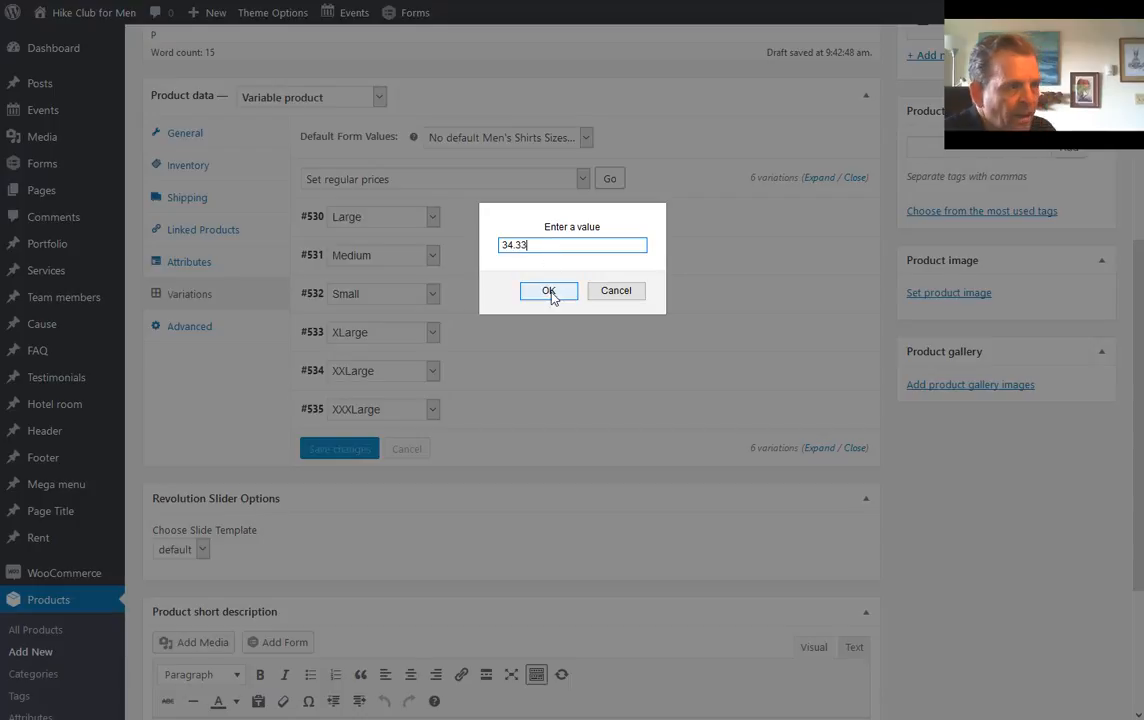
left_click(549, 291)
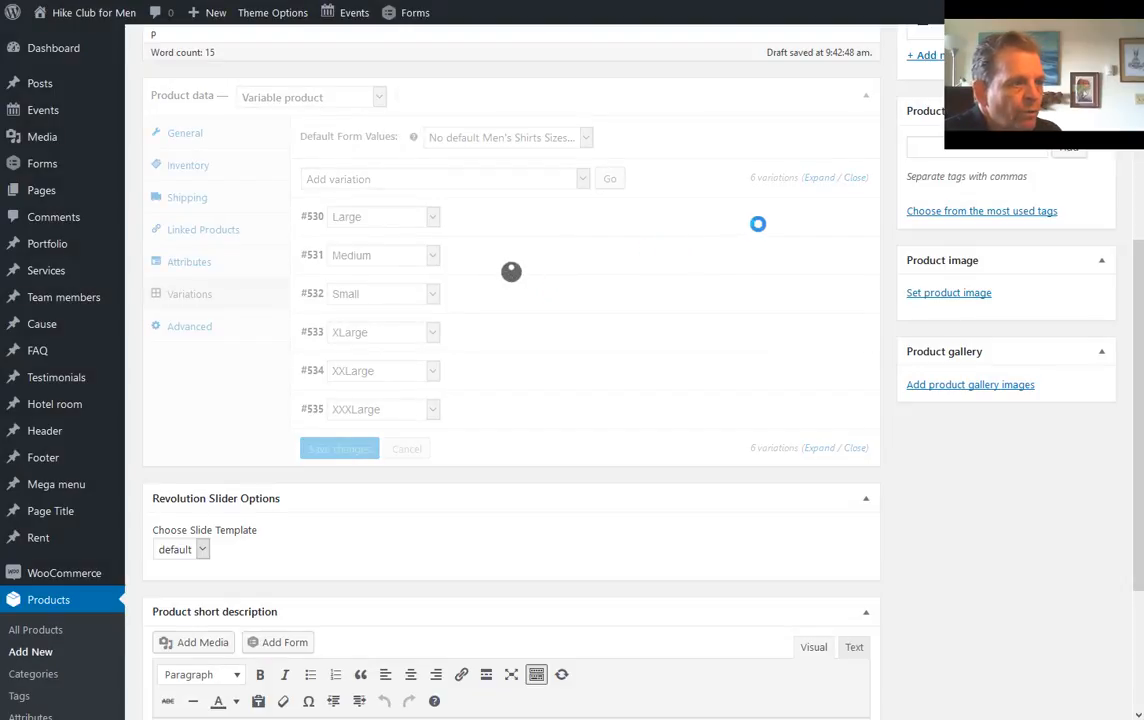
Expand the size variations and check the regular price on the Large and Medium entries
left_click(818, 178)
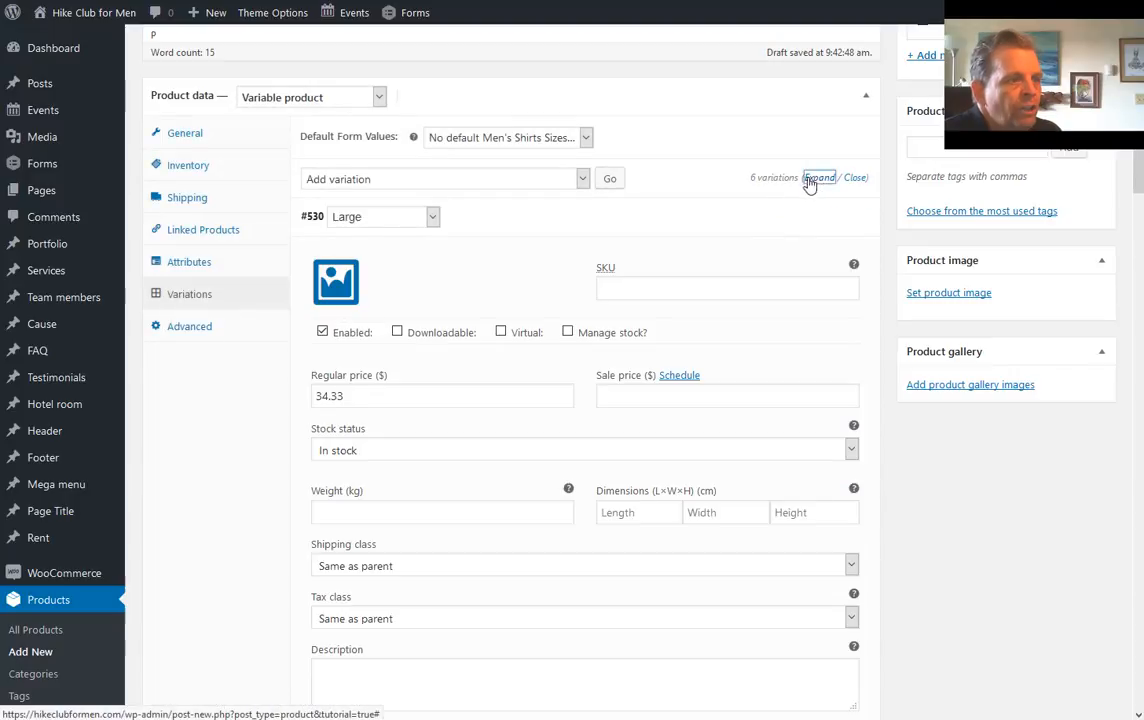
scroll(370, 330, "down", 3)
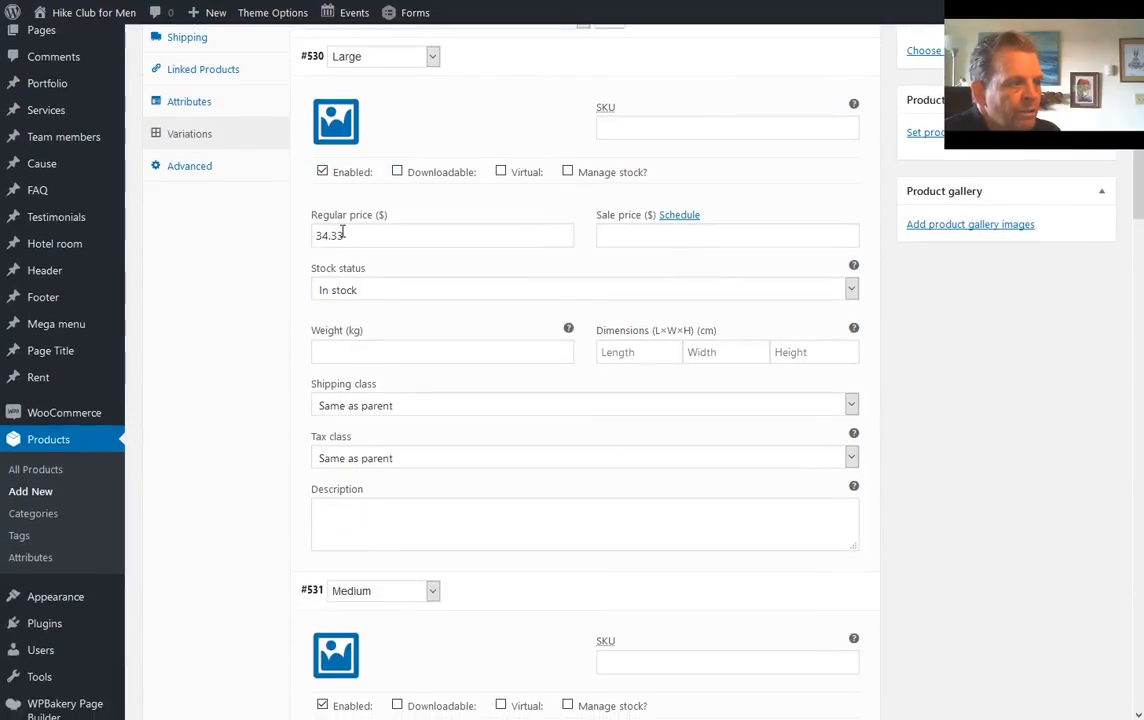
scroll(370, 324, "down", 5)
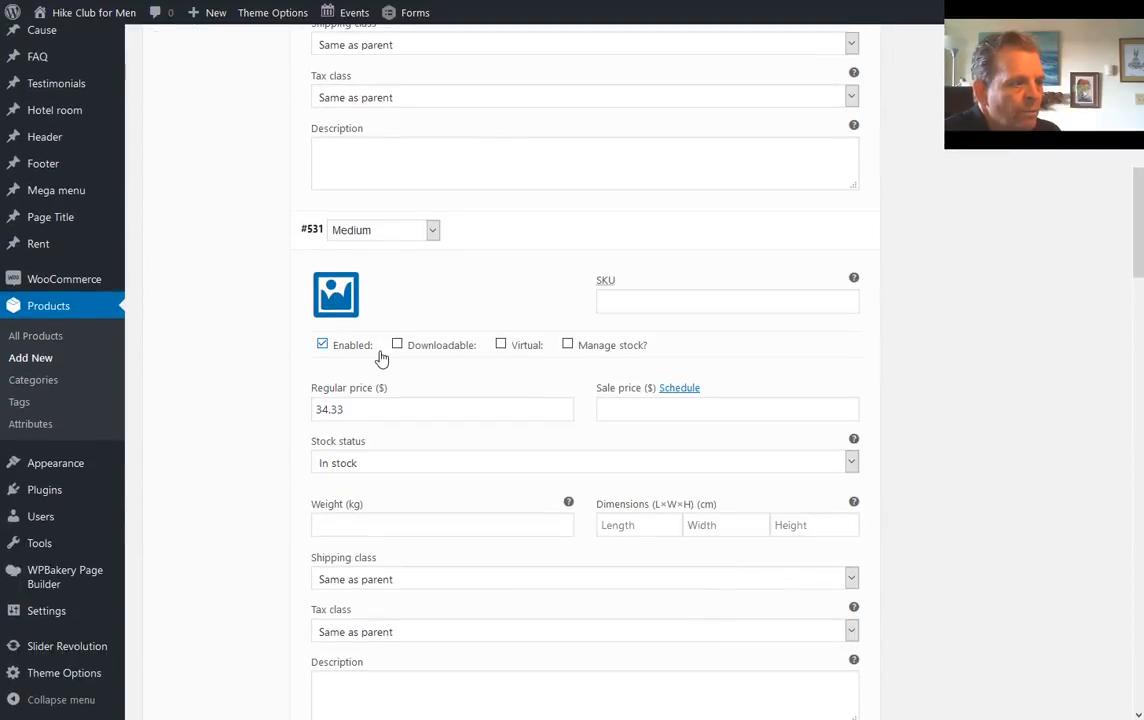
scroll(381, 359, "up", 10)
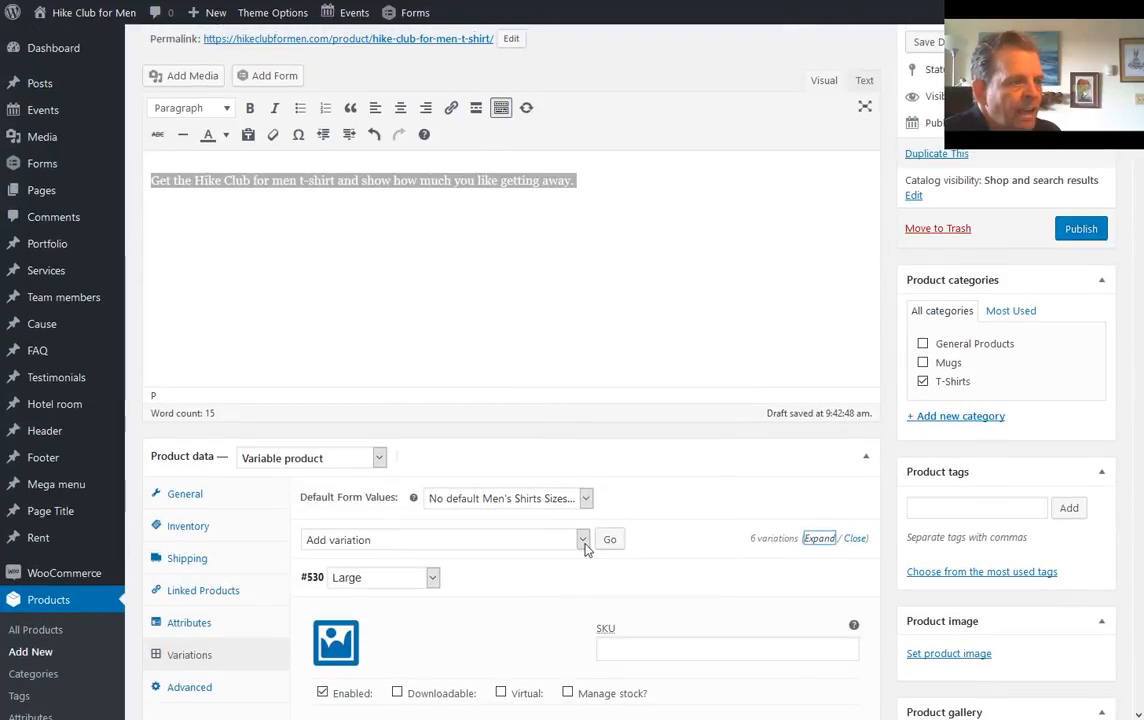
Decrease the regular prices of all size variations by 4% with a bulk action
left_click(584, 541)
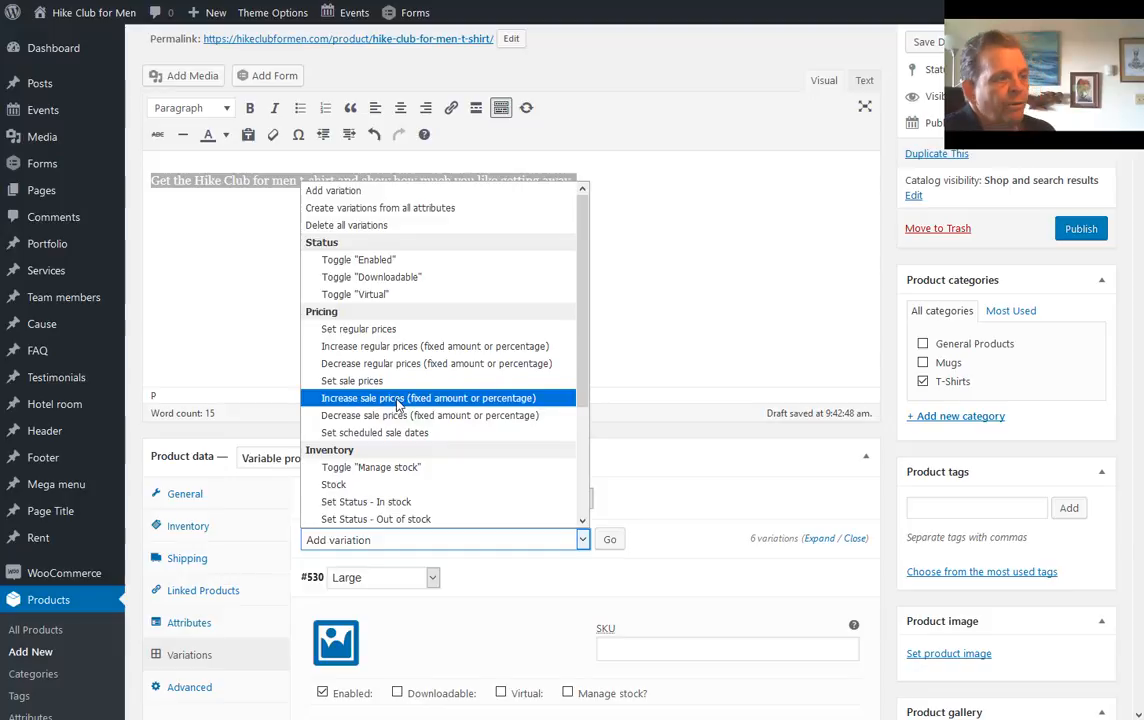
left_click(436, 364)
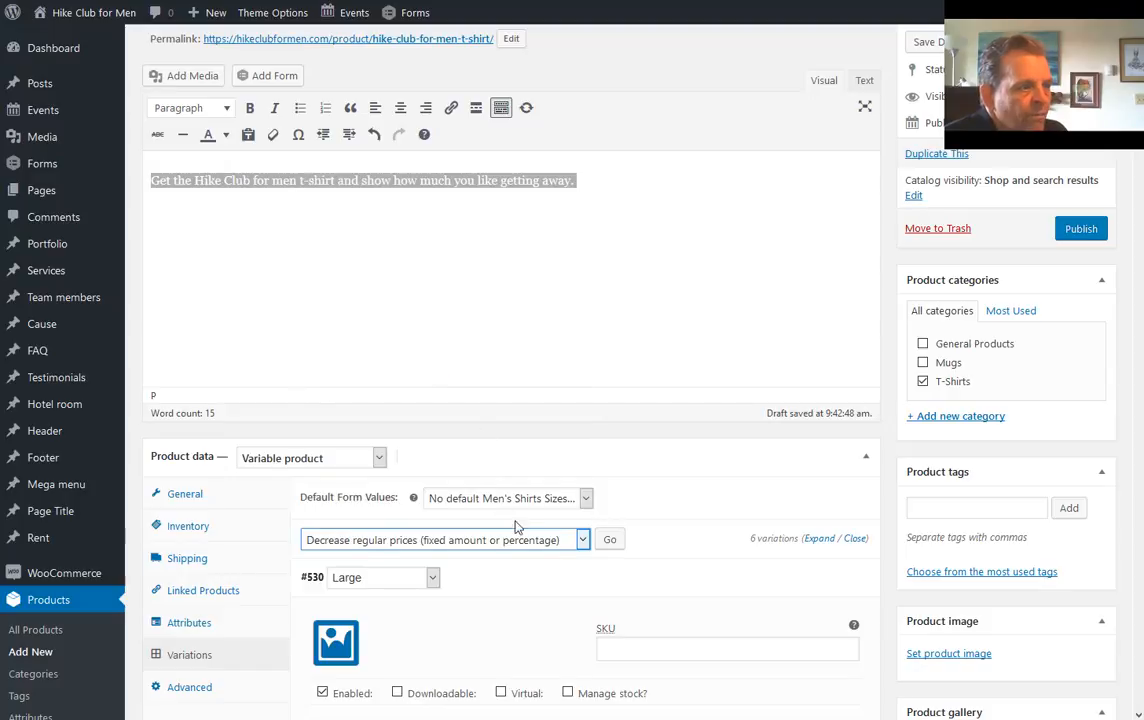
left_click(602, 540)
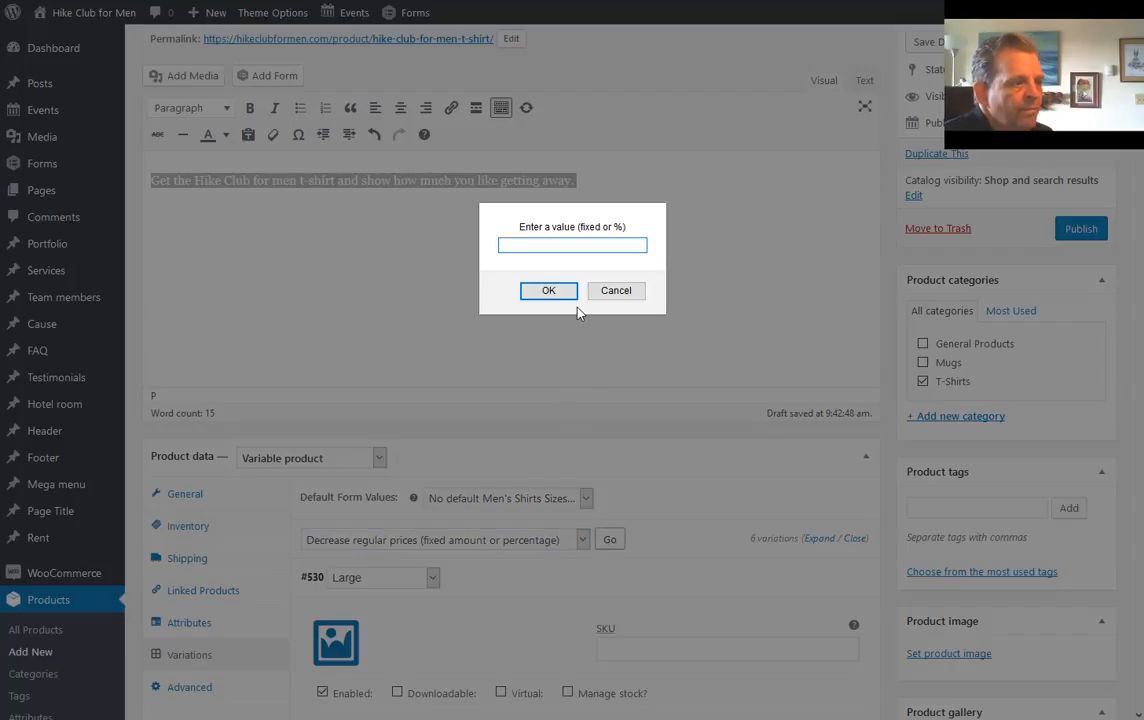
type("4")
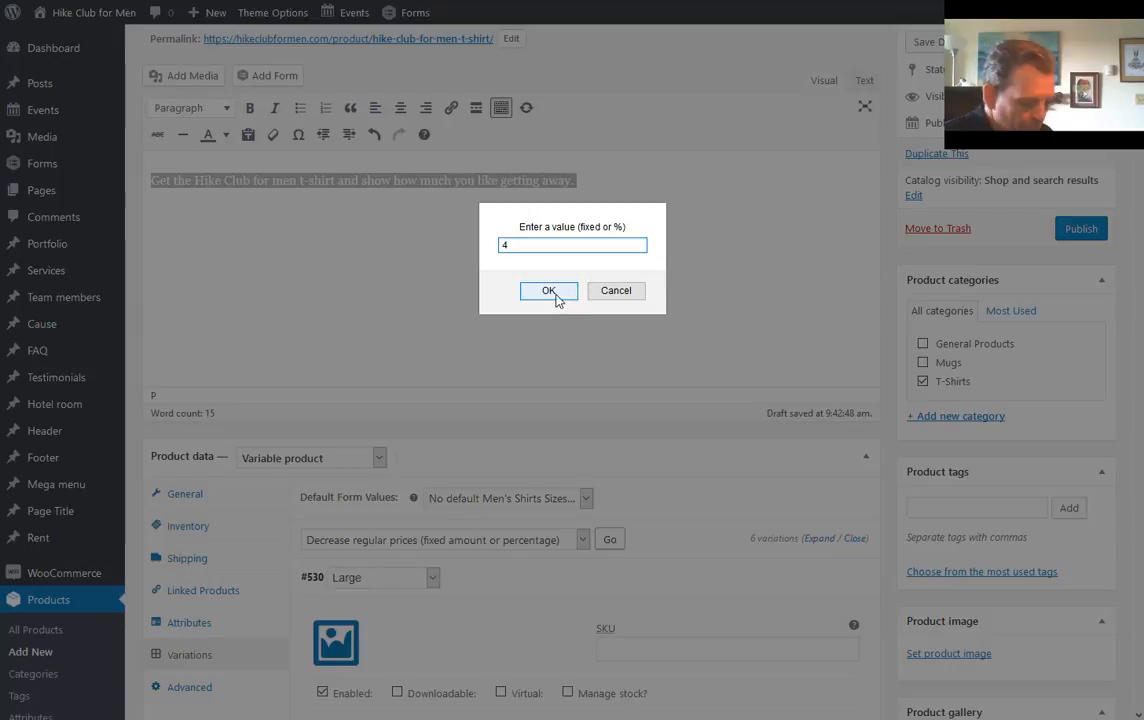
left_click(556, 298)
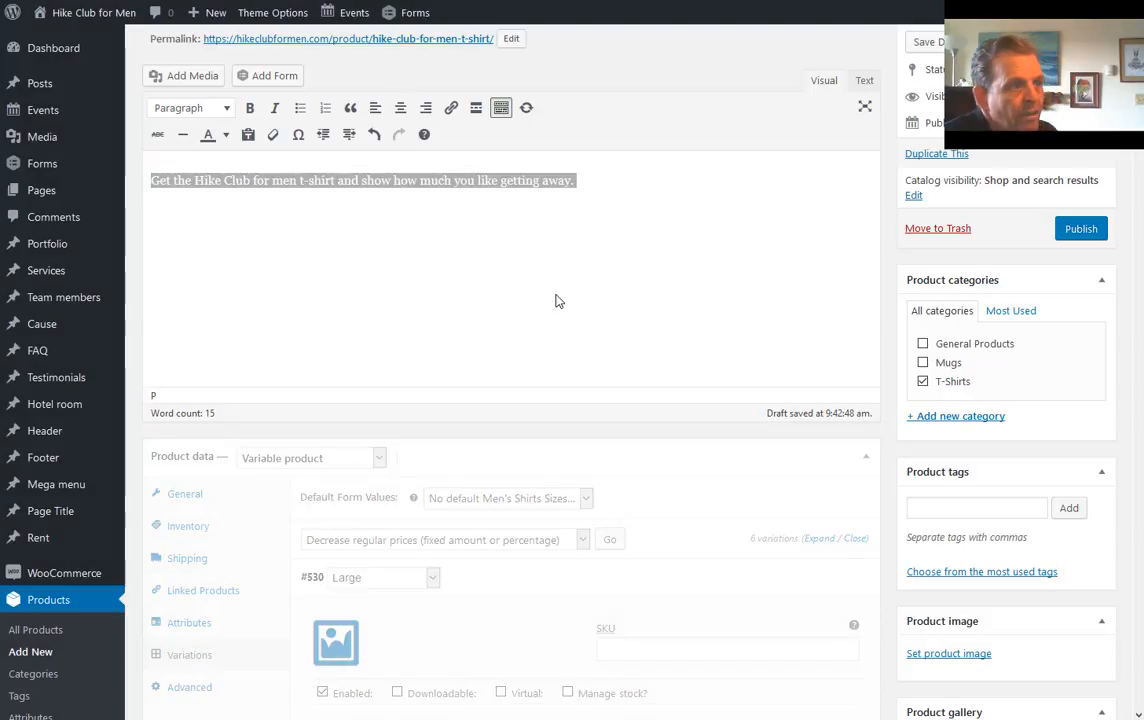
Expand all size variations and check the reduced regular price on the Large entry
scroll(546, 339, "down", 3)
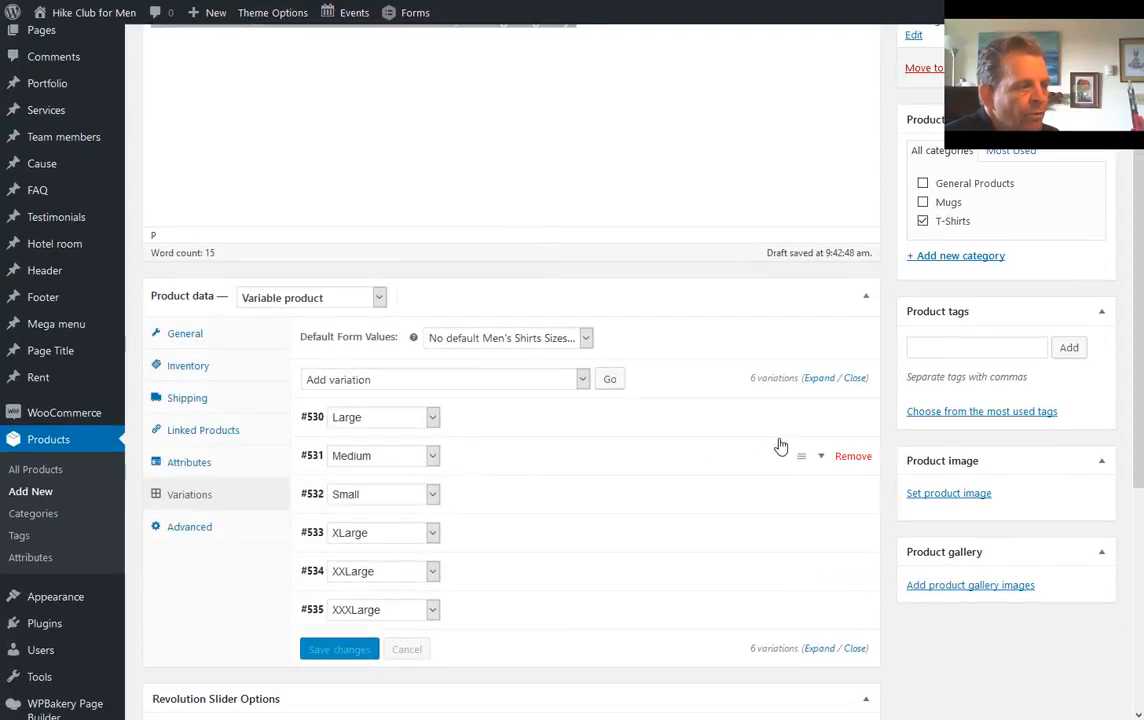
left_click(821, 379)
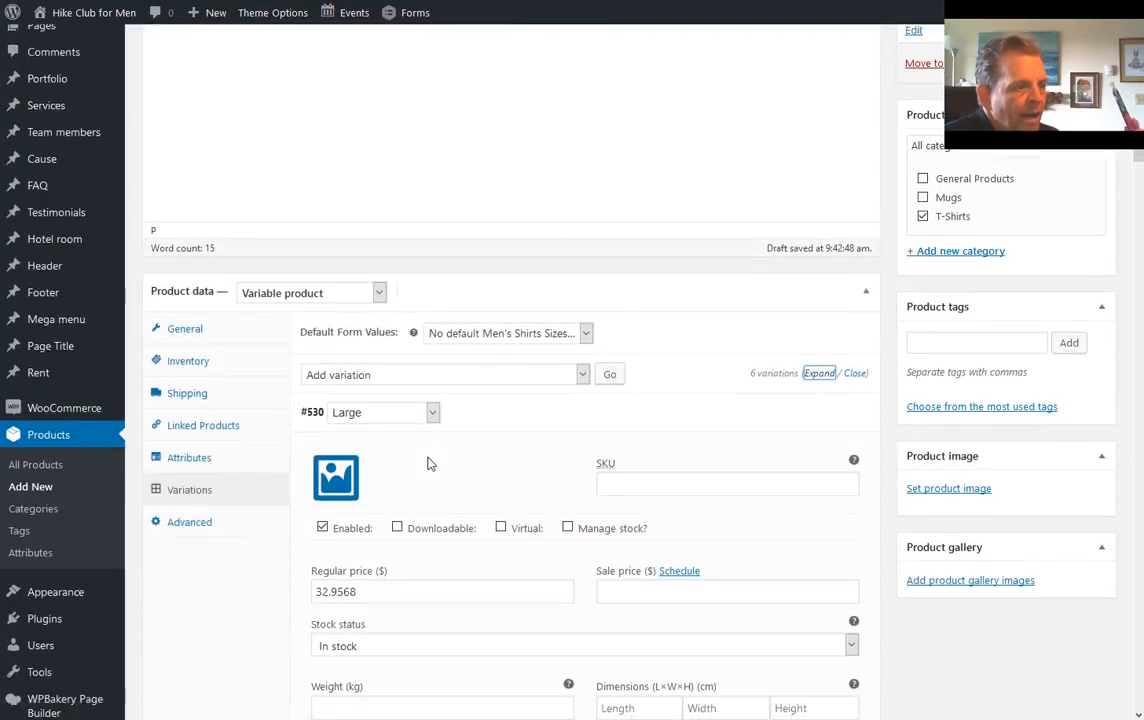
scroll(360, 477, "down", 3)
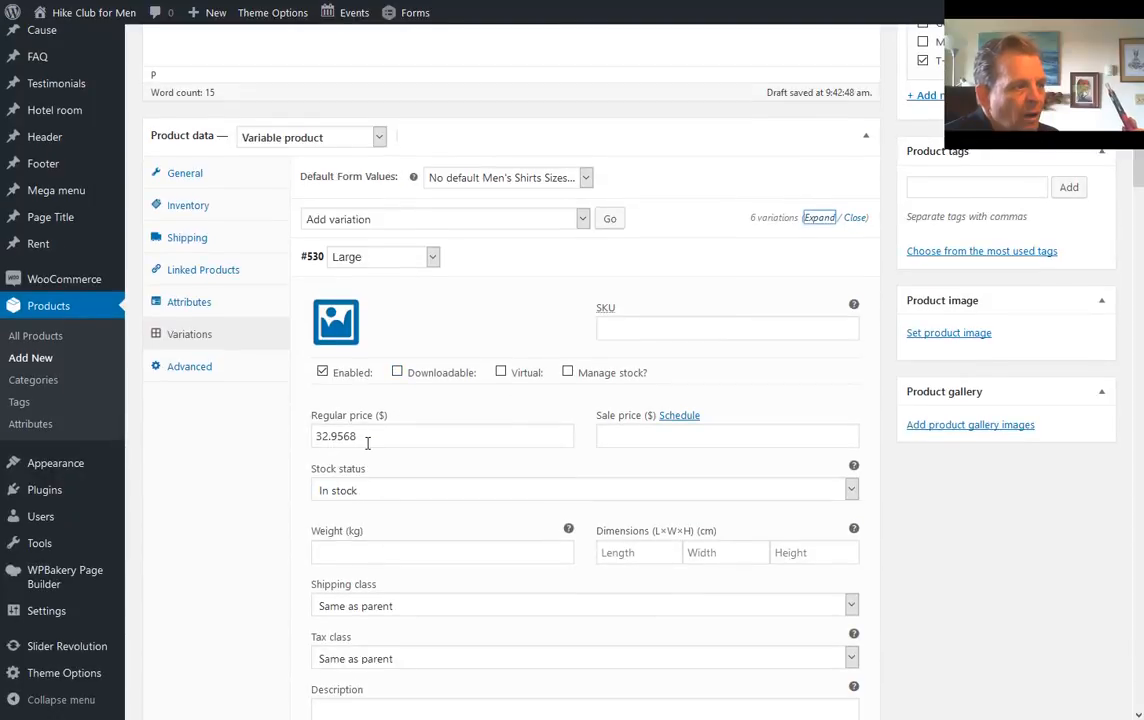
scroll(385, 440, "up", 7)
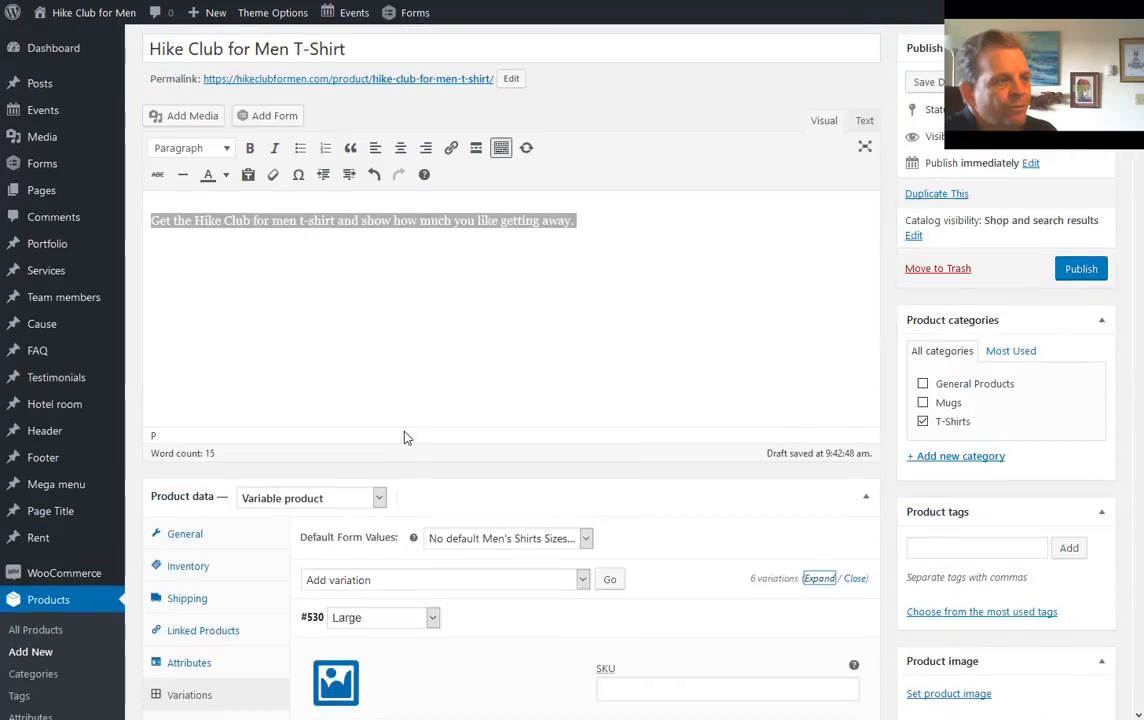
Set the regular price of all size variations to 33.33 in bulk
scroll(420, 435, "down", 3)
left_click(432, 420)
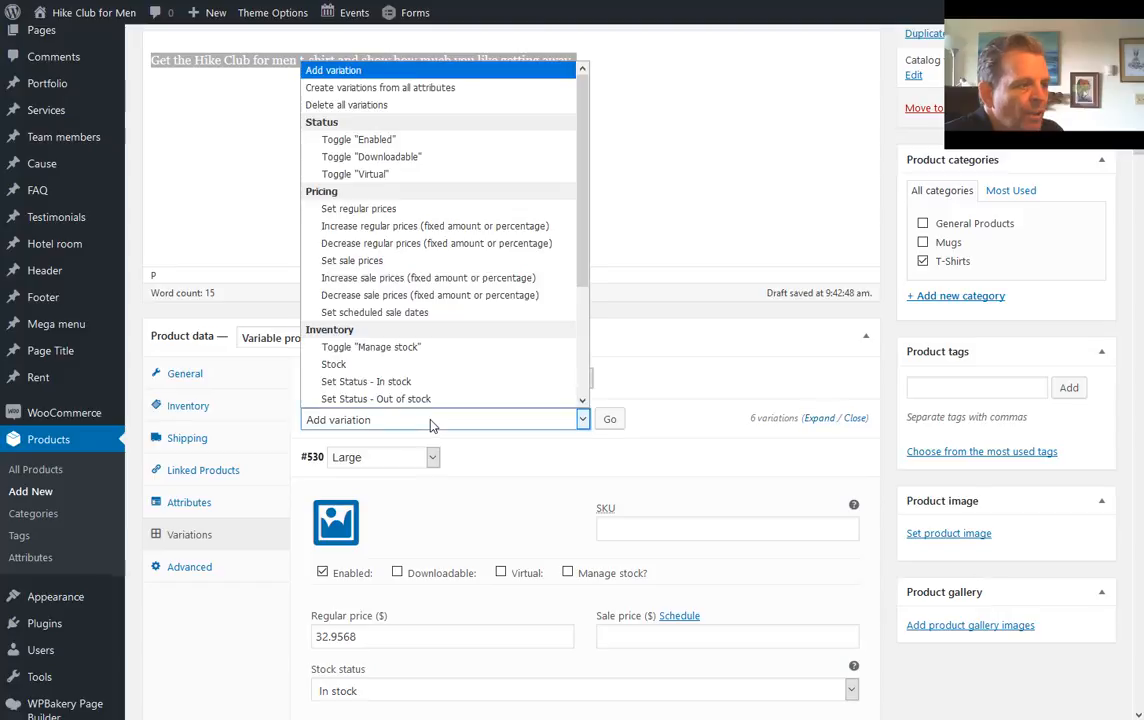
left_click(391, 213)
left_click(606, 419)
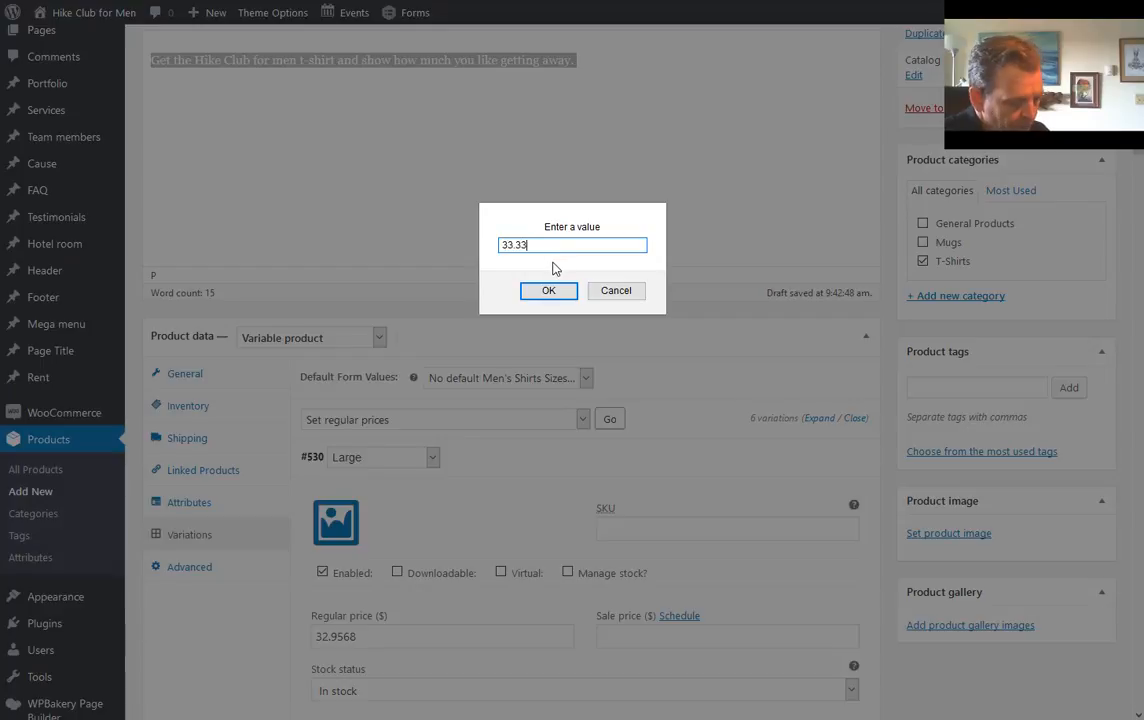
type("33.33")
left_click(546, 290)
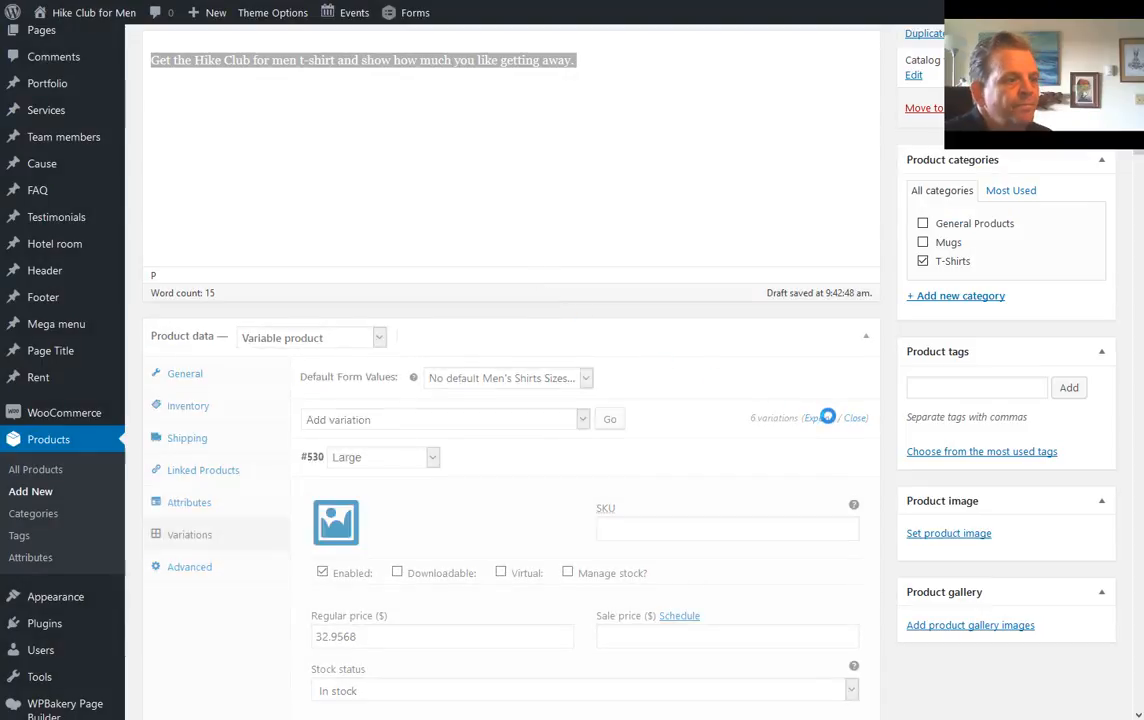
Expand all size variations, review the regular price on each size from Large to XXLarge, and collapse them again
scroll(641, 417, "down", 1)
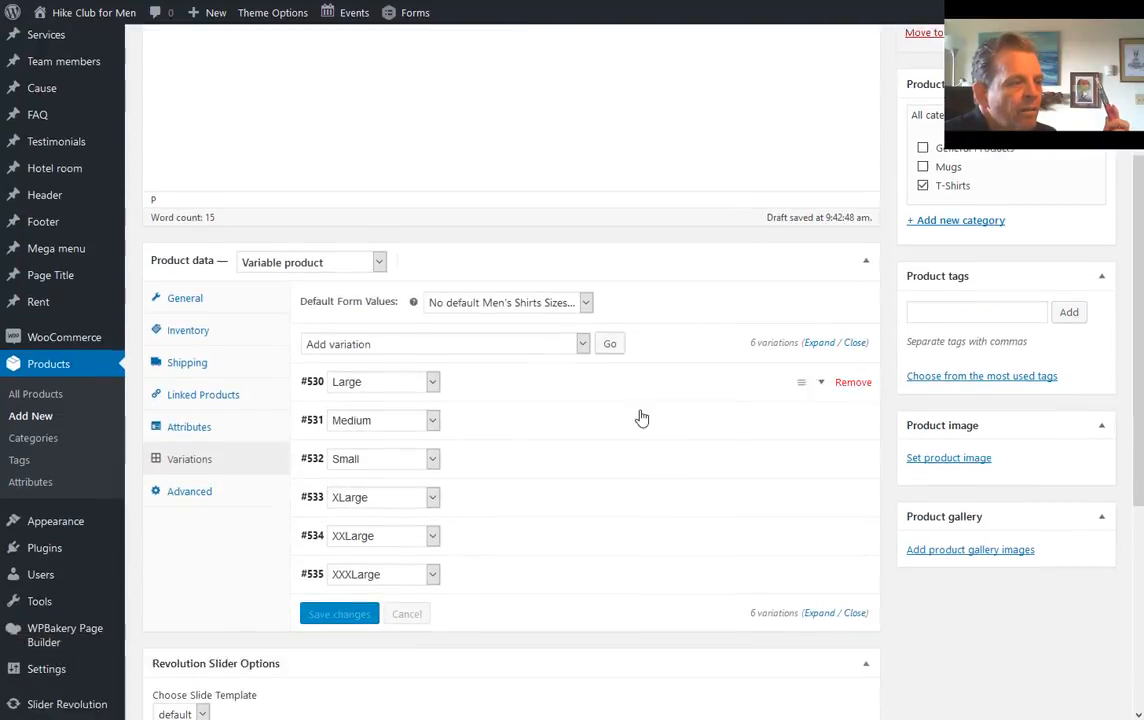
scroll(641, 417, "down", 1)
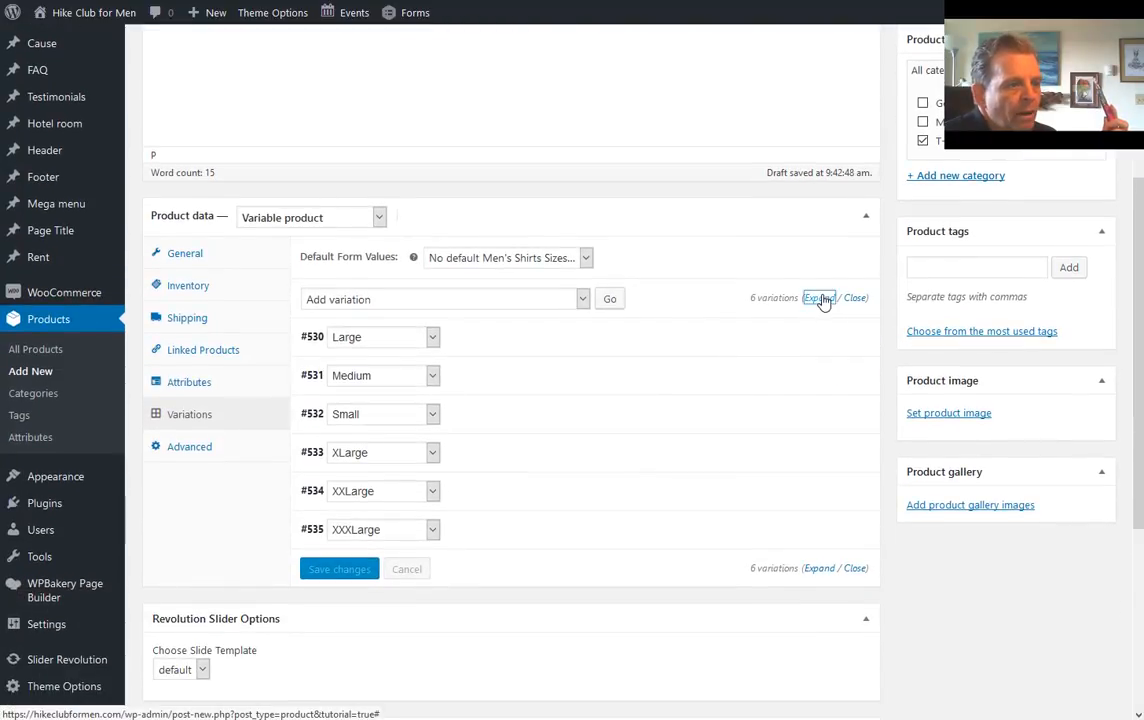
left_click(821, 299)
scroll(520, 315, "down", 5)
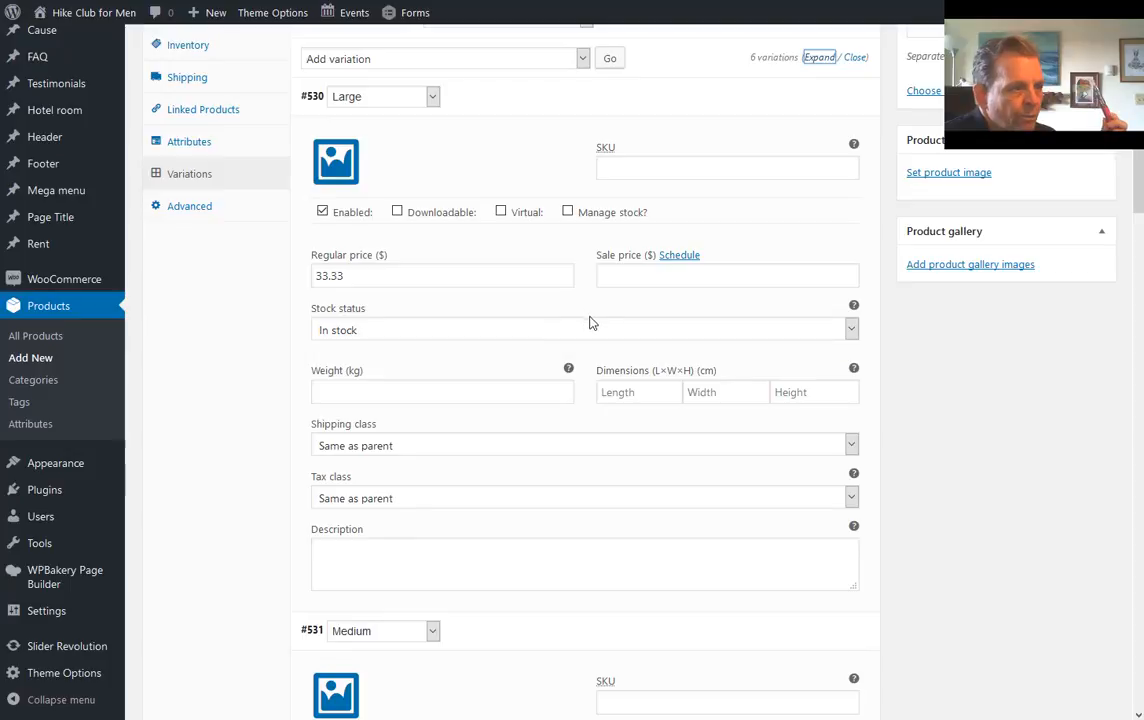
scroll(580, 325, "down", 3)
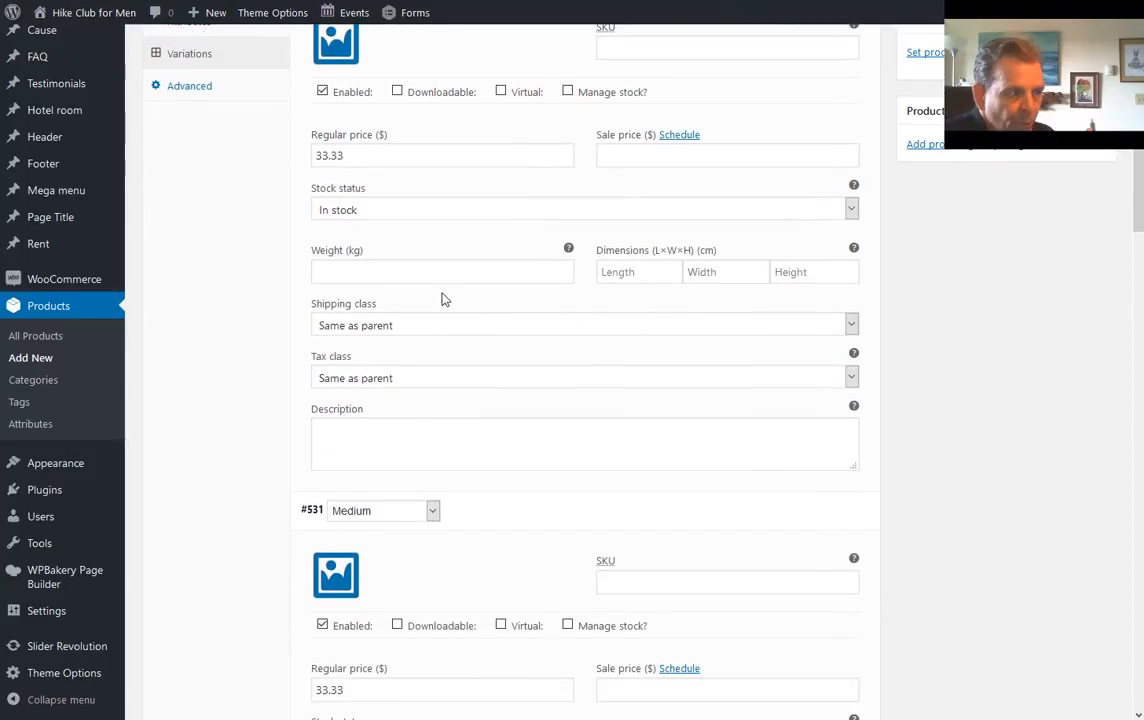
scroll(445, 300, "down", 8)
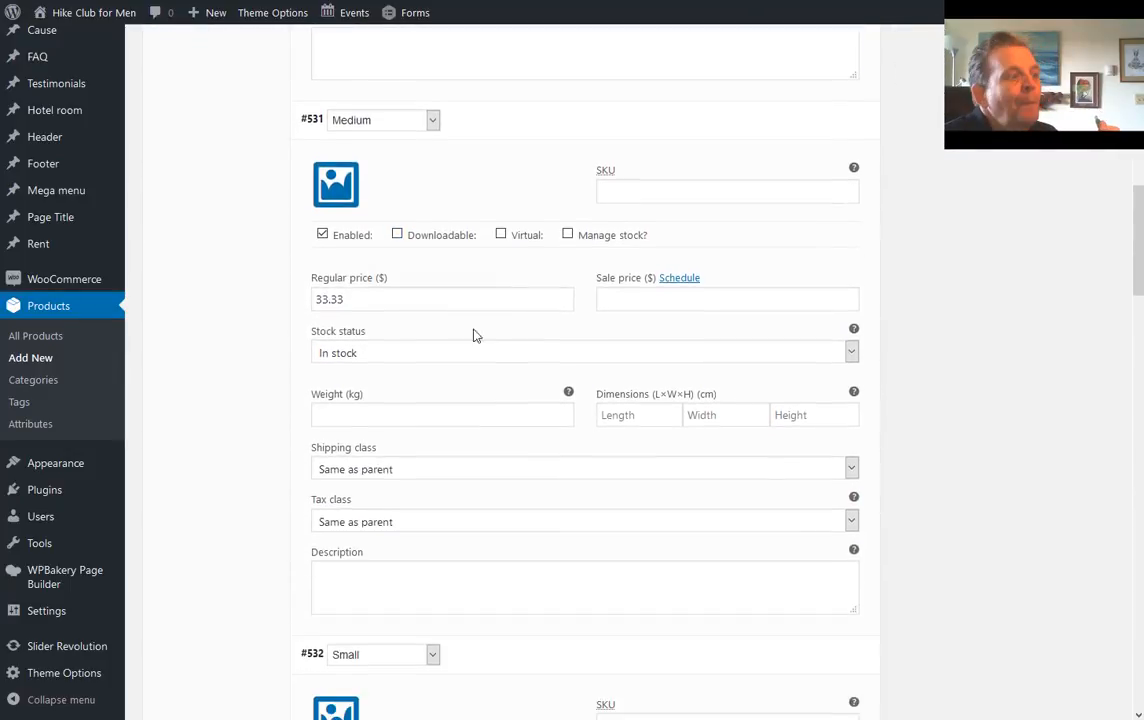
scroll(475, 335, "down", 14)
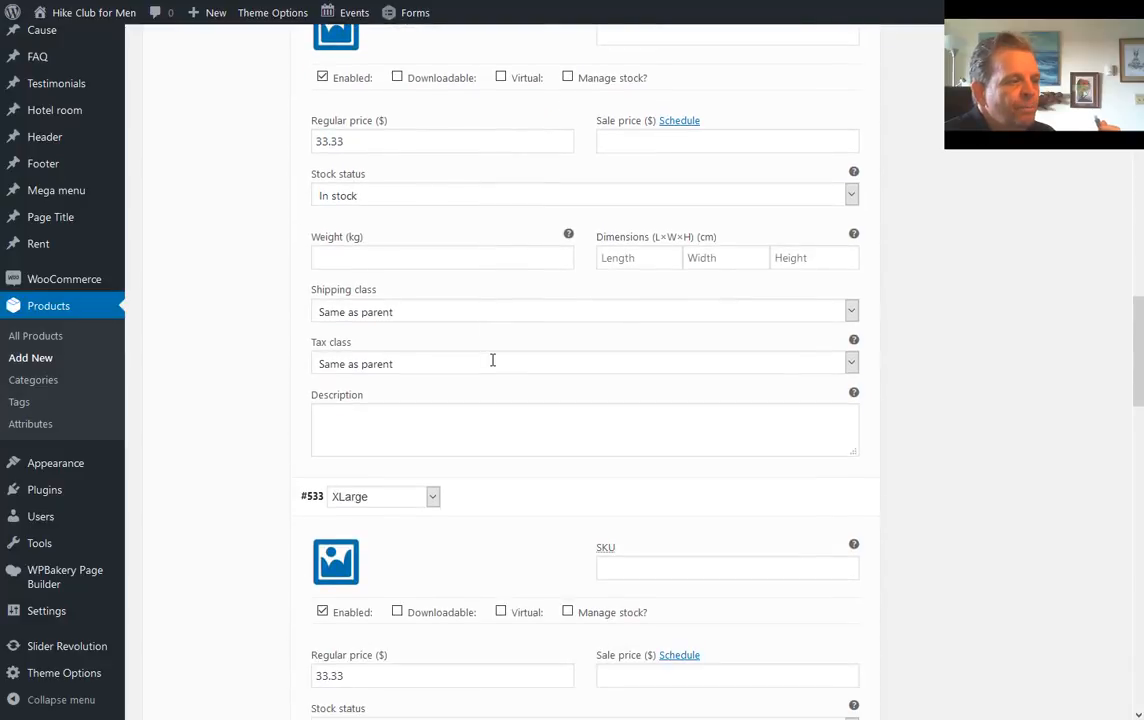
scroll(492, 360, "down", 12)
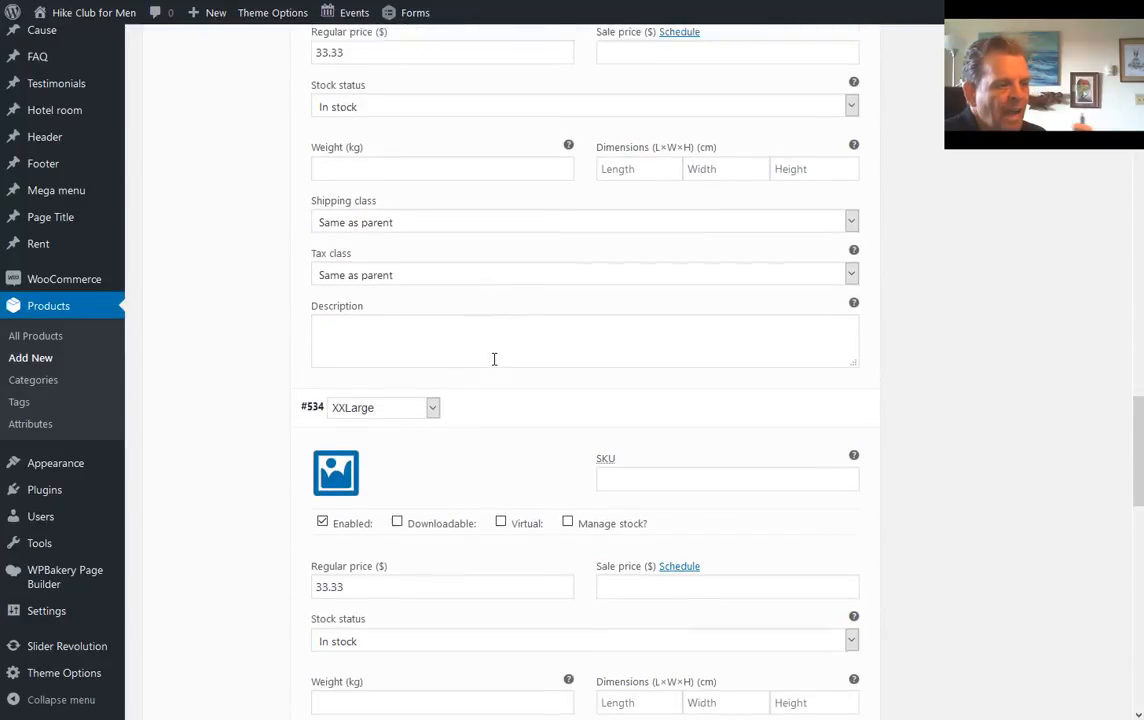
scroll(494, 359, "up", 20)
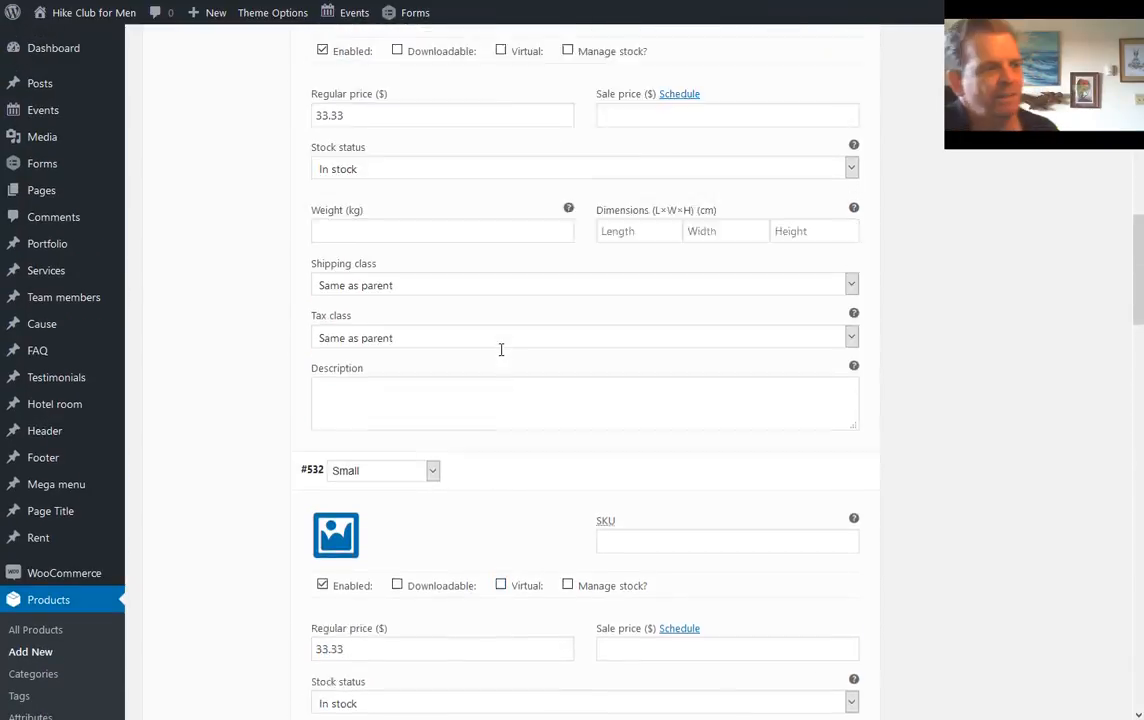
scroll(503, 355, "up", 3)
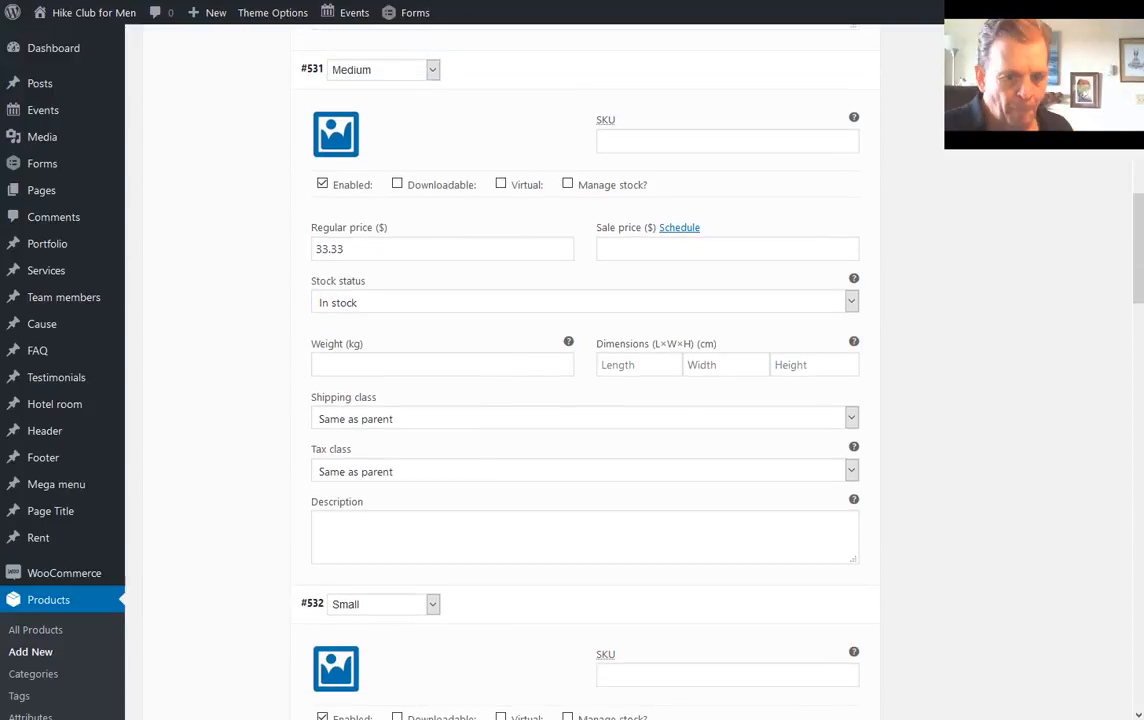
scroll(510, 360, "up", 16)
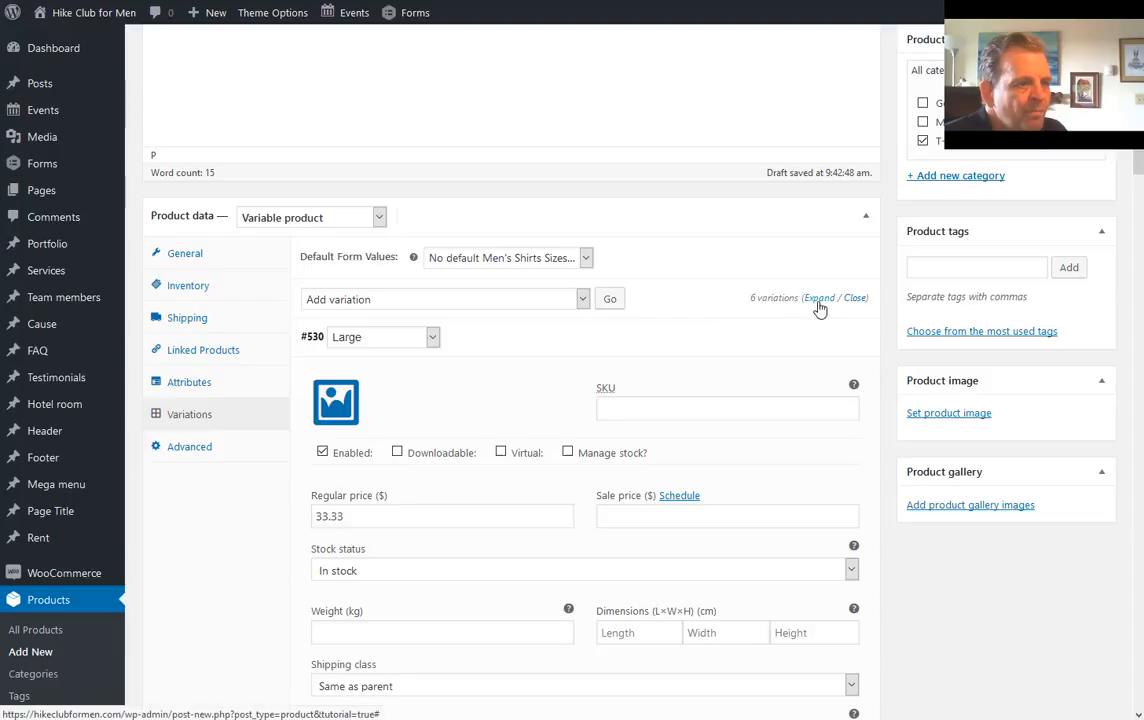
left_click(855, 298)
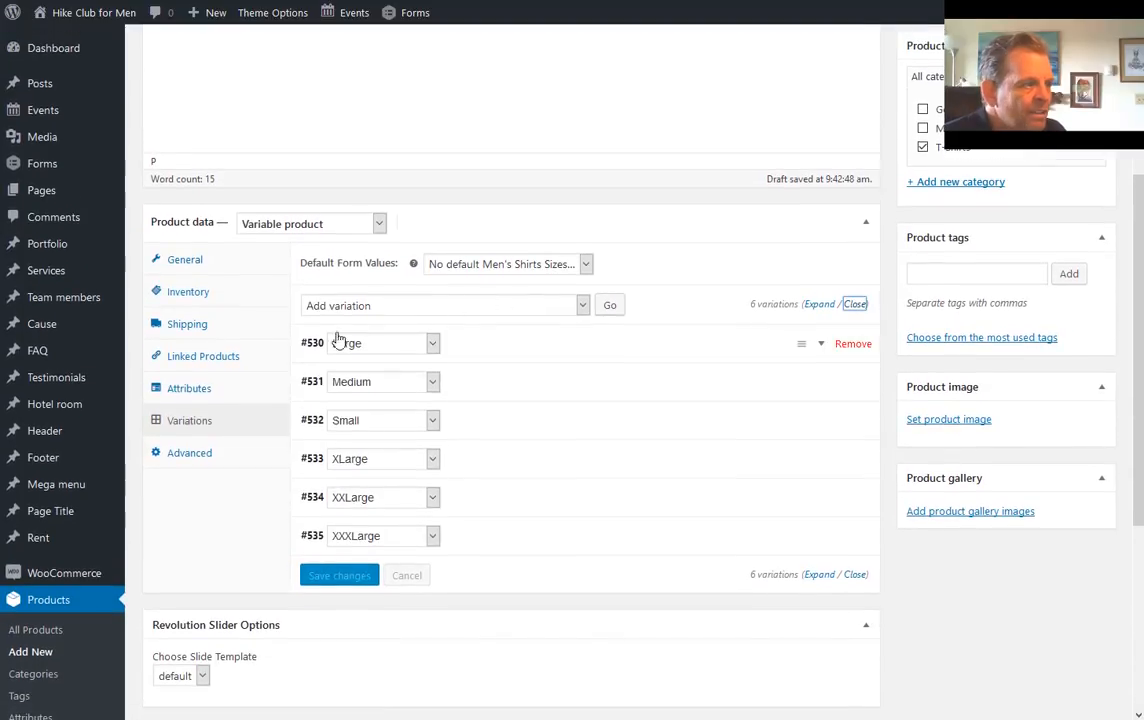
Add the purchase note "special note" to the product's advanced data and enable reviews
left_click(195, 457)
left_click(487, 268)
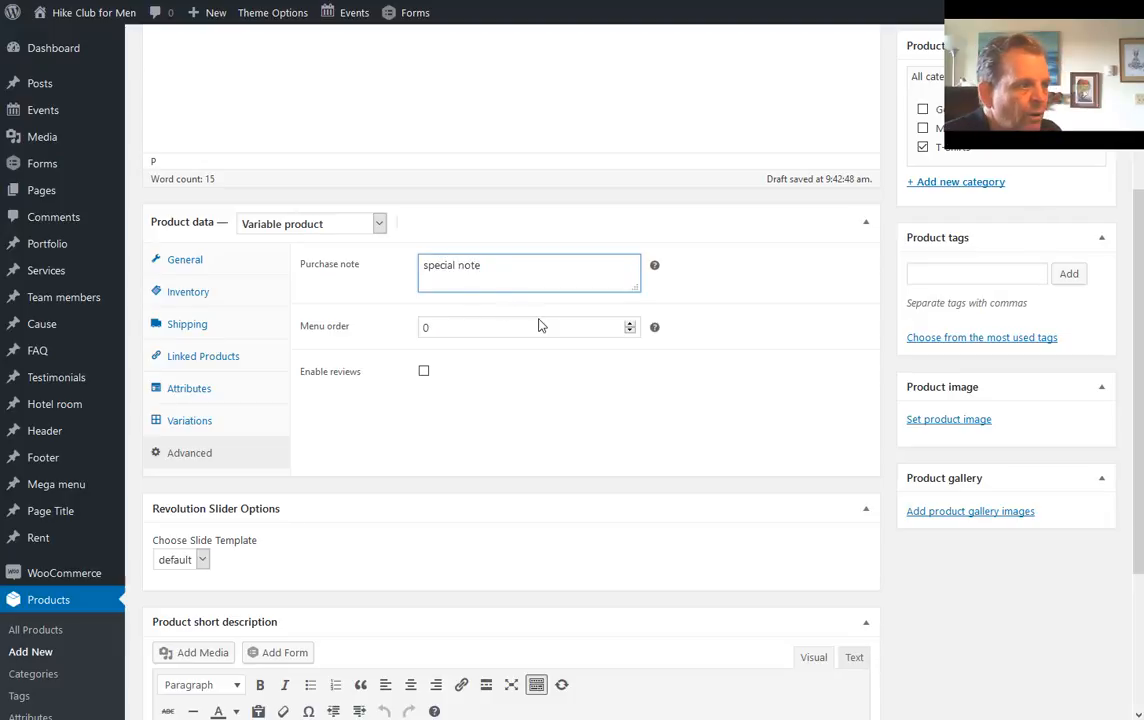
left_click(424, 372)
Collapse the Revolution Slider Options section above the product short description
scroll(425, 373, "down", 2)
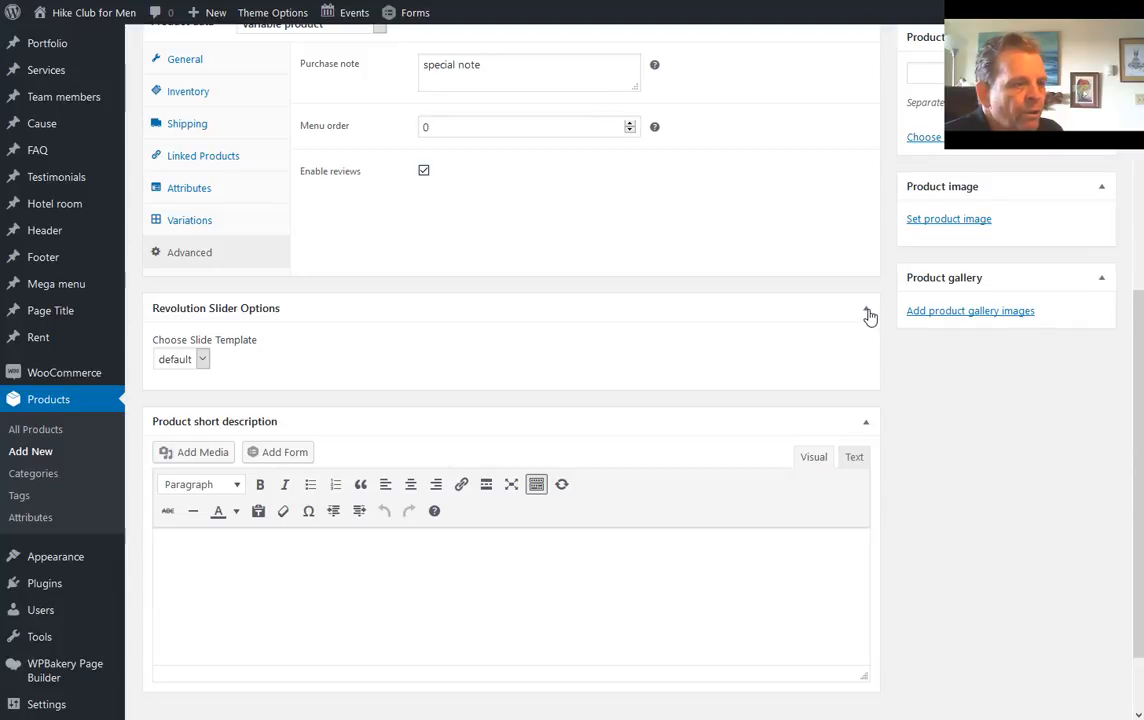
left_click(867, 313)
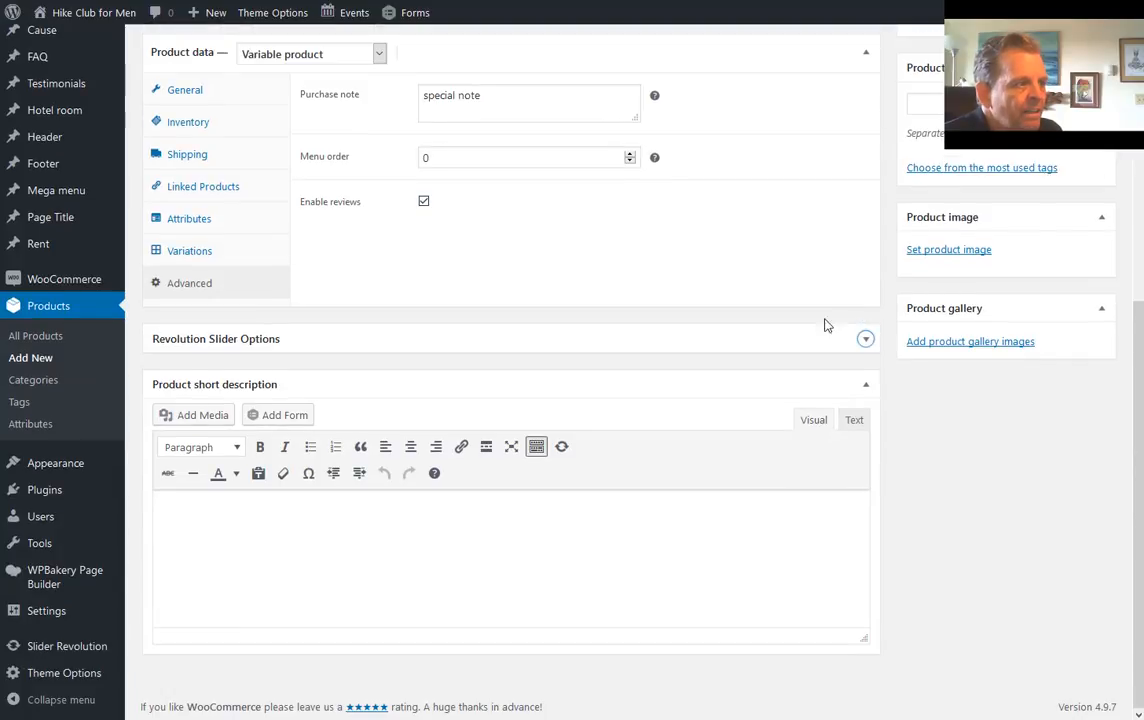
Move the Revolution Slider Options section below the product short description
left_click_drag(608, 335, 615, 532)
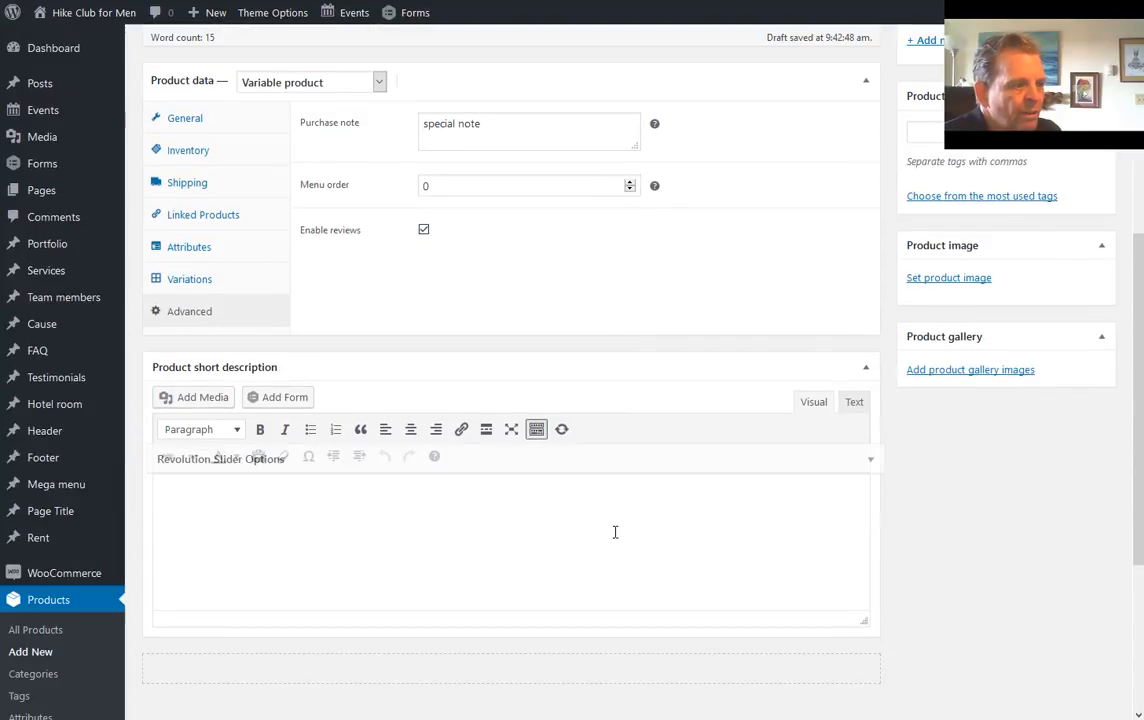
left_click_drag(600, 603, 580, 628)
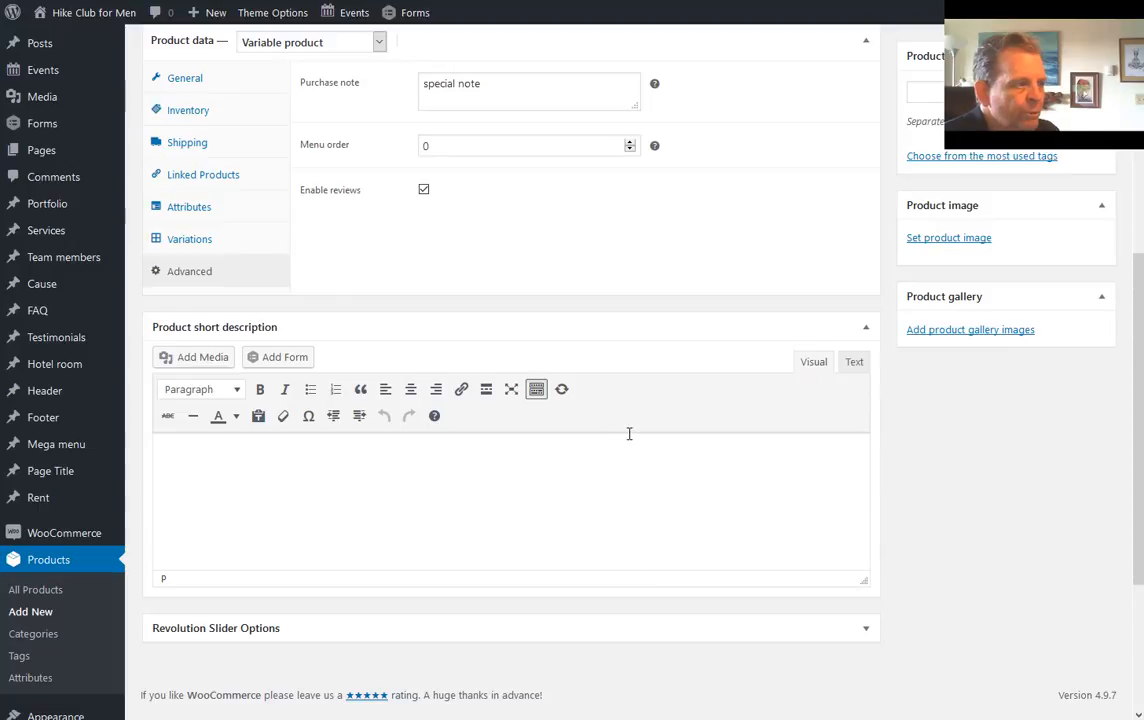
scroll(549, 434, "up", 2)
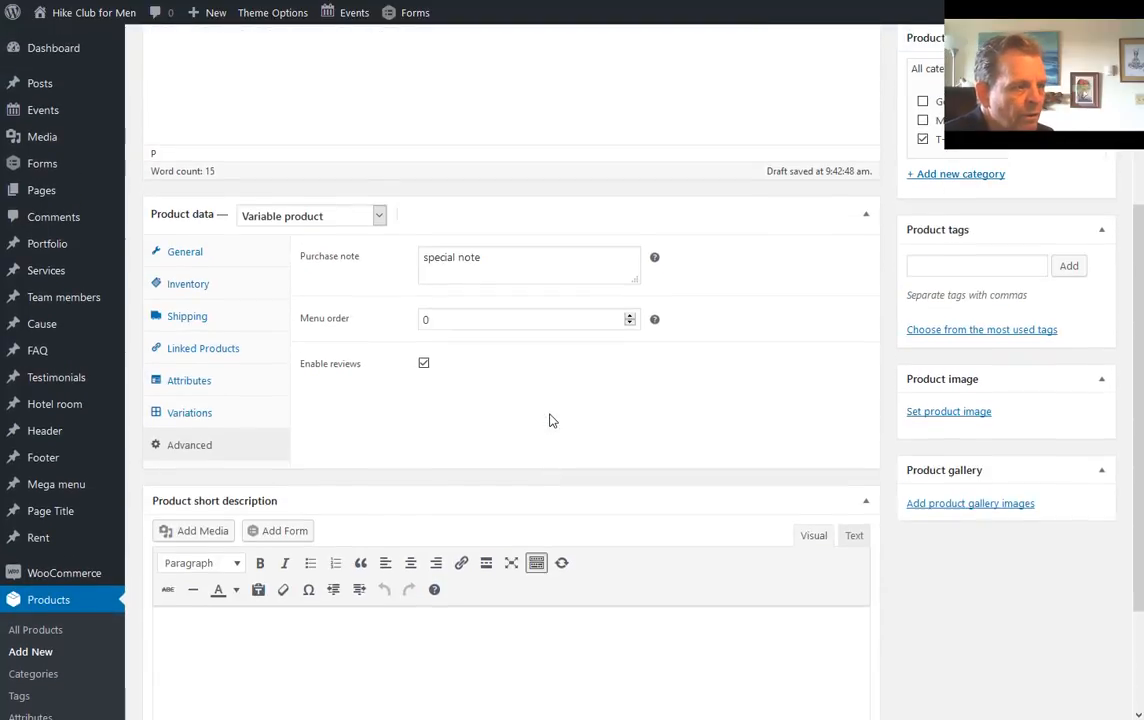
Enter the product short description "Get the Hike Club for men t-shirt and show how much you like getting away."
scroll(548, 430, "down", 2)
scroll(543, 417, "down", 1)
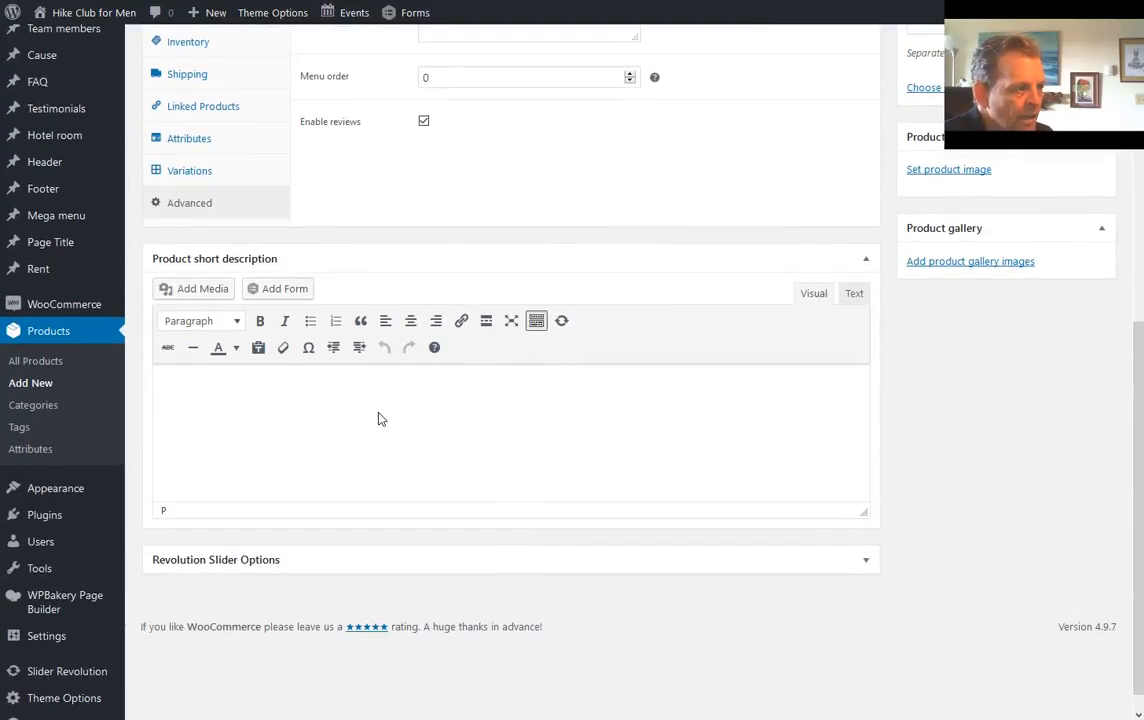
left_click(379, 418)
type("Get the Hike Club for men t-shirt and show how much you like getting away.")
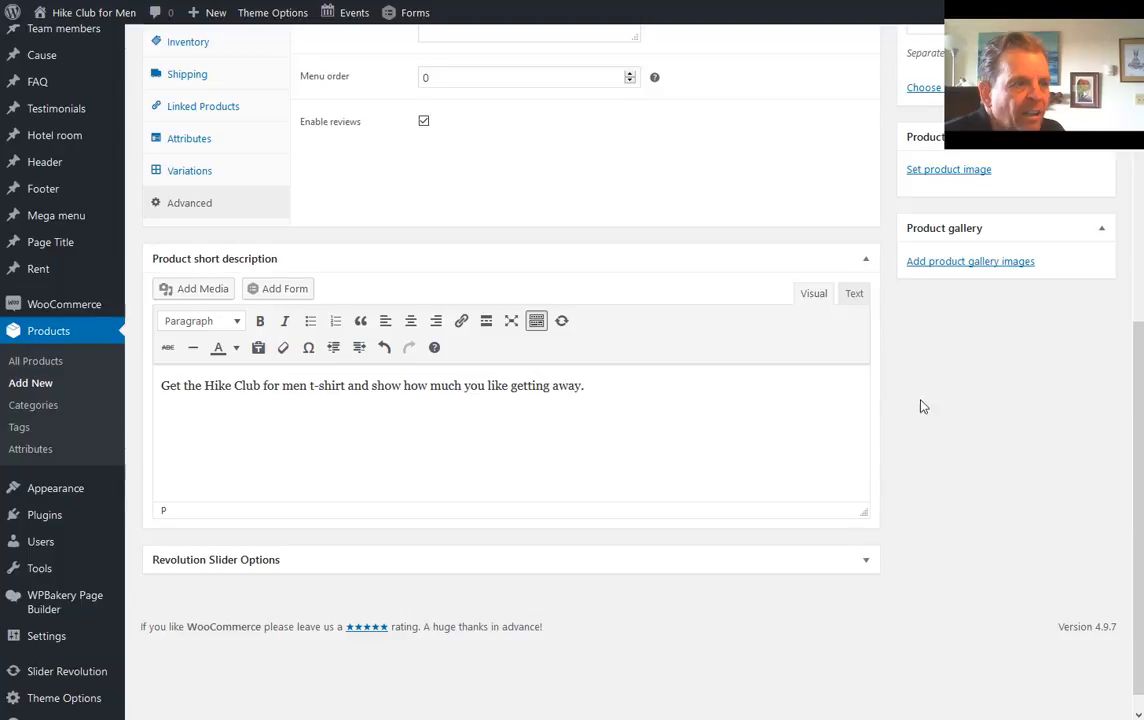
Set the white Hike Club t-shirt picture "t-shirtpreview" from the media library as the product image
scroll(993, 432, "up", 3)
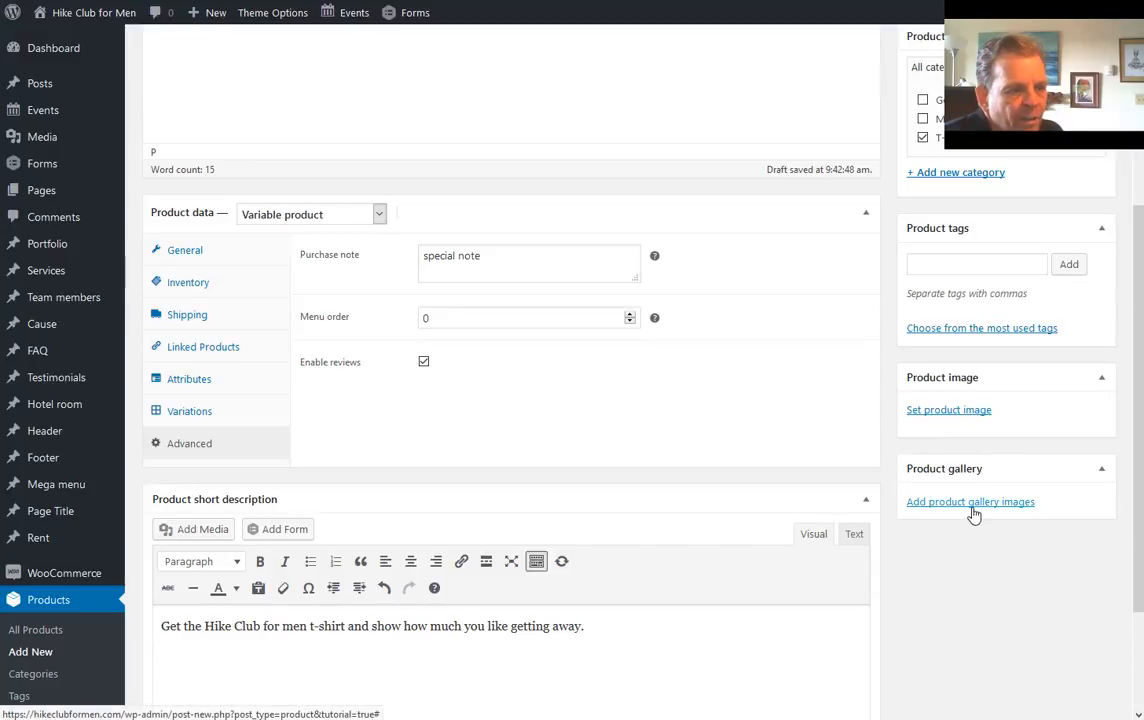
left_click(968, 413)
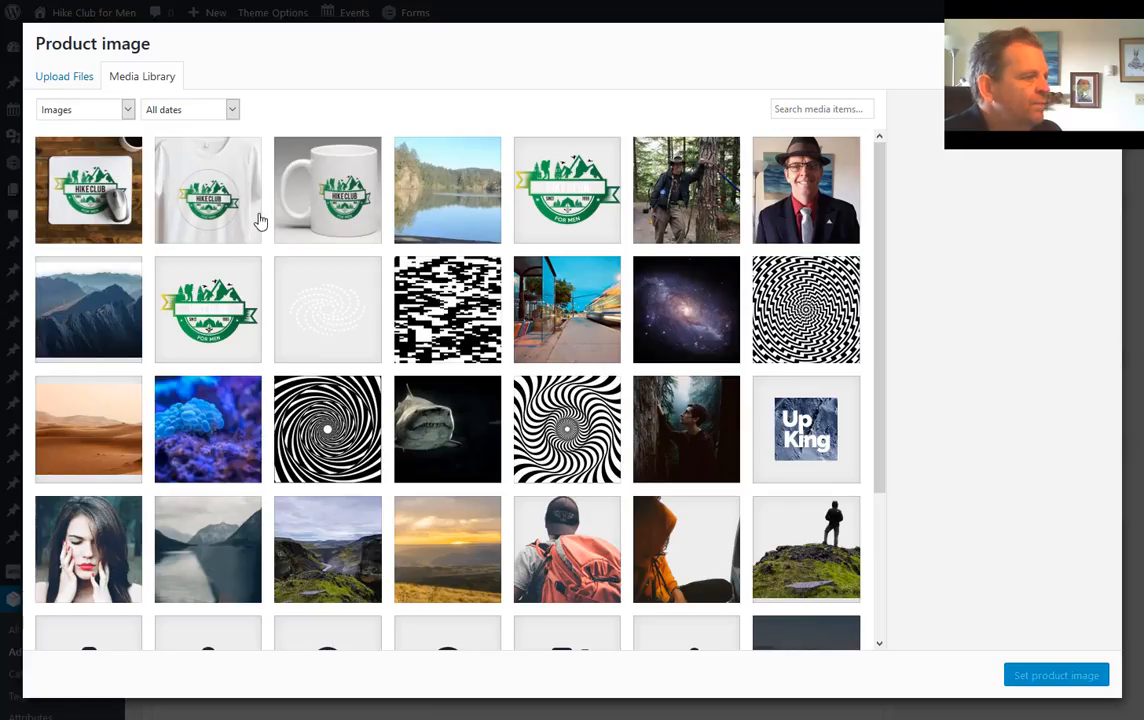
left_click(208, 188)
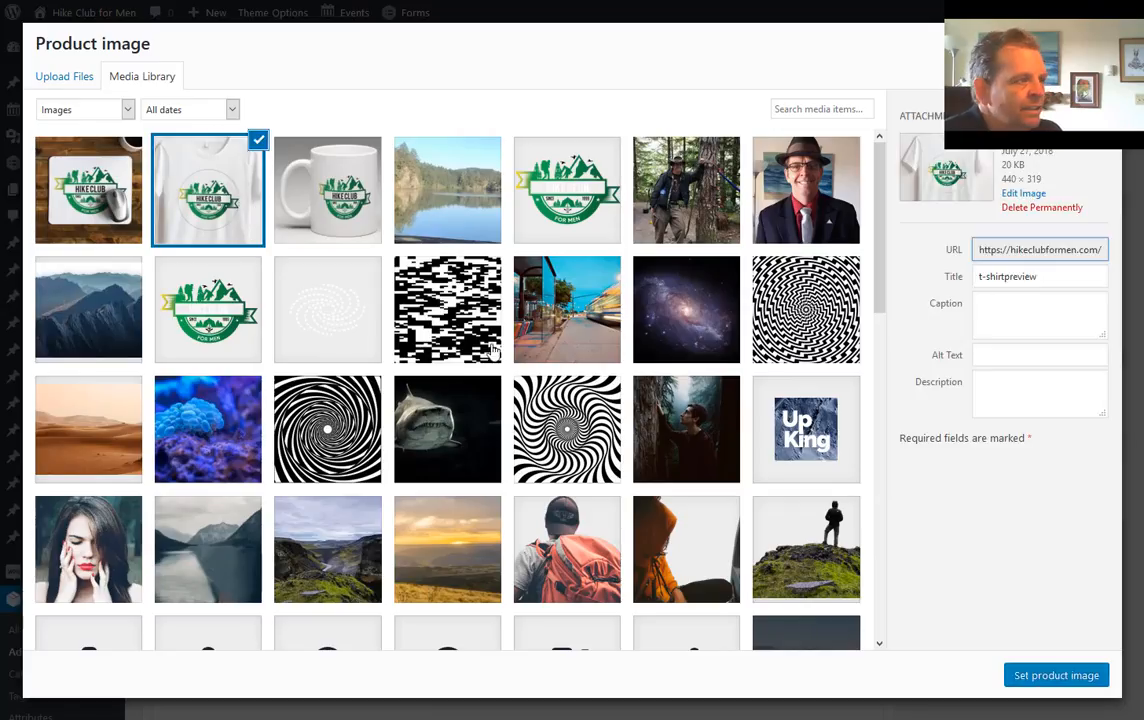
left_click(1030, 678)
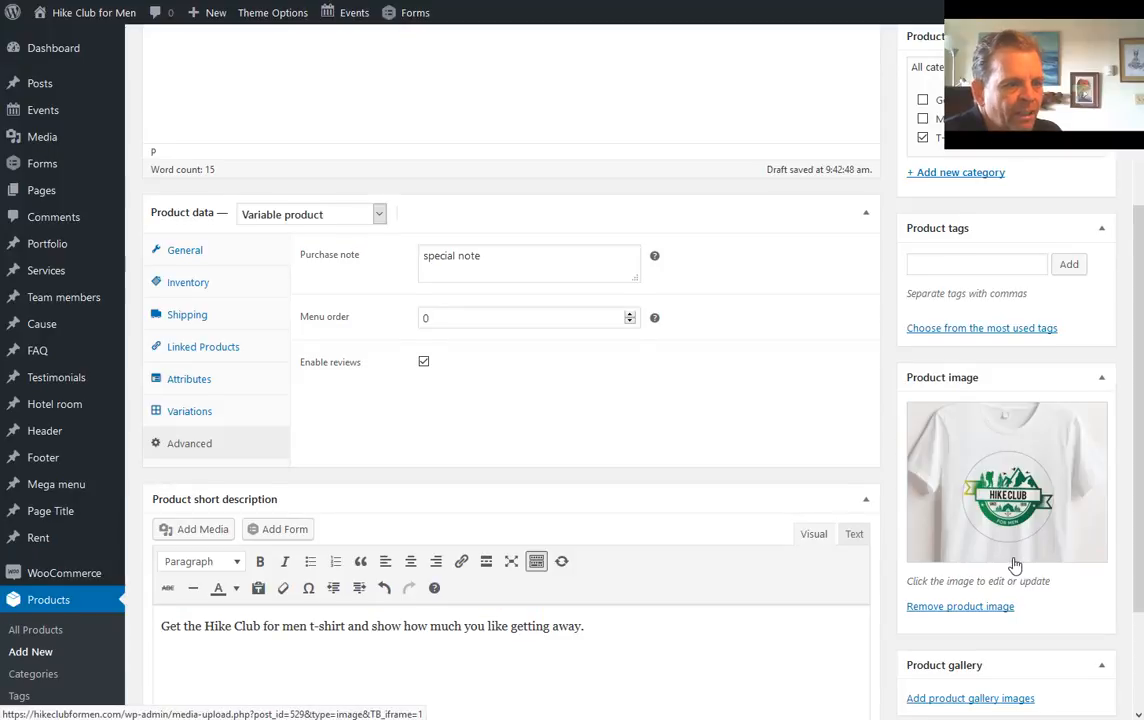
Add the t-shirt picture "t-shirtpreview" and the logo "hkeclubmenlogowhite450" from the media library to the product gallery
scroll(1015, 563, "down", 2)
left_click(1003, 540)
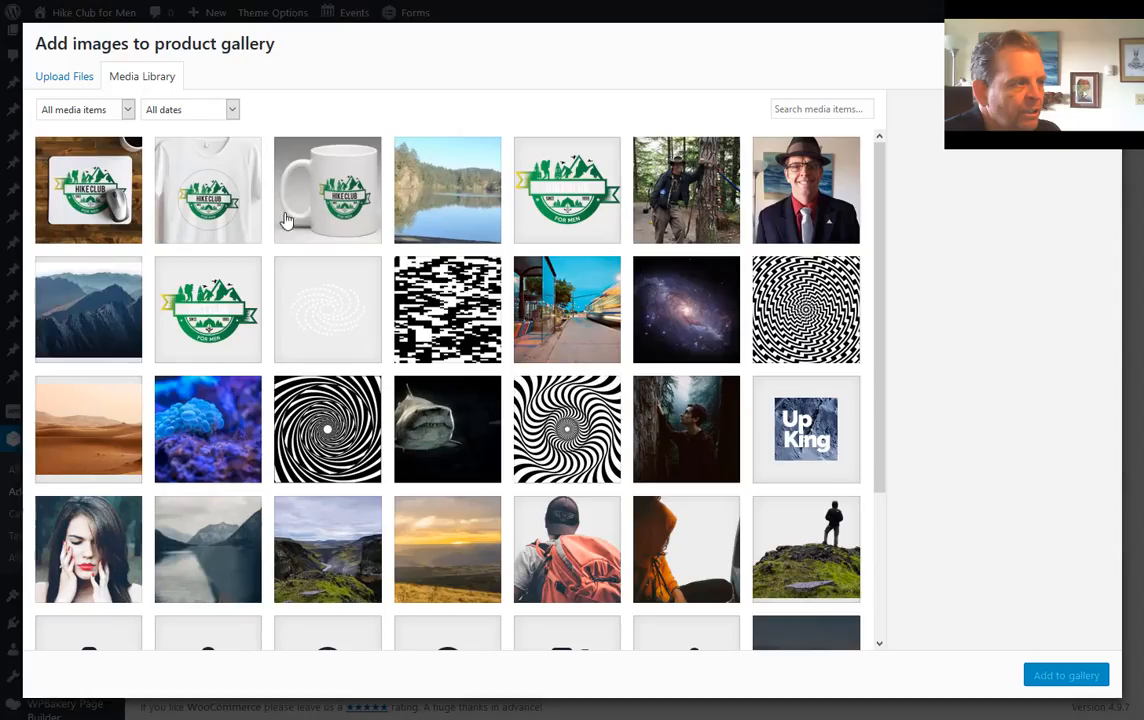
left_click(205, 185)
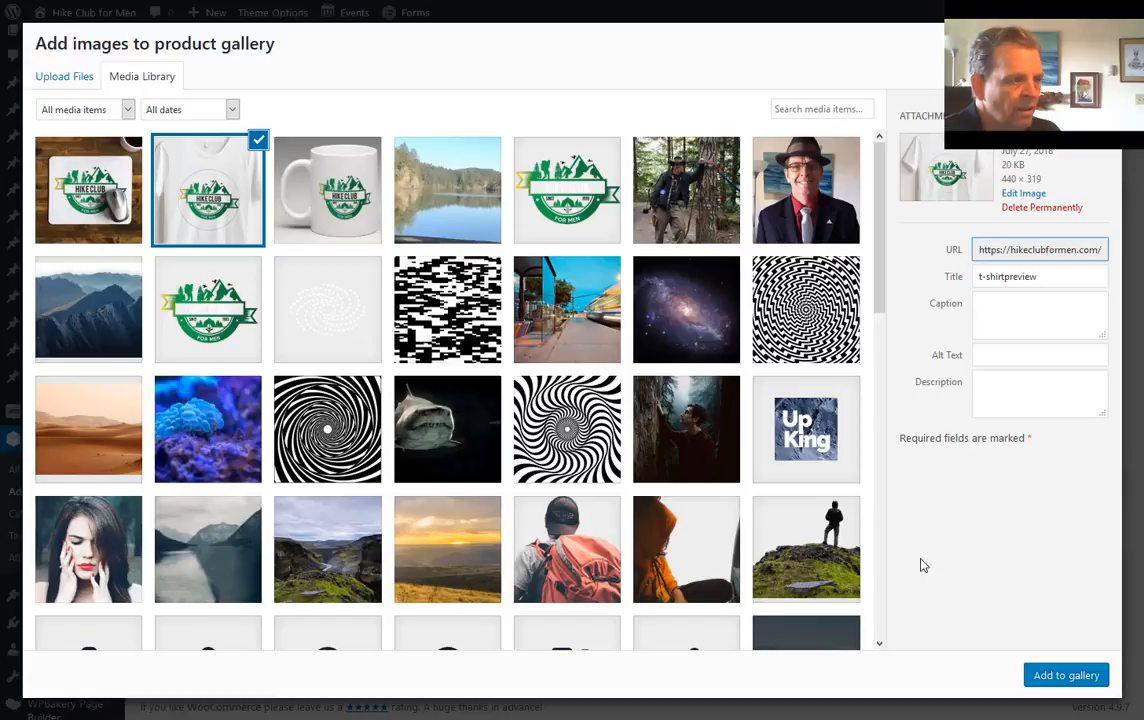
left_click(1060, 676)
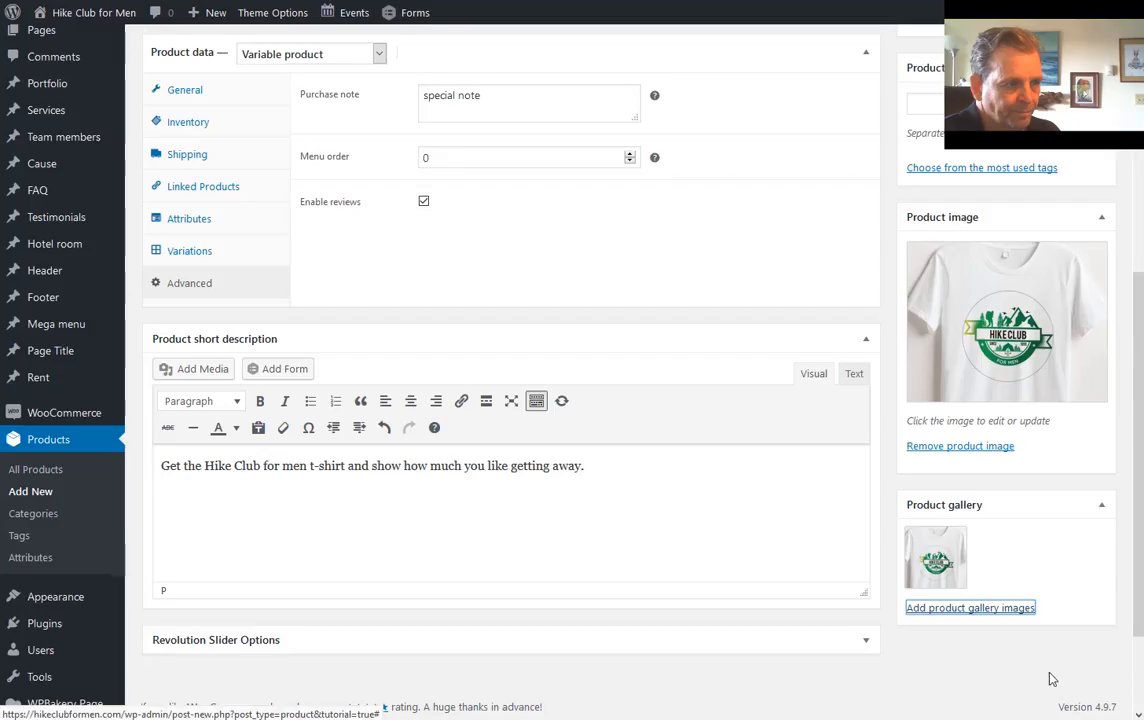
left_click(996, 607)
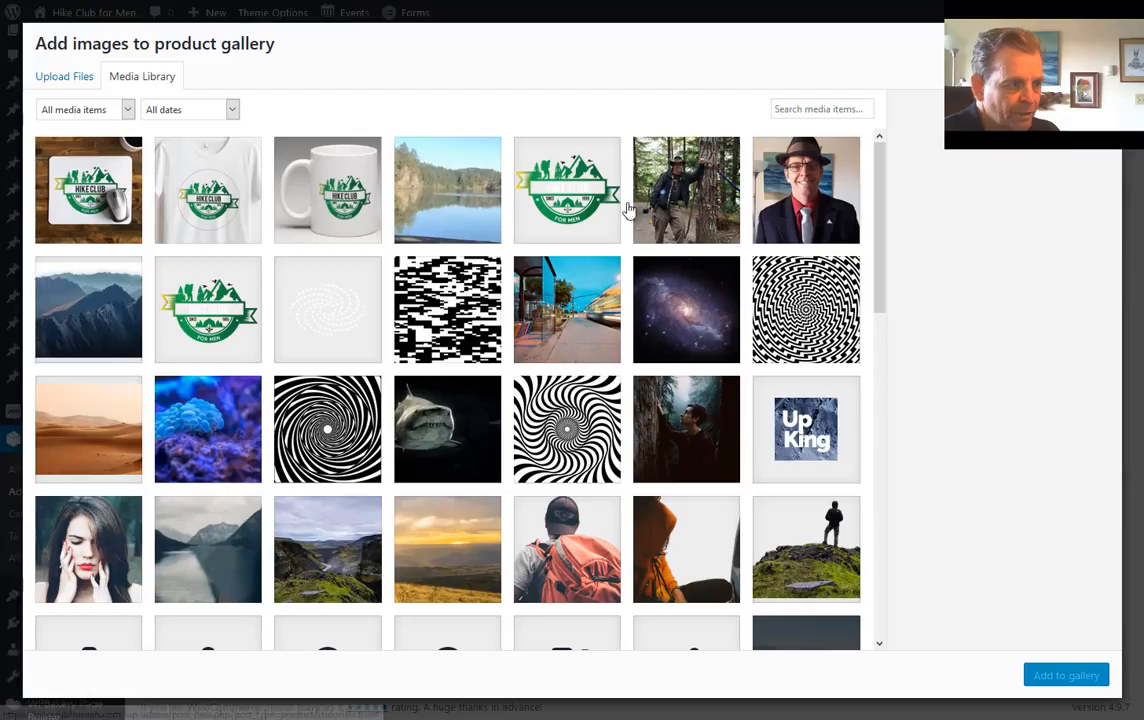
left_click(561, 203)
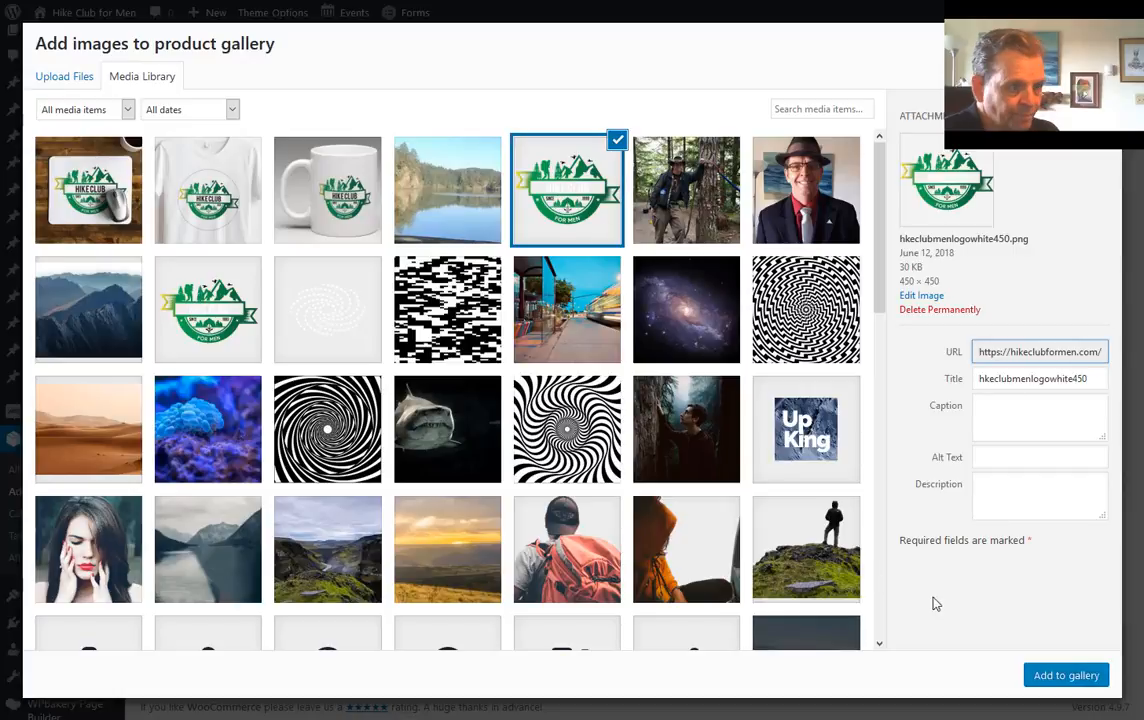
left_click(1065, 678)
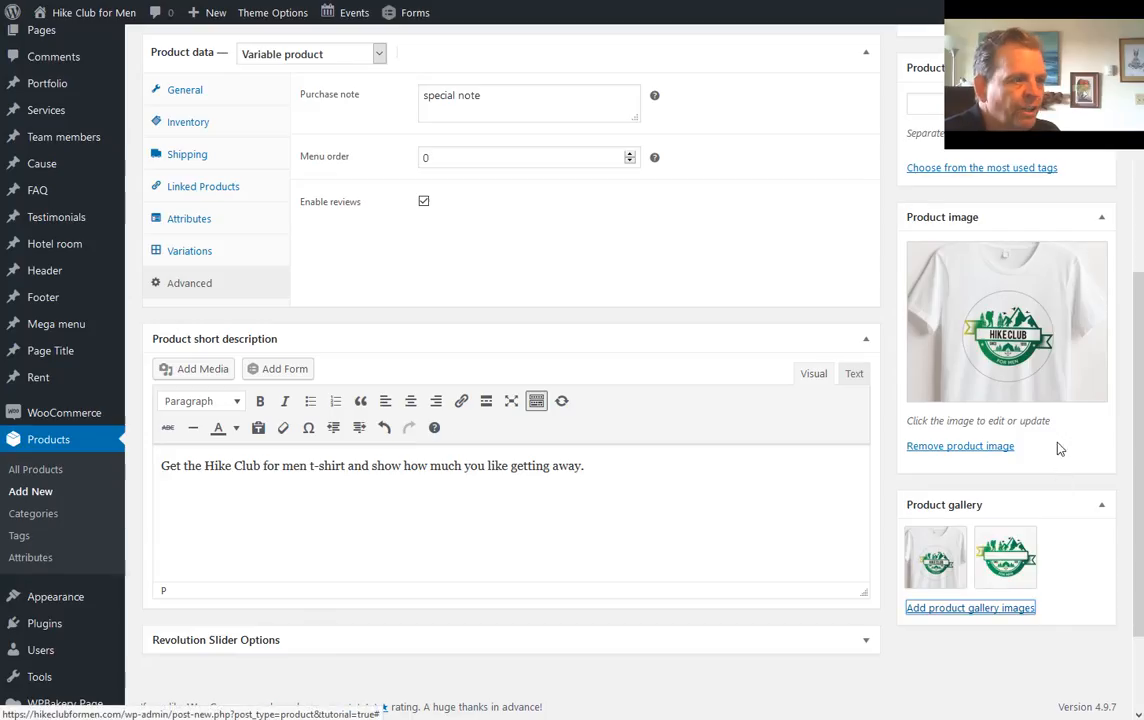
Add the product tags "t-shirt", "shirt" and "mens shirts"
scroll(1045, 447, "up", 5)
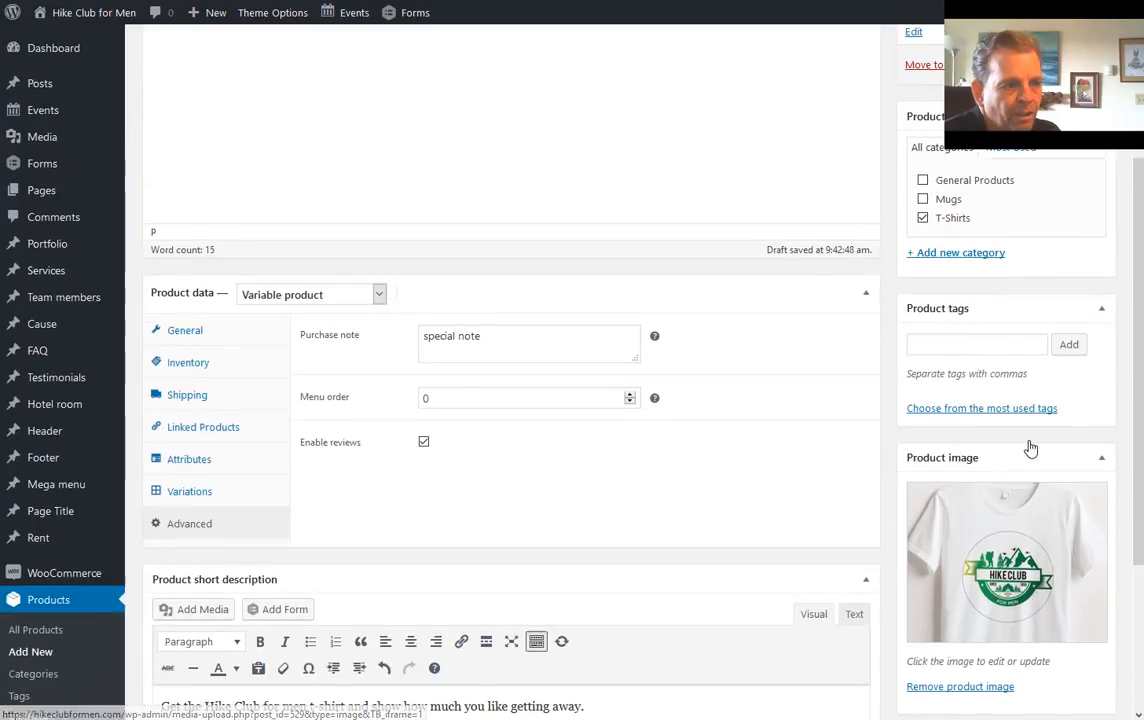
left_click(988, 341)
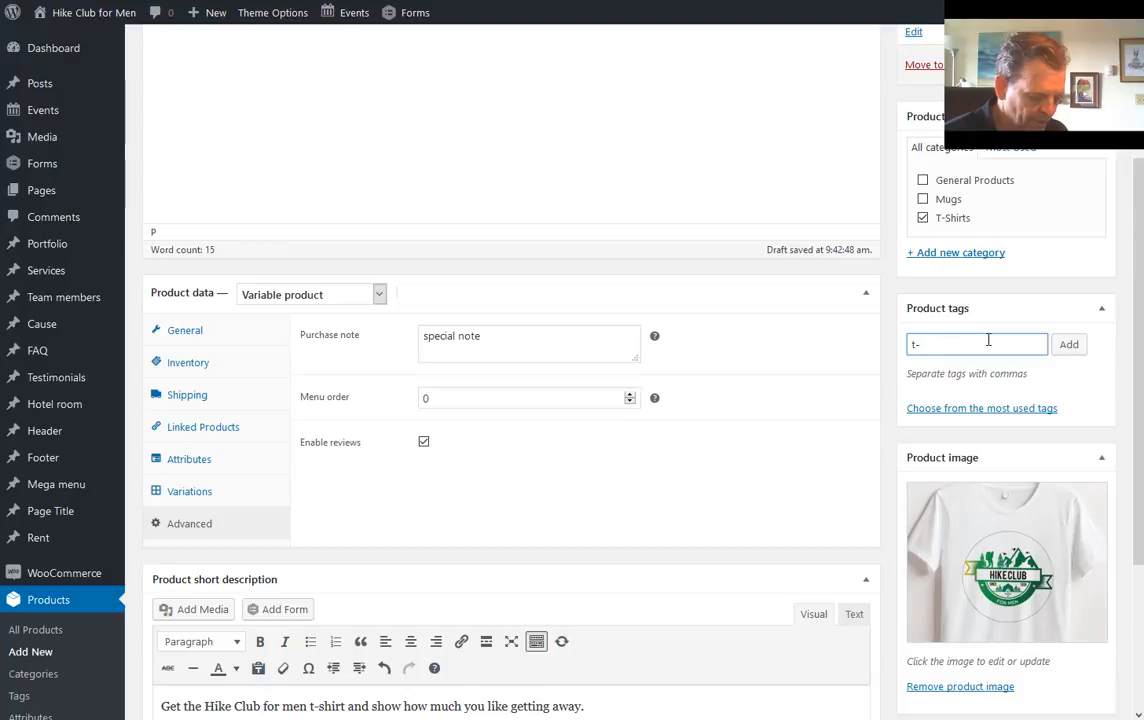
type("t-shior")
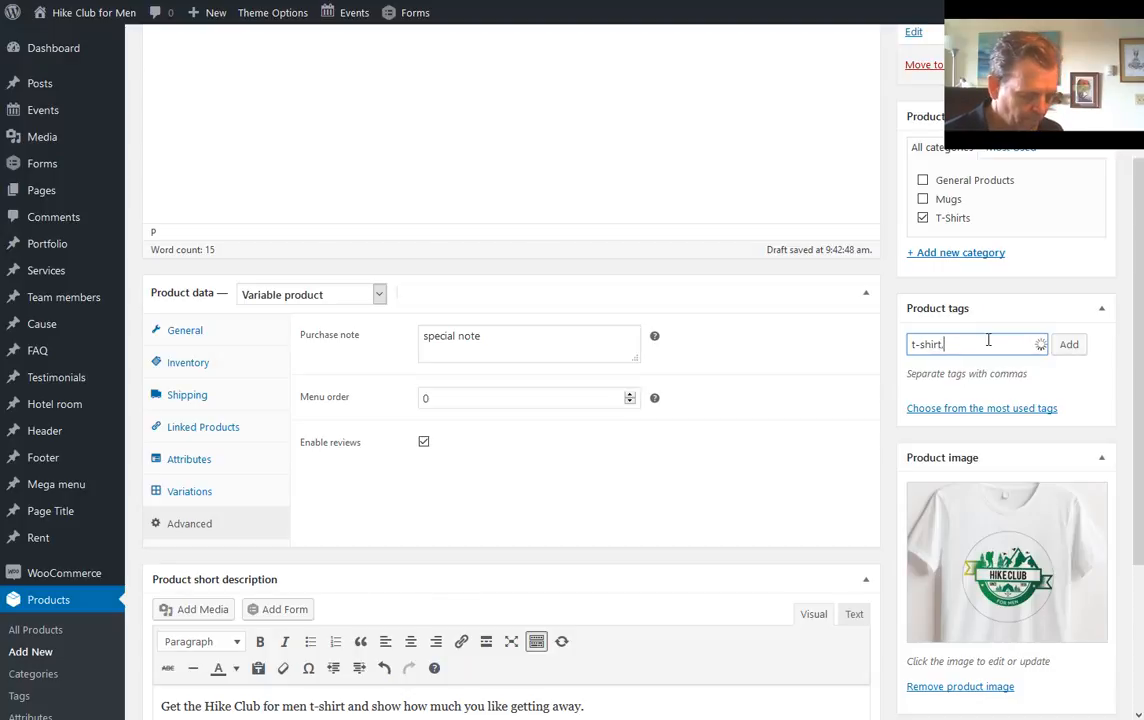
type("s")
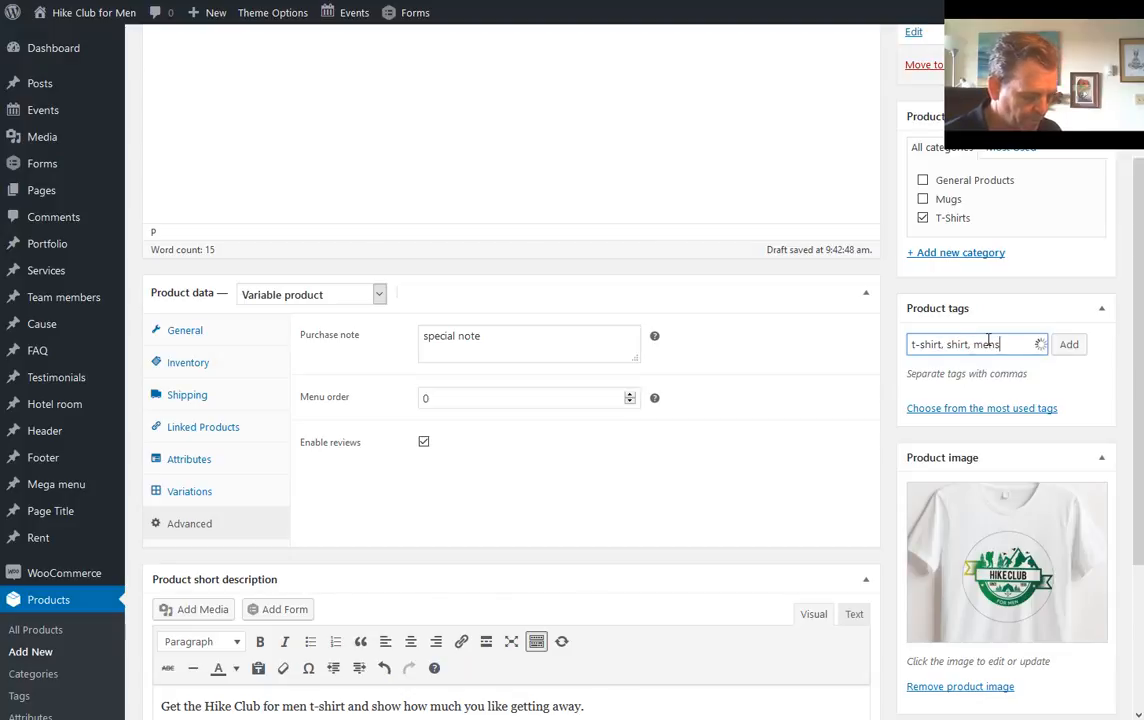
type("hoi sh")
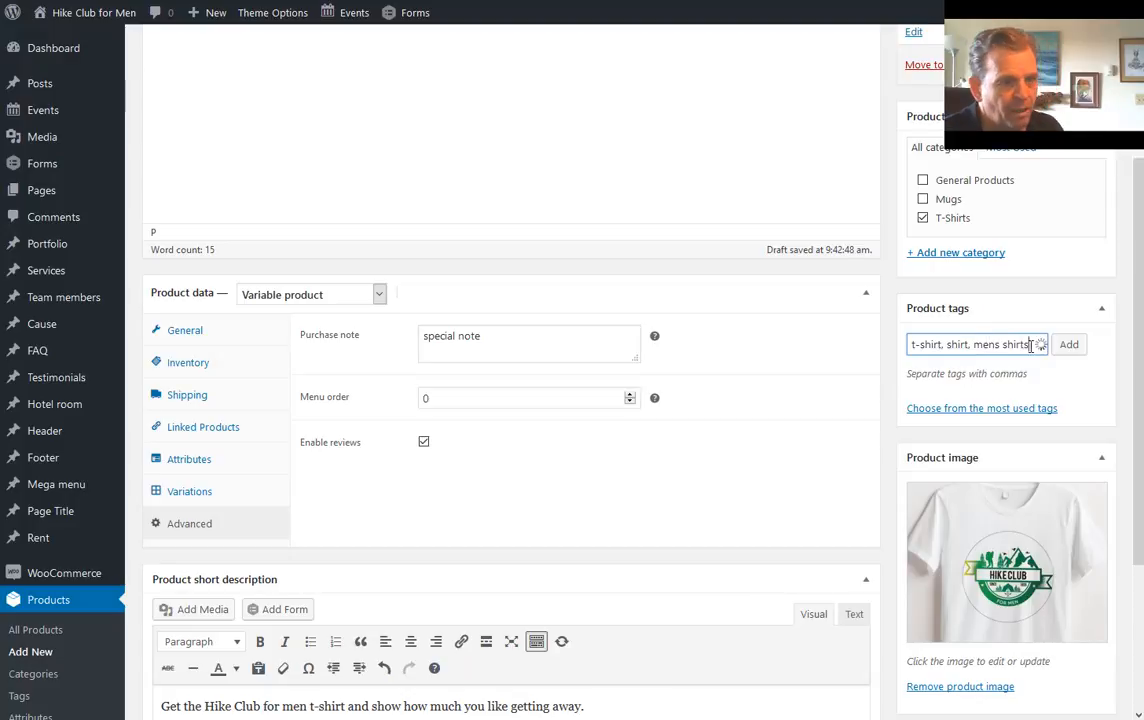
type("irts")
left_click(1066, 350)
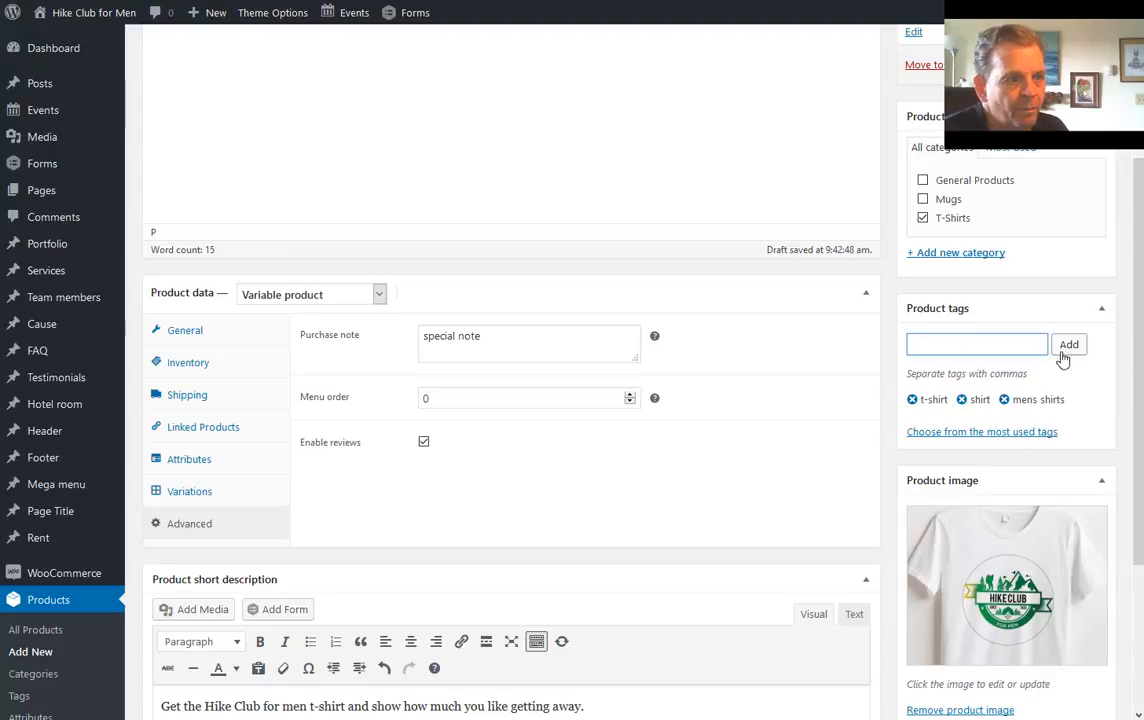
Publish the Hike Club for Men T-Shirt product
scroll(1030, 289, "up", 2)
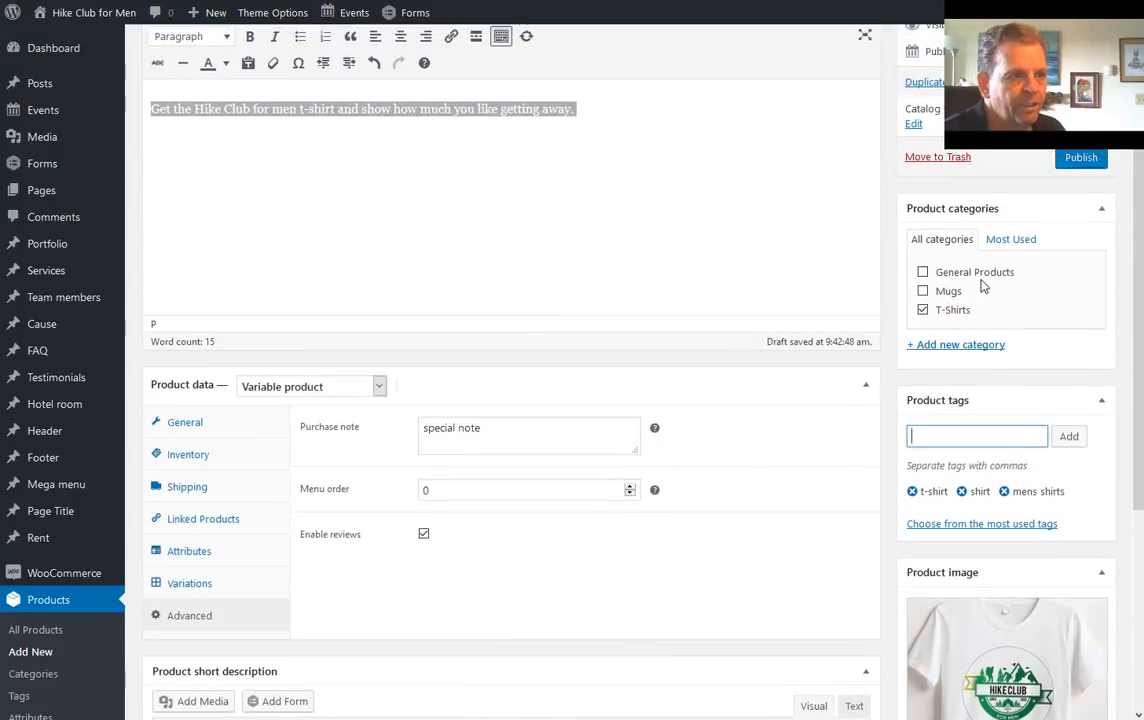
scroll(981, 286, "up", 1)
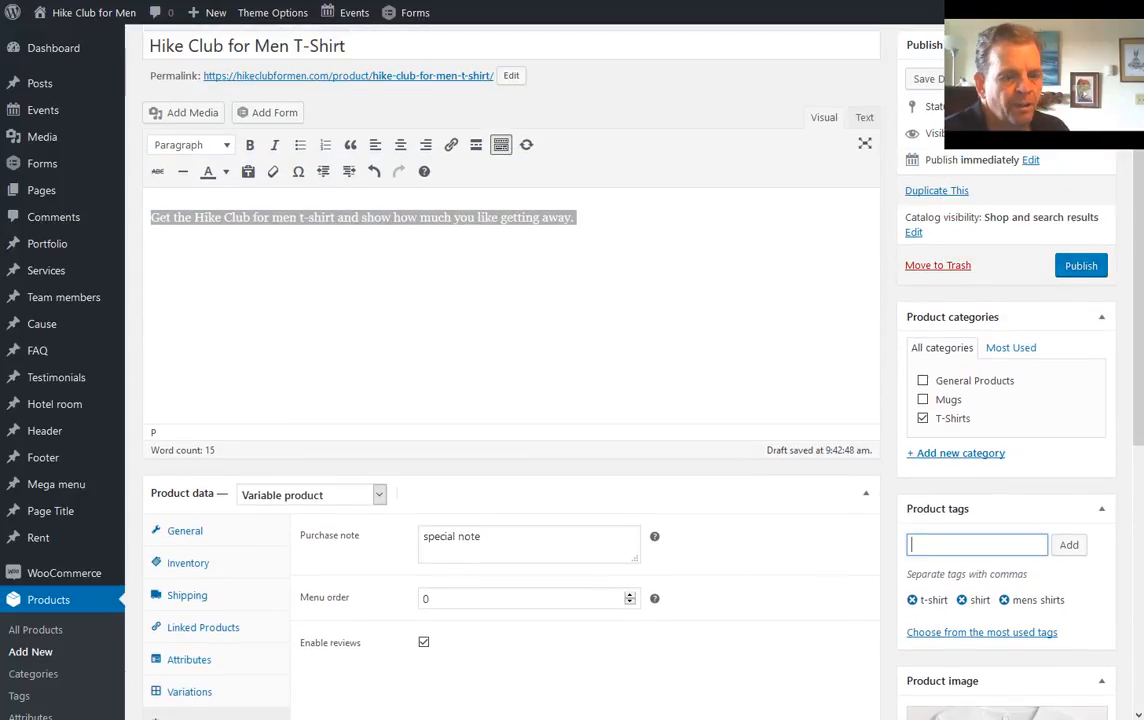
left_click(888, 487)
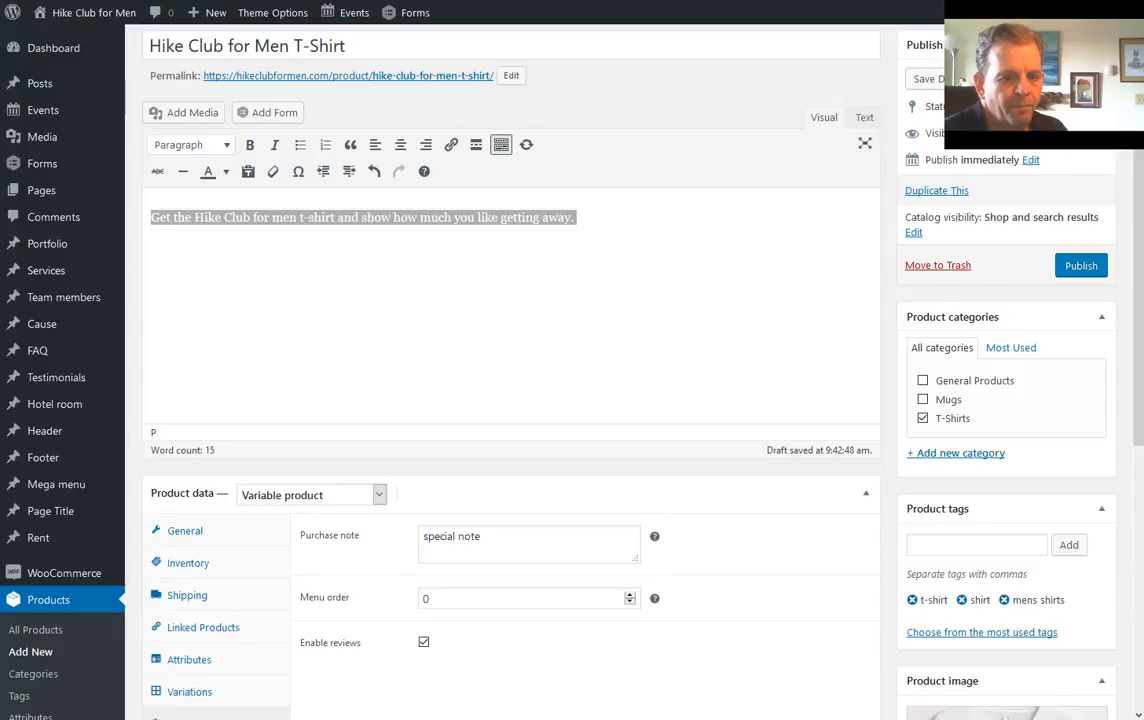
left_click(1064, 274)
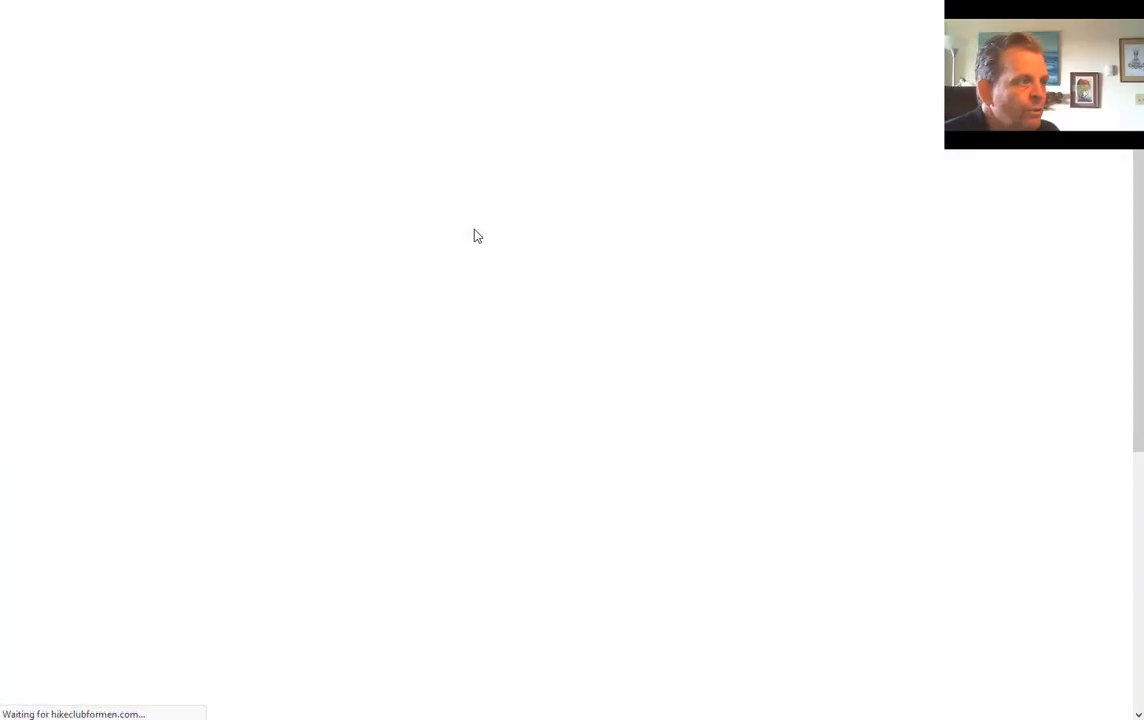
Open the t-shirt's product page from the shop page and view its details
scroll(401, 332, "down", 2)
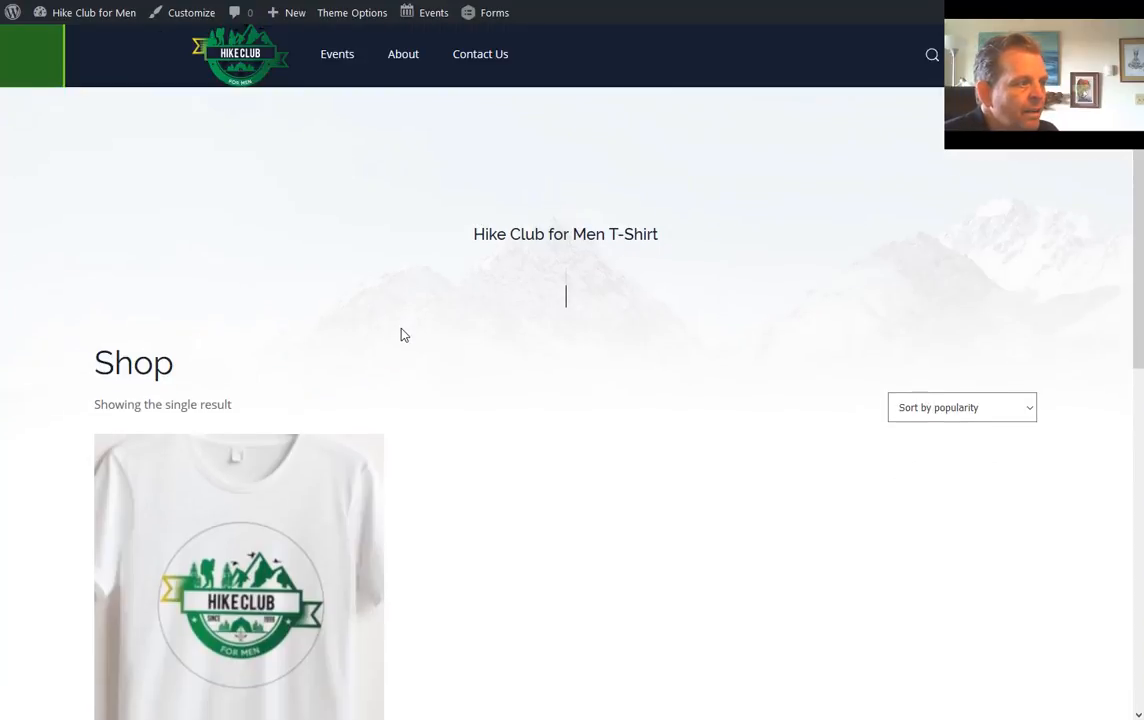
left_click(278, 466)
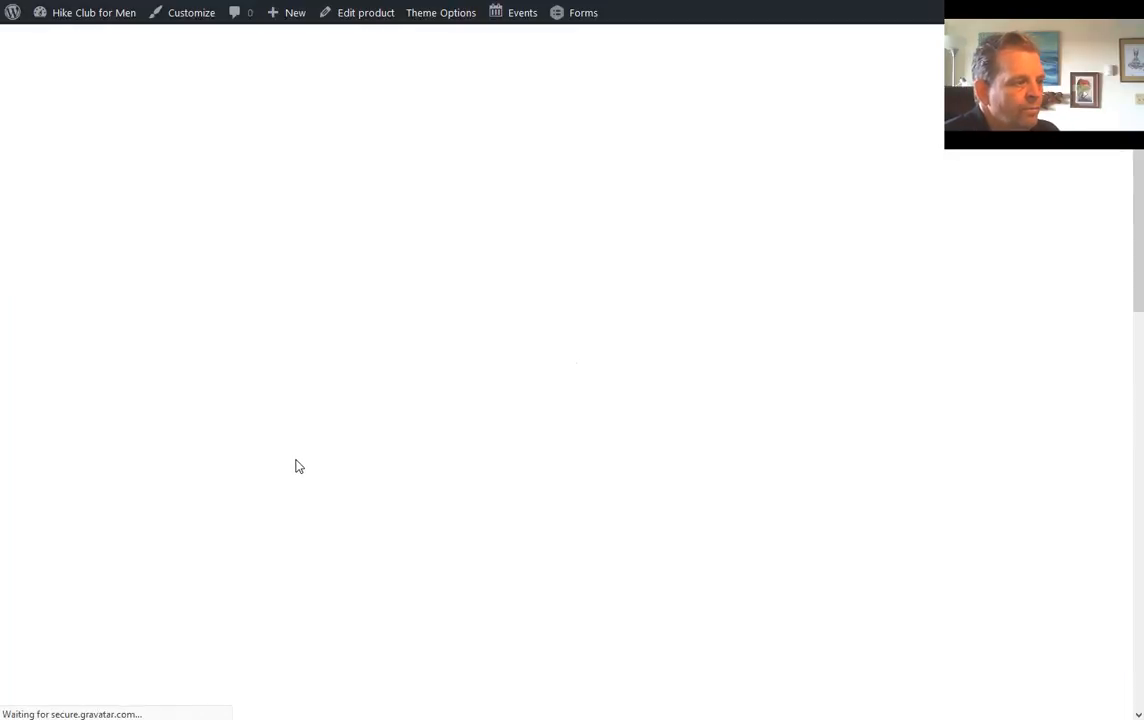
scroll(312, 443, "down", 3)
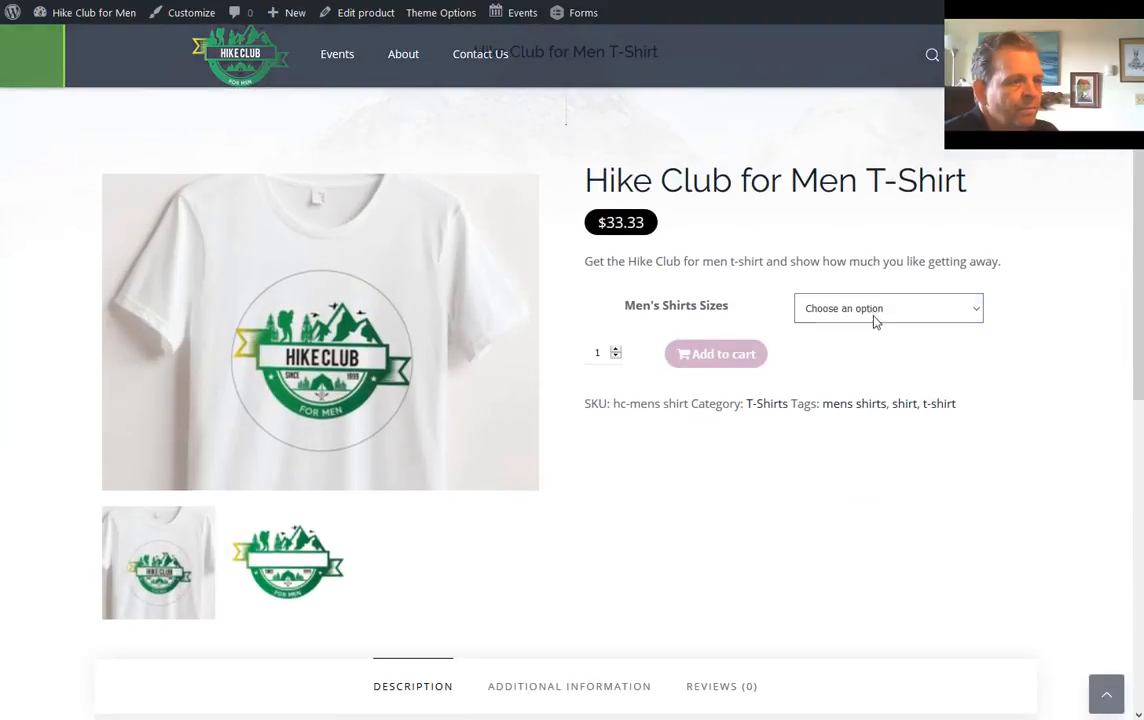
Check the Men's Shirts Sizes option on the product page by choosing Medium, followed by XLarge
left_click(876, 312)
left_click(856, 370)
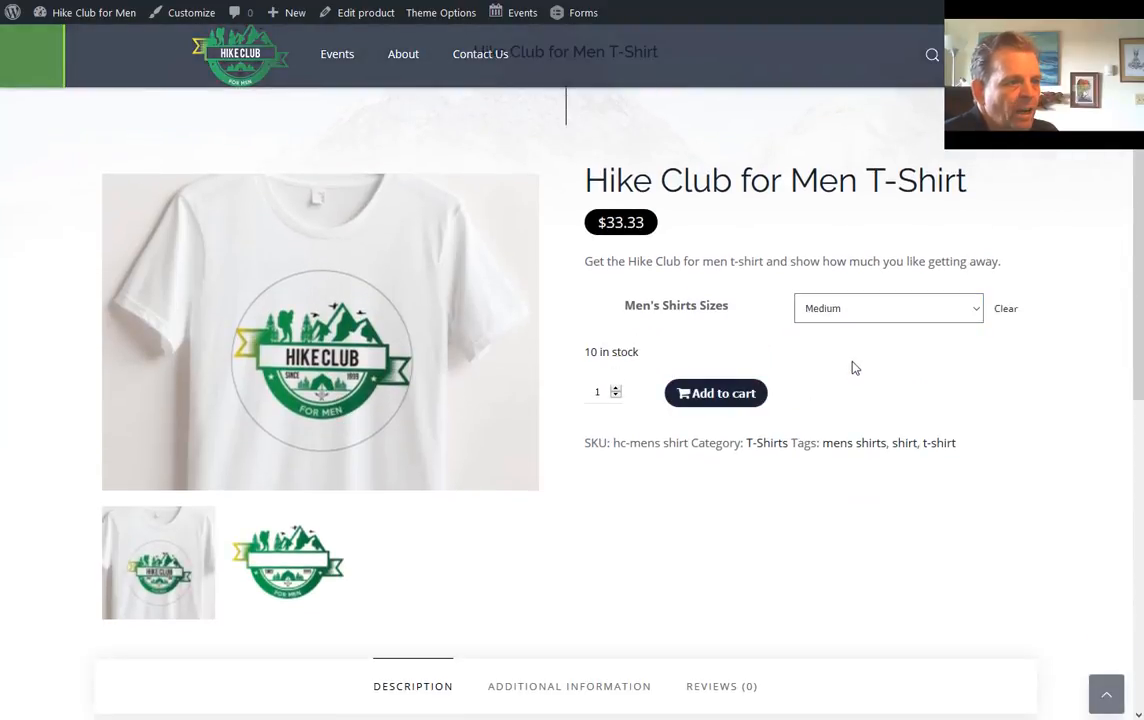
left_click(860, 312)
left_click(850, 401)
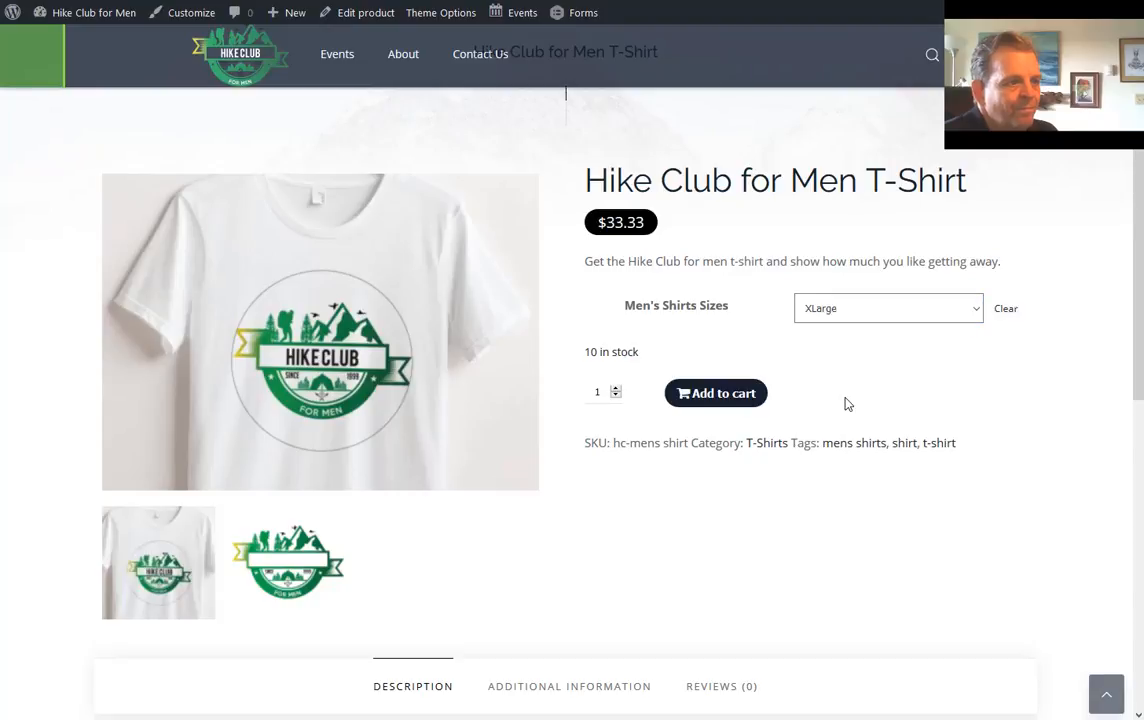
scroll(807, 334, "down", 1)
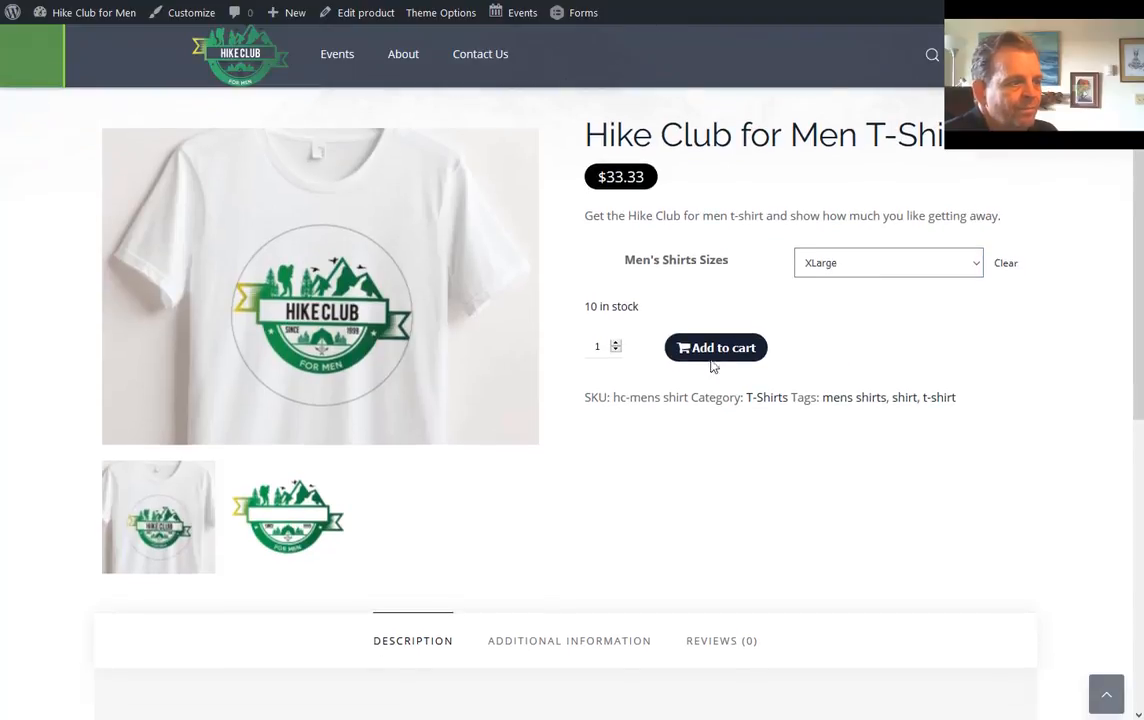
View the logo and t-shirt gallery images at full size, returning to the product page each time, and check the product description
left_click(320, 501)
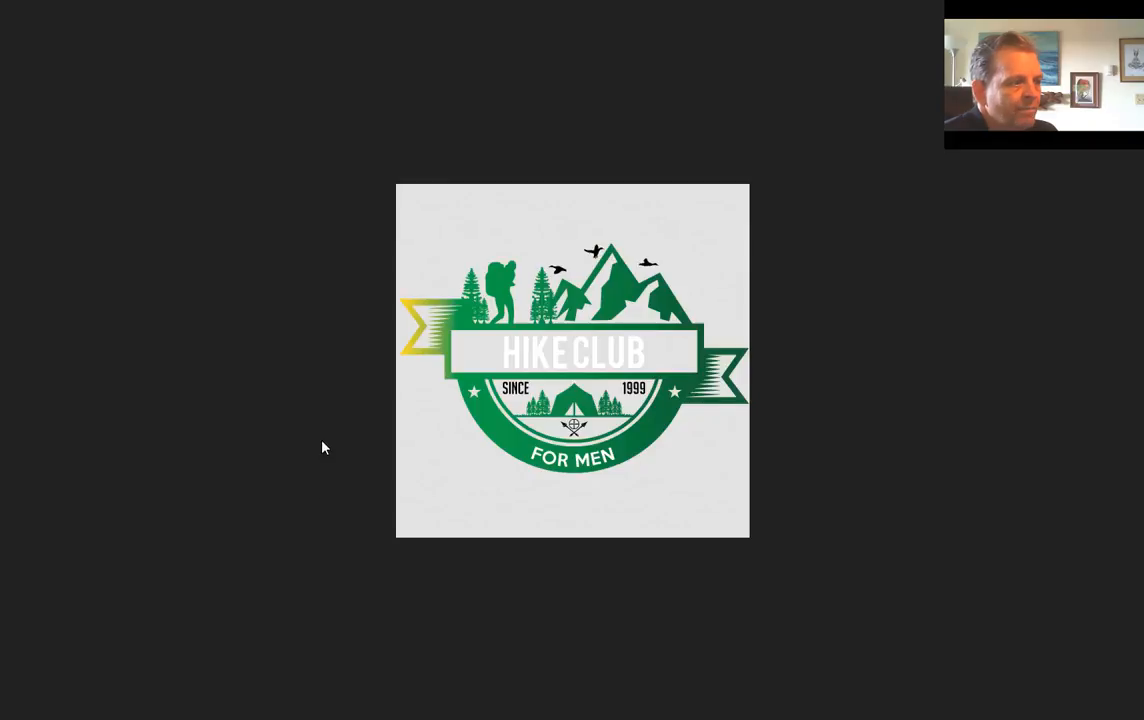
key("alt+Left")
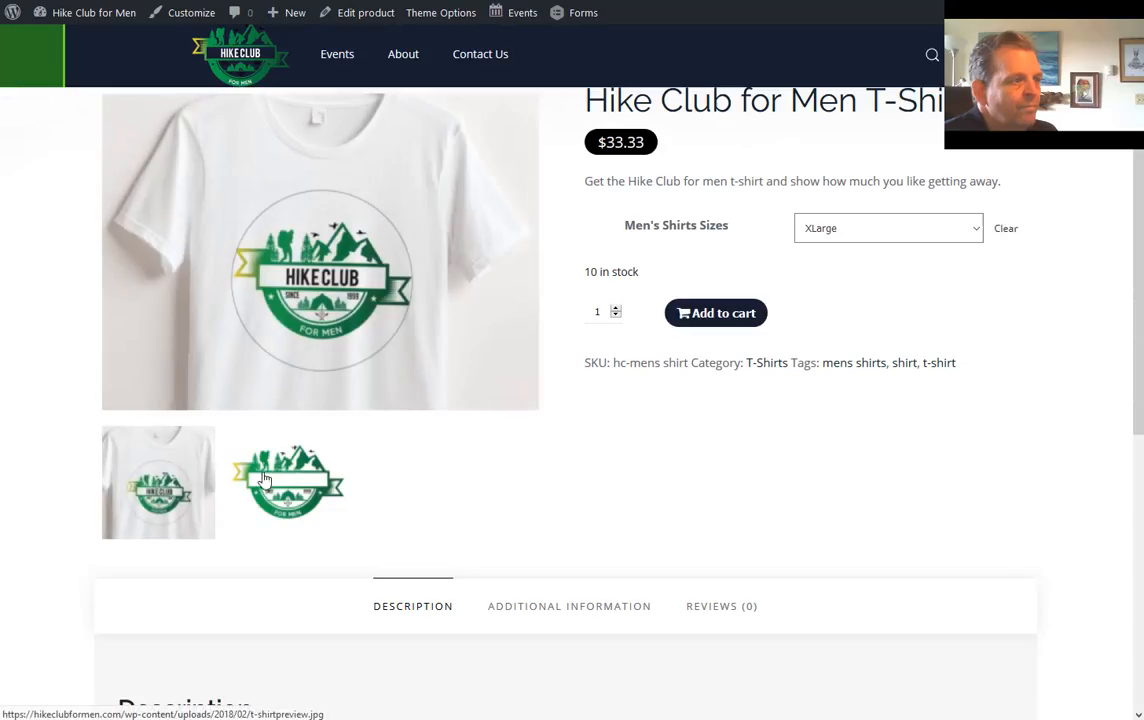
left_click(195, 480)
key("alt+Left")
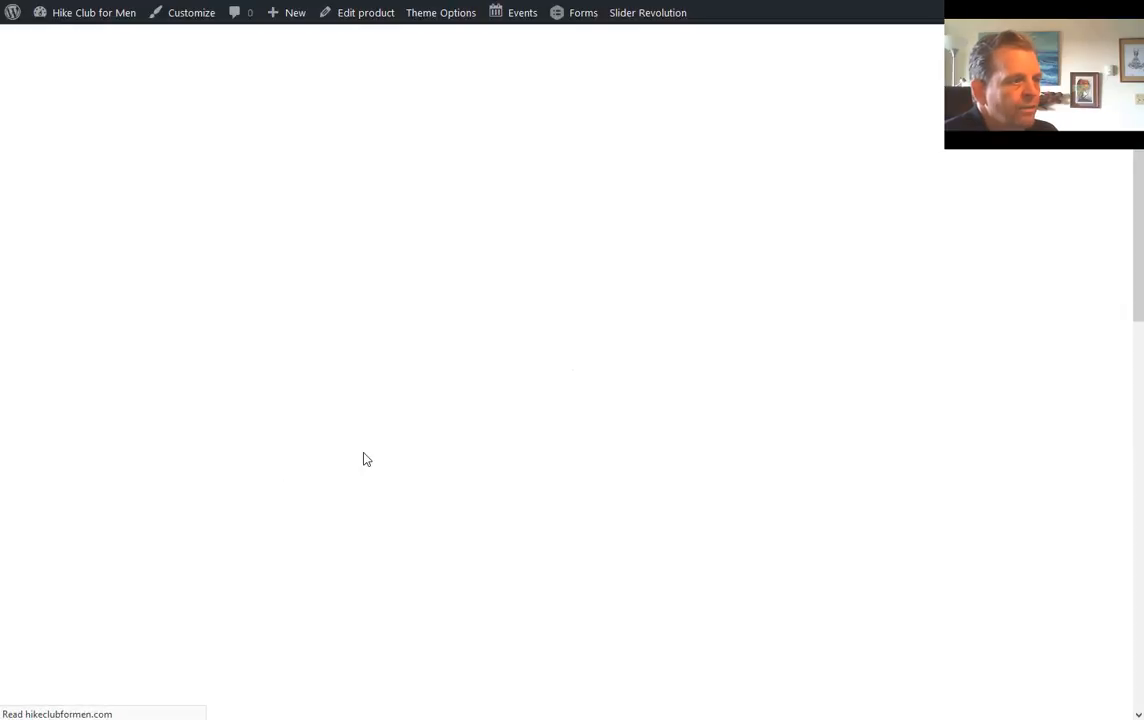
scroll(474, 468, "down", 3)
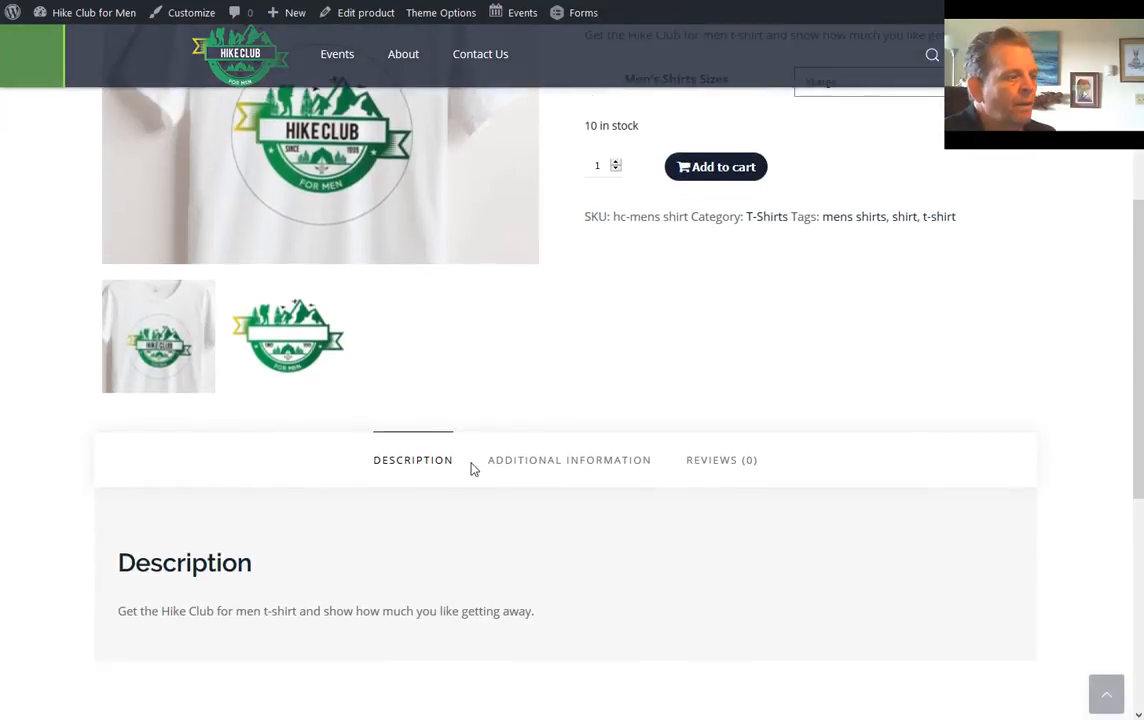
Review the product page and add one XLarge Hike Club for Men T-Shirt to the cart
scroll(476, 462, "up", 1)
scroll(475, 460, "up", 2)
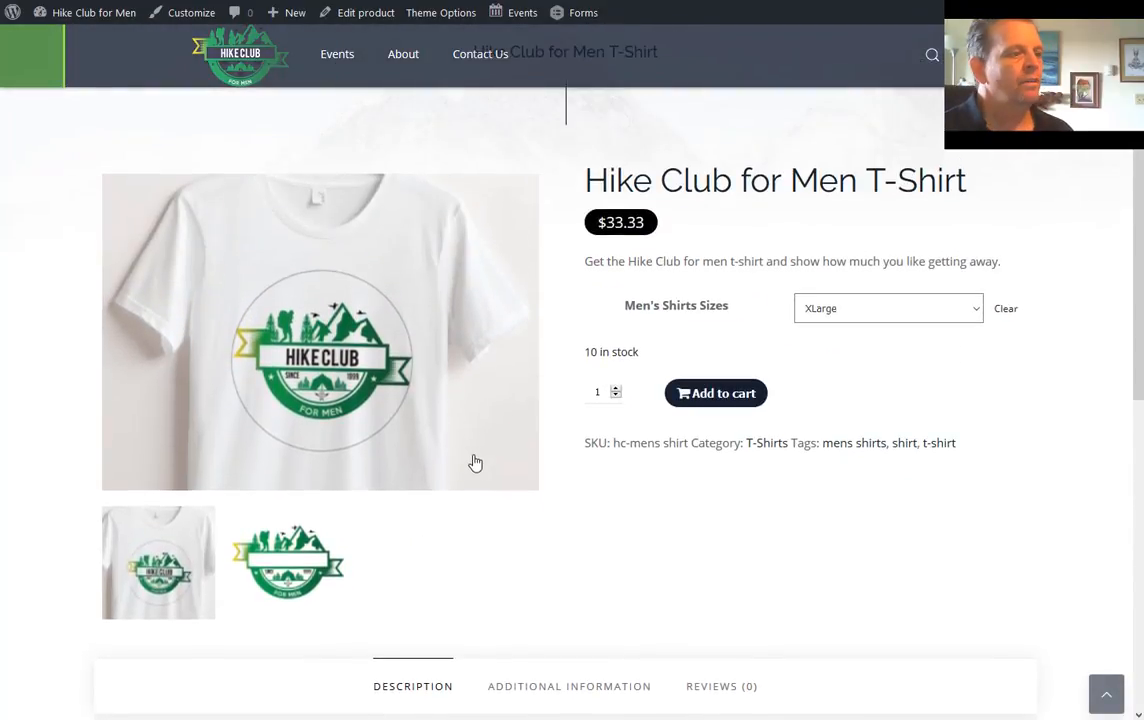
scroll(434, 447, "up", 2)
scroll(424, 445, "down", 2)
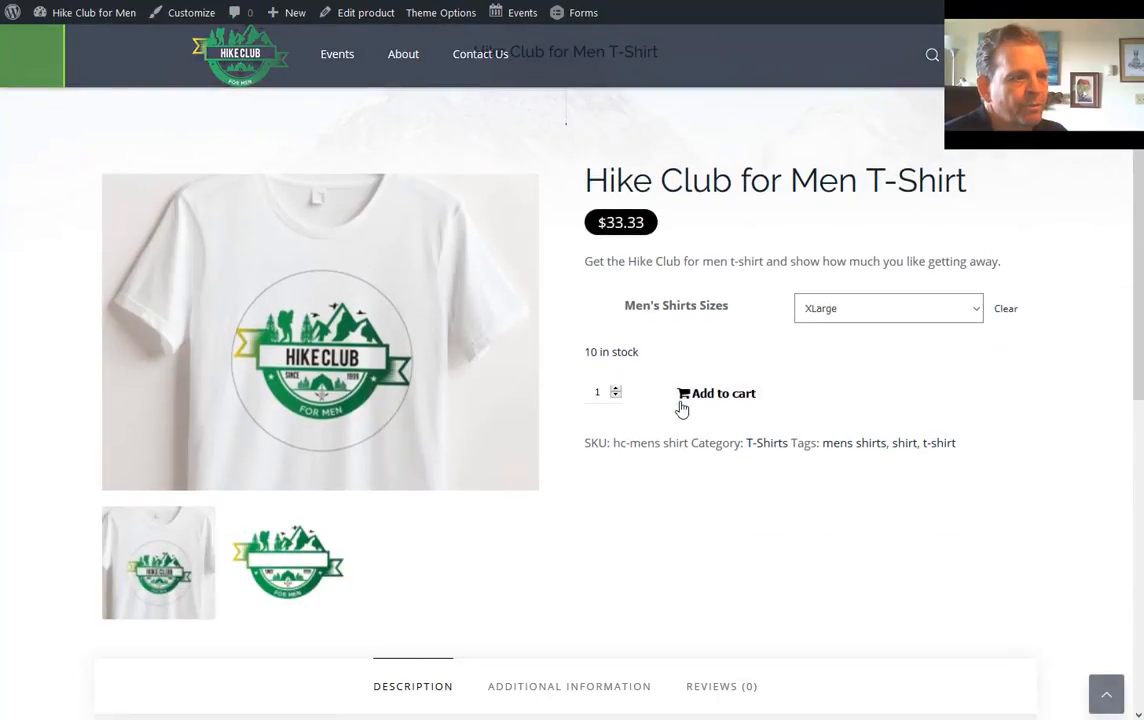
scroll(701, 424, "up", 1)
scroll(700, 430, "up", 2)
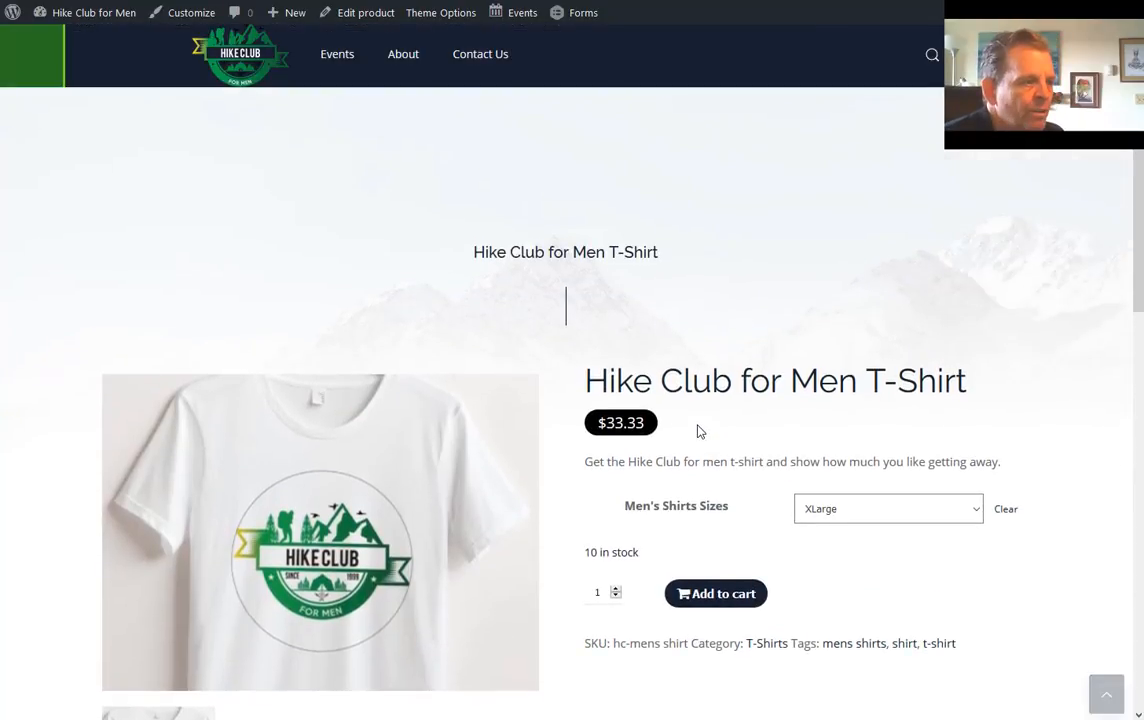
left_click(716, 596)
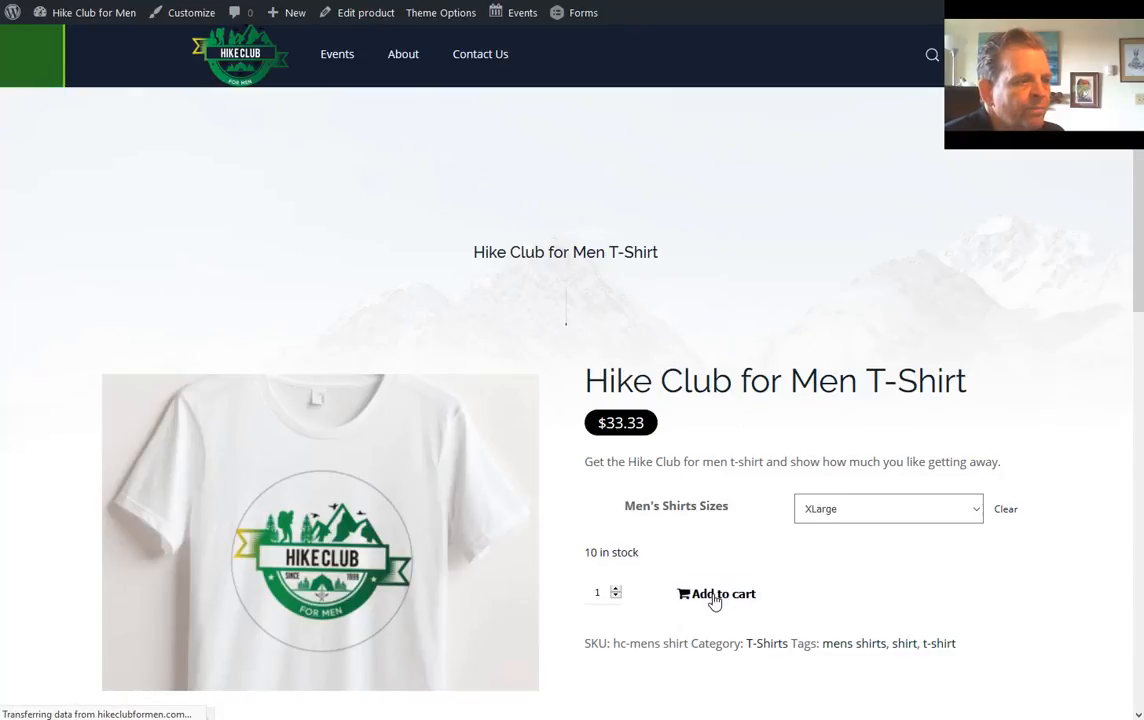
View the cart containing the XLarge t-shirt and proceed to checkout
scroll(705, 535, "down", 2)
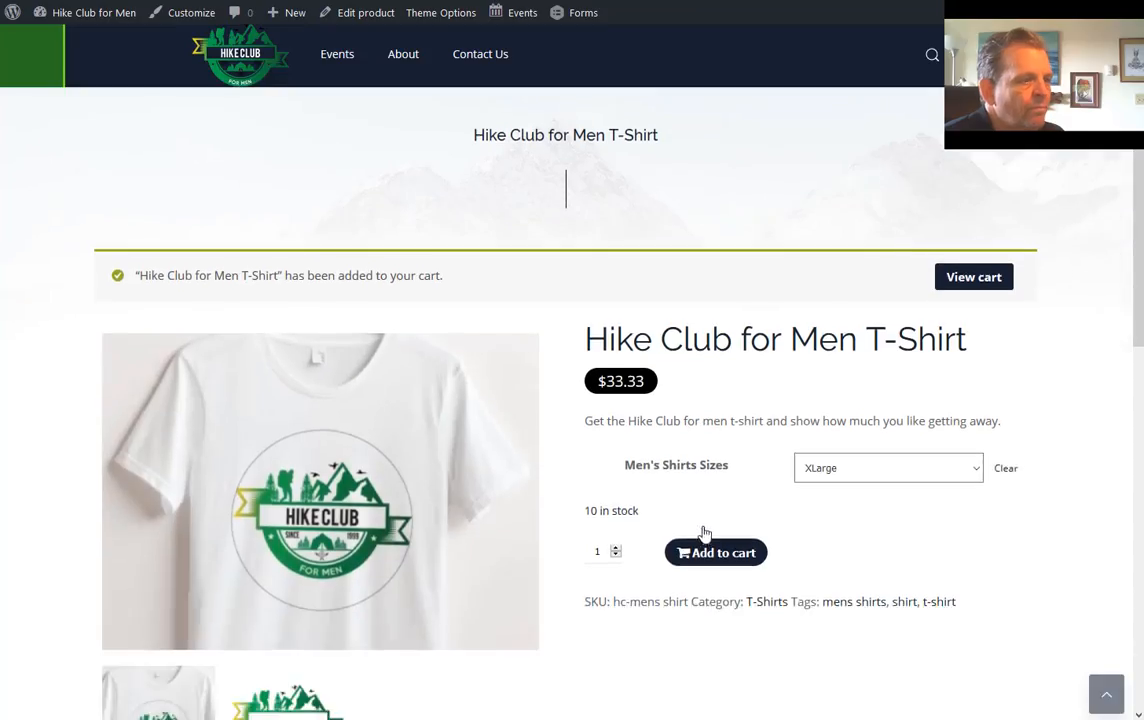
left_click(962, 238)
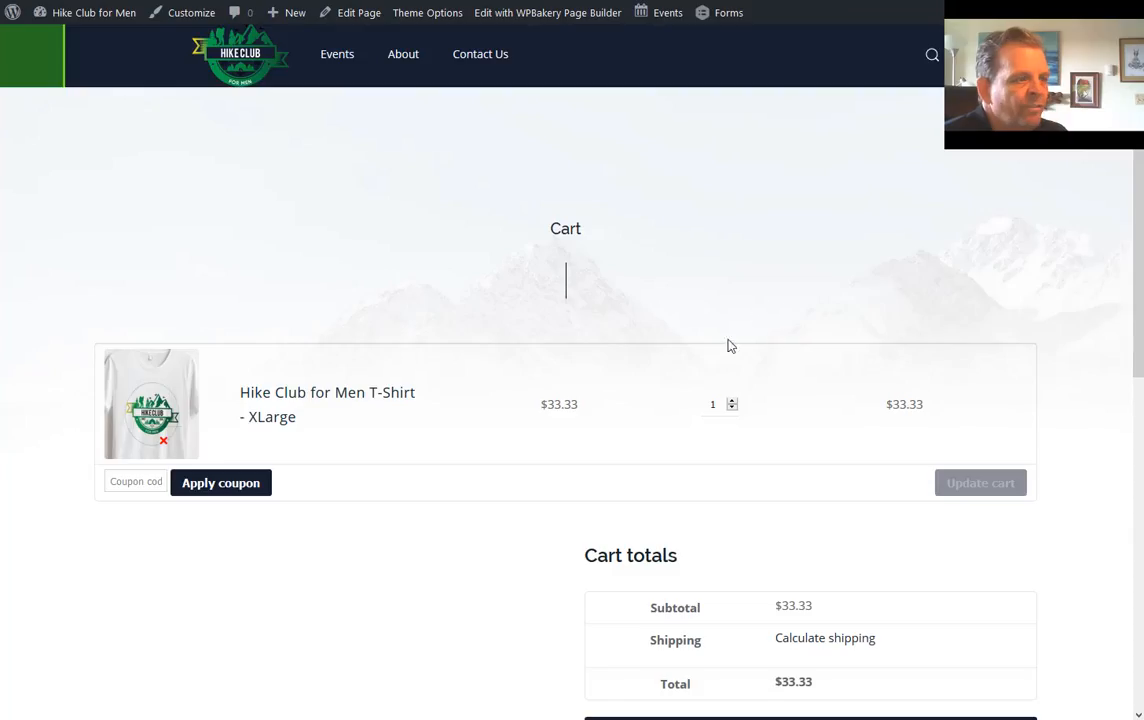
scroll(706, 365, "down", 2)
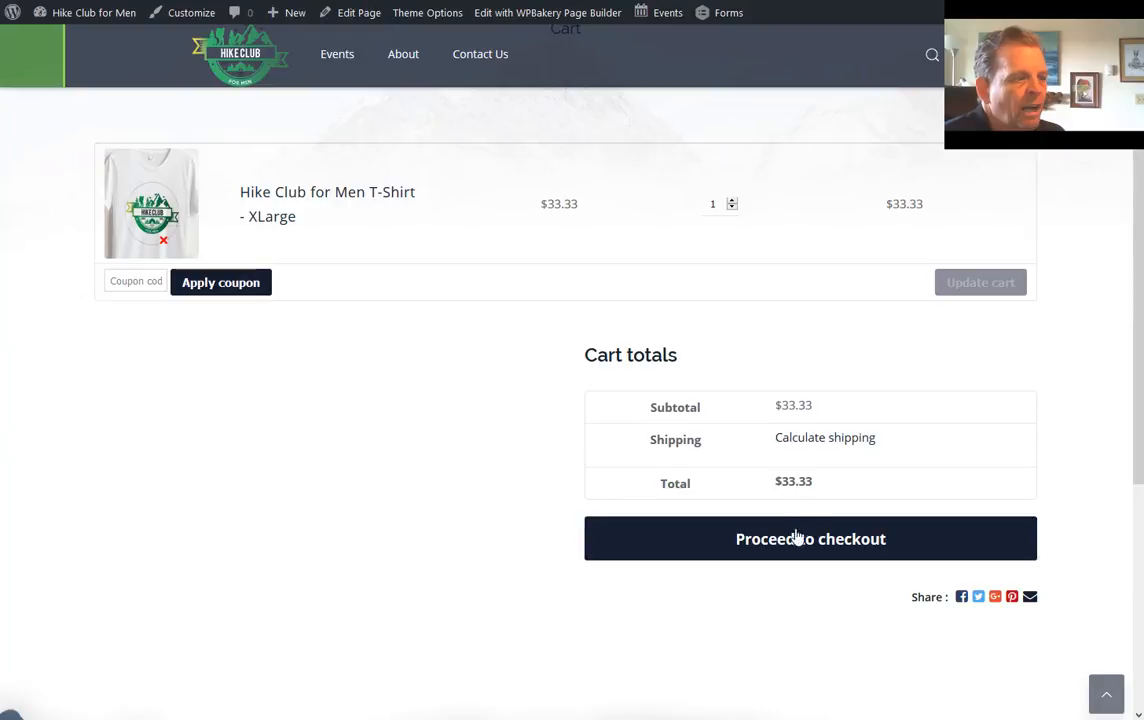
left_click(805, 540)
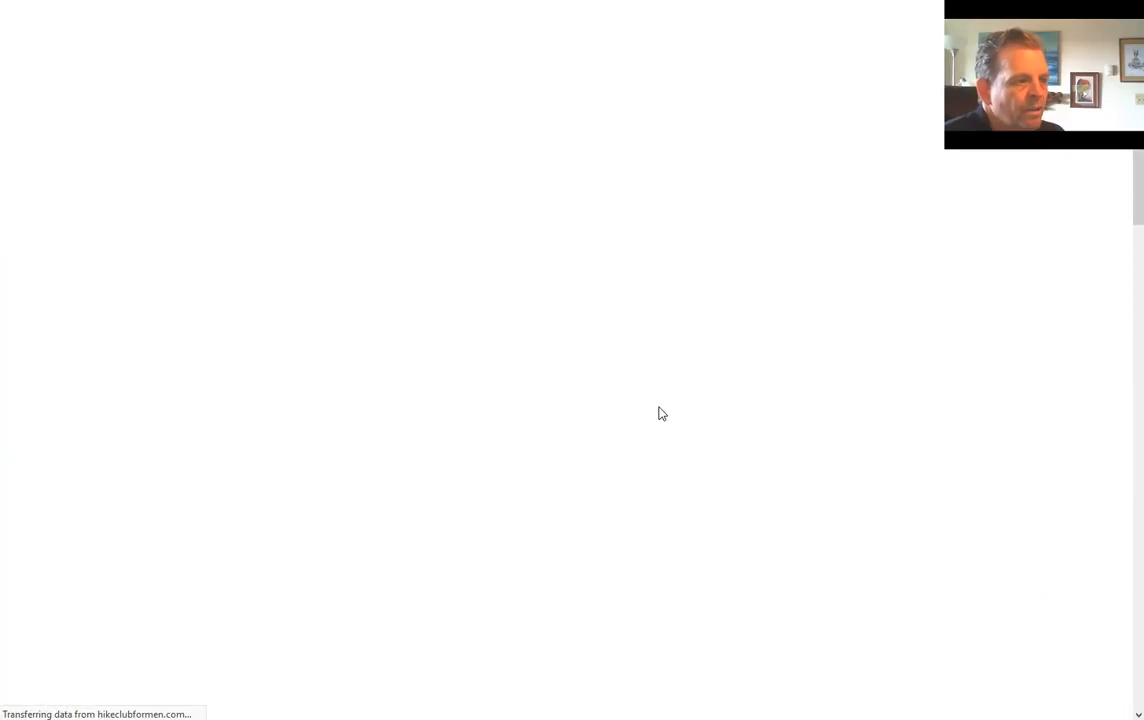
Review the customer's billing details on the checkout page
scroll(490, 412, "down", 1)
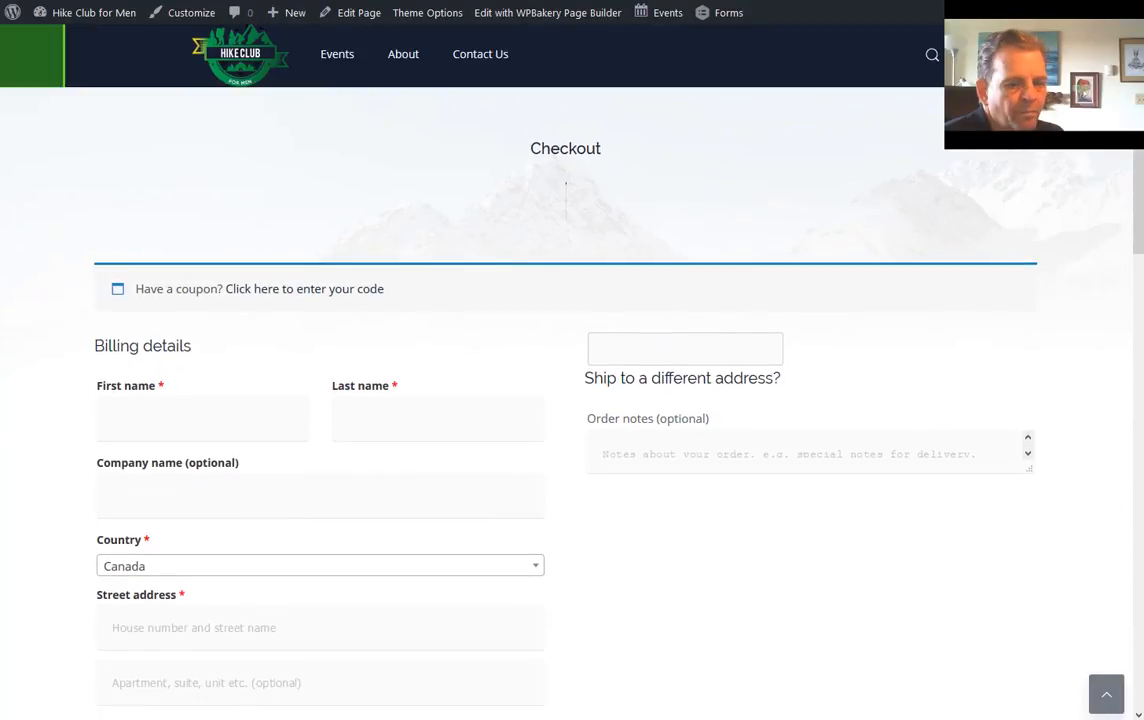
scroll(700, 410, "down", 1)
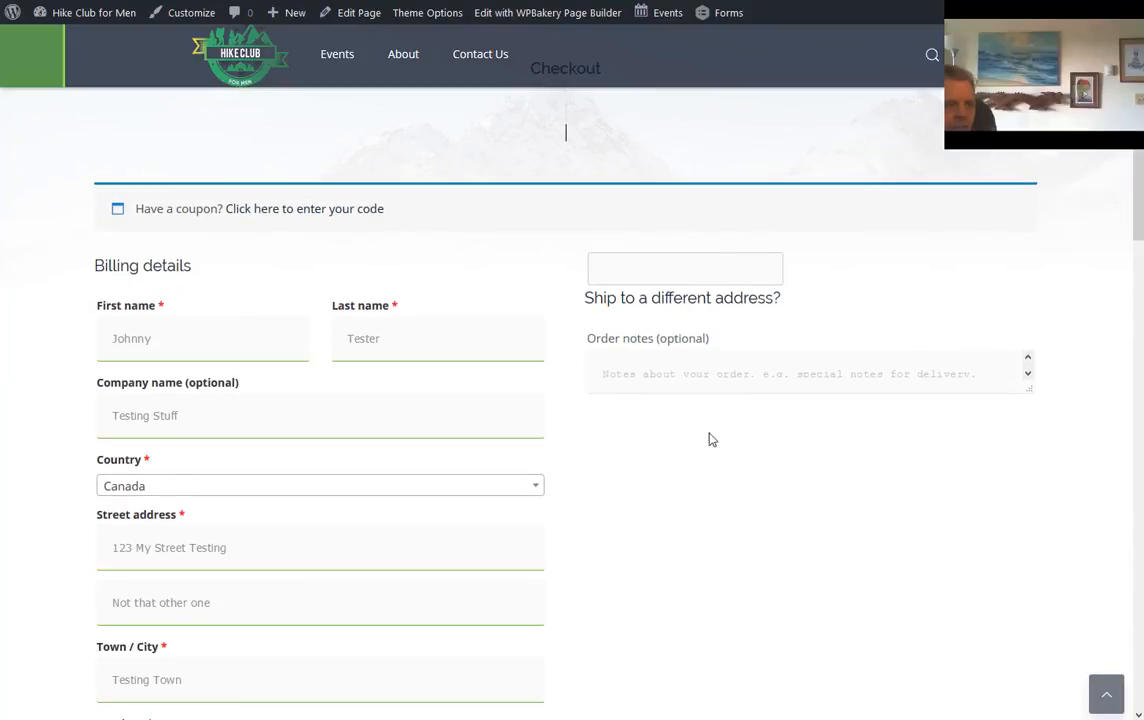
scroll(651, 414, "down", 4)
scroll(658, 405, "up", 4)
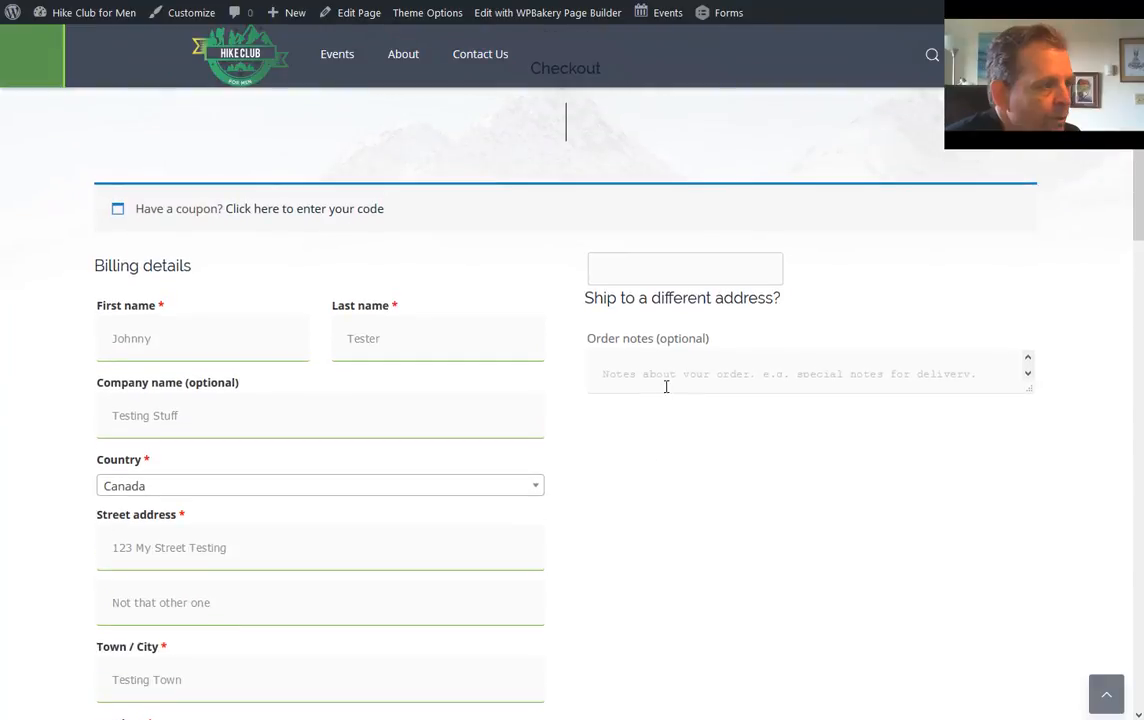
Turn on shipping to a different address and look through its address fields and the order summary
left_click(680, 280)
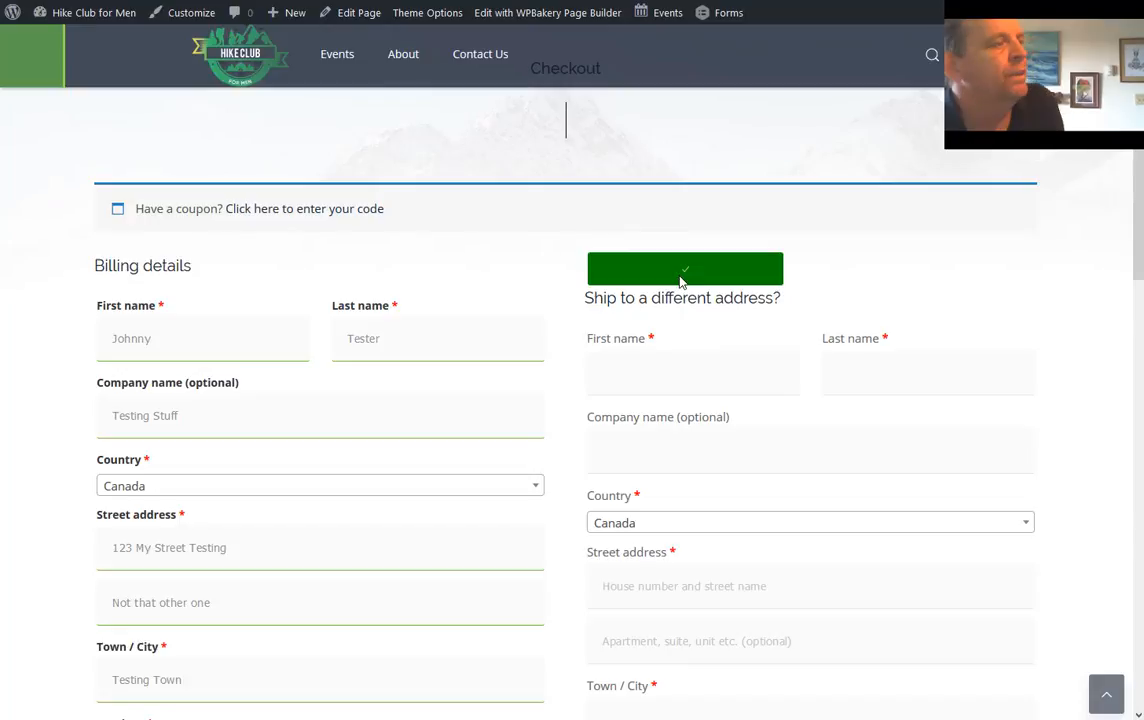
scroll(682, 296, "down", 7)
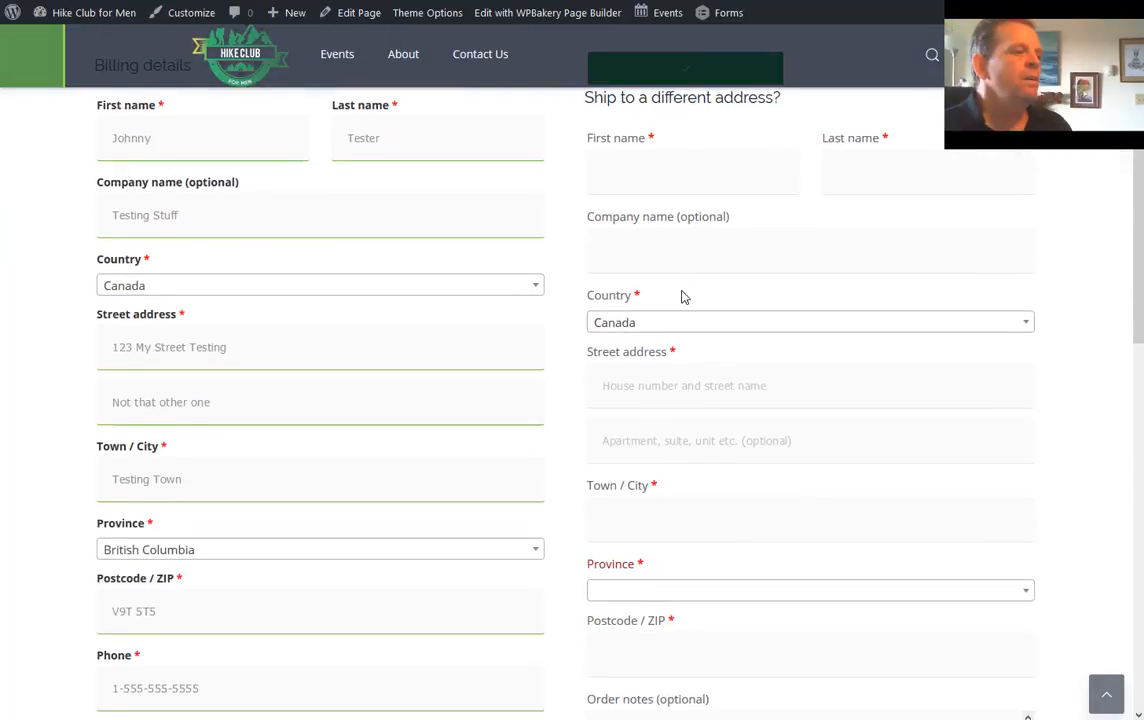
scroll(633, 328, "down", 6)
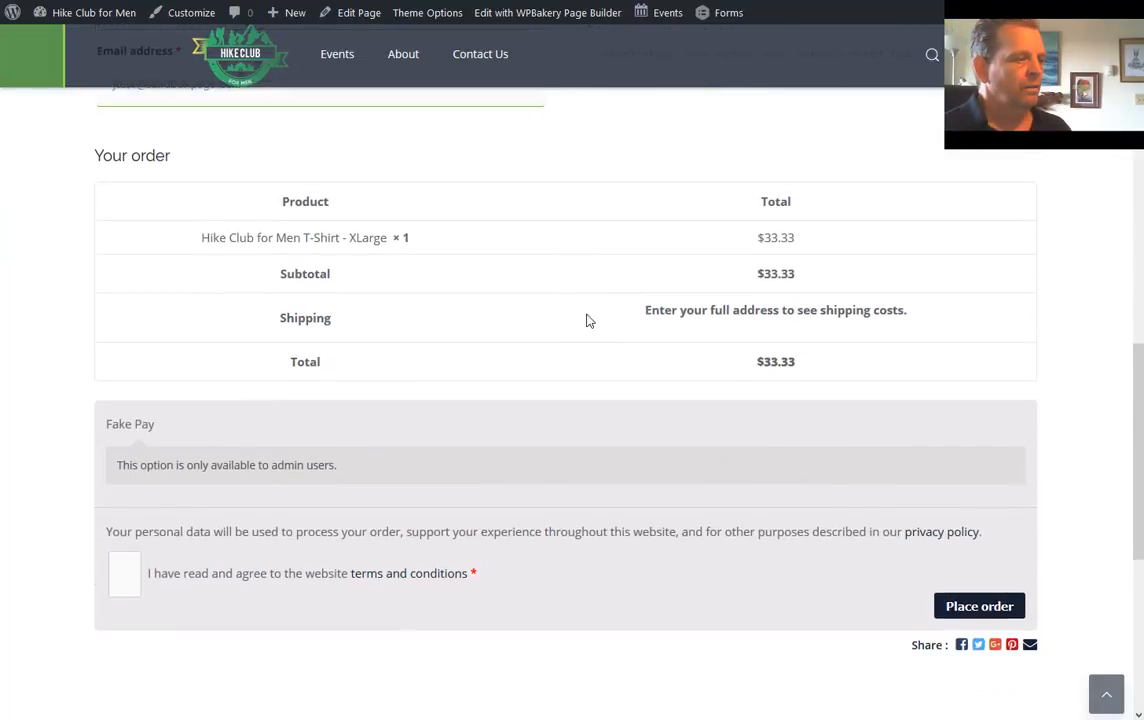
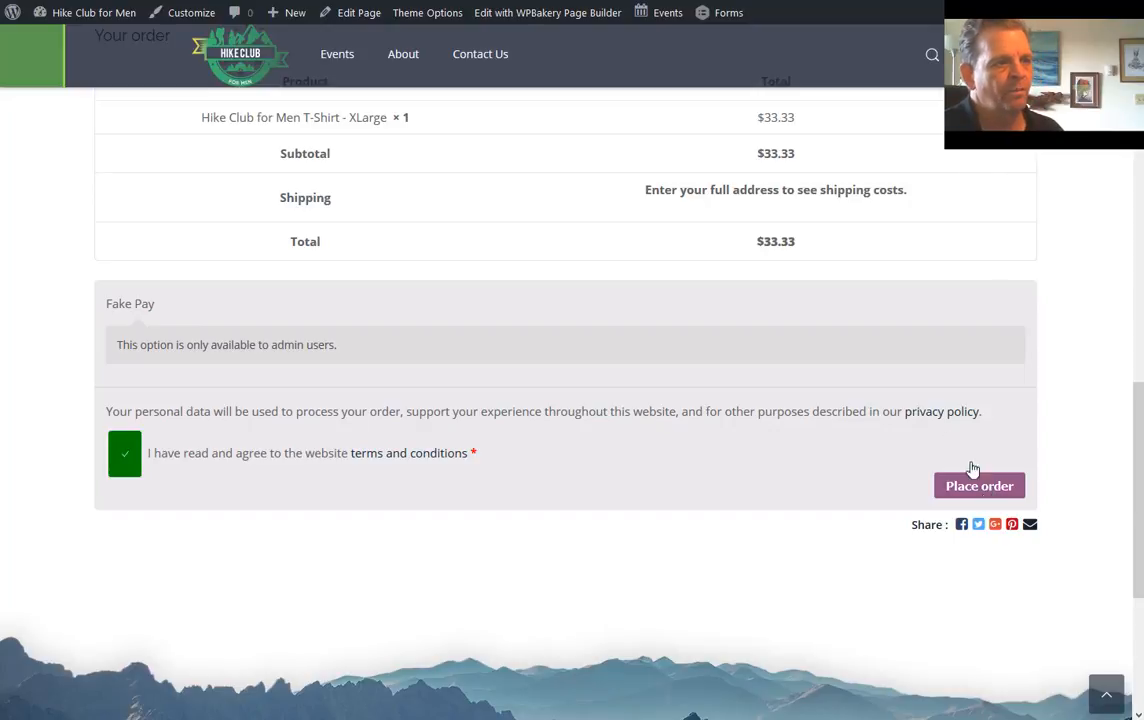
Recheck the address fields and try to place the order with the separate shipping address left blank
scroll(835, 370, "up", 4)
scroll(835, 372, "up", 5)
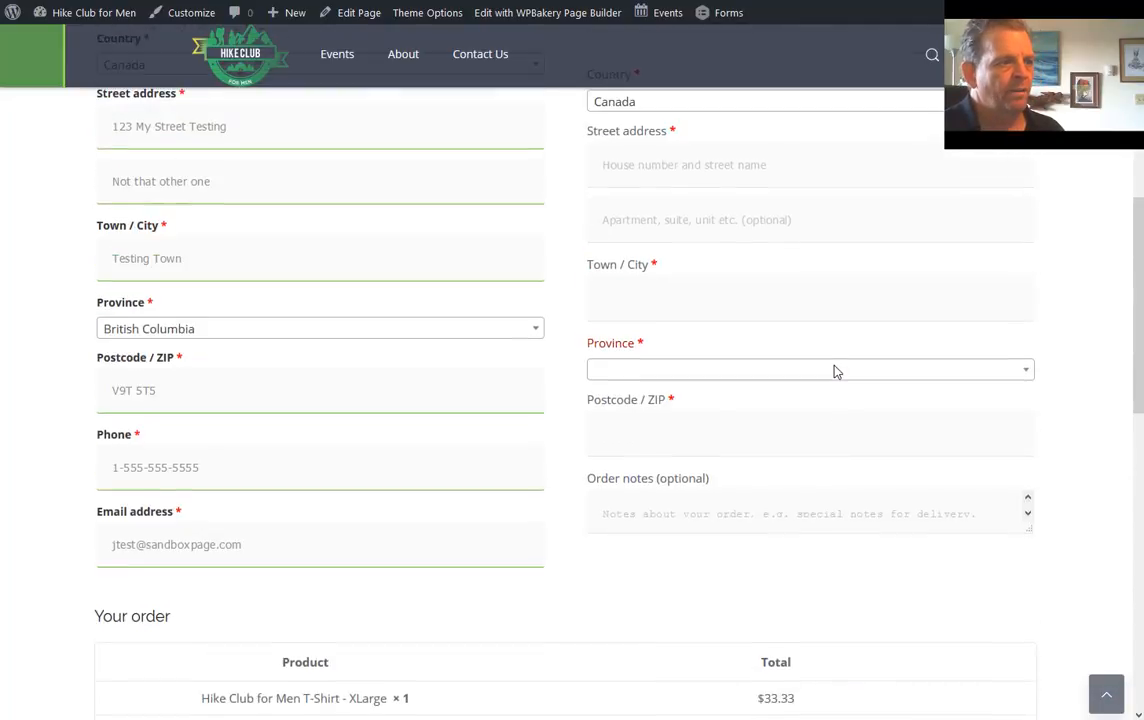
scroll(835, 372, "down", 6)
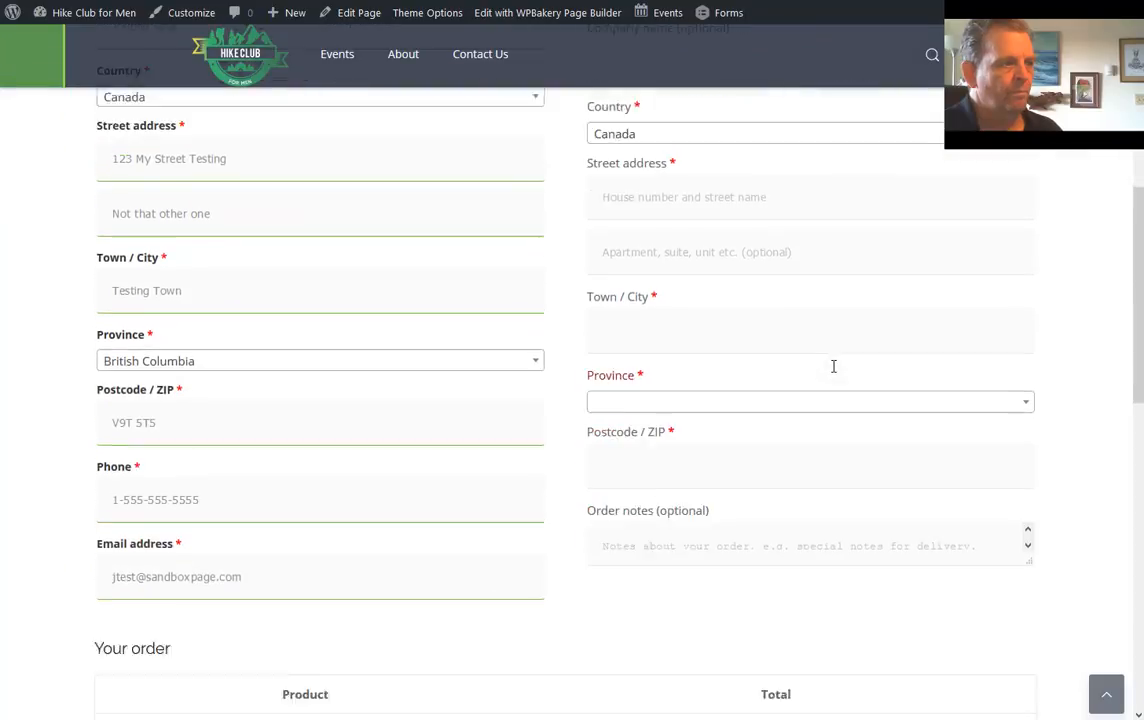
scroll(830, 374, "down", 2)
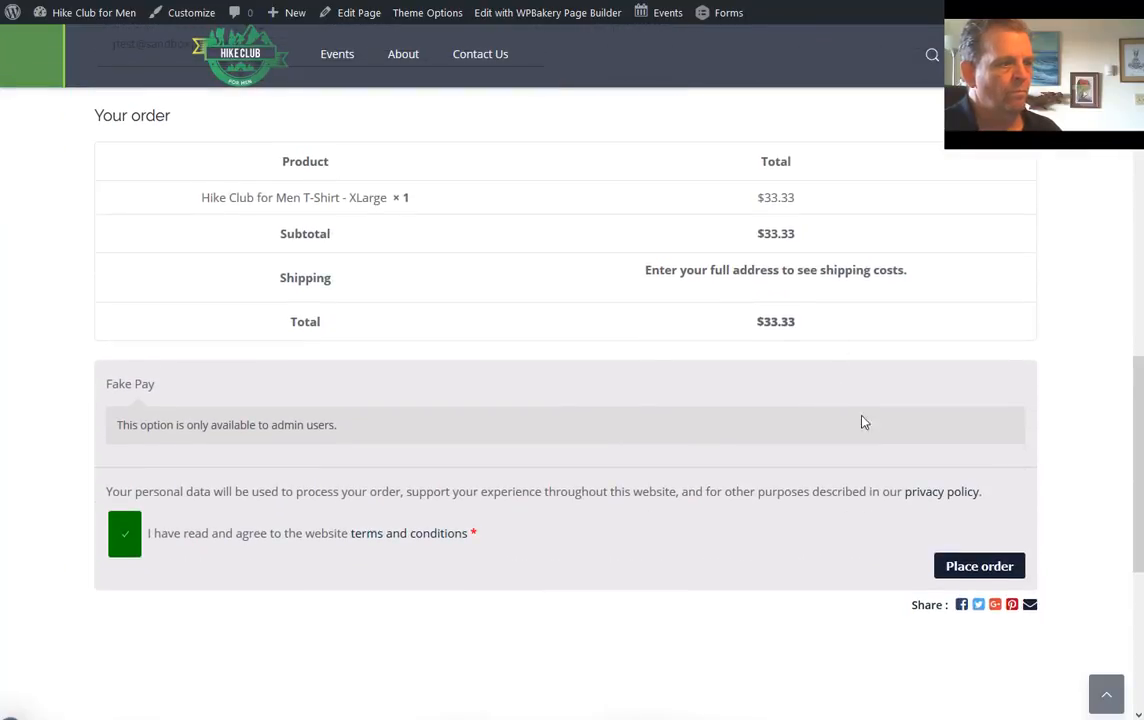
left_click(975, 564)
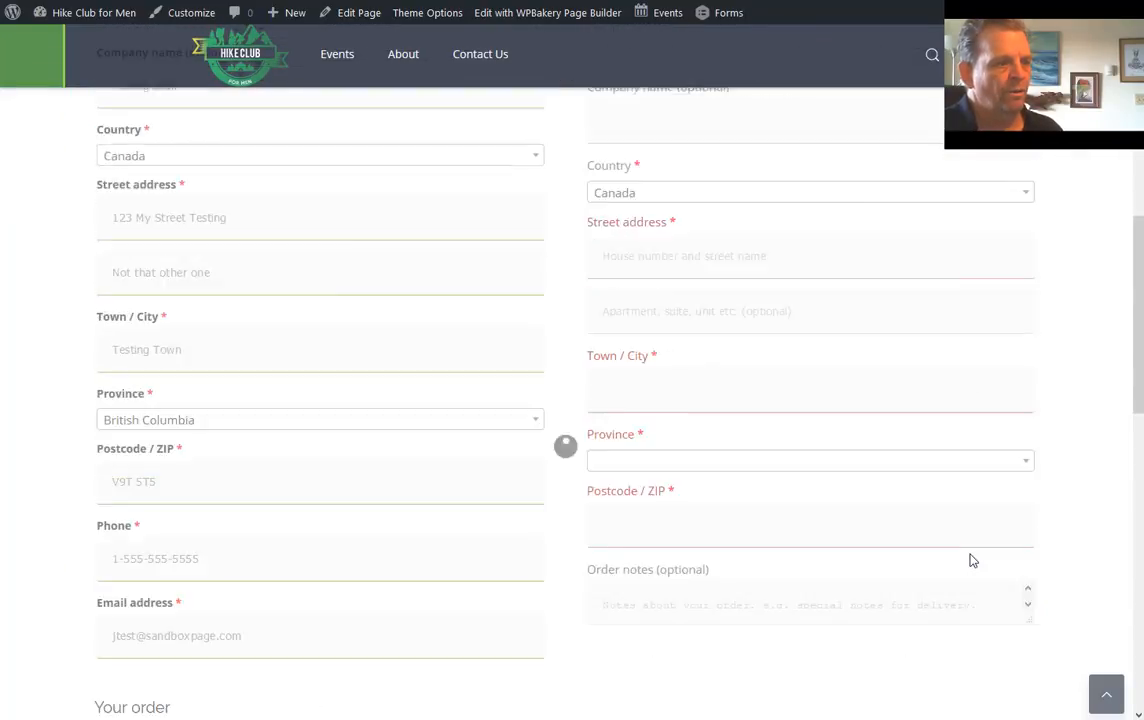
Turn off shipping to a different address and recheck the billing details and order section
scroll(450, 352, "down", 1)
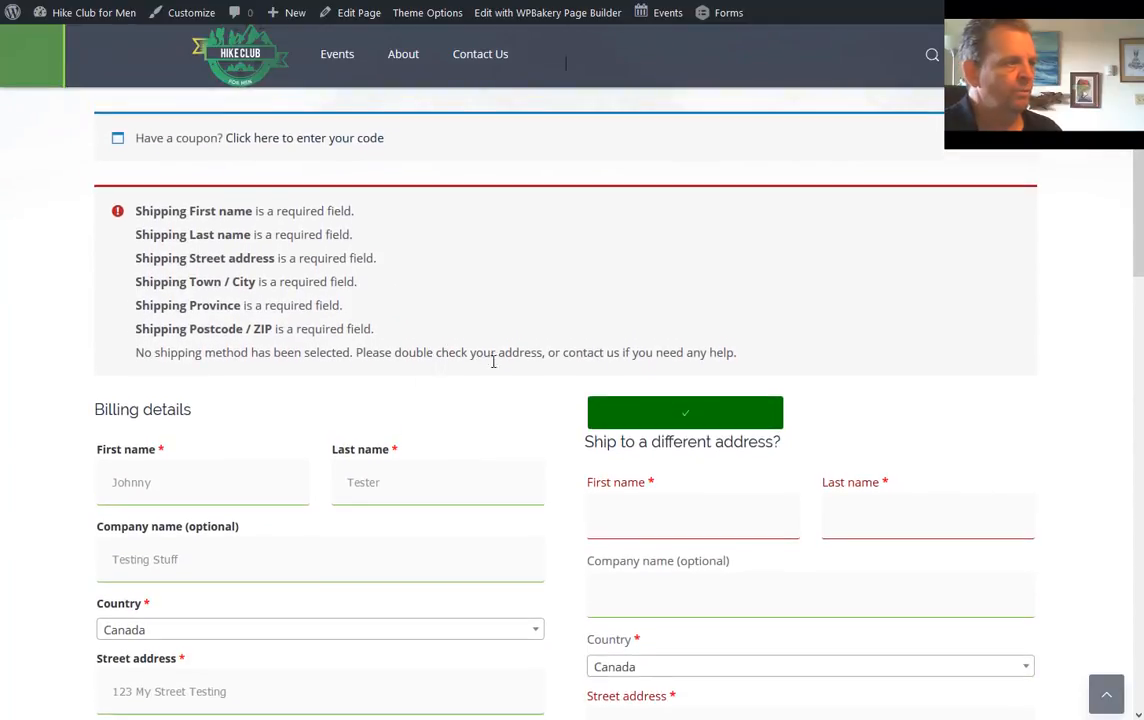
scroll(393, 388, "down", 2)
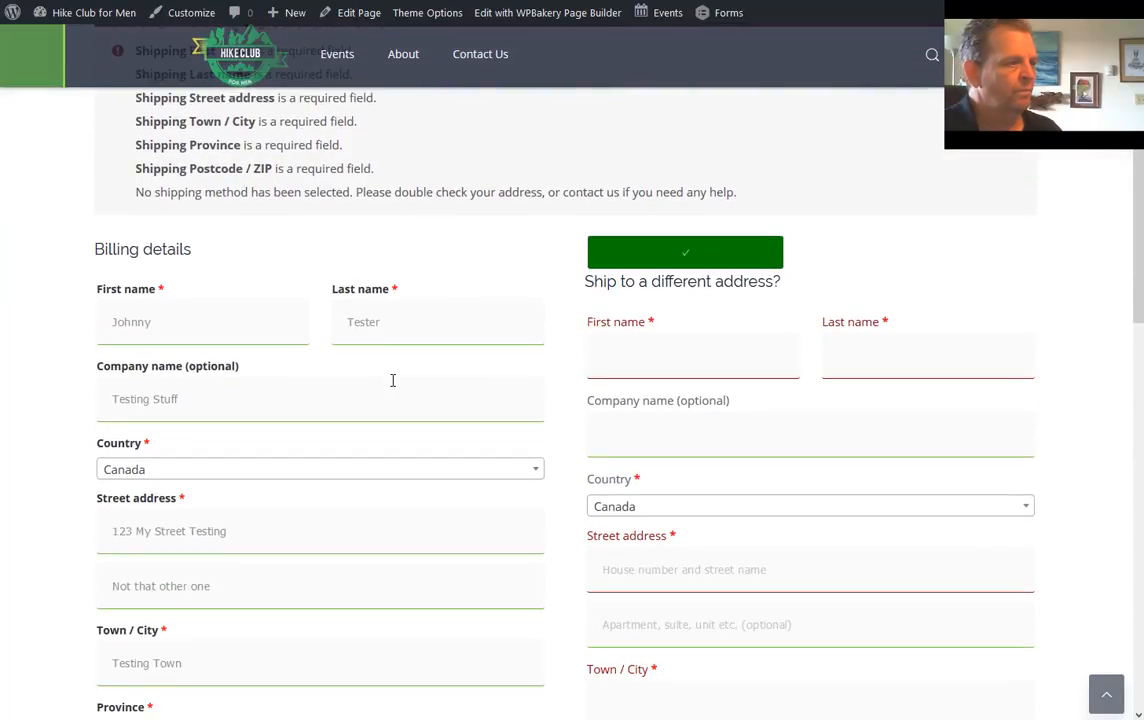
left_click(682, 256)
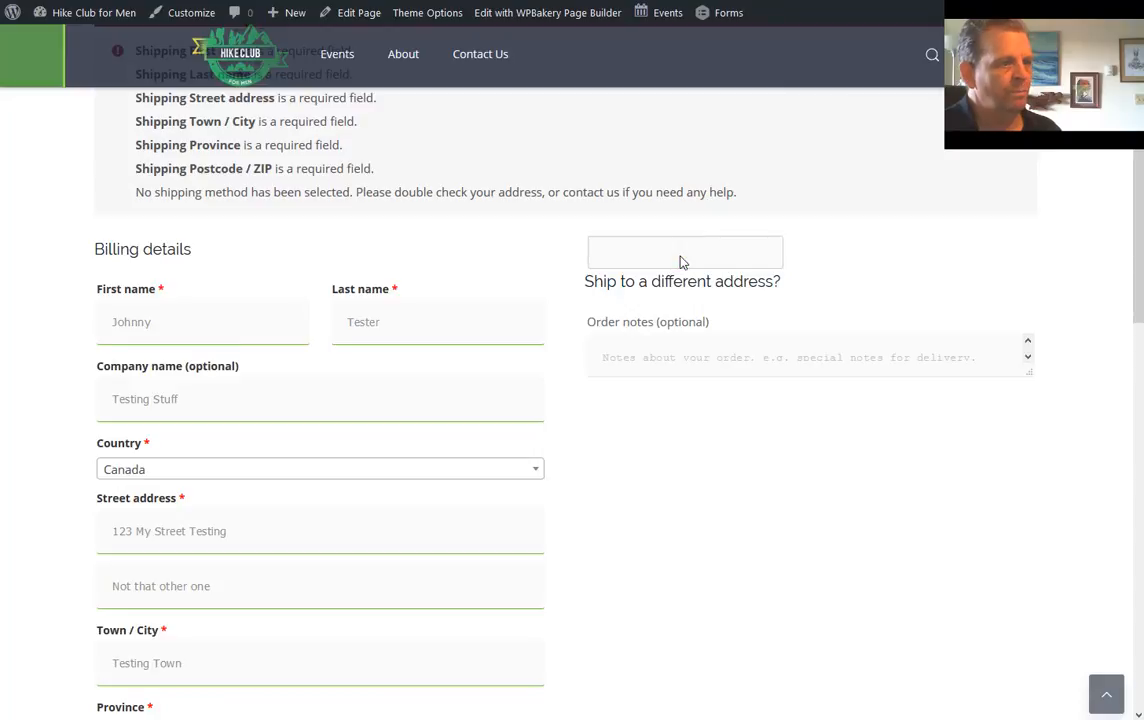
scroll(656, 280, "down", 2)
scroll(646, 289, "down", 5)
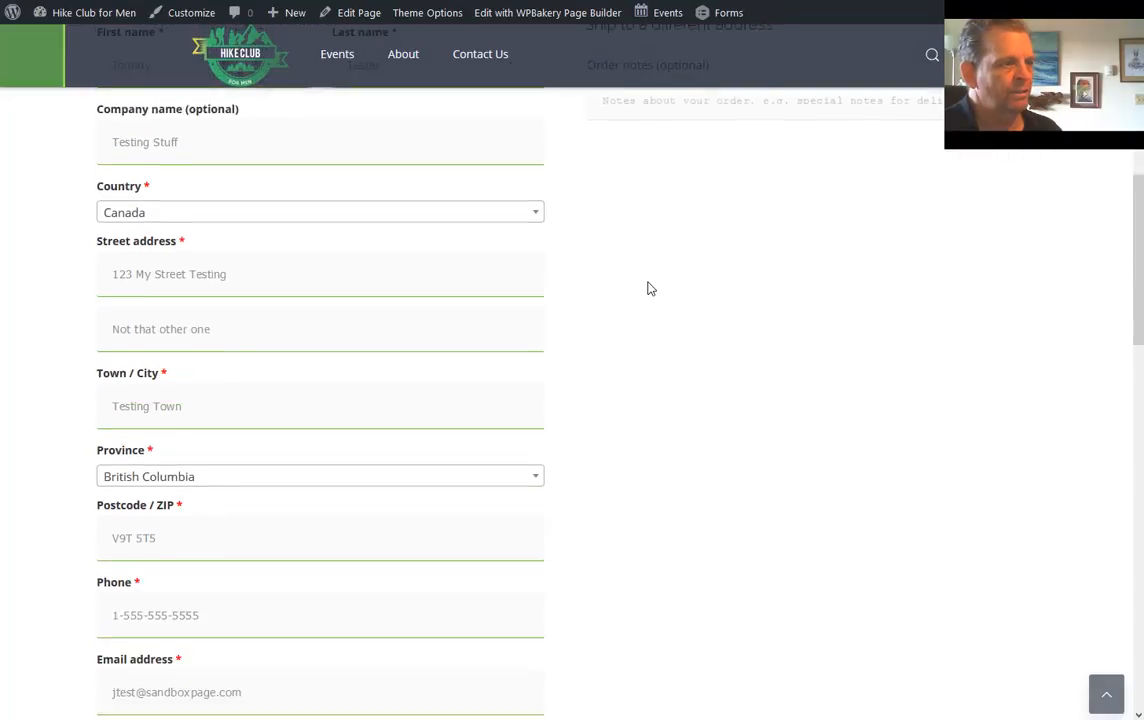
scroll(646, 289, "down", 2)
scroll(596, 293, "up", 2)
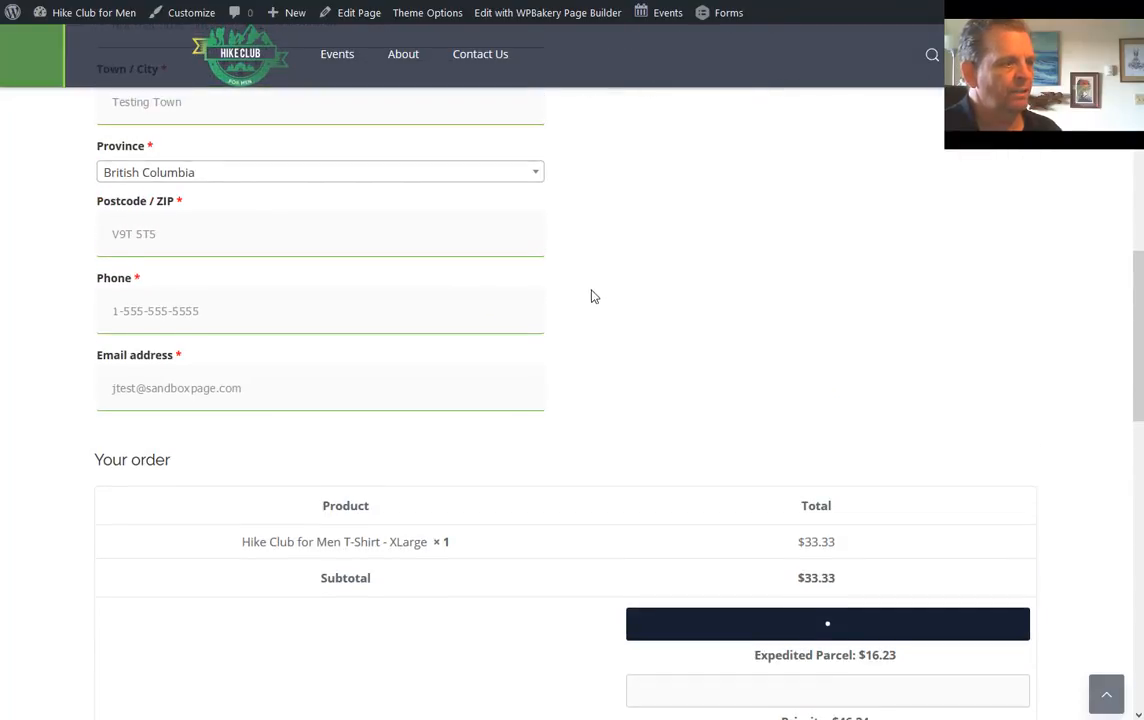
Try the Priority and Regular Parcel shipping methods for the order, and settle on Xpresspost
scroll(593, 296, "down", 2)
scroll(595, 296, "down", 3)
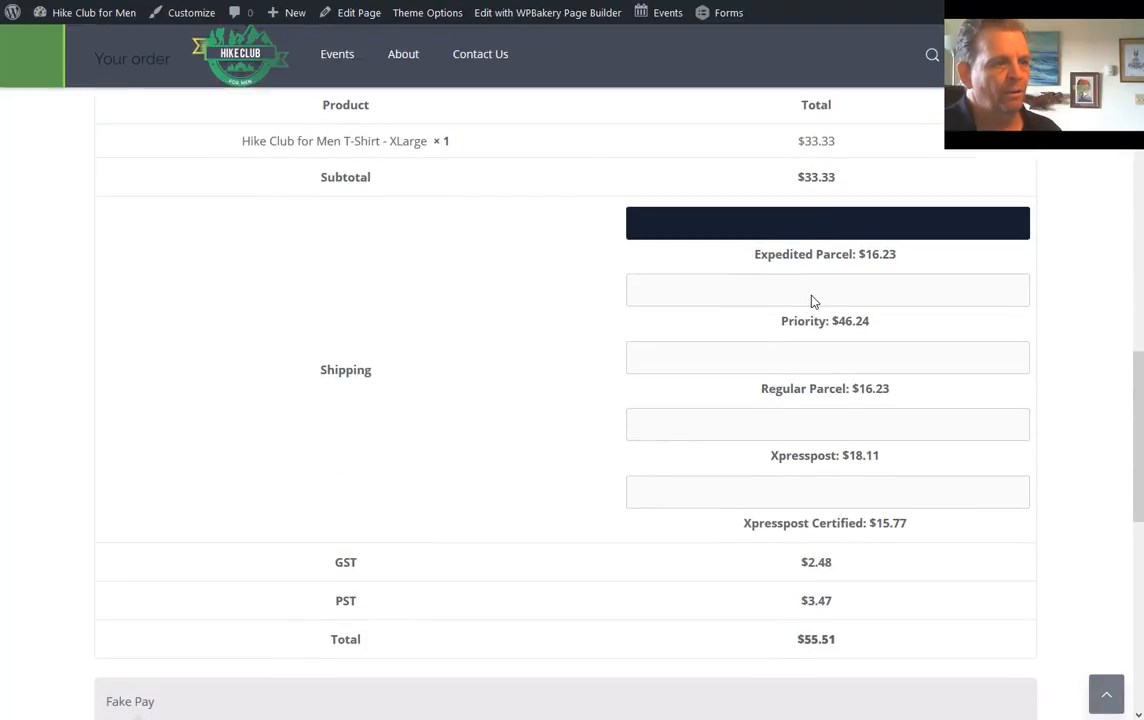
left_click(809, 300)
left_click(813, 370)
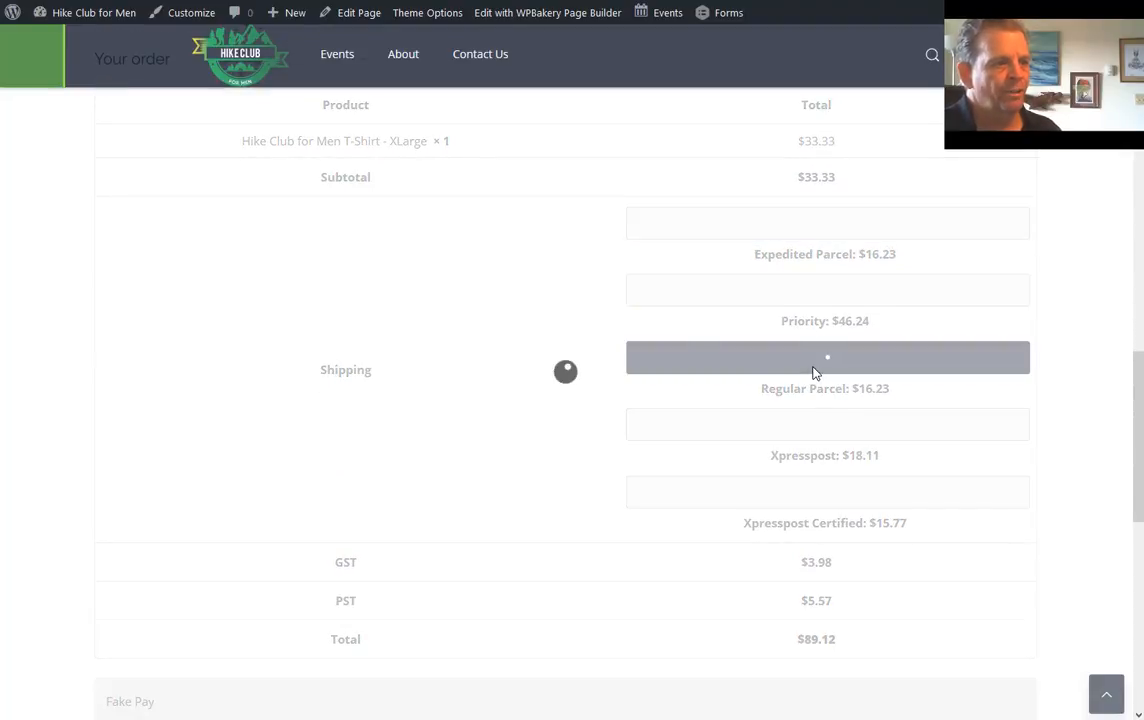
left_click(823, 433)
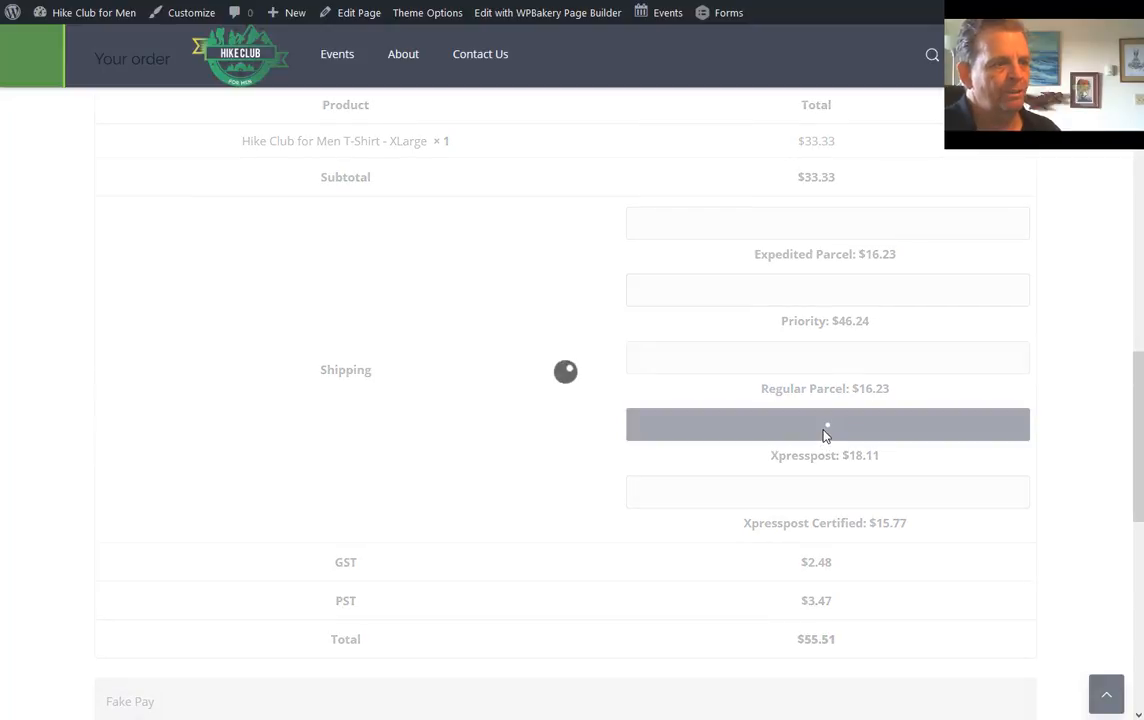
scroll(820, 512, "down", 3)
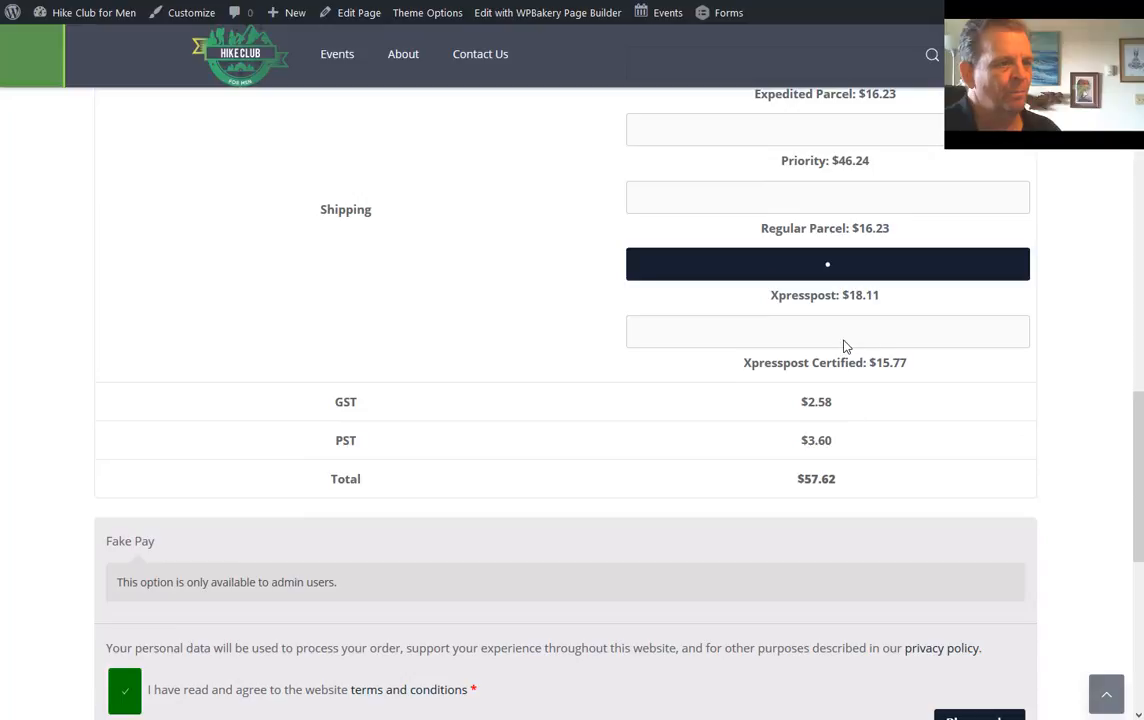
Place the order with Fake Pay as the payment method and review the order details
scroll(830, 391, "down", 4)
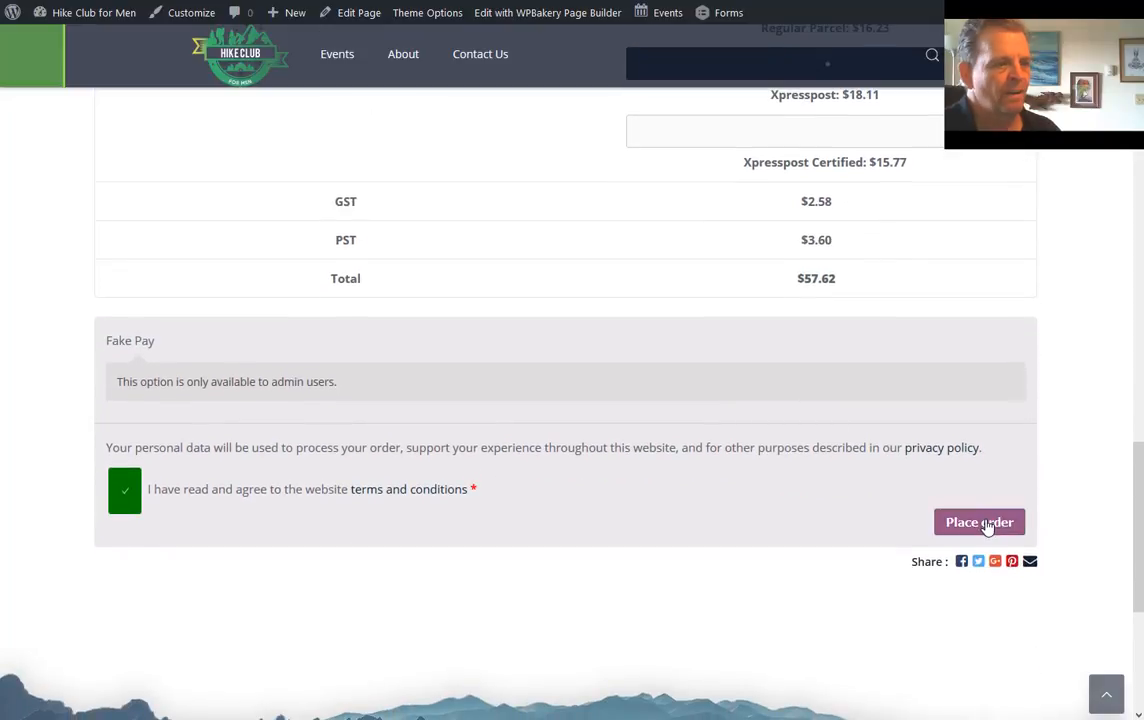
left_click(985, 525)
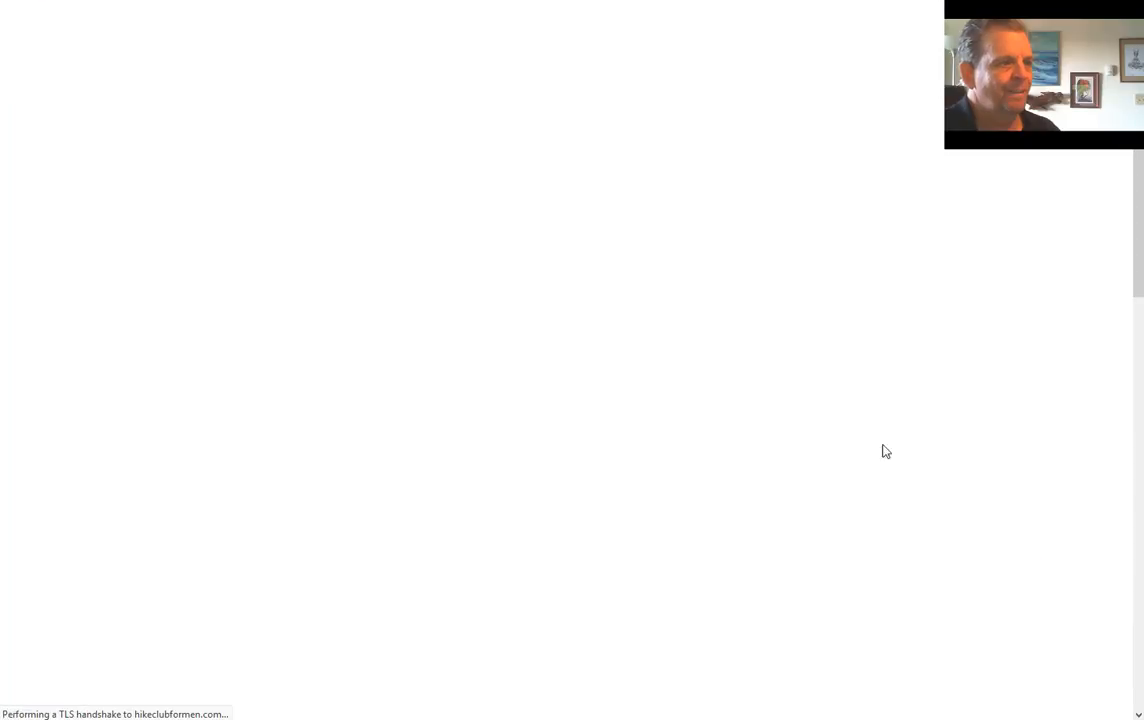
scroll(689, 324, "down", 2)
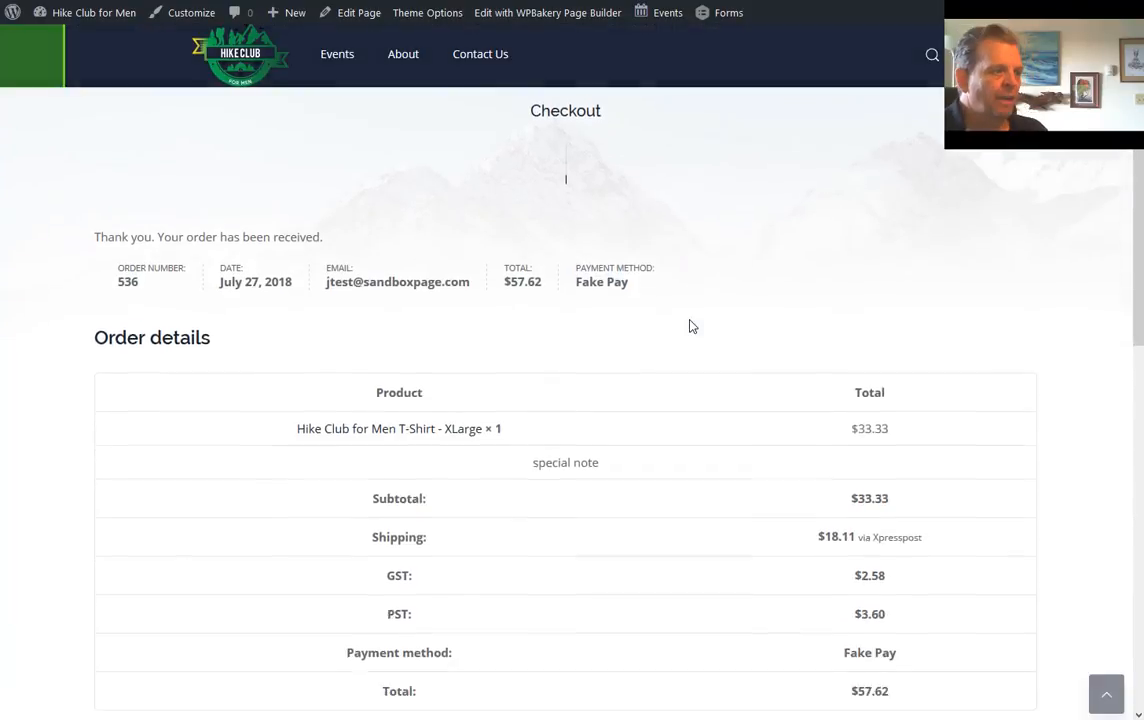
scroll(651, 375, "up", 2)
scroll(651, 363, "down", 1)
scroll(743, 408, "down", 7)
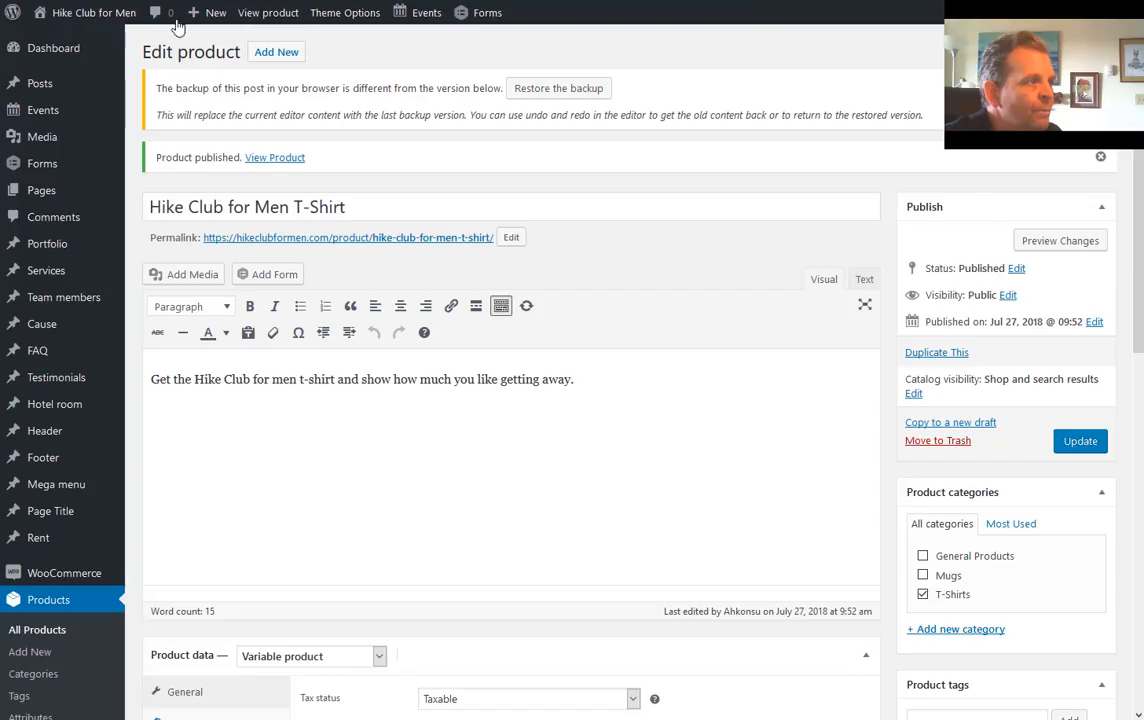
Open the WooCommerce orders list in the site's admin area
scroll(75, 390, "down", 2)
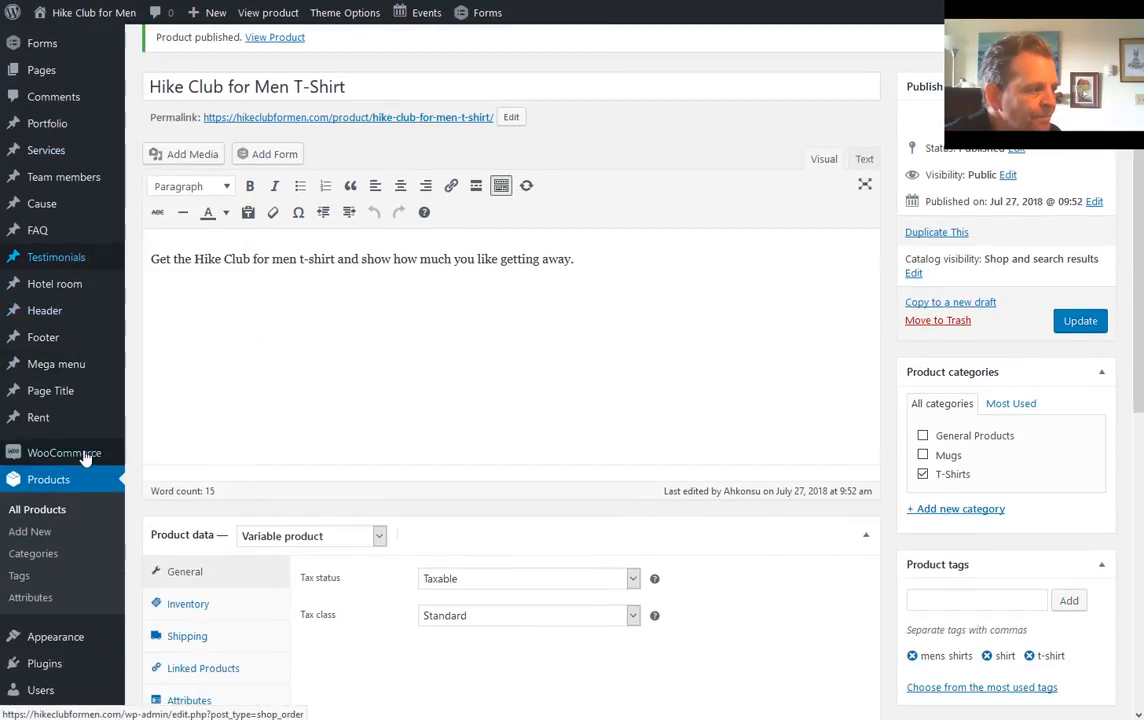
mouse_move(89, 460)
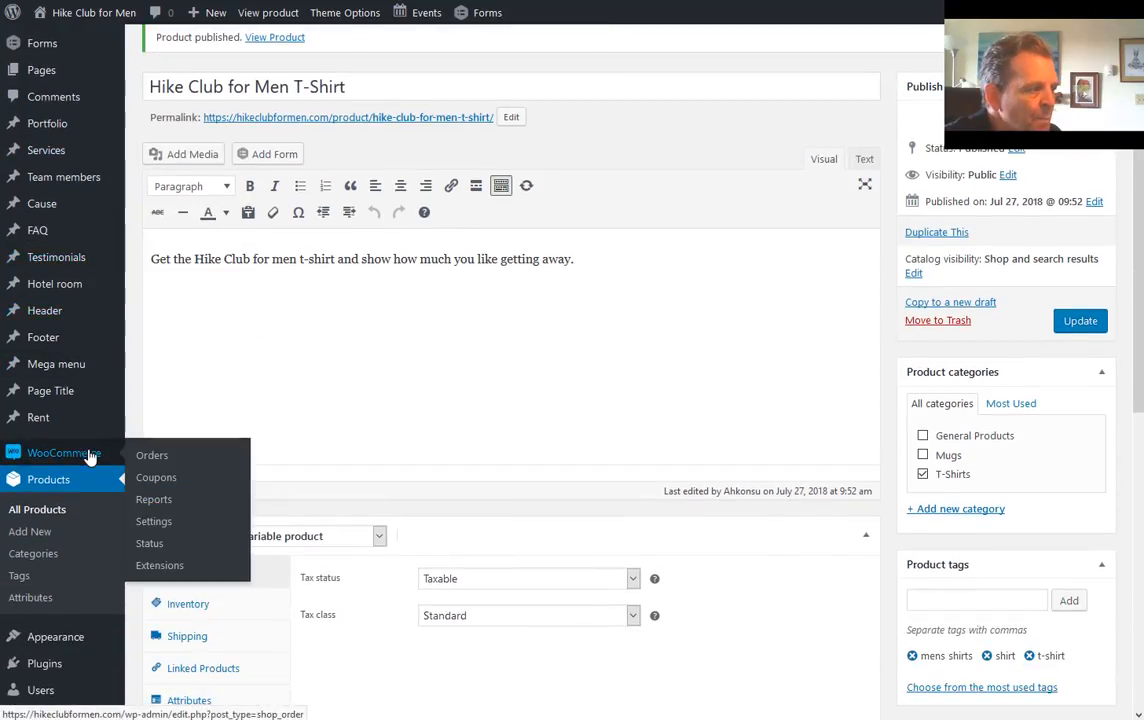
left_click(141, 459)
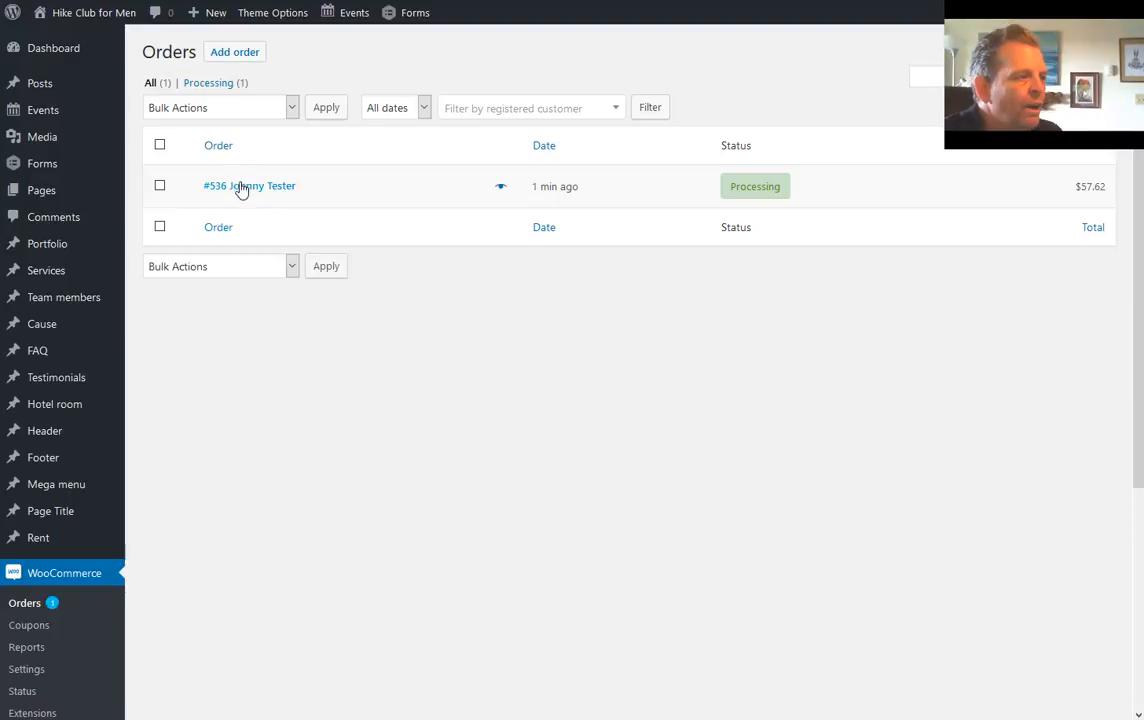
Open the test order and examine its billing, item, shipping and total details, custom fields, downloadable product permissions and order notes
left_click(244, 190)
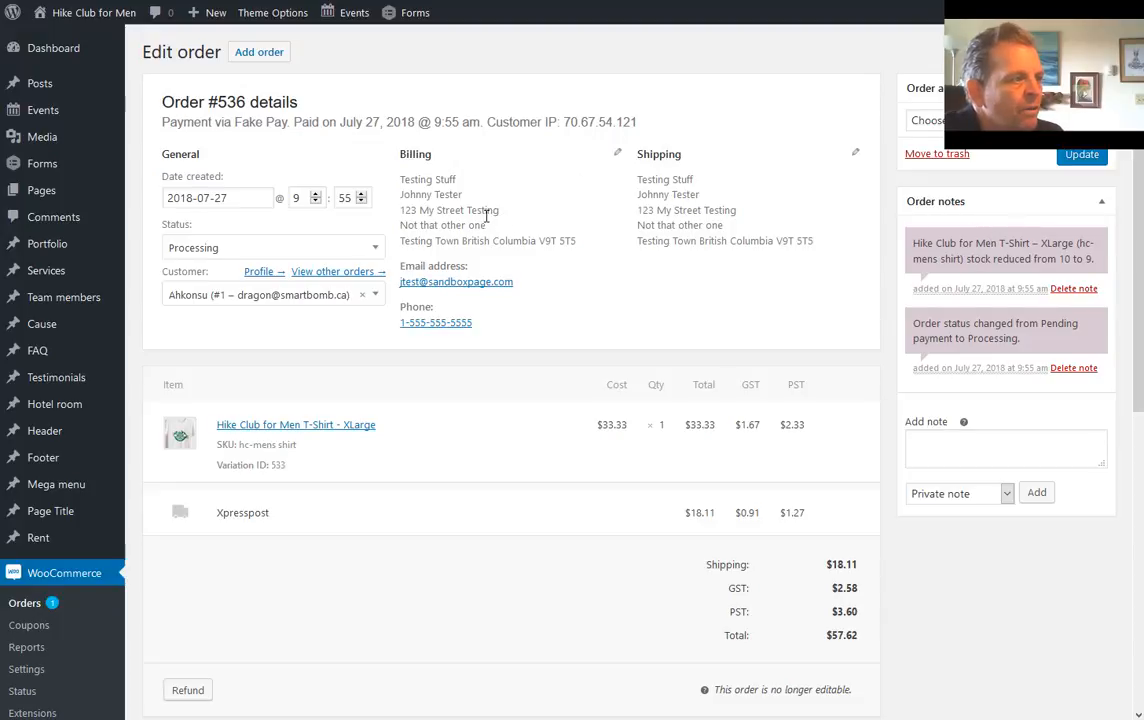
scroll(428, 224, "down", 3)
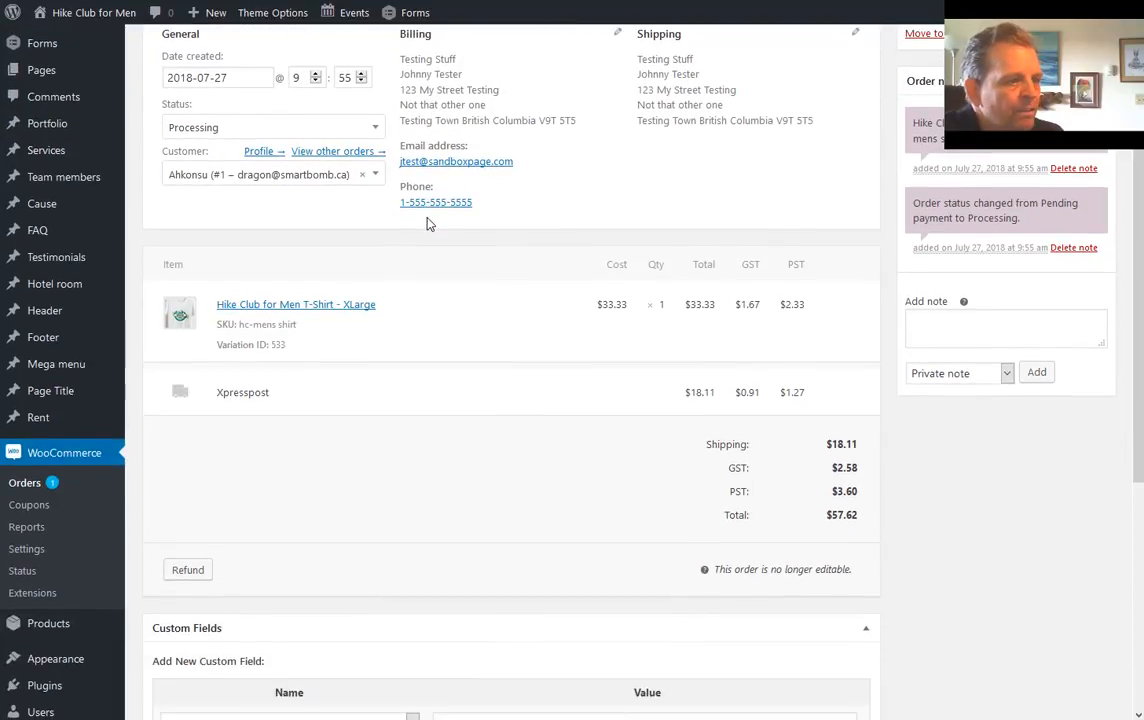
scroll(428, 224, "down", 4)
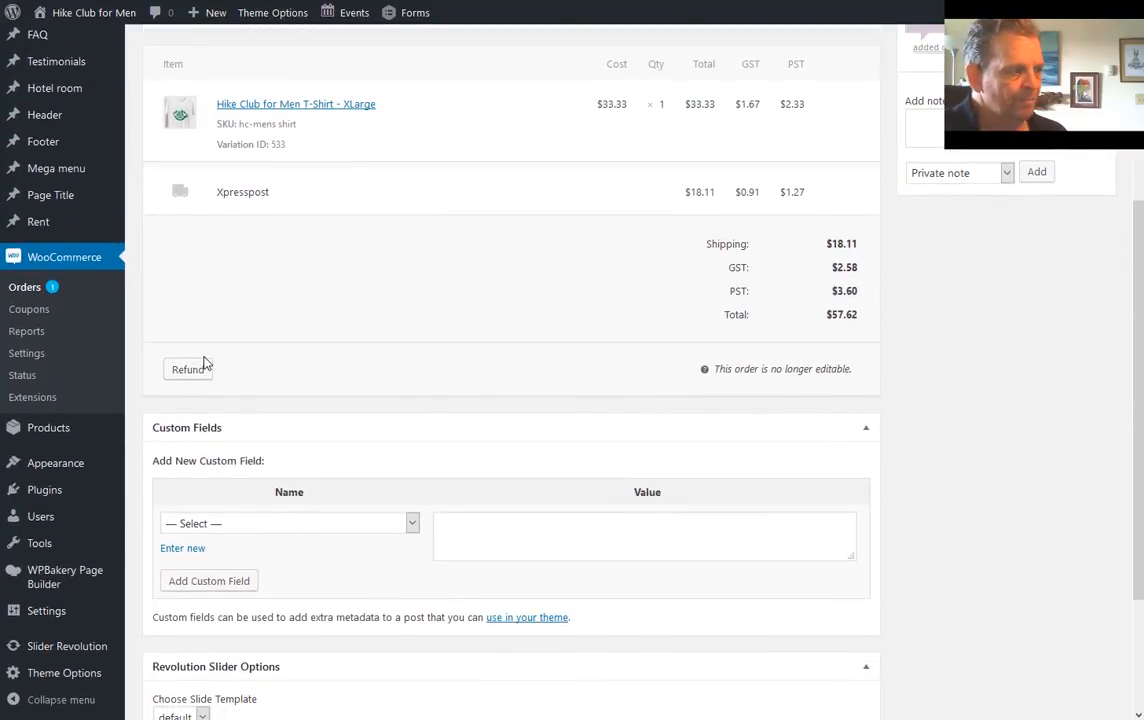
scroll(230, 372, "down", 4)
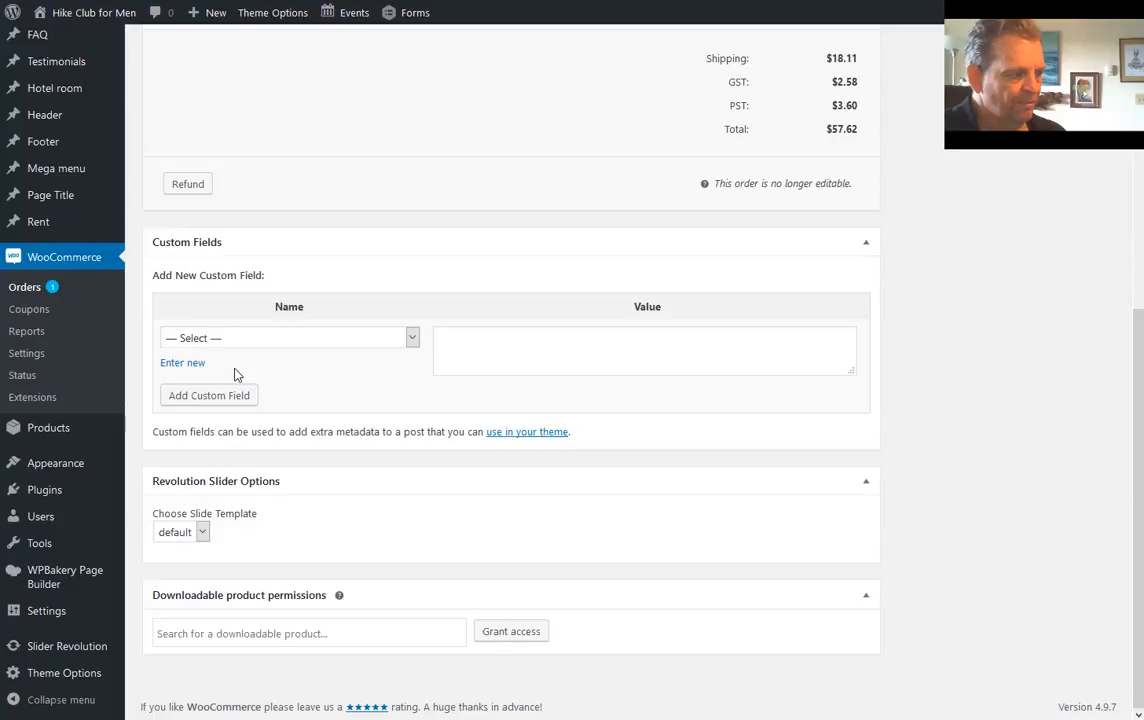
scroll(309, 388, "up", 3)
scroll(309, 389, "down", 3)
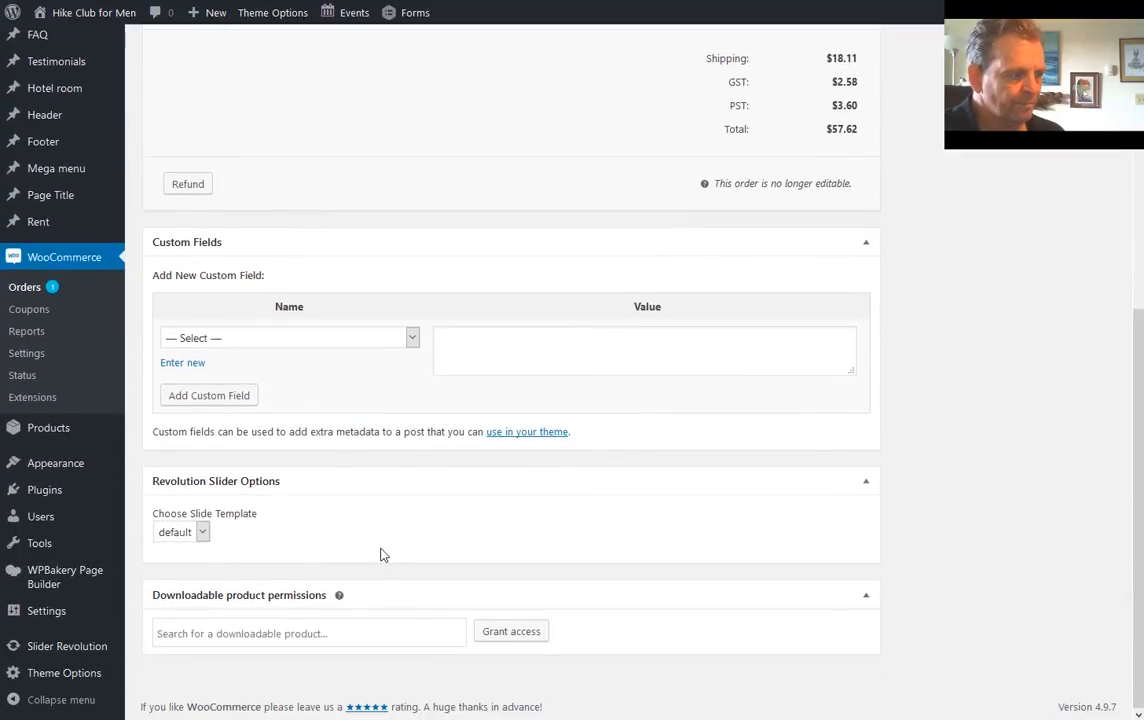
left_click(402, 630)
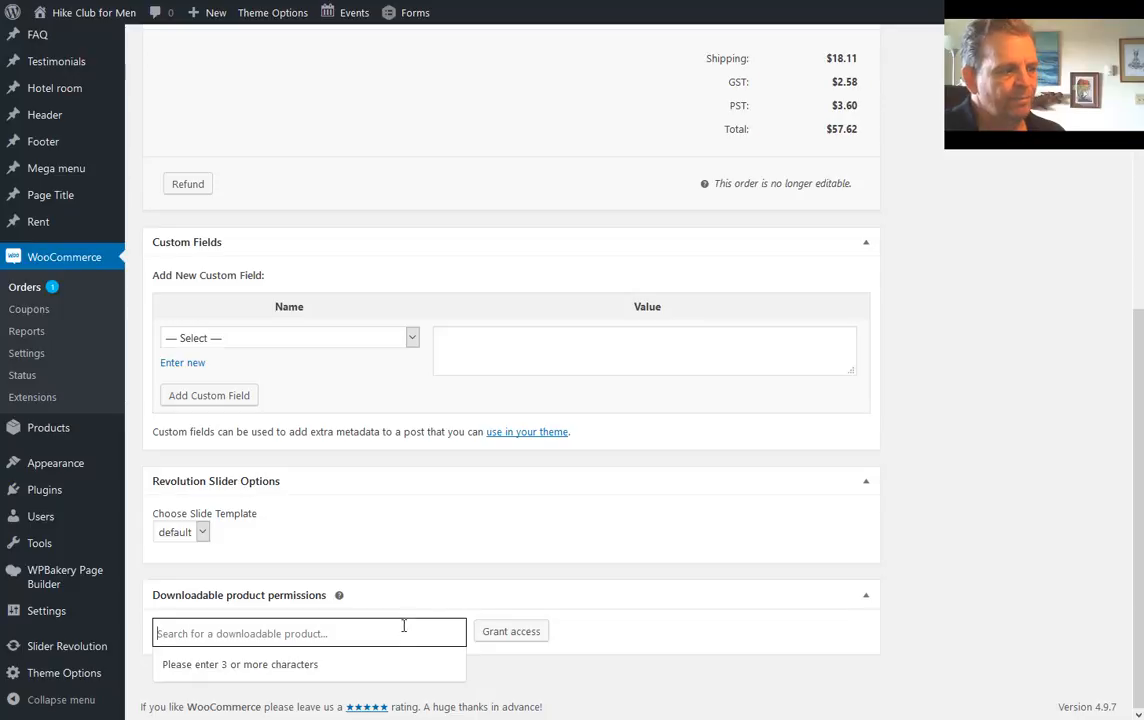
scroll(730, 572, "up", 3)
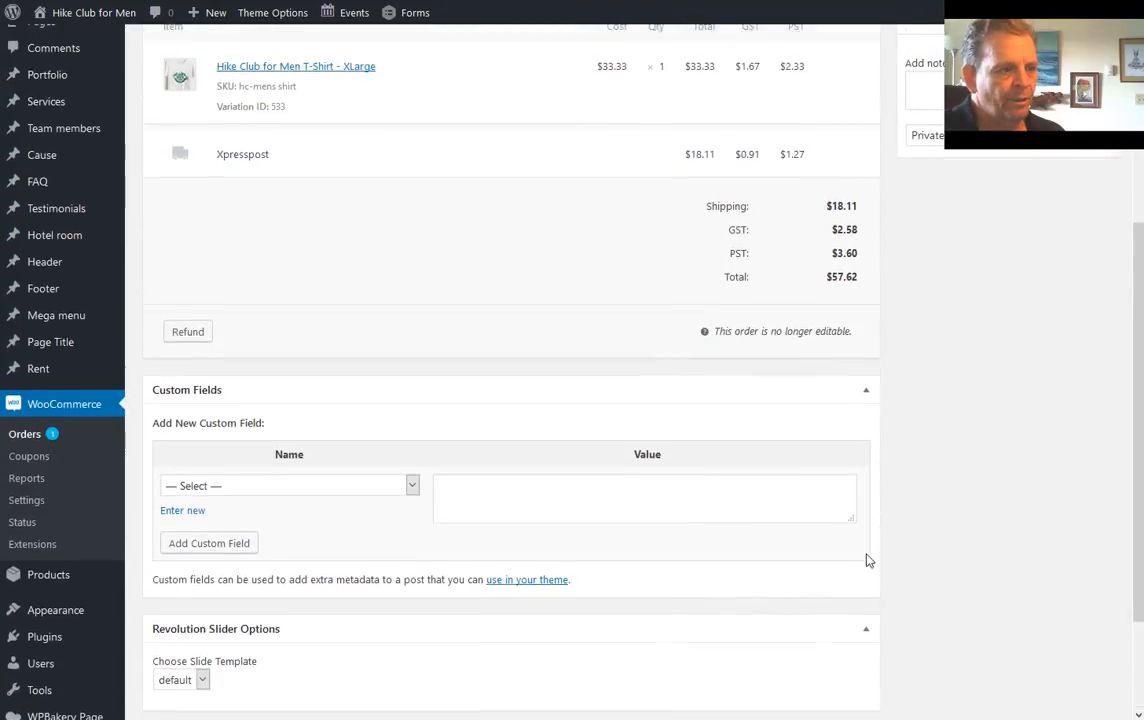
scroll(935, 547, "up", 5)
scroll(933, 530, "up", 2)
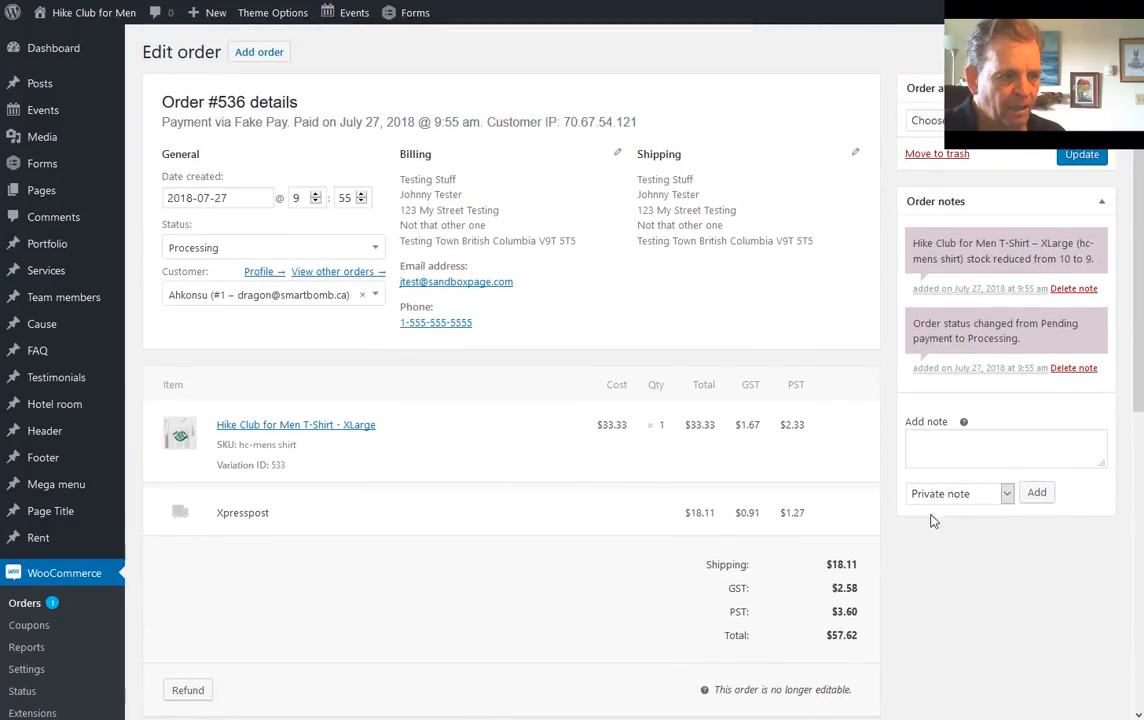
scroll(950, 480, "down", 7)
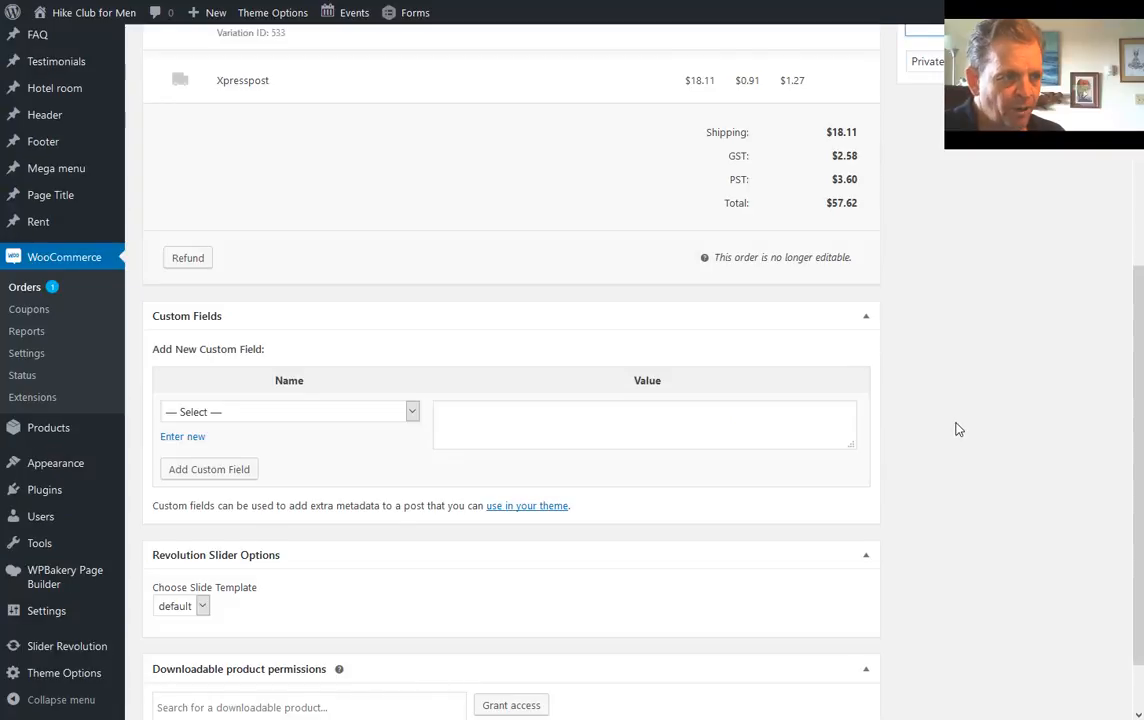
scroll(958, 429, "up", 9)
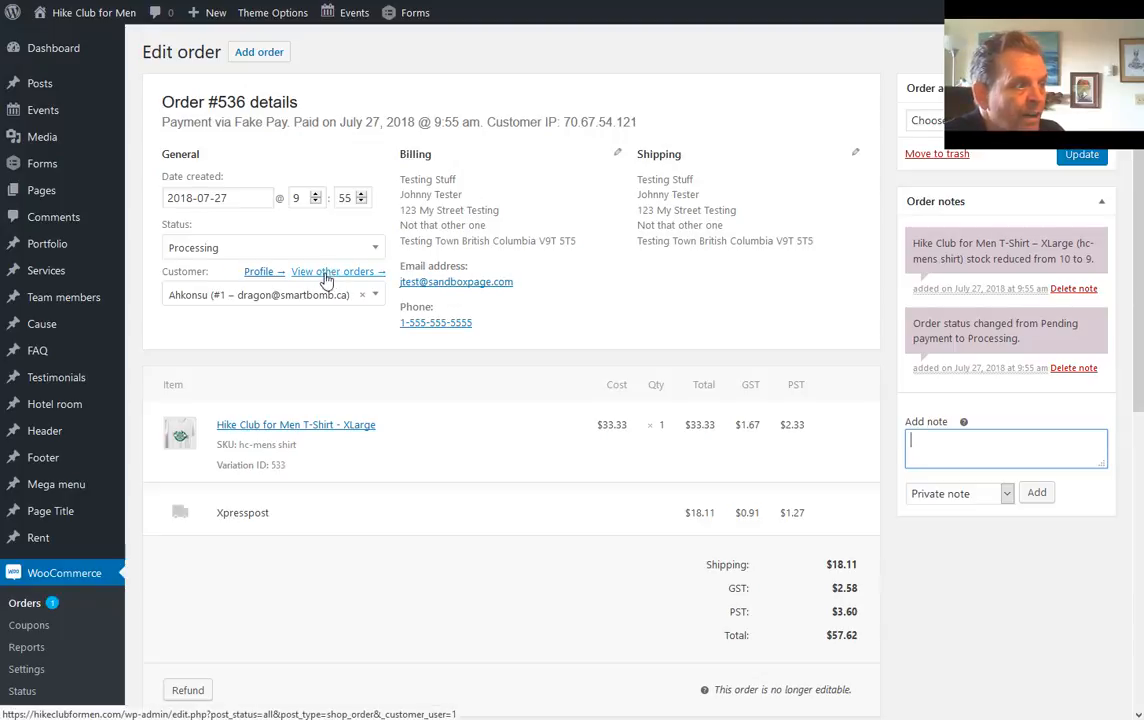
Visit the customer profile linked in the order, return to the order, and check the available order actions without choosing one
left_click(262, 272)
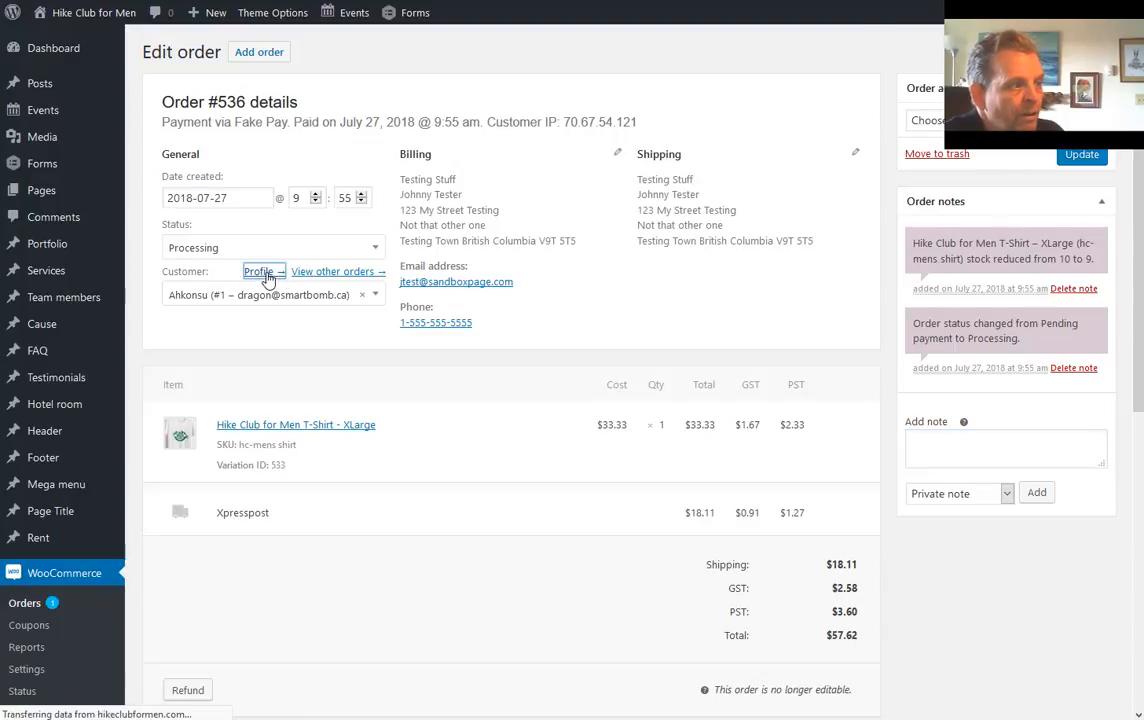
key("alt+Left")
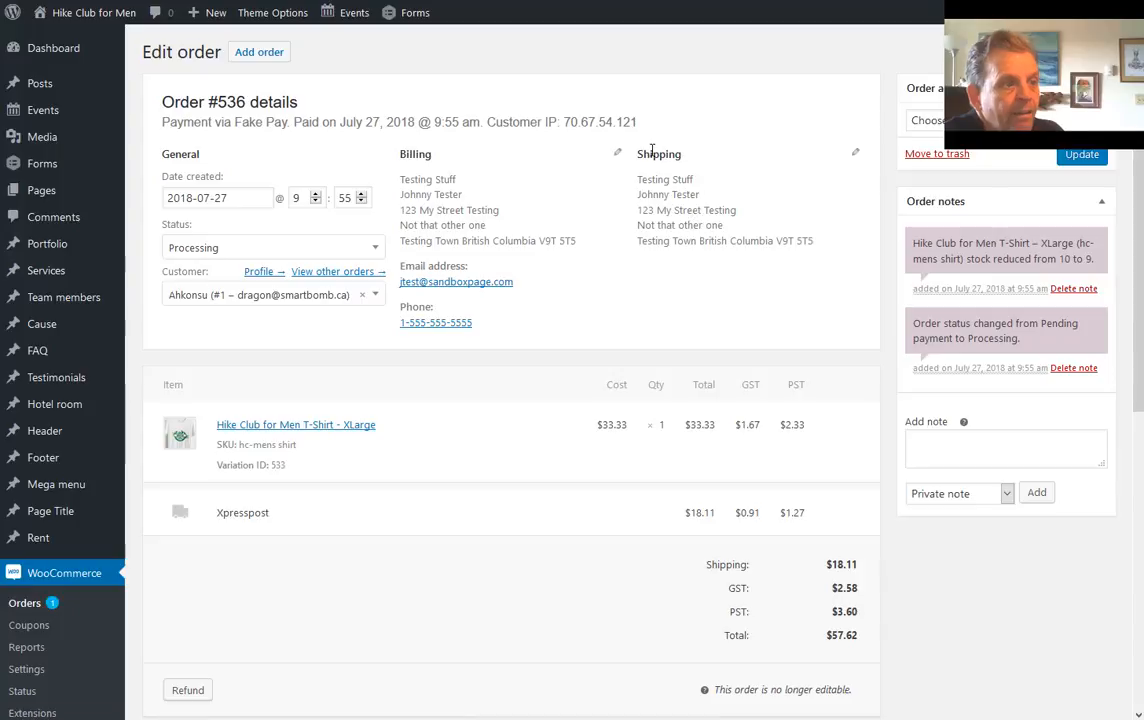
left_click(925, 120)
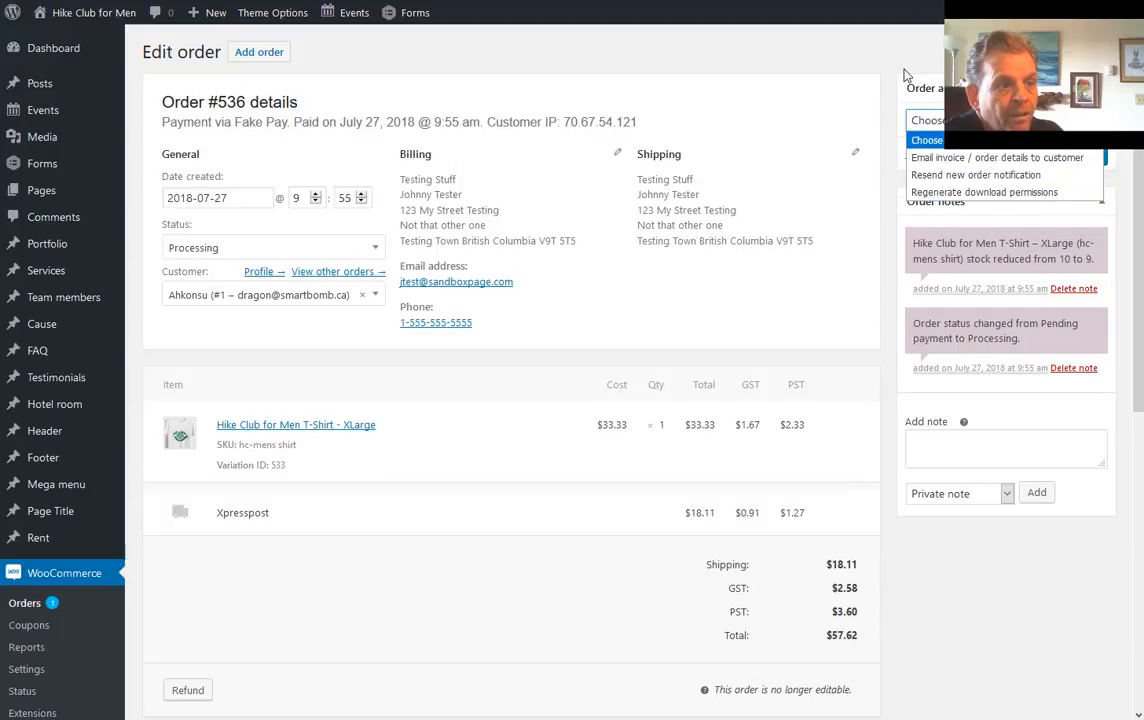
left_click(926, 140)
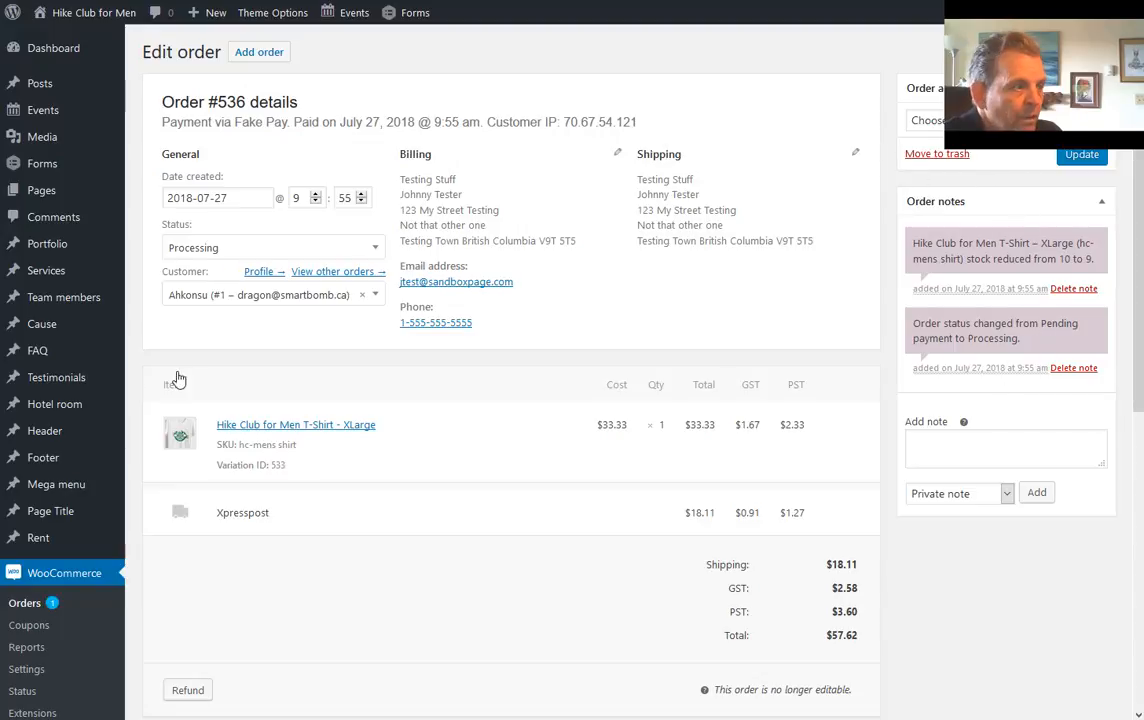
Review the order status options, set the order's status to Completed, and update the order
left_click(292, 247)
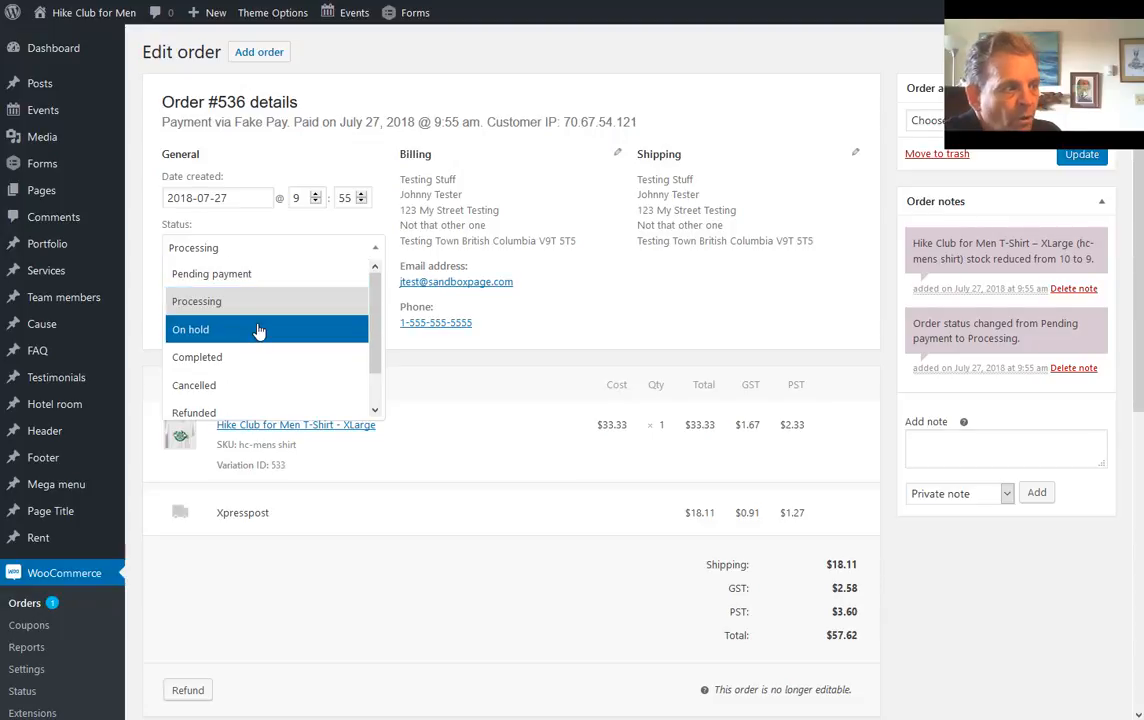
scroll(255, 392, "down", 1)
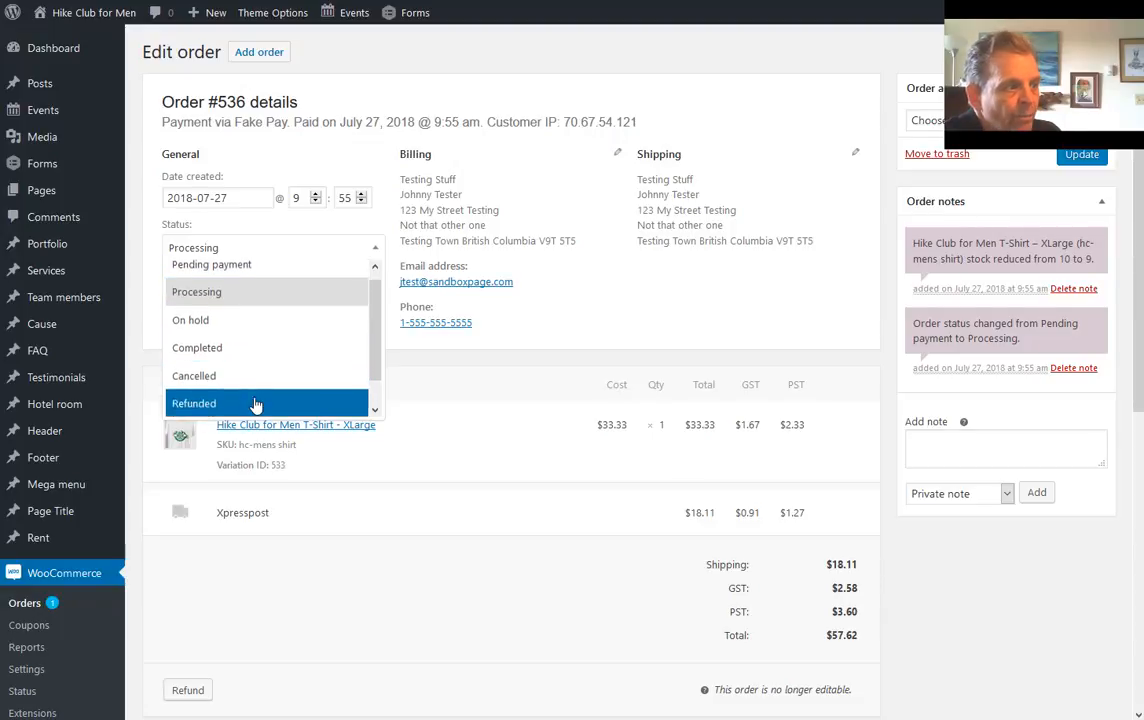
scroll(245, 365, "up", 1)
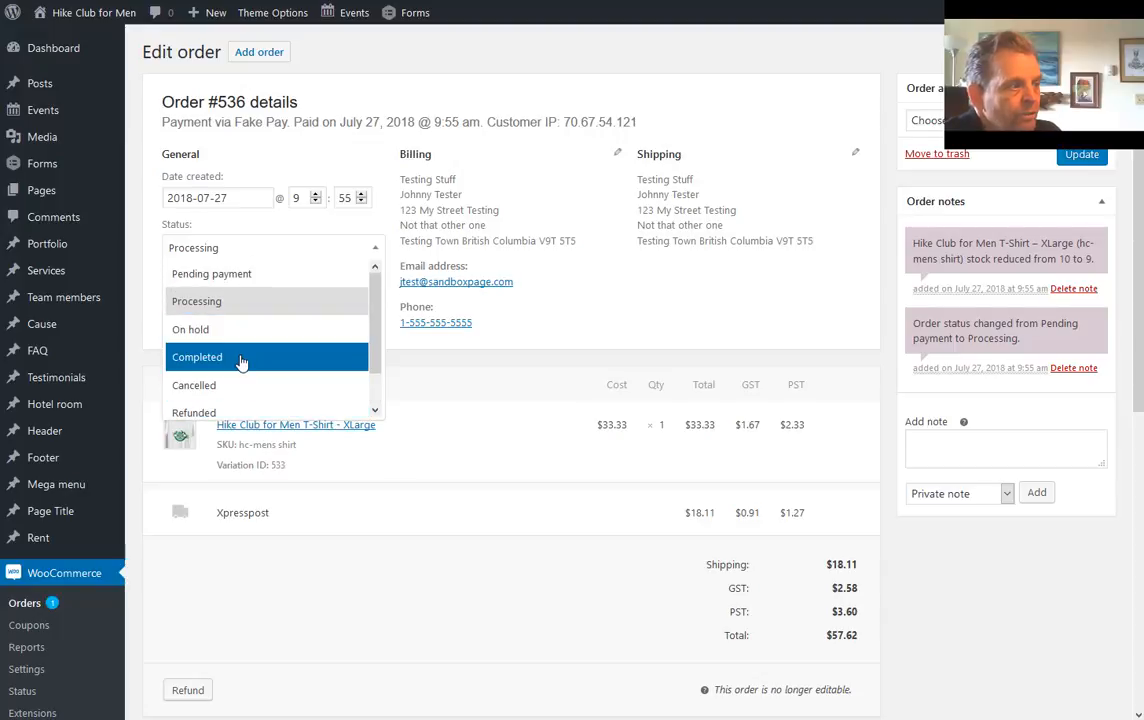
left_click(240, 359)
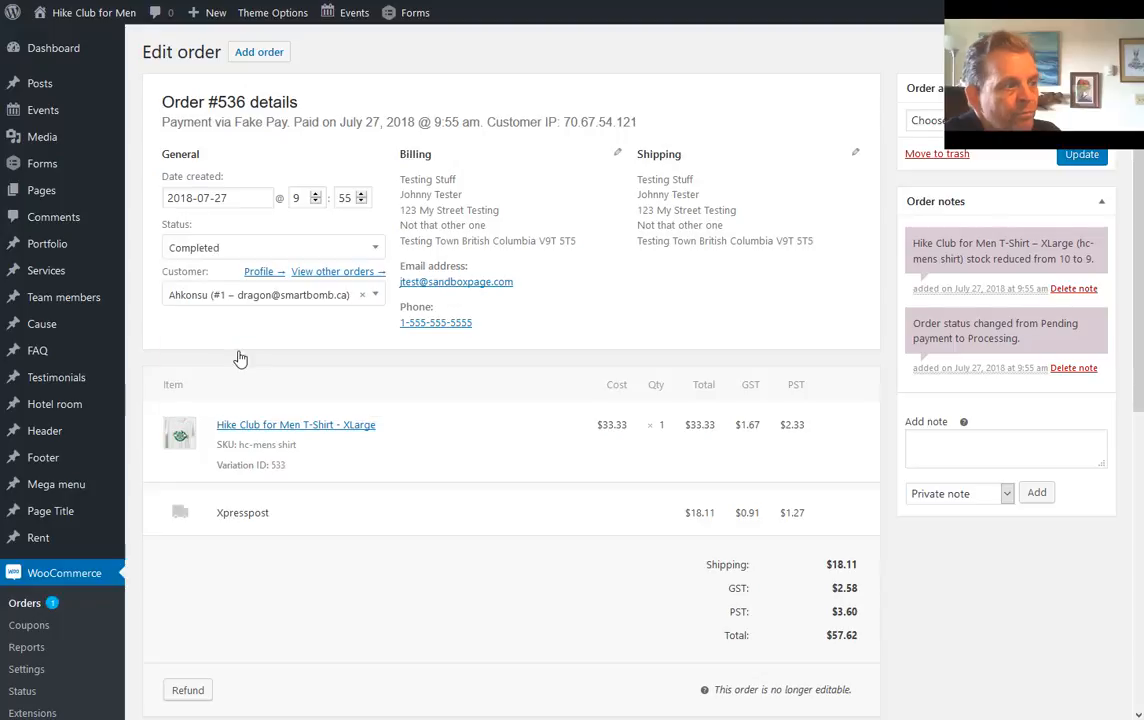
left_click(1077, 160)
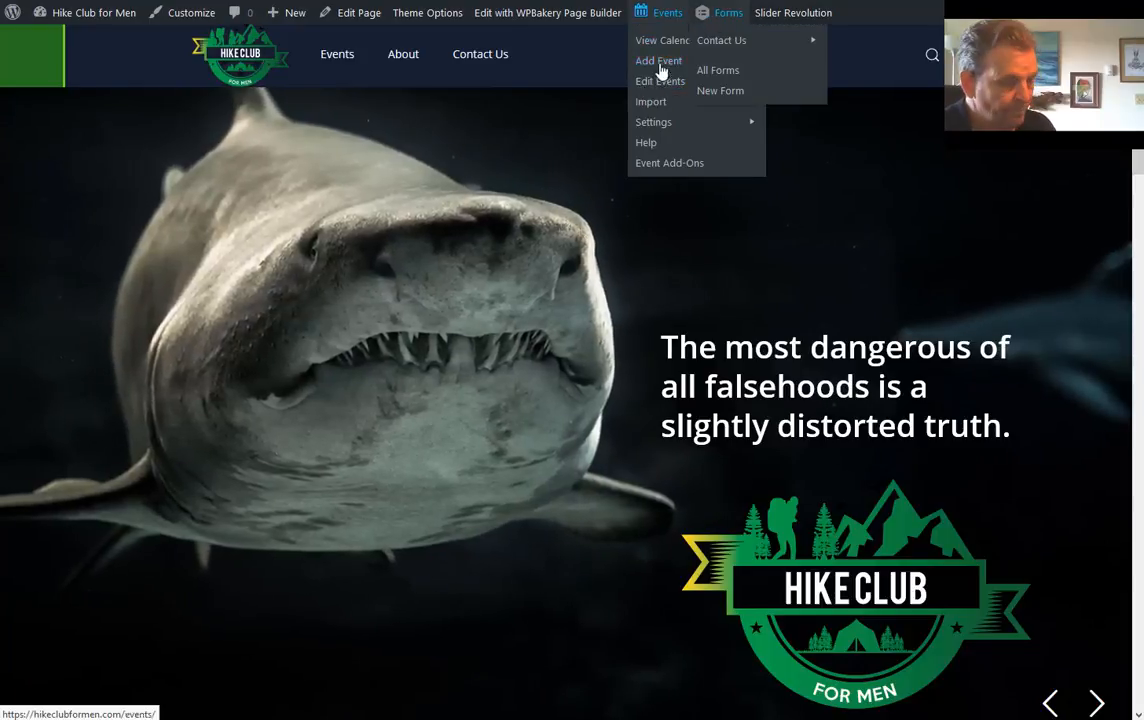
left_click(660, 70)
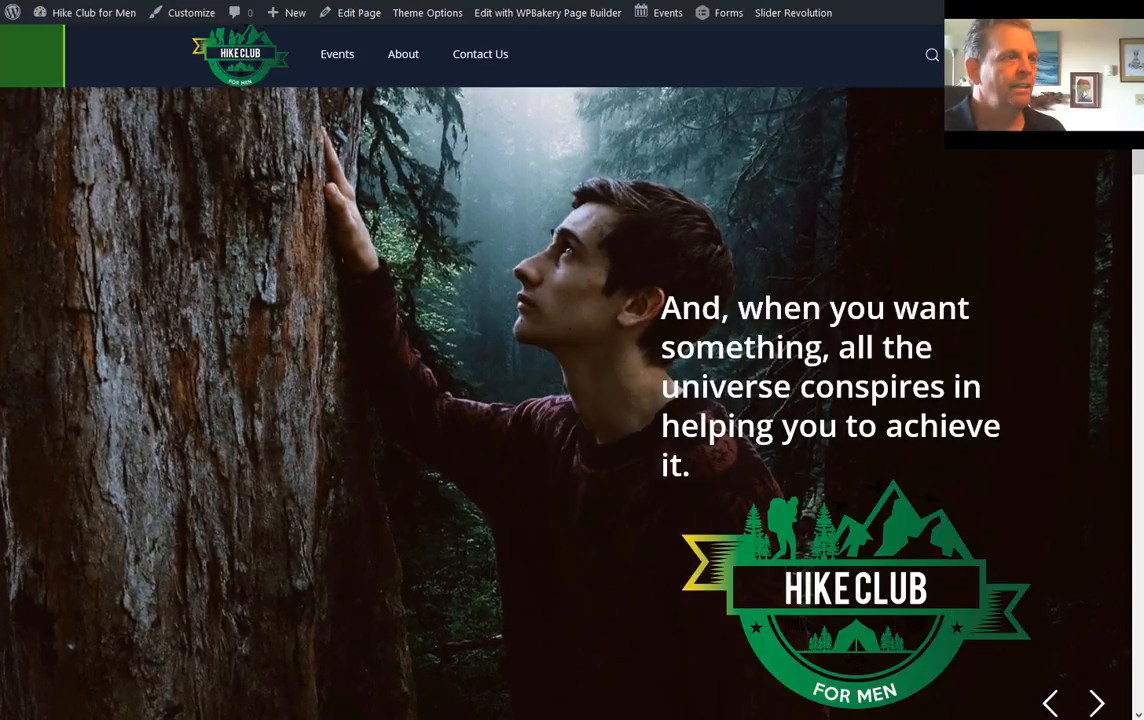
Open the WordPress Specialist website in a new browser tab and look over its home page
key("ctrl+t")
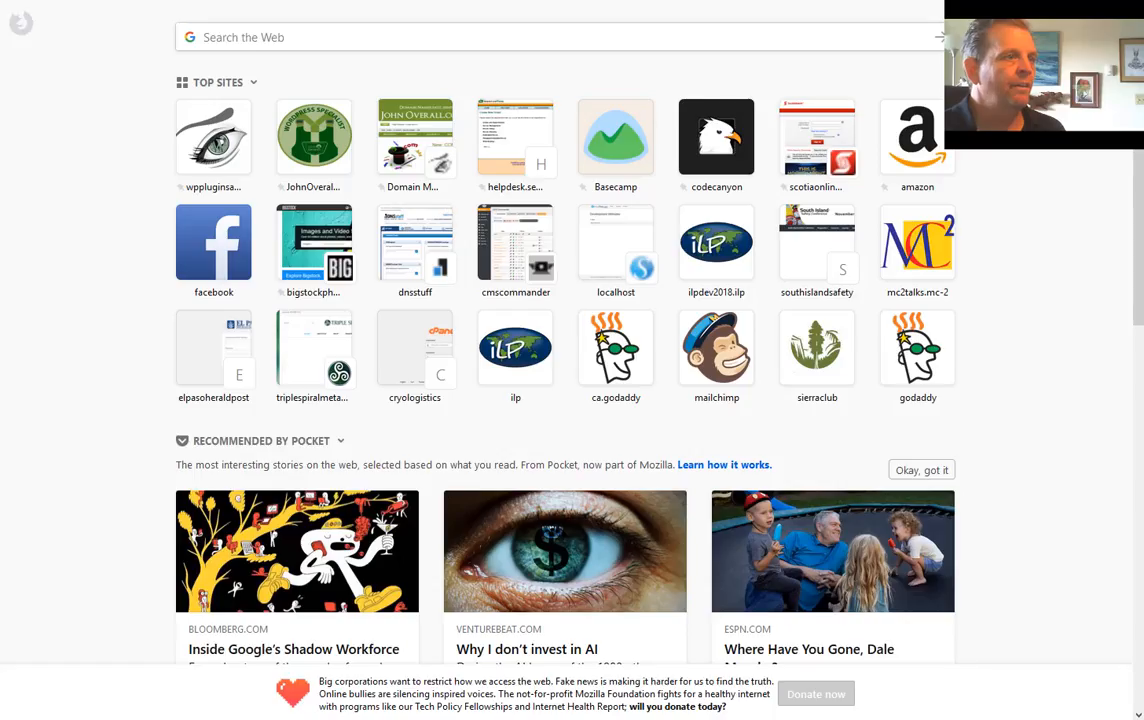
left_click(301, 162)
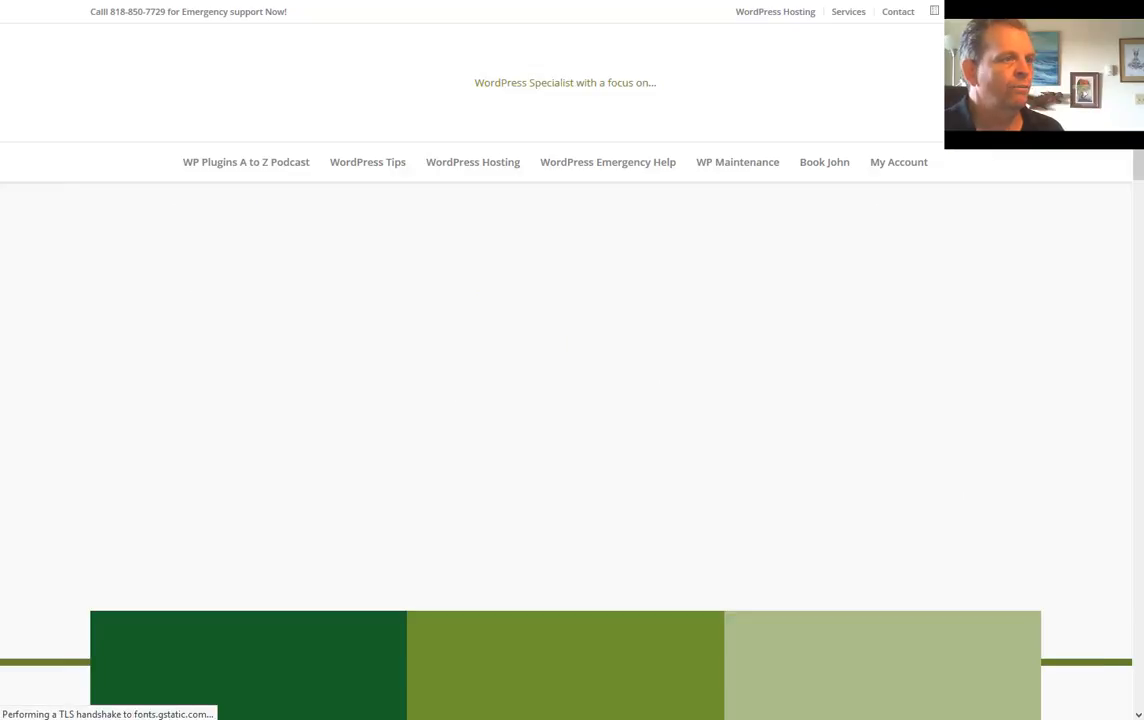
scroll(739, 212, "down", 5)
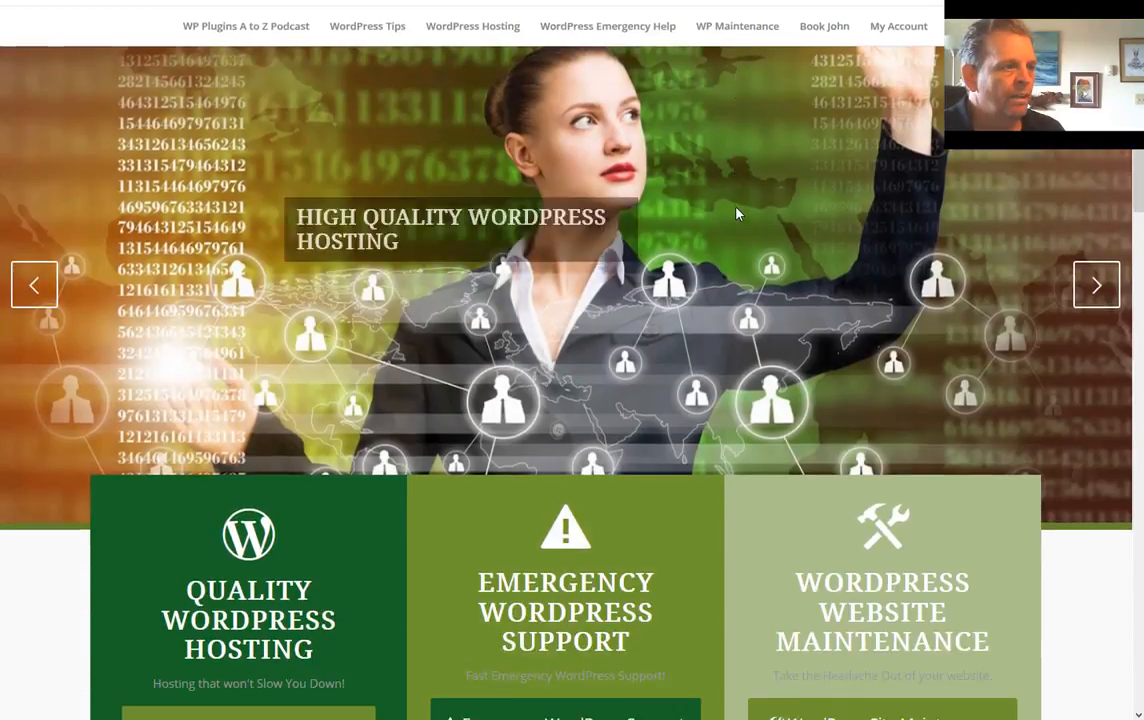
scroll(714, 214, "up", 5)
scroll(714, 214, "down", 5)
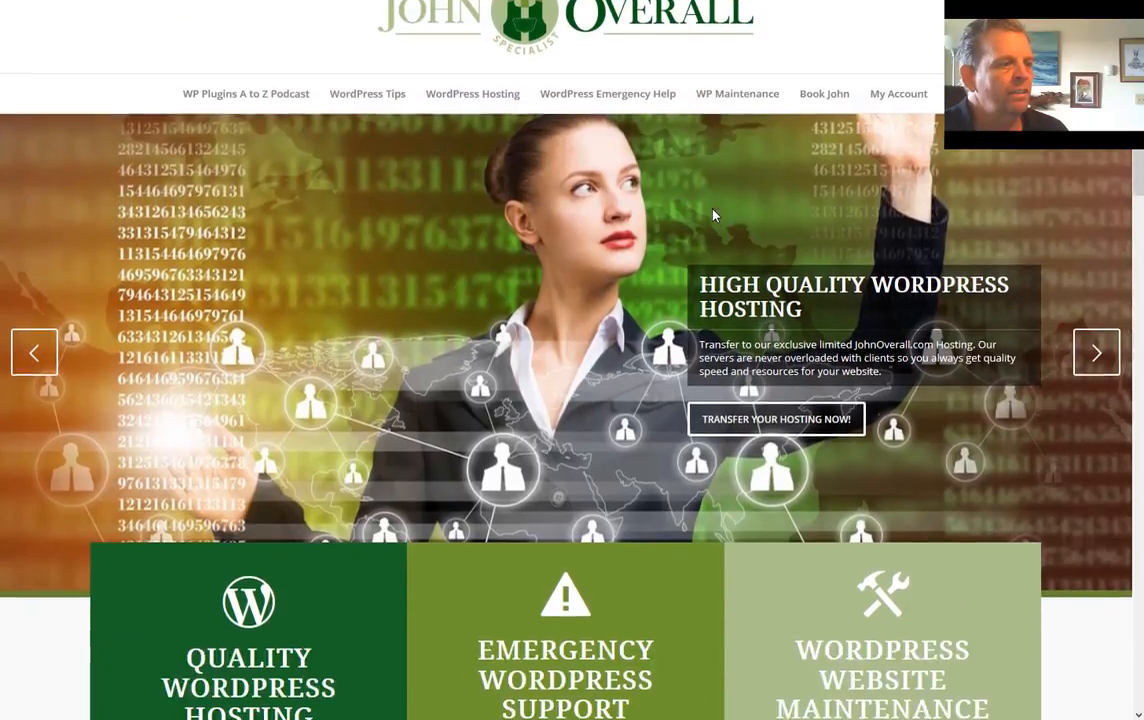
scroll(763, 9, "up", 4)
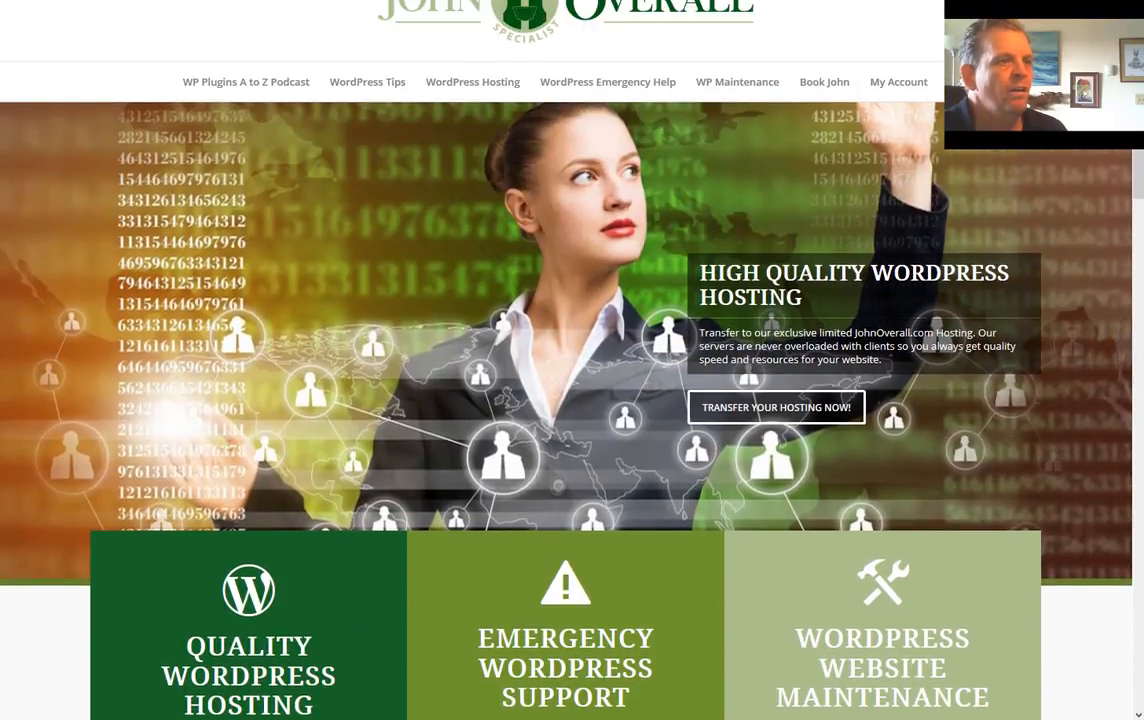
Open the WP Plugins A to Z podcast website in another browser tab and look over its home page
key("ctrl+t")
left_click(215, 158)
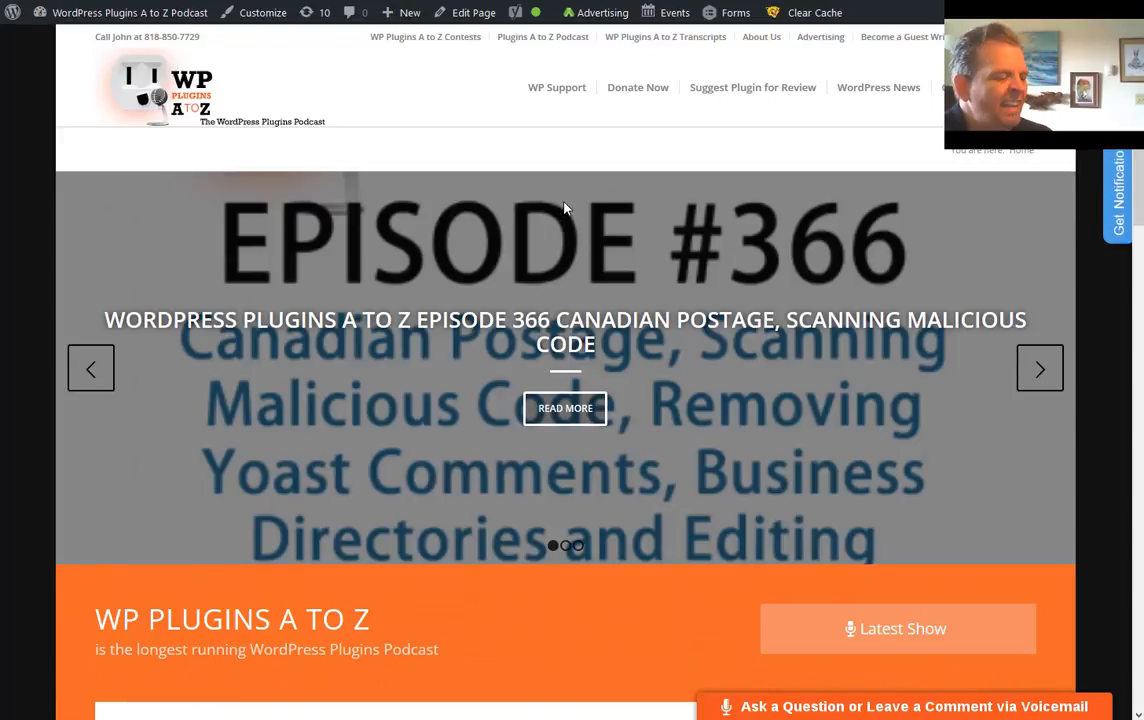
scroll(672, 377, "down", 2)
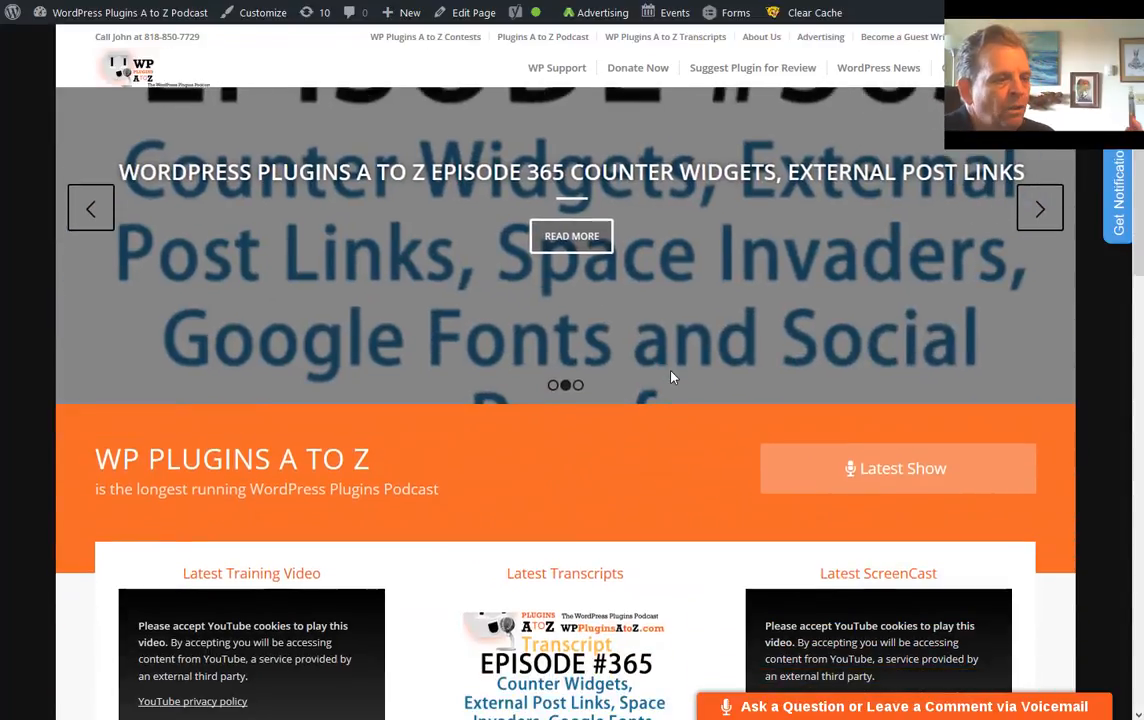
scroll(672, 377, "up", 2)
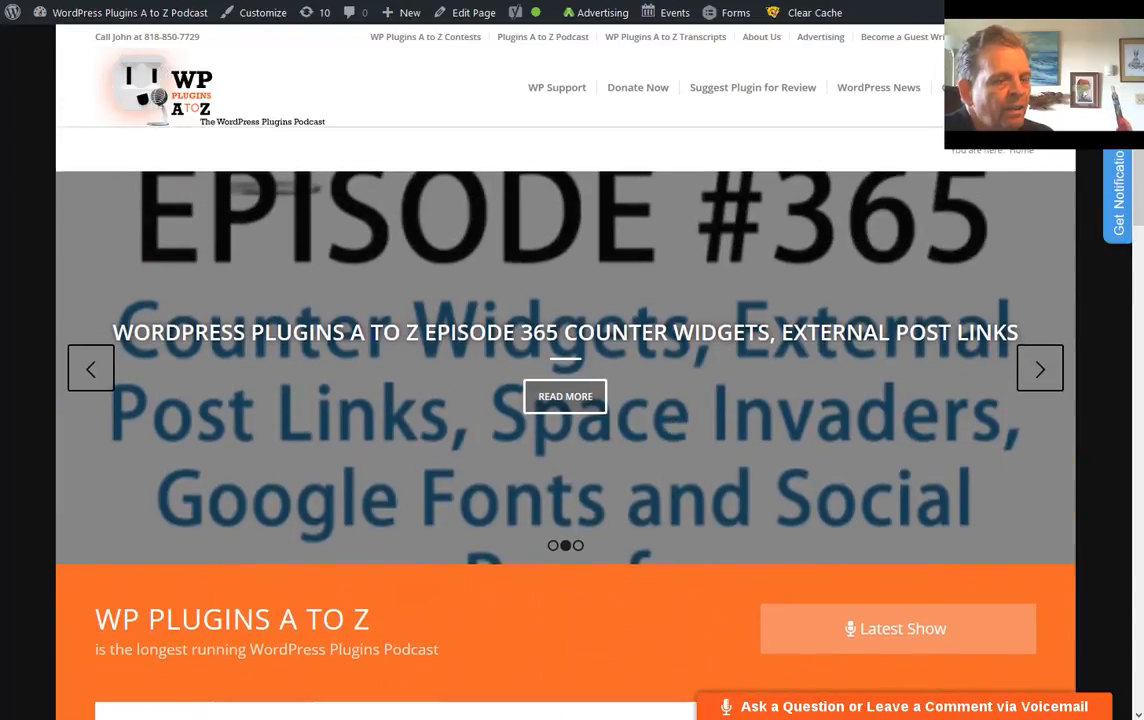